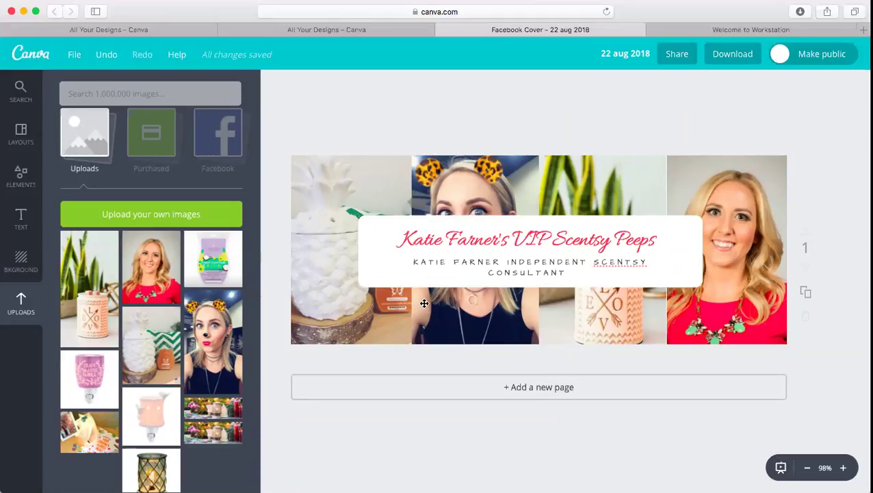
Try dark grey, black and cyan, then give the title box a pale beige (e6d4ac) custom fill
click(374, 253)
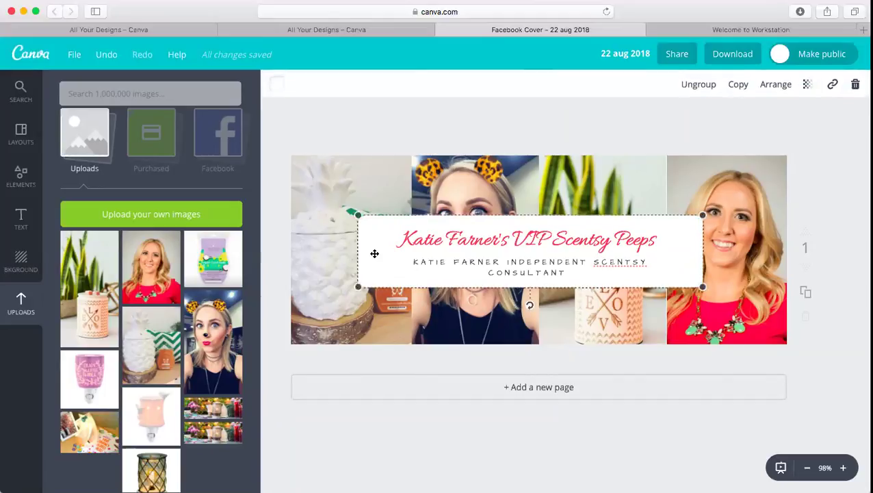
click(277, 86)
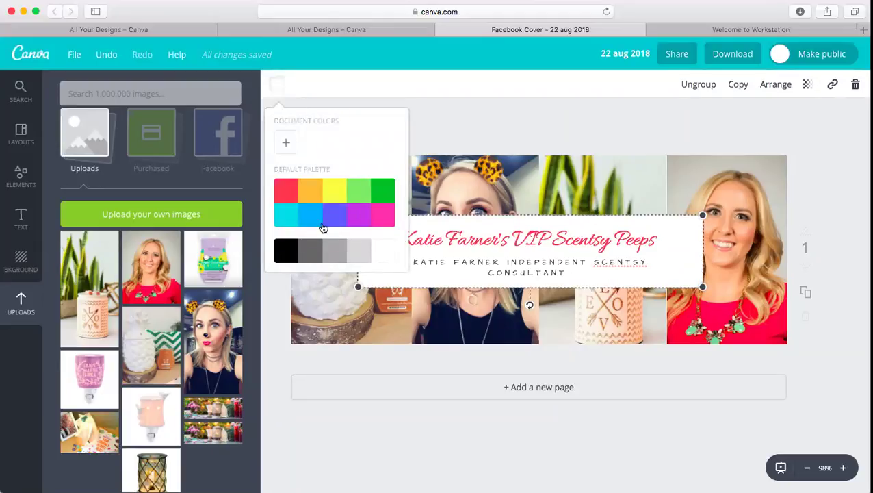
click(312, 256)
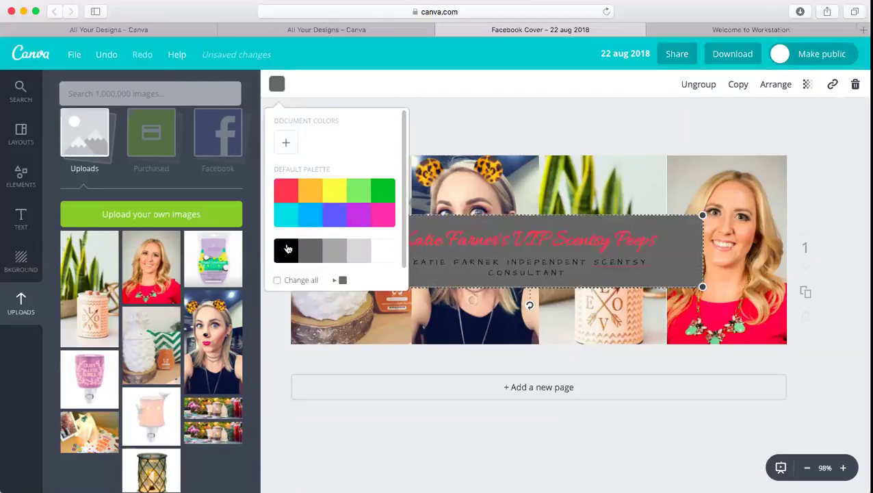
click(286, 251)
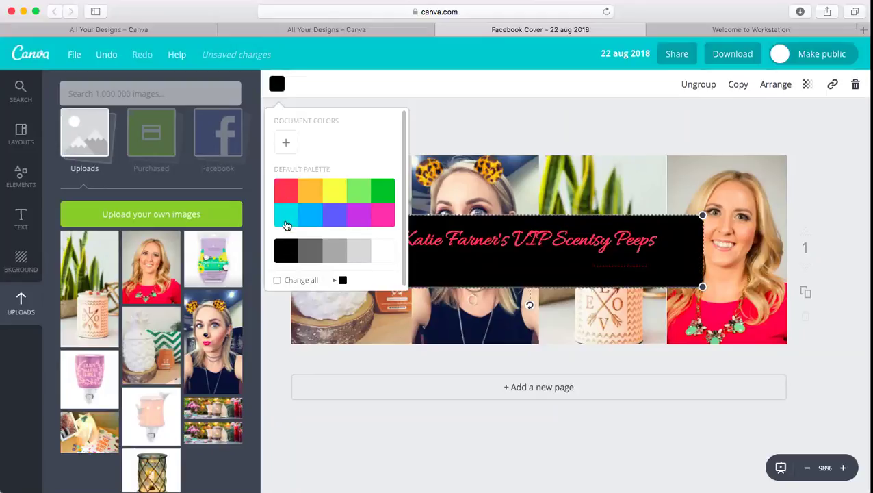
click(286, 224)
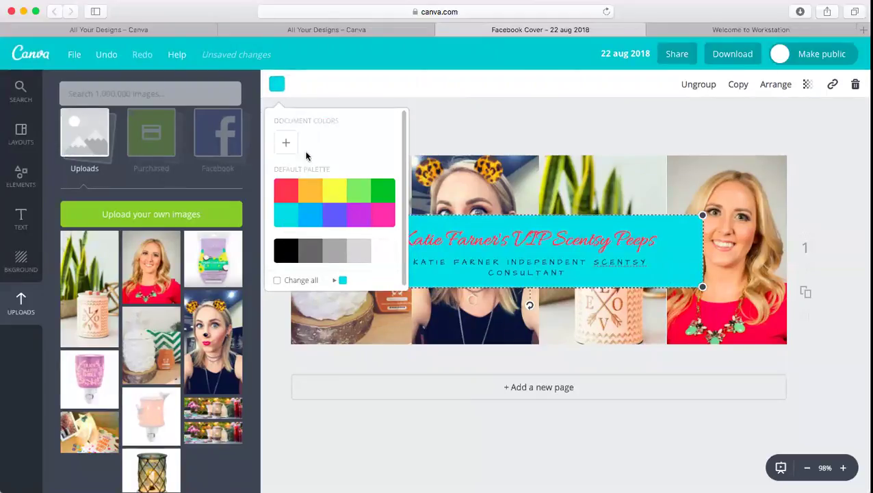
scroll(319, 210, down, 1)
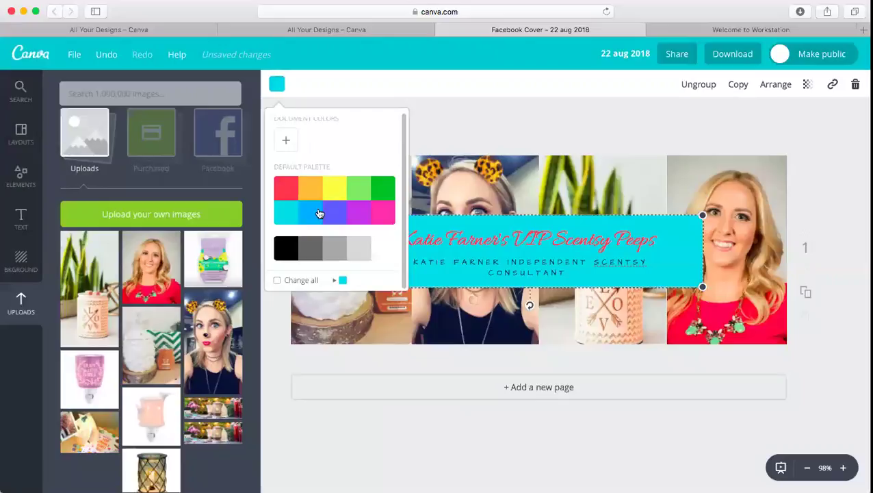
click(287, 136)
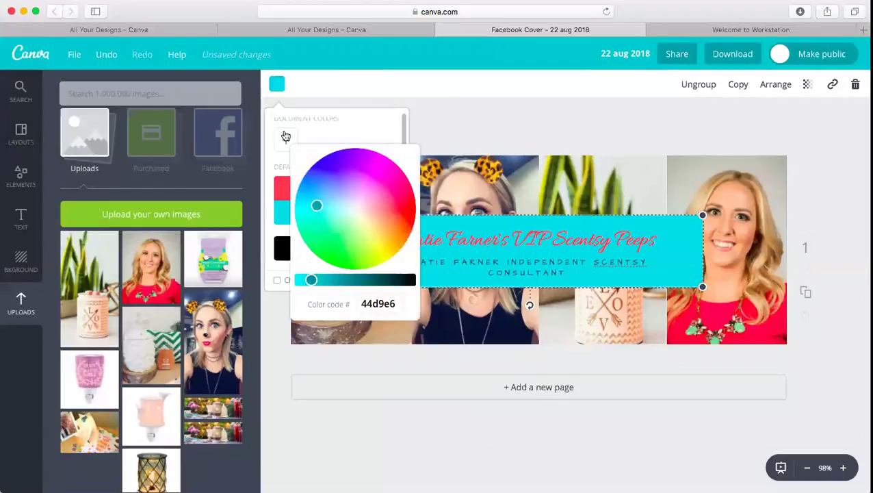
click(320, 207)
drag(319, 207, 366, 218)
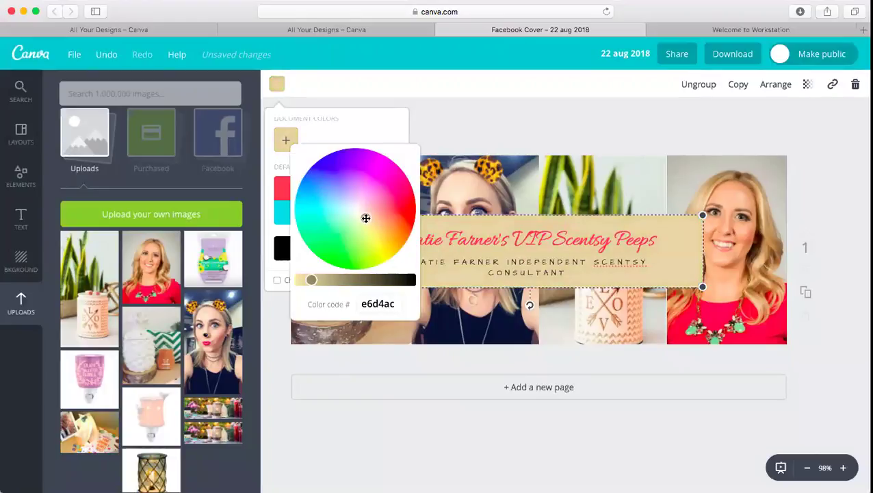
click(478, 121)
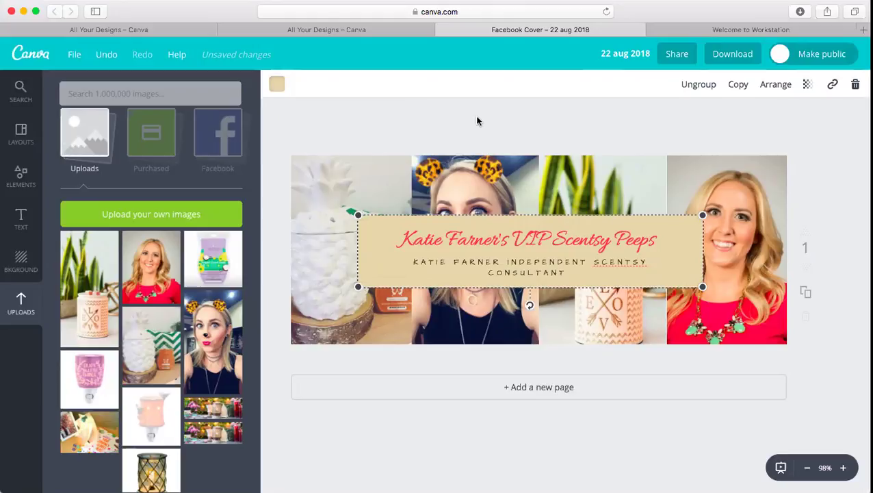
Deselect the title group and switch over to the Scentsy Workstation tab
click(494, 143)
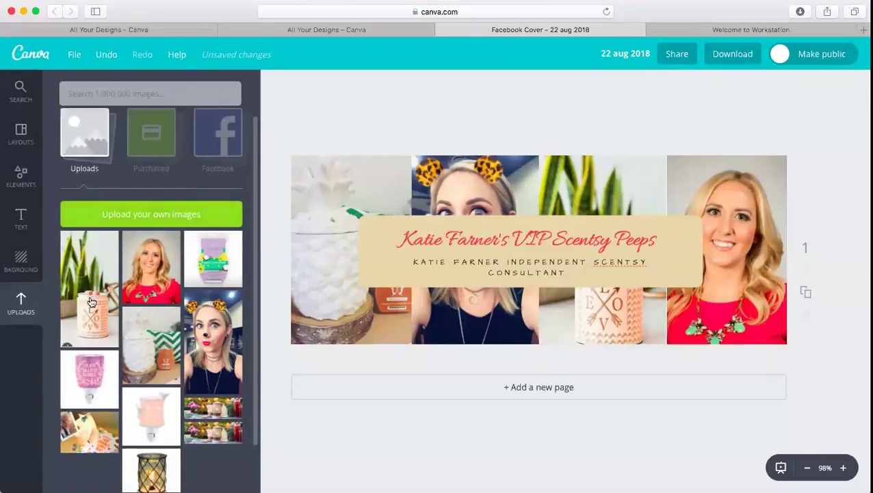
scroll(91, 302, down, 2)
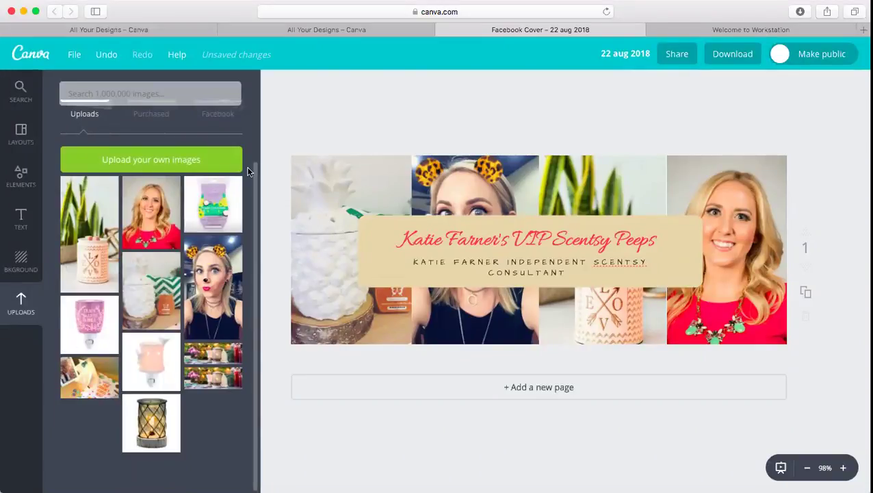
click(715, 26)
Sign in to Scentsy Workstation and scroll through the Marketing Resources page
click(346, 312)
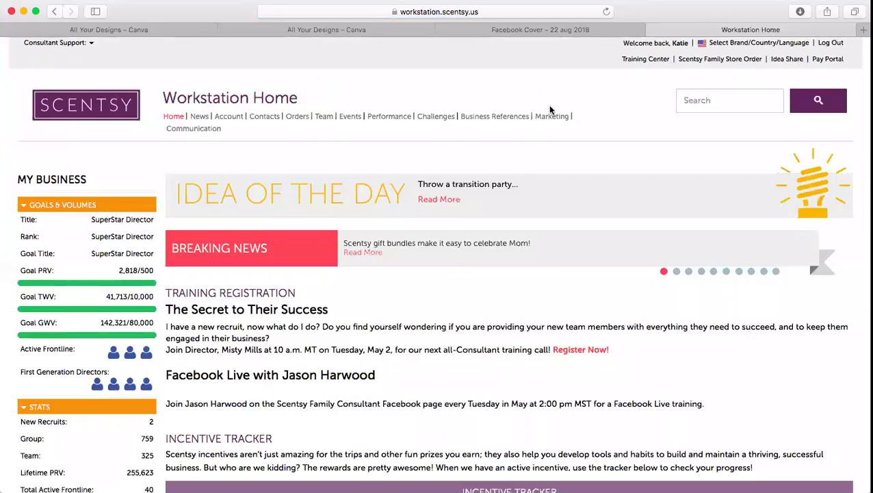
click(556, 117)
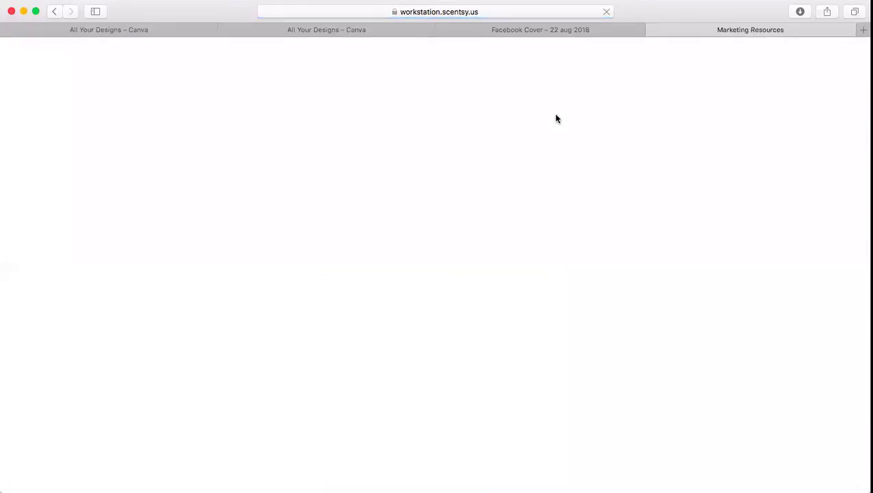
scroll(201, 282, down, 1)
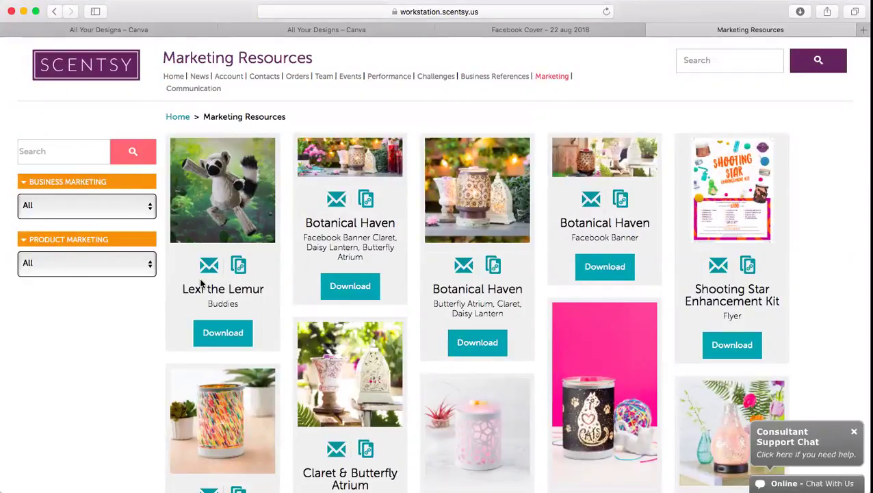
scroll(220, 290, down, 6)
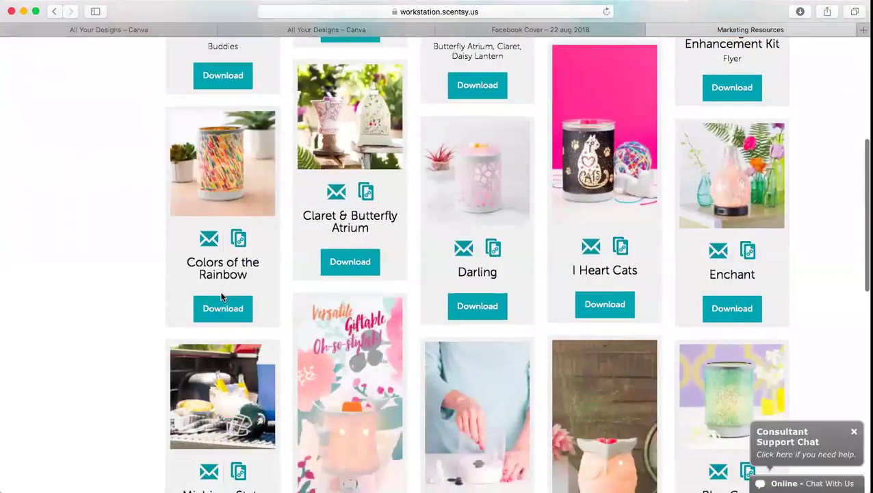
scroll(221, 296, down, 4)
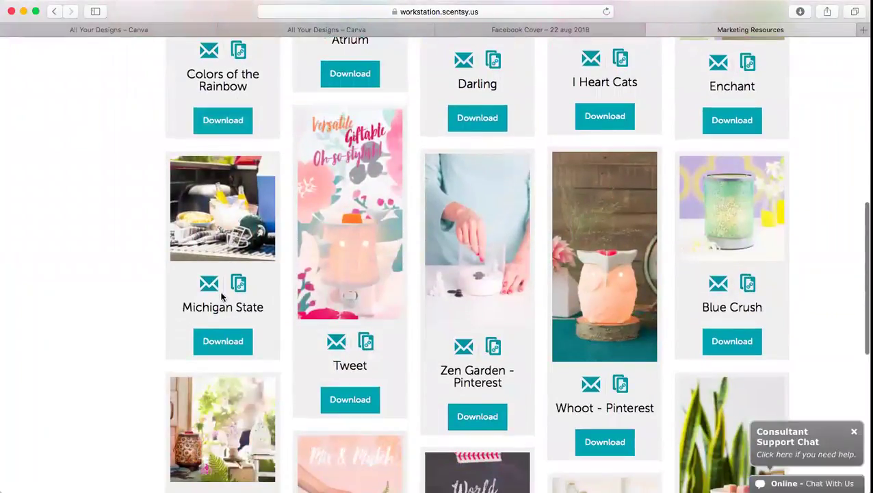
scroll(221, 297, down, 5)
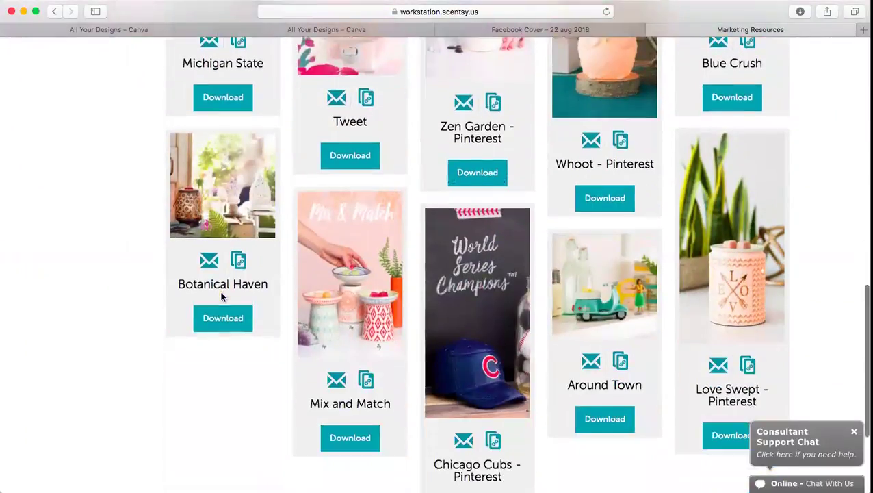
scroll(221, 297, down, 4)
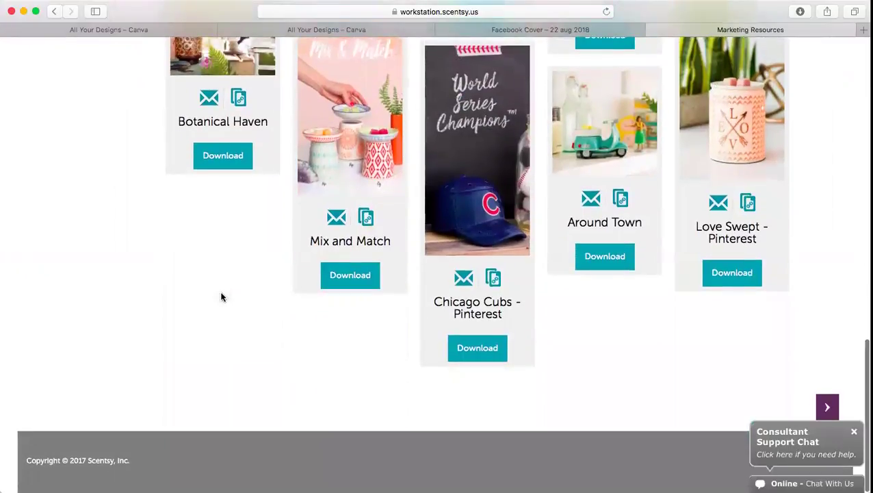
Page through the marketing resources until the warmer product images appear
click(826, 404)
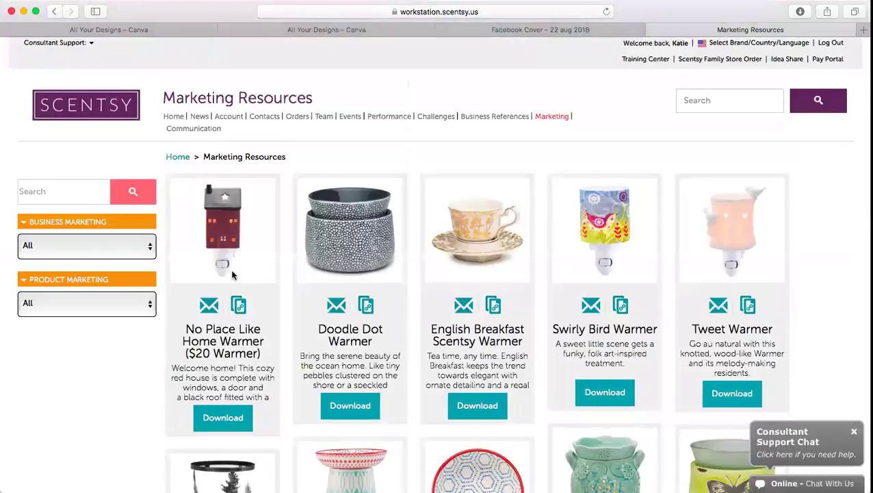
scroll(232, 275, down, 2)
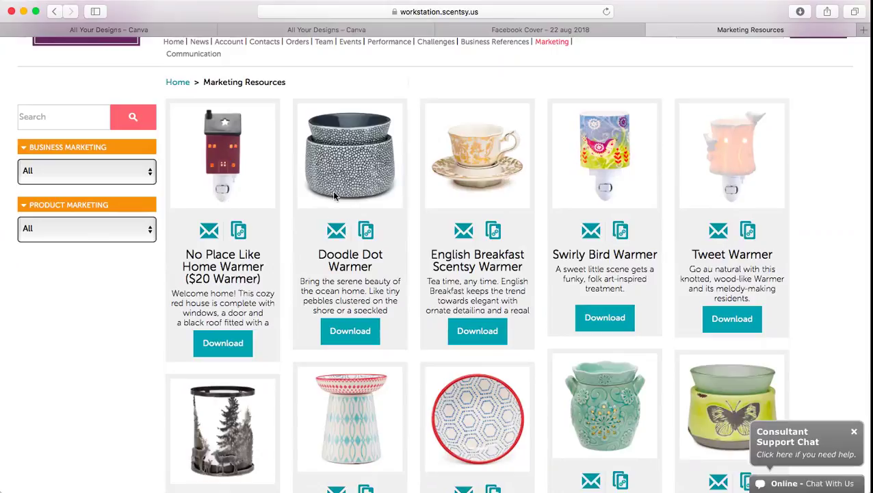
scroll(210, 267, down, 10)
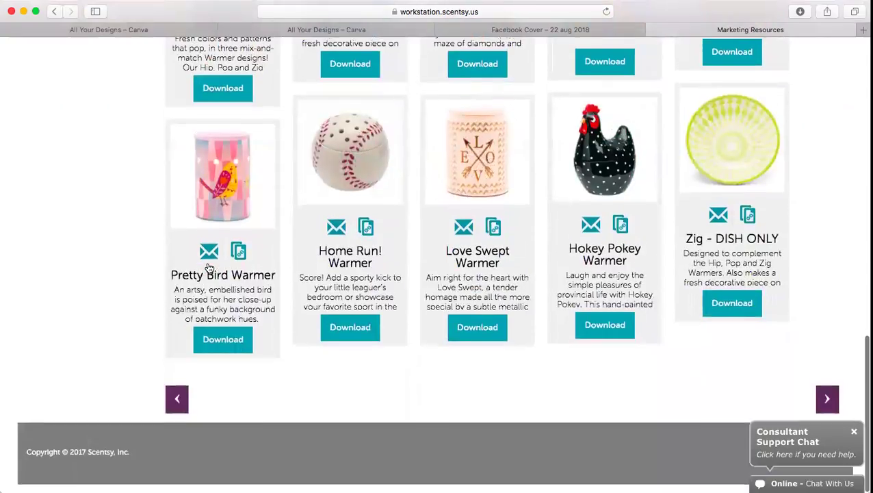
click(178, 407)
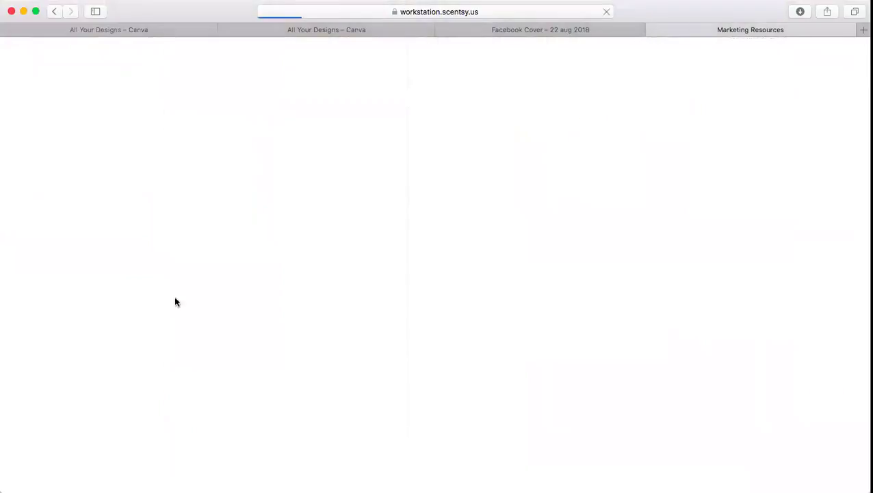
scroll(172, 260, down, 8)
scroll(171, 263, down, 5)
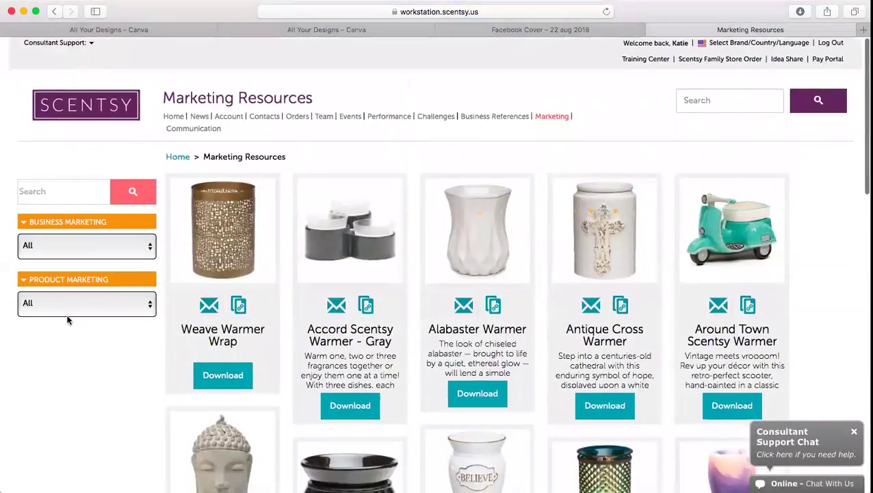
Filter the Product Marketing category to Warmers and Diffusers and scroll the results
click(69, 313)
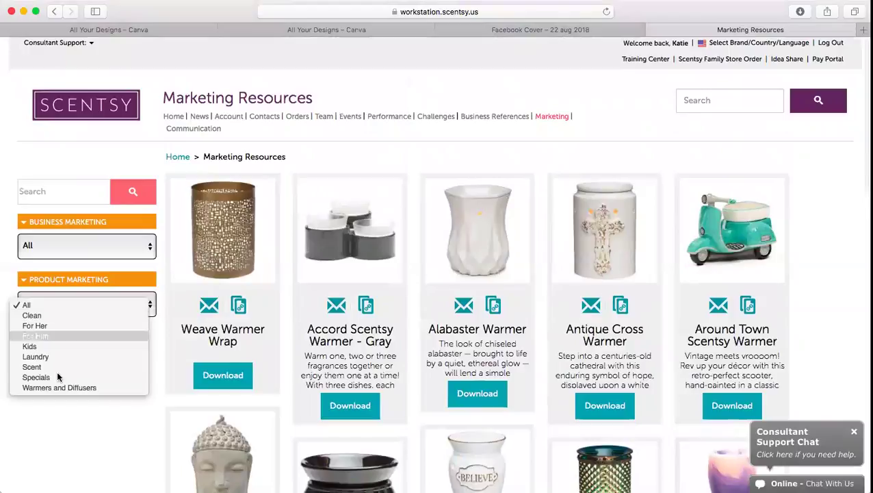
click(61, 420)
click(57, 310)
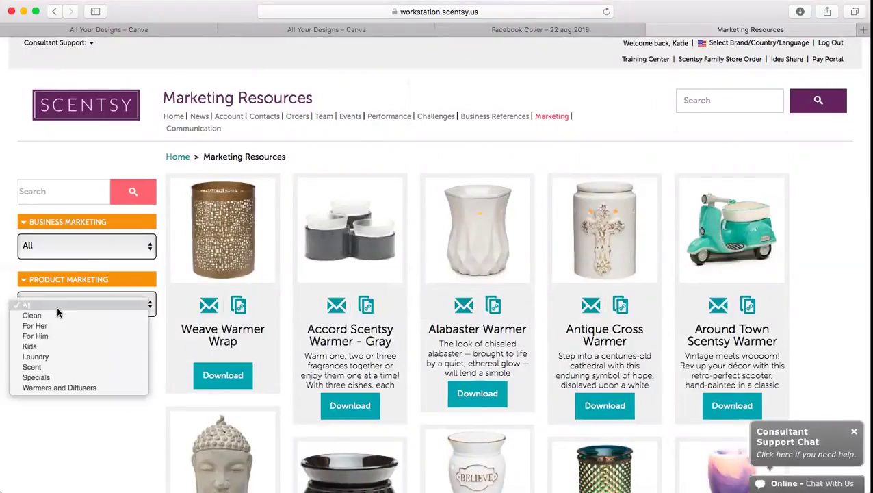
click(61, 388)
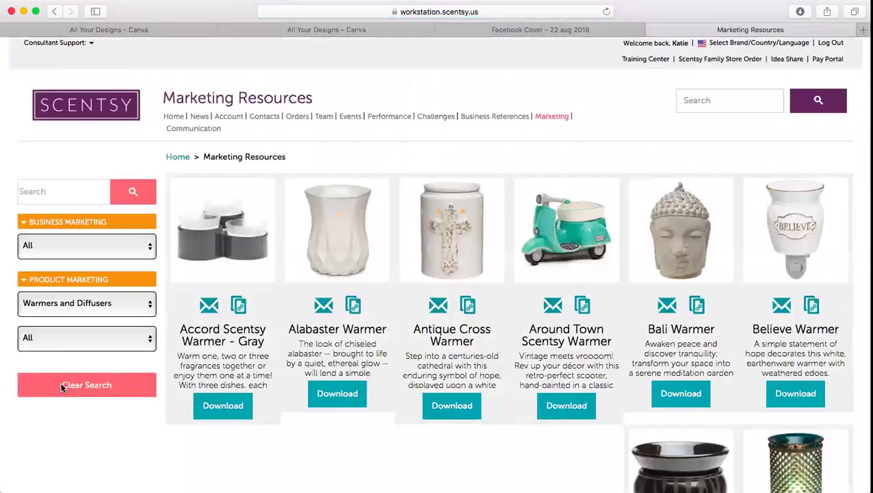
scroll(61, 388, down, 3)
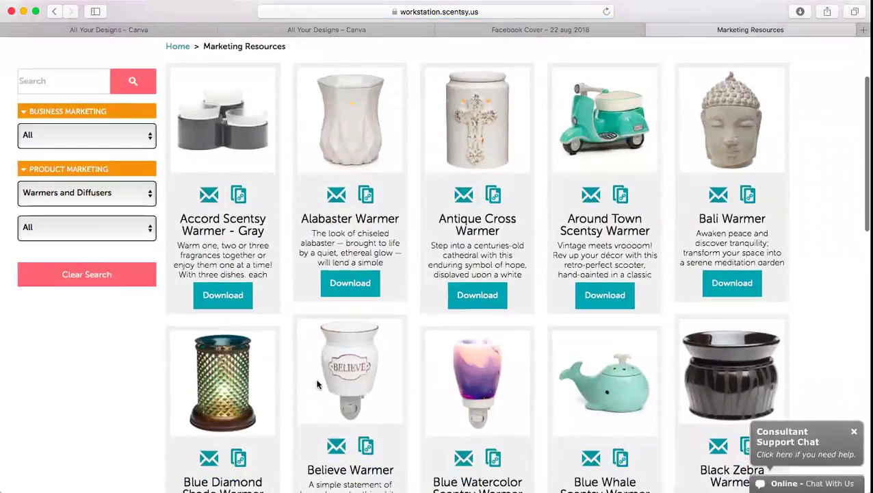
scroll(317, 385, down, 7)
scroll(316, 384, up, 9)
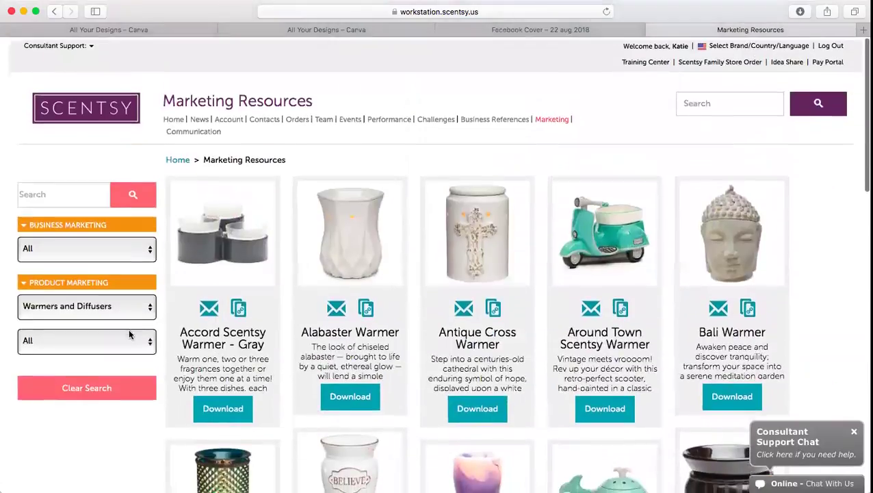
Review the Warmers and Diffusers results, reselect Clean, and open the Business Marketing list
click(49, 308)
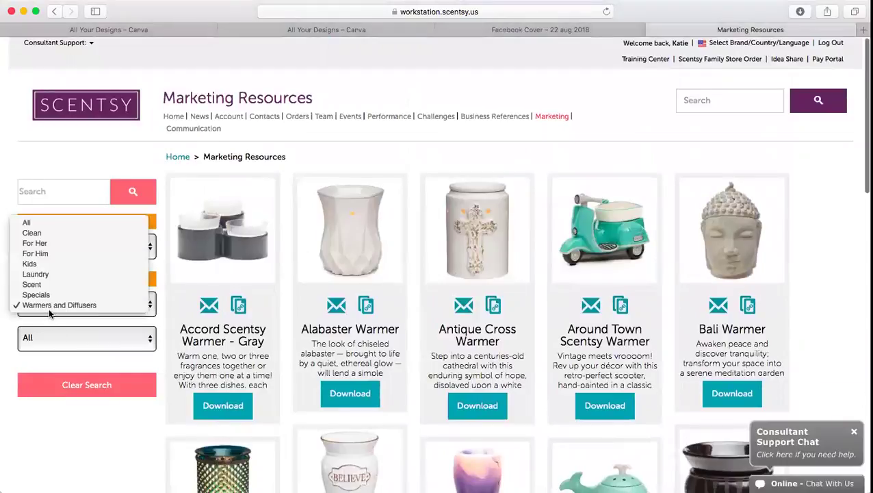
click(72, 305)
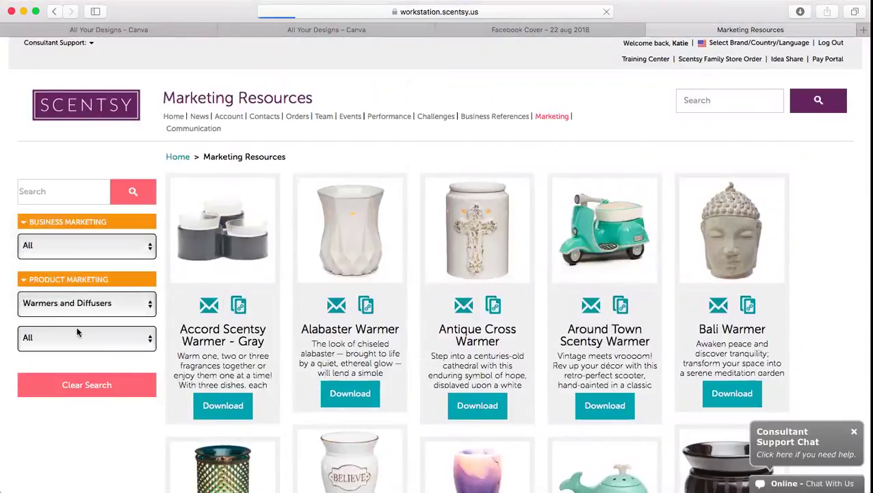
scroll(399, 312, down, 5)
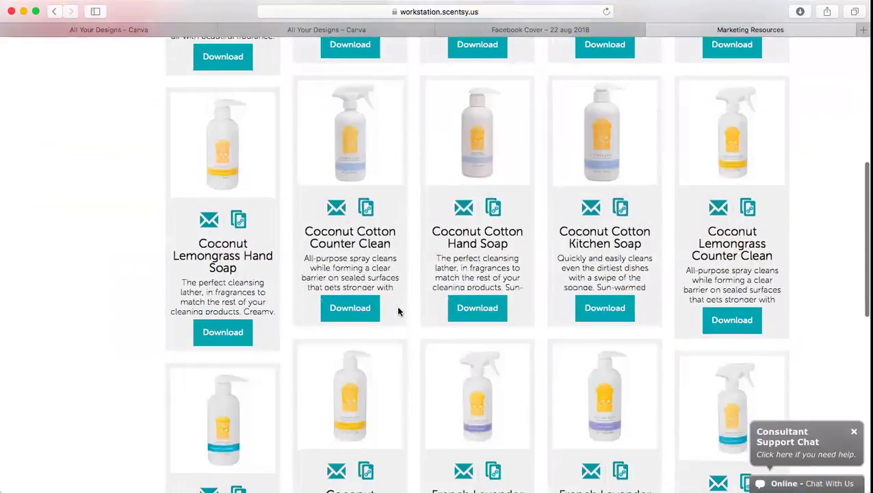
scroll(399, 312, down, 3)
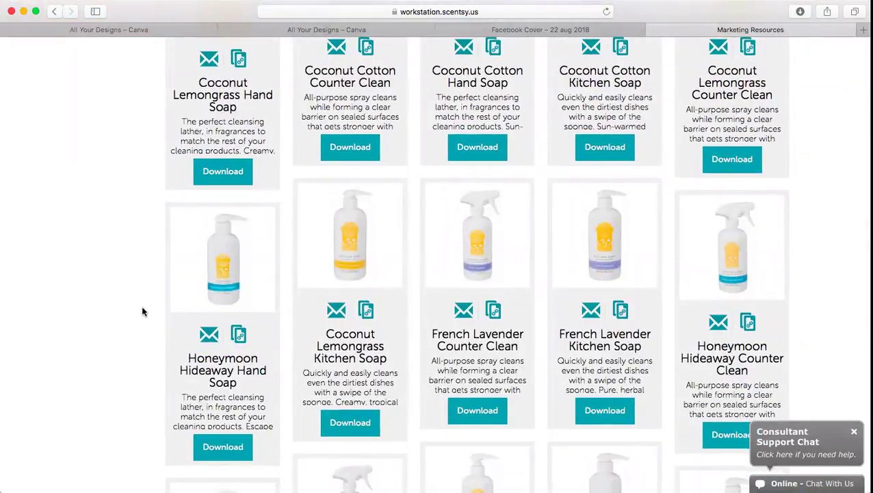
scroll(143, 311, up, 8)
click(63, 300)
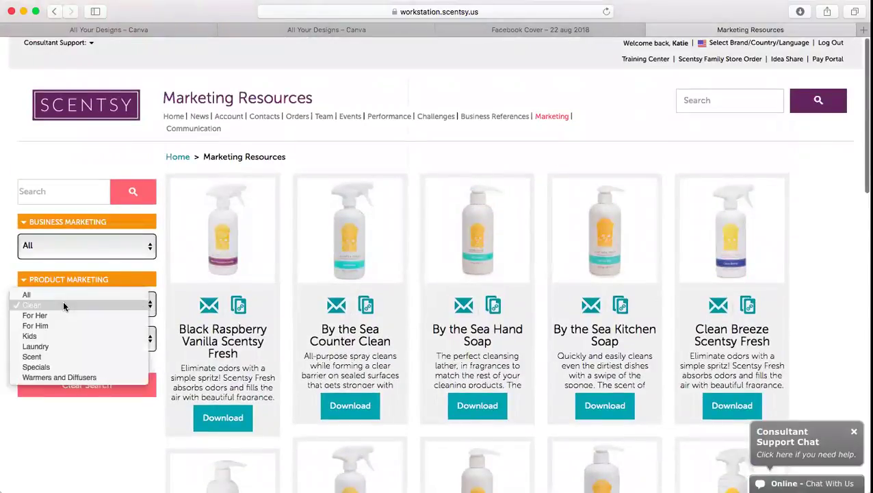
click(49, 294)
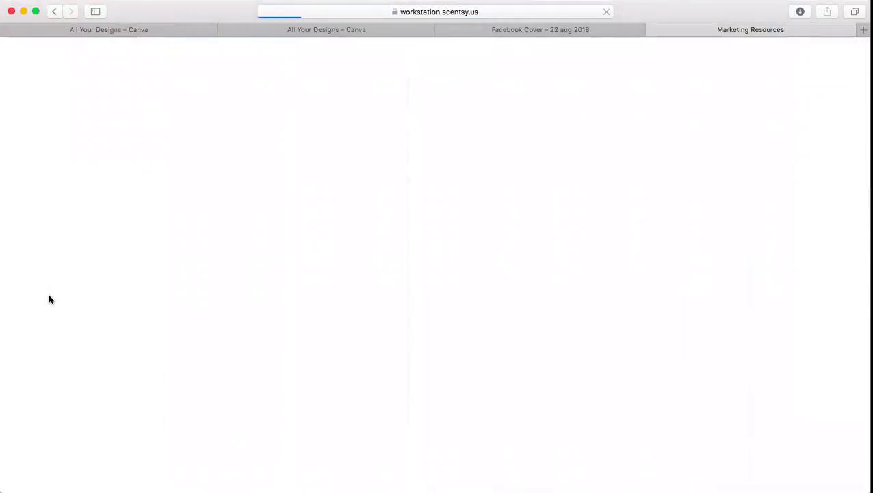
click(41, 246)
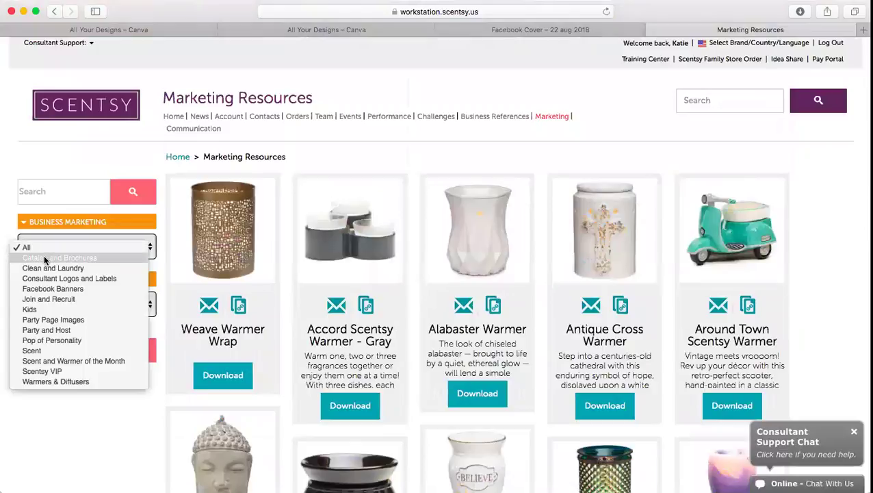
Browse the Catalog and Brochures, then the Consultant Logos and Labels business marketing resources
click(44, 255)
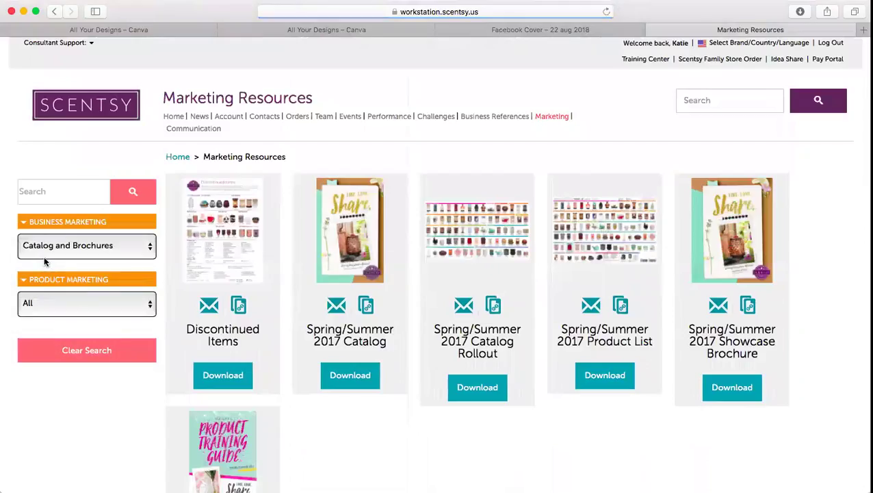
scroll(399, 287, down, 3)
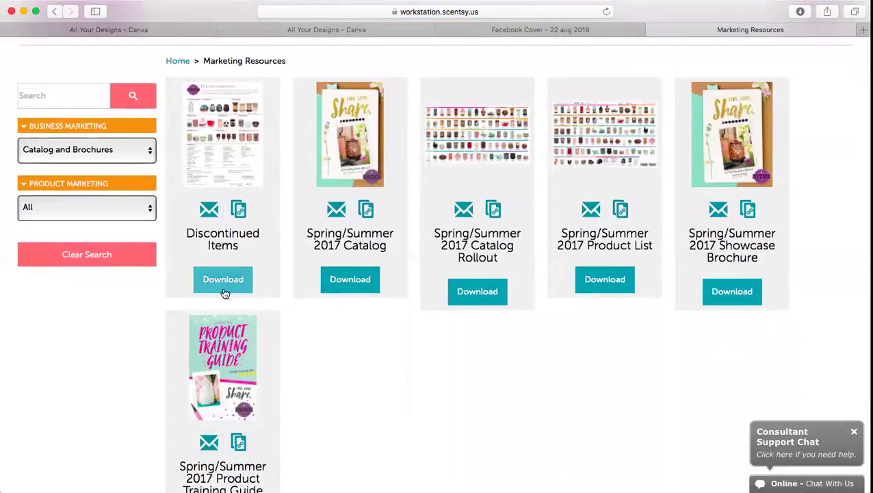
scroll(224, 293, down, 1)
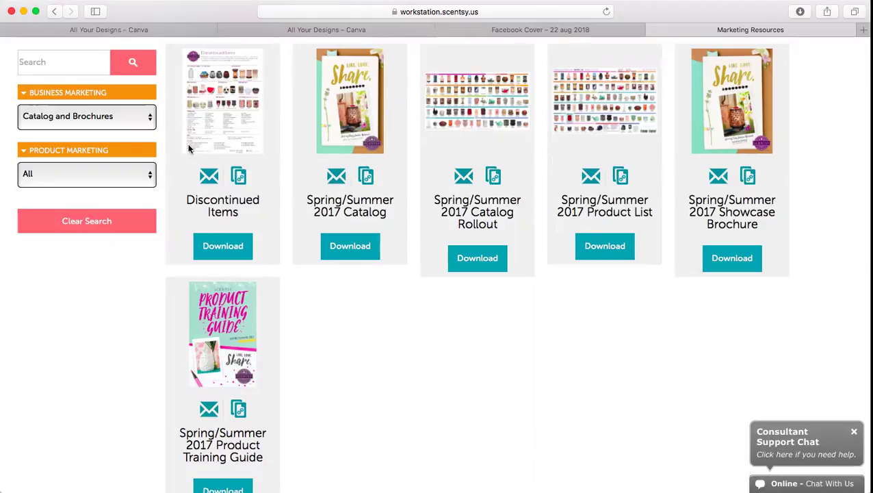
click(109, 116)
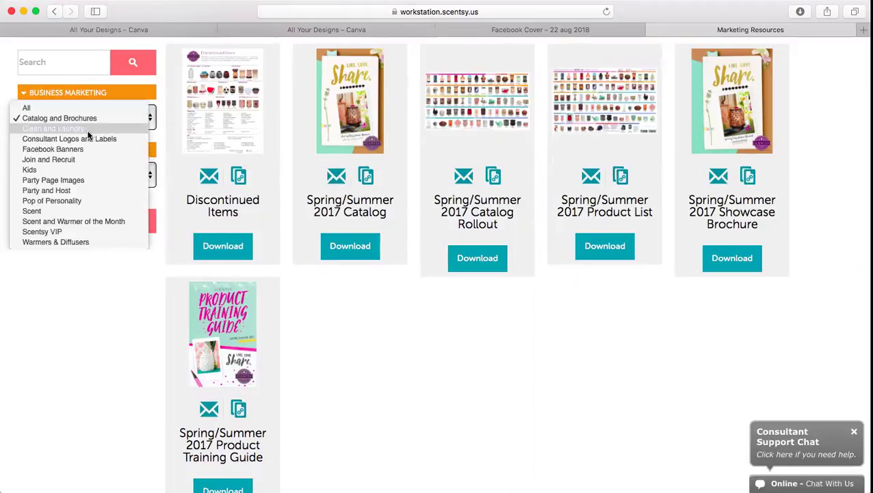
click(87, 139)
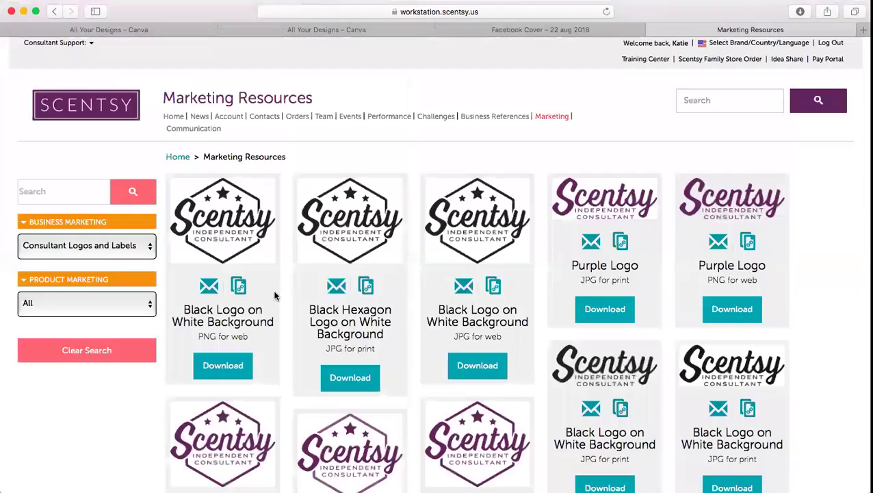
scroll(275, 297, down, 3)
scroll(545, 302, down, 3)
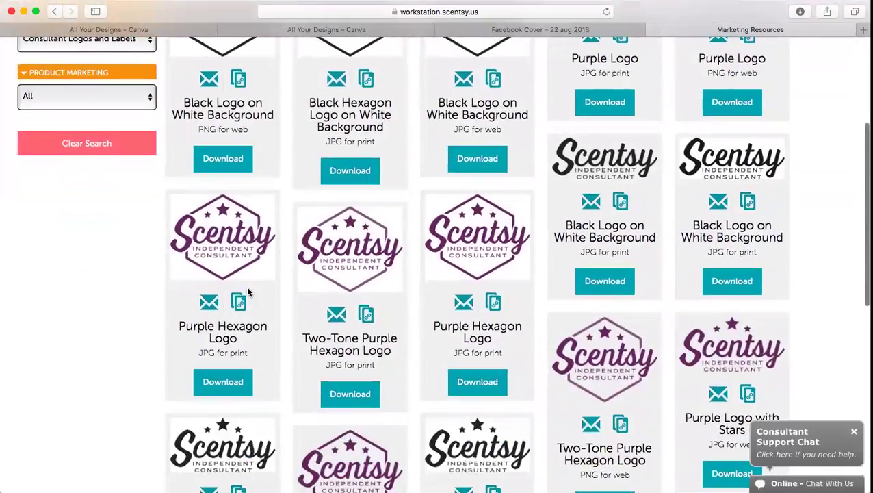
scroll(248, 292, up, 5)
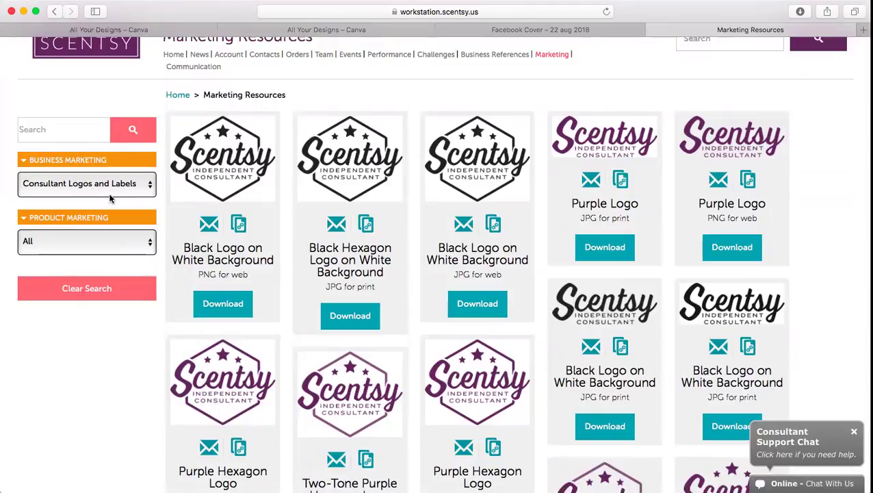
View the Party Page Images, Scentsy VIP and Kids business marketing categories
click(106, 182)
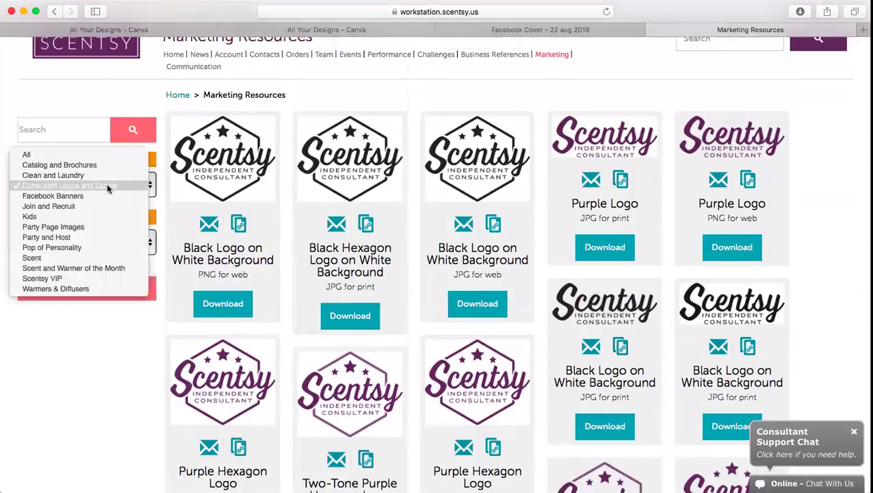
click(78, 226)
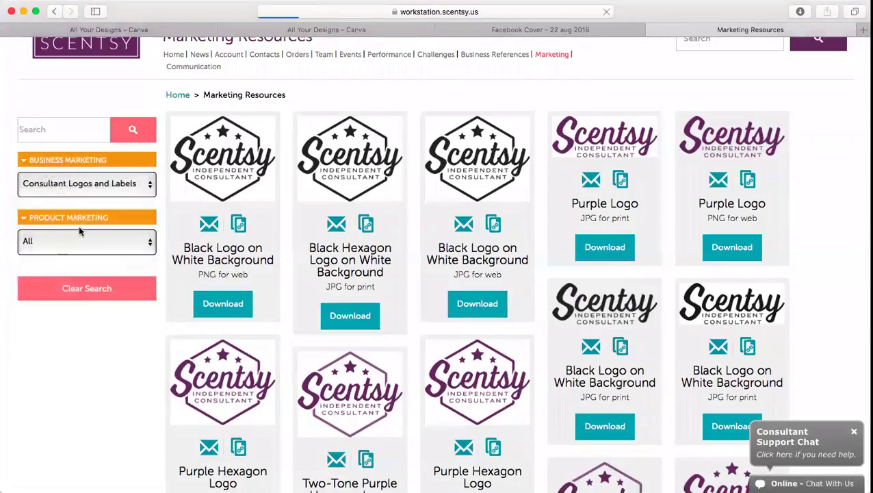
scroll(315, 321, down, 3)
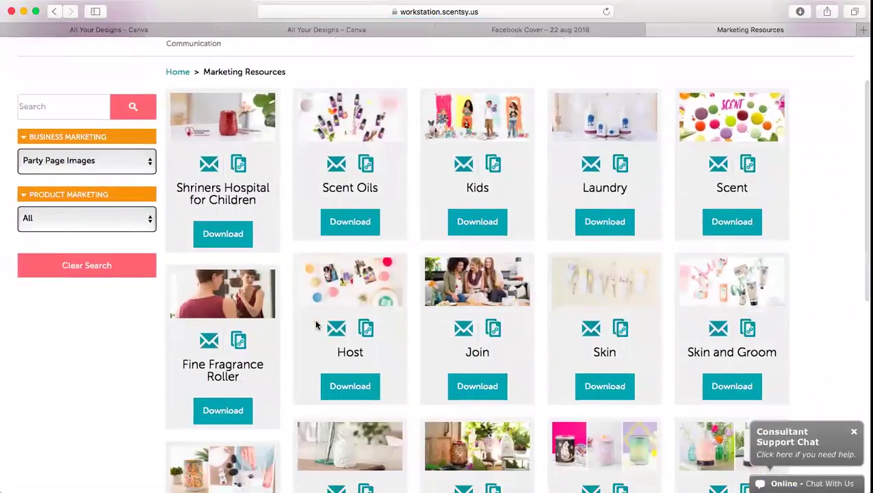
scroll(317, 325, down, 2)
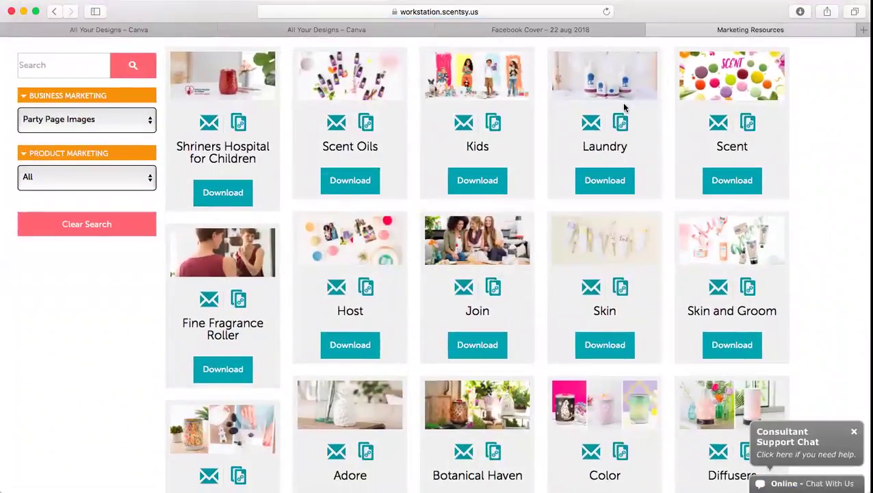
click(82, 120)
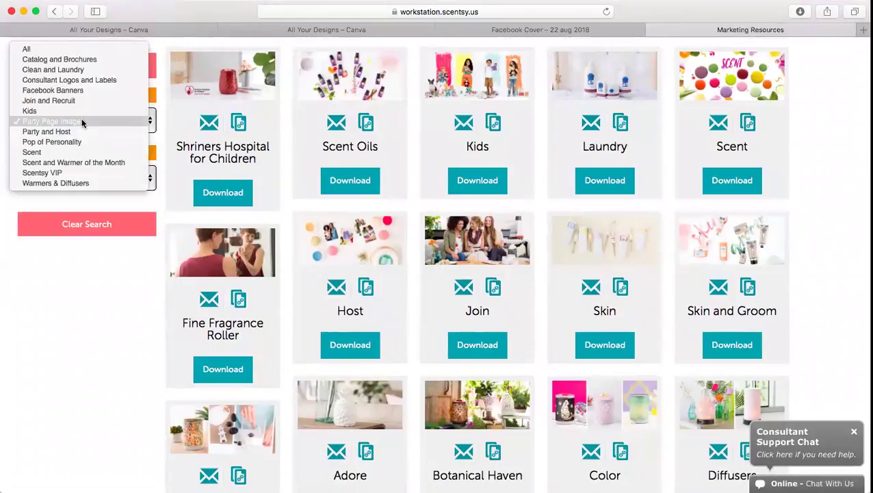
click(71, 172)
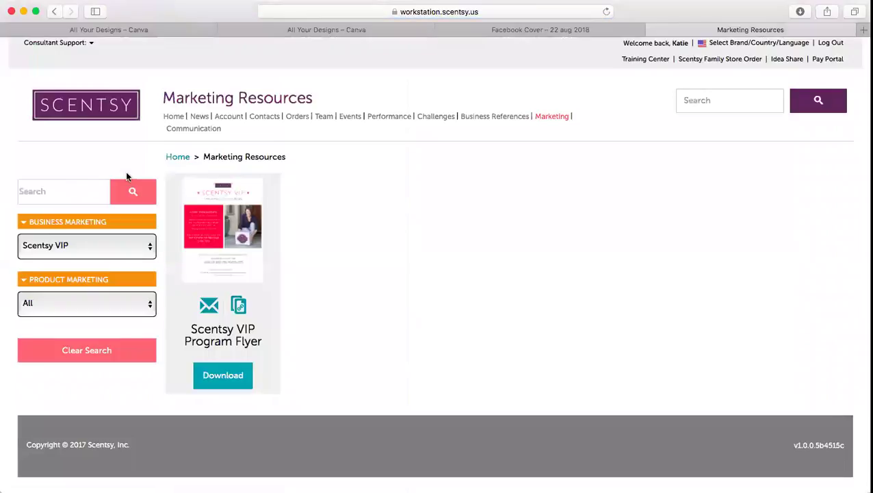
click(83, 241)
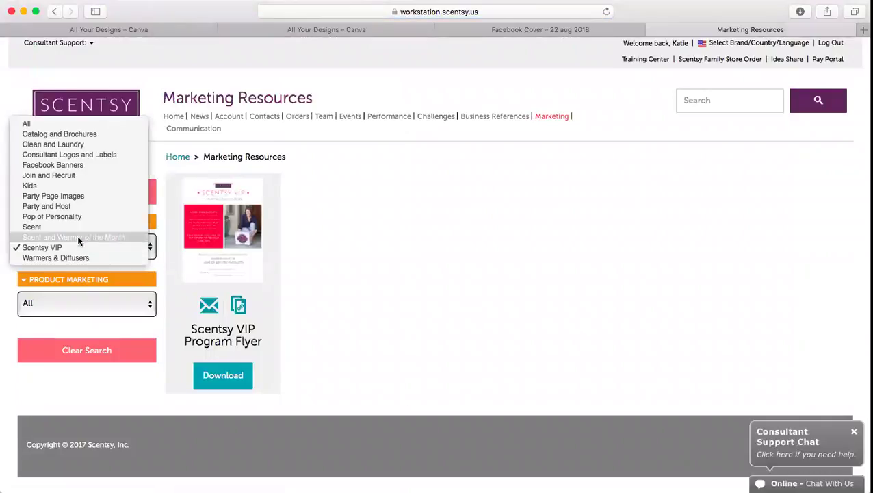
click(33, 179)
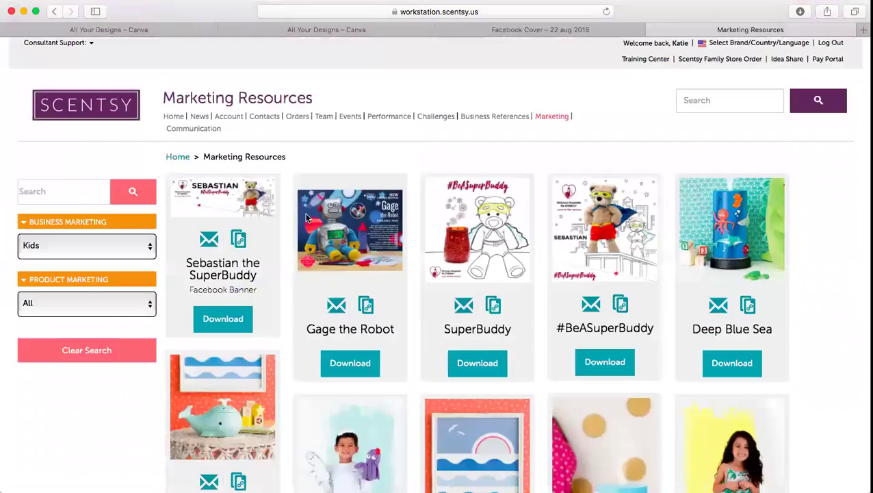
Scroll the Kids results, then reset Business Marketing to All
scroll(312, 220, down, 3)
scroll(390, 296, down, 5)
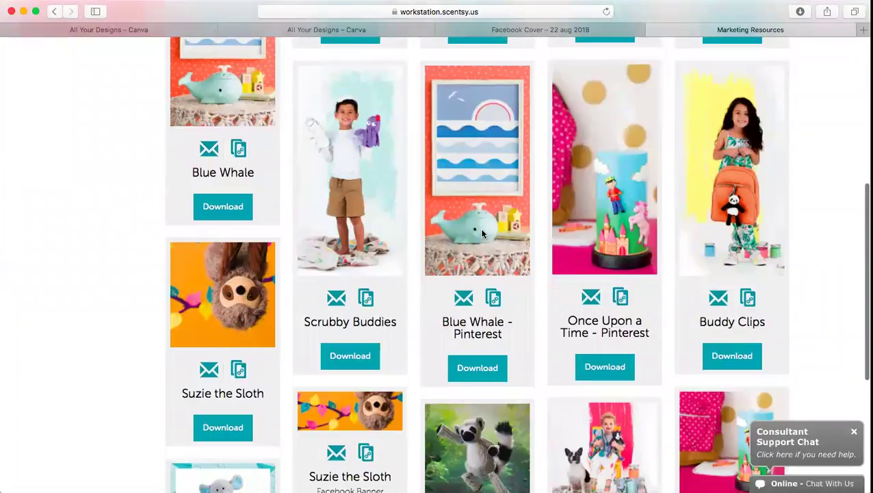
scroll(482, 233, down, 3)
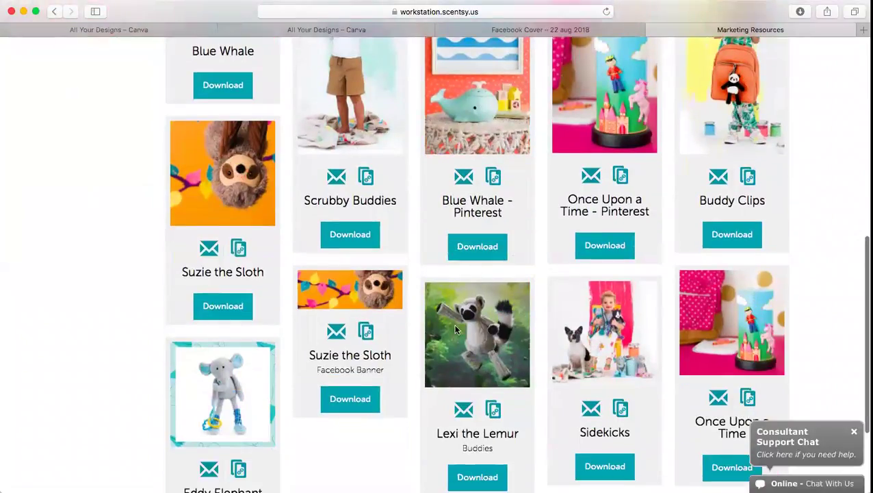
scroll(454, 326, down, 4)
scroll(455, 330, up, 10)
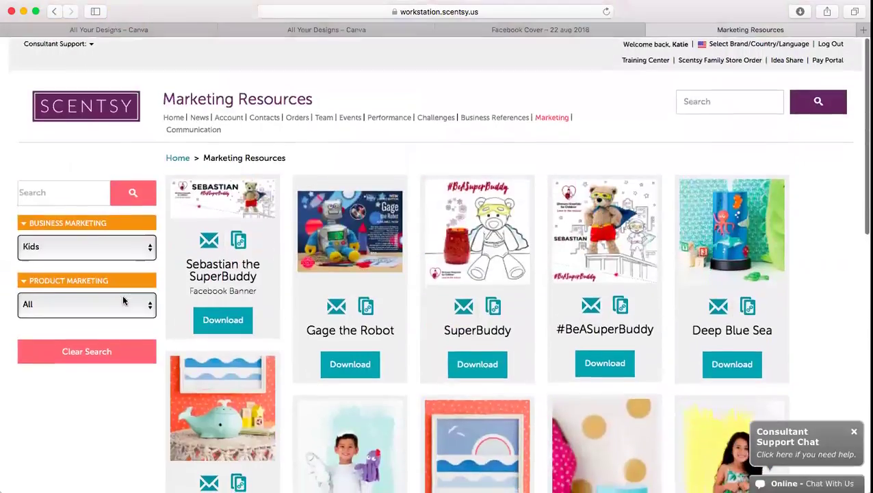
click(52, 247)
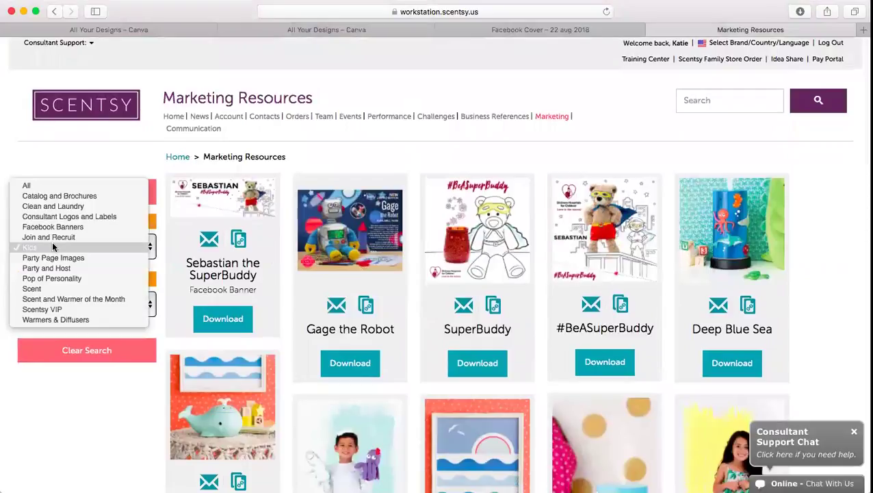
click(39, 185)
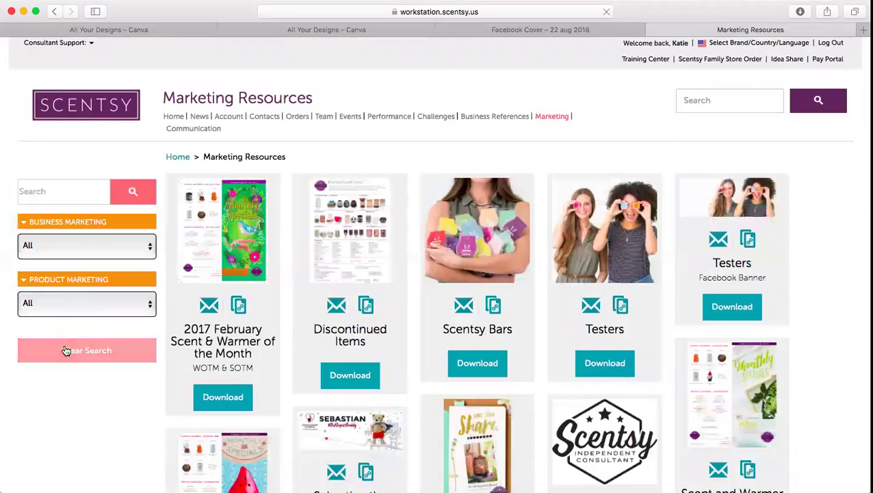
scroll(66, 350, down, 1)
Filter products to Warmers and Diffusers and move to the next page of warmers
click(47, 299)
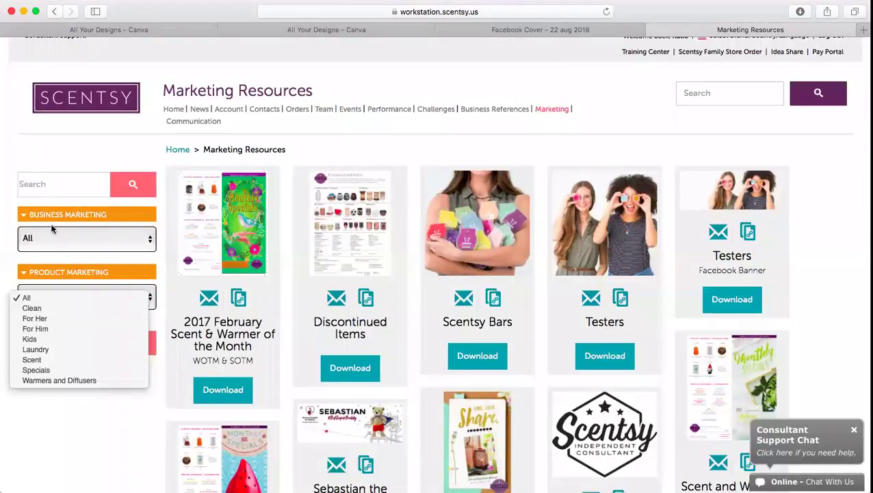
click(46, 383)
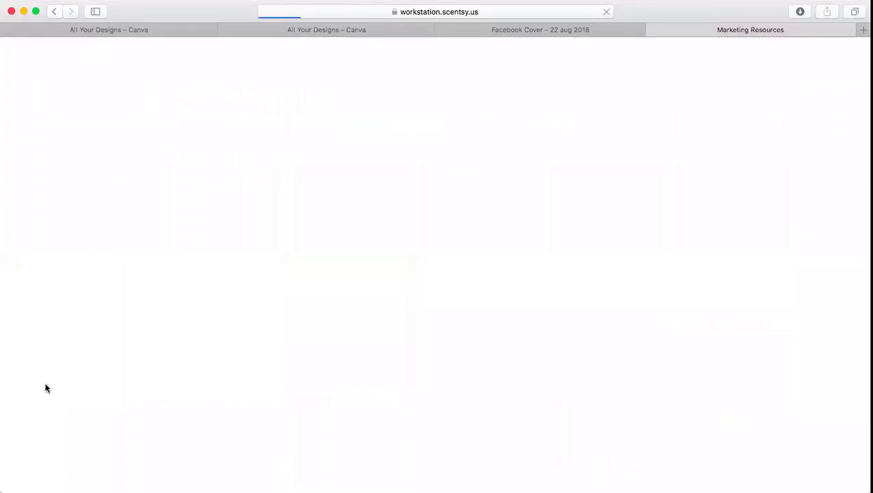
scroll(269, 351, down, 5)
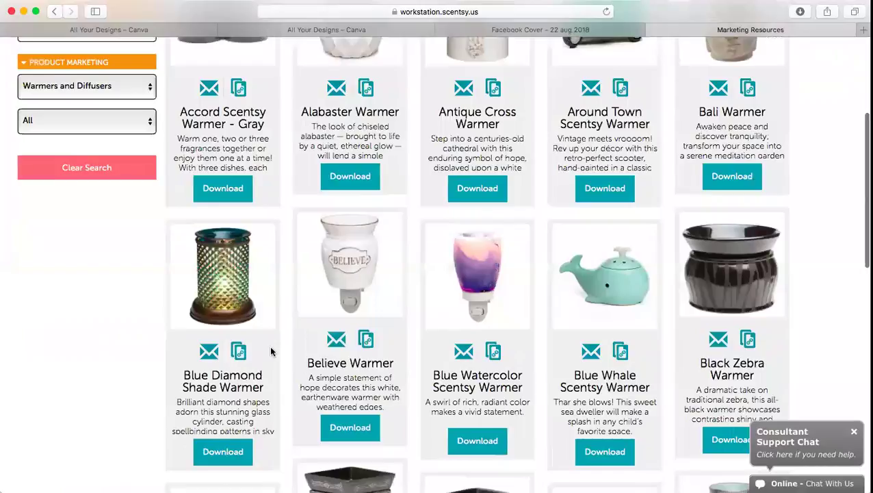
scroll(270, 351, down, 2)
scroll(355, 319, down, 1)
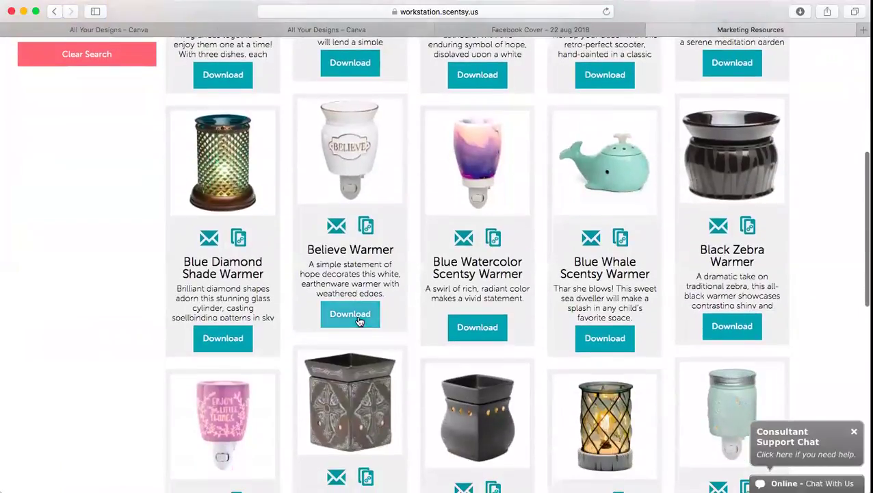
scroll(292, 382, down, 3)
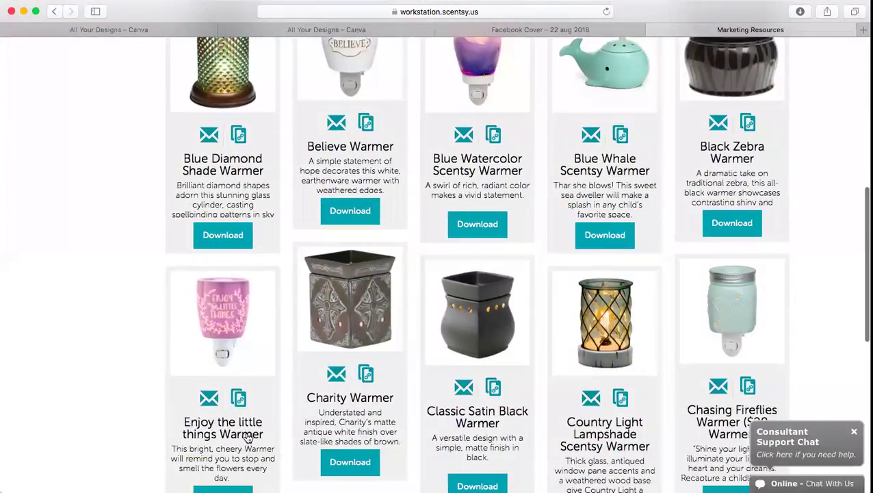
scroll(247, 437, up, 4)
scroll(354, 259, down, 7)
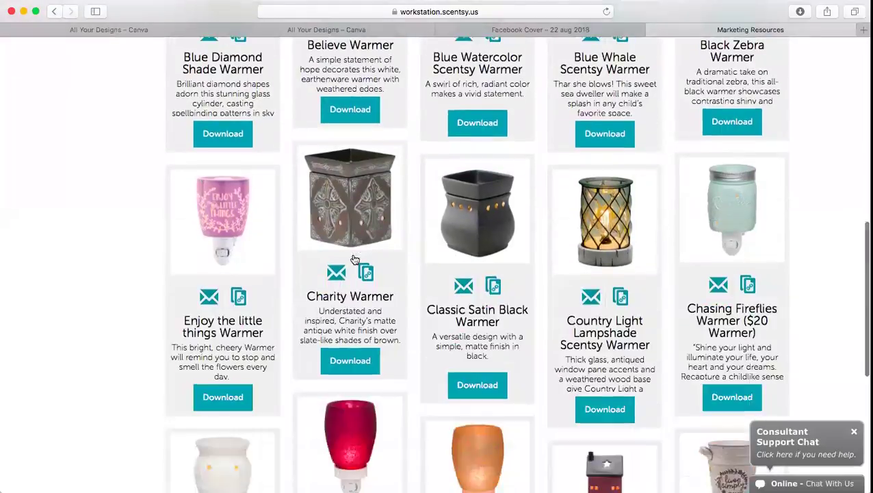
scroll(354, 260, down, 10)
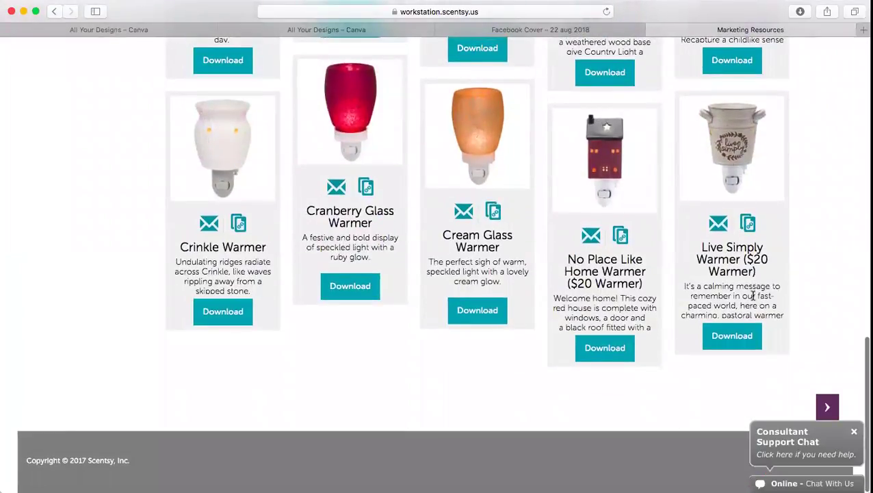
click(826, 406)
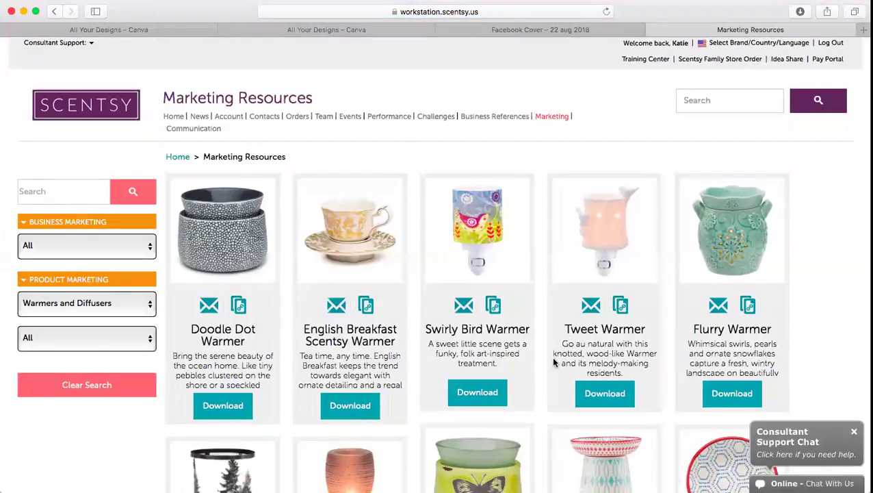
scroll(554, 361, down, 1)
Open the Swirly Bird Warmer image, save it to Downloads, and close its tab
click(497, 347)
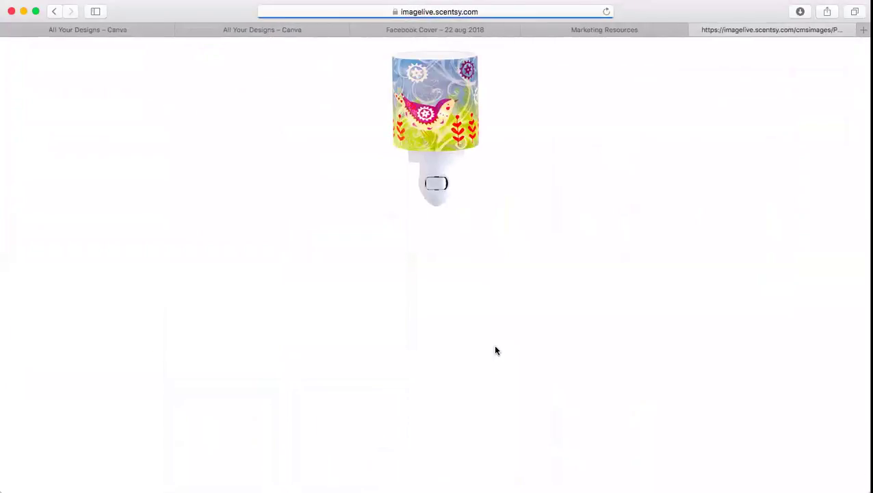
right_click(413, 99)
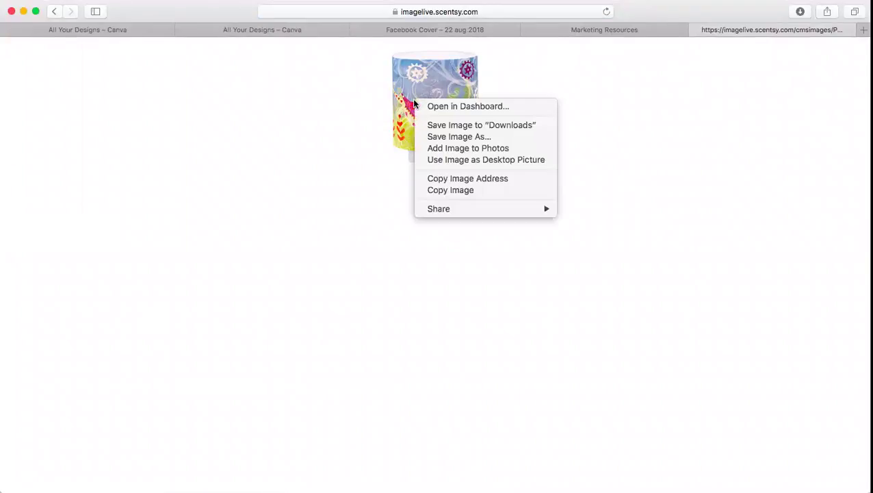
click(464, 127)
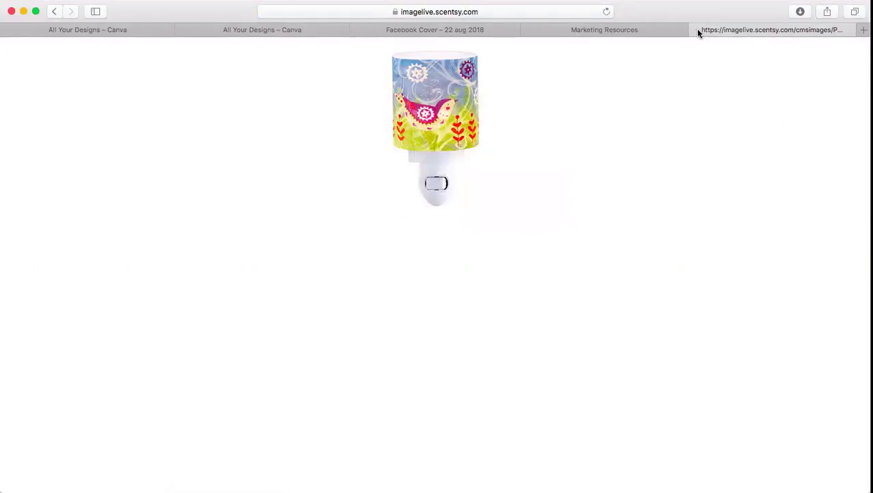
click(698, 30)
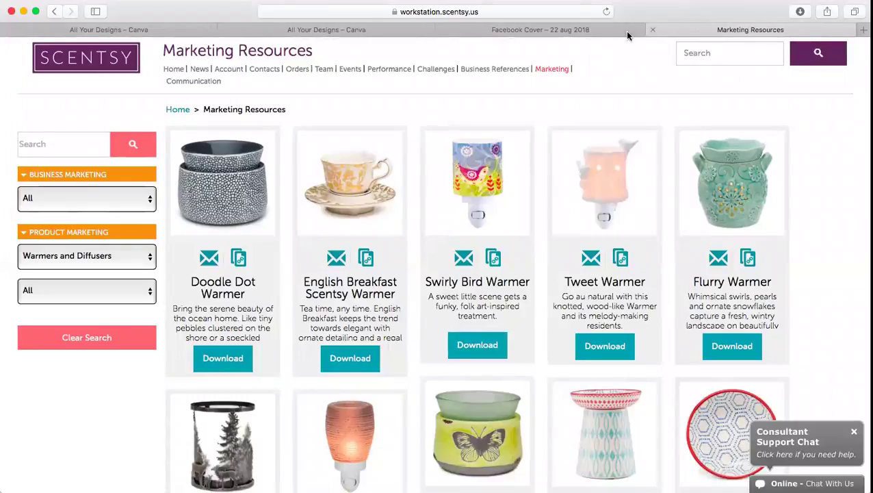
Upload the SwirlyBird PNG from Downloads into the Facebook Cover design
click(455, 32)
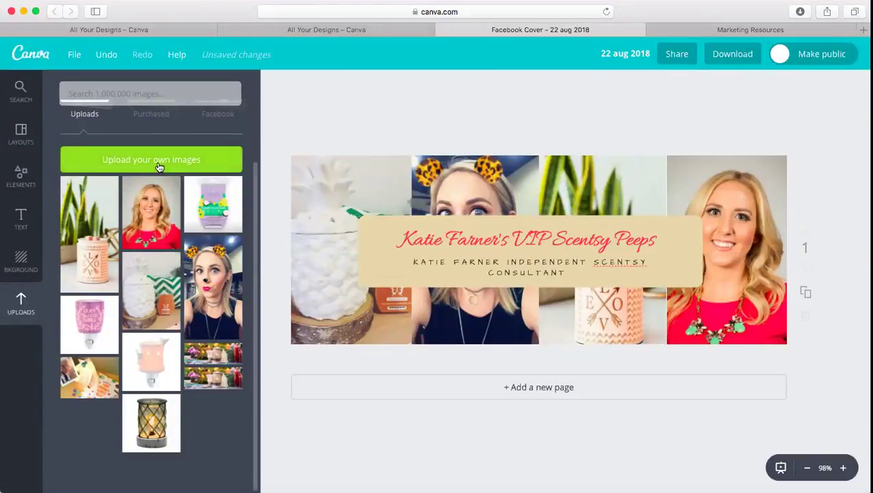
click(157, 163)
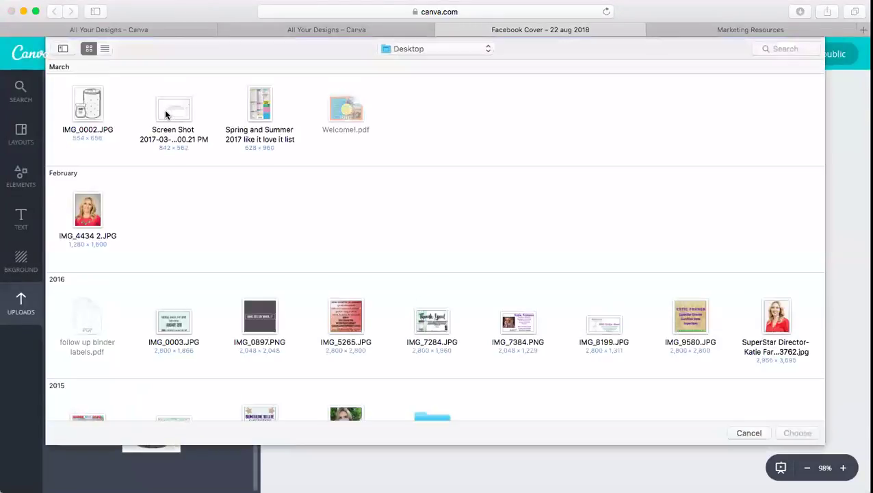
click(416, 50)
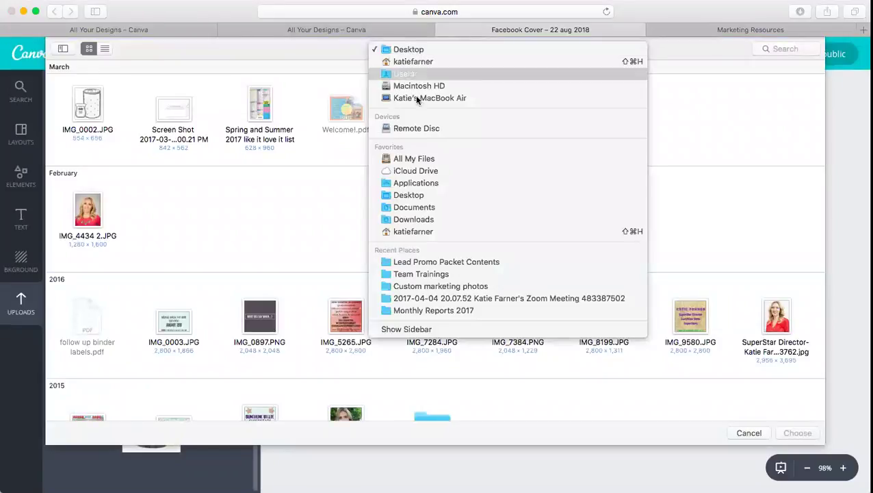
click(415, 219)
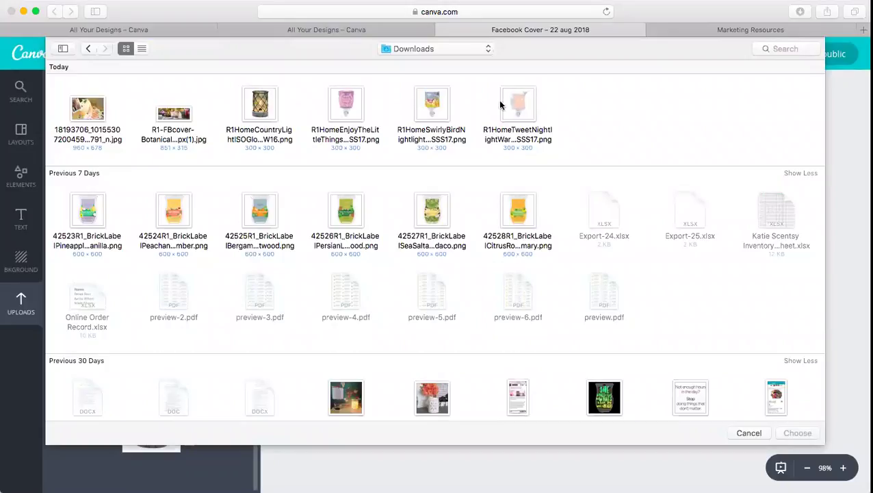
click(431, 104)
double_click(431, 104)
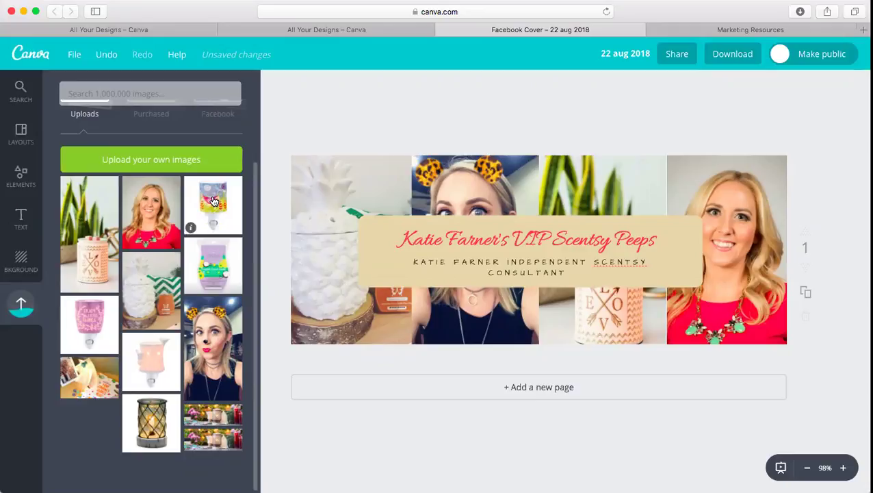
Place the Swirly Bird image in the first slot, replacing the pineapple photo, then open Download
drag(215, 200, 332, 241)
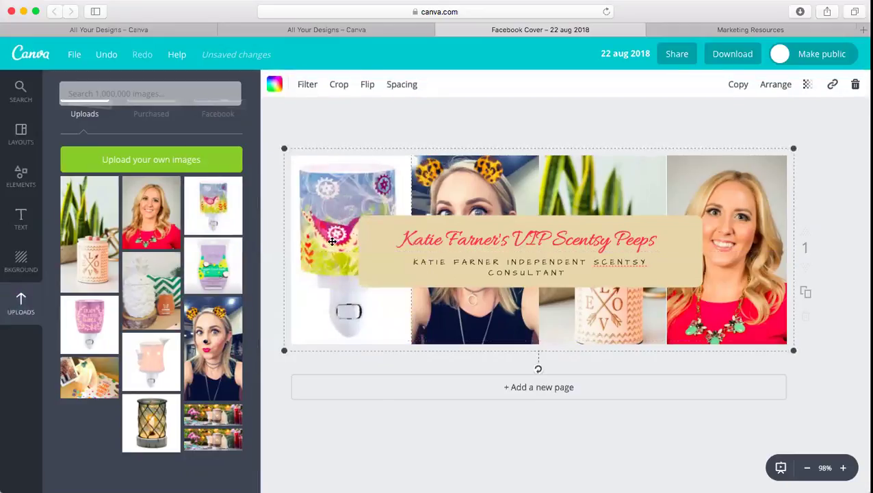
click(366, 435)
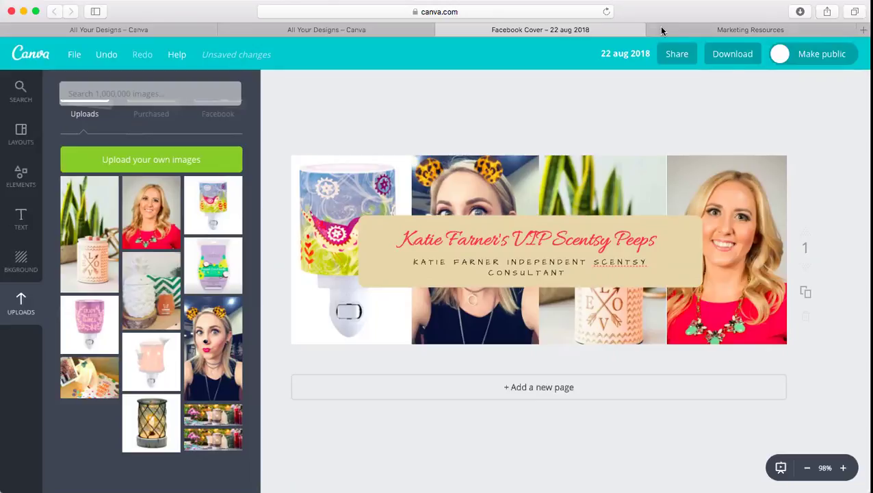
click(732, 55)
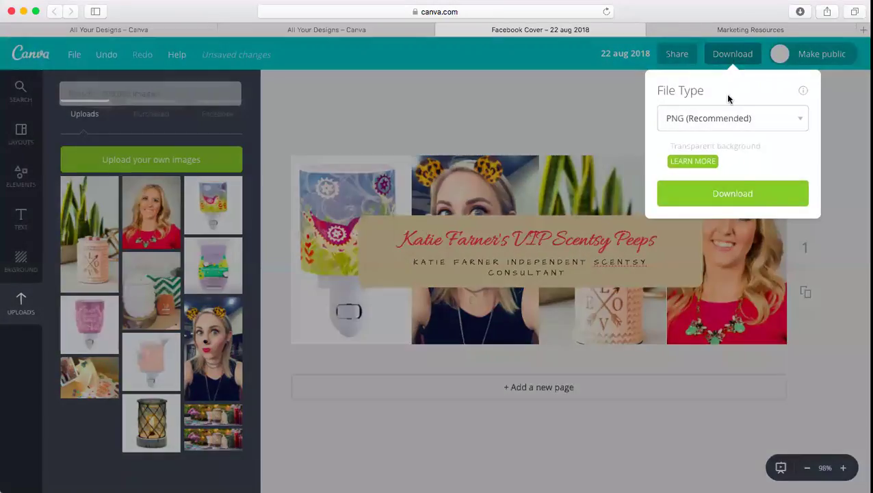
Download the cover as PNG, dismiss the confirmation, and leave the editor for All your designs
click(729, 193)
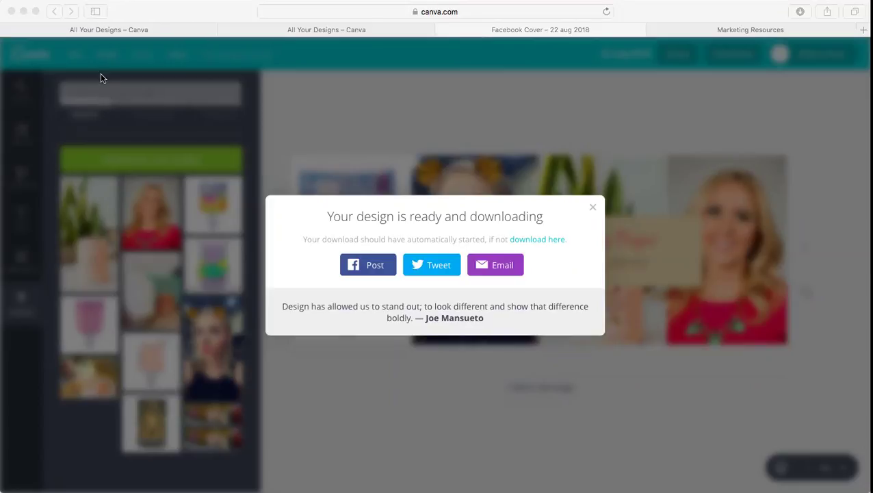
click(590, 204)
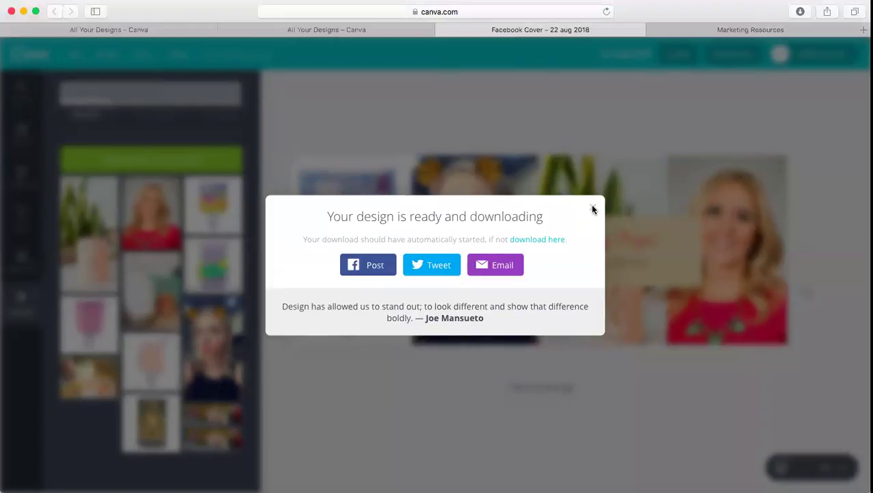
click(594, 209)
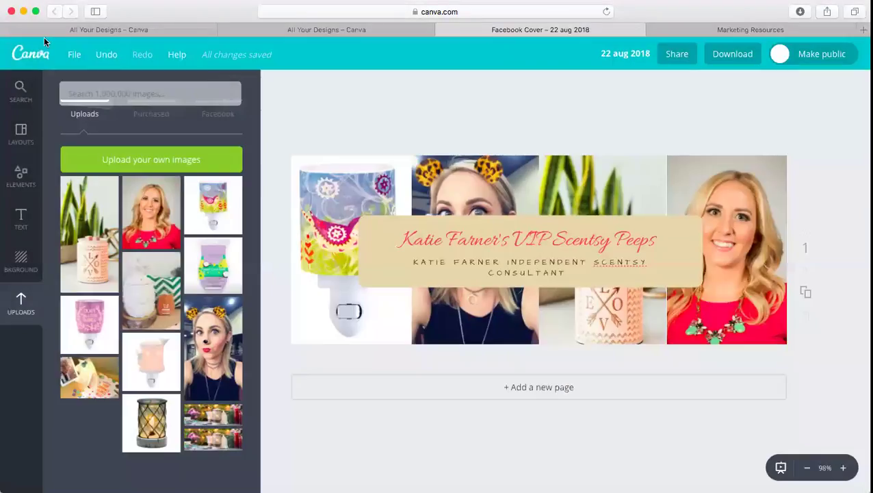
click(39, 58)
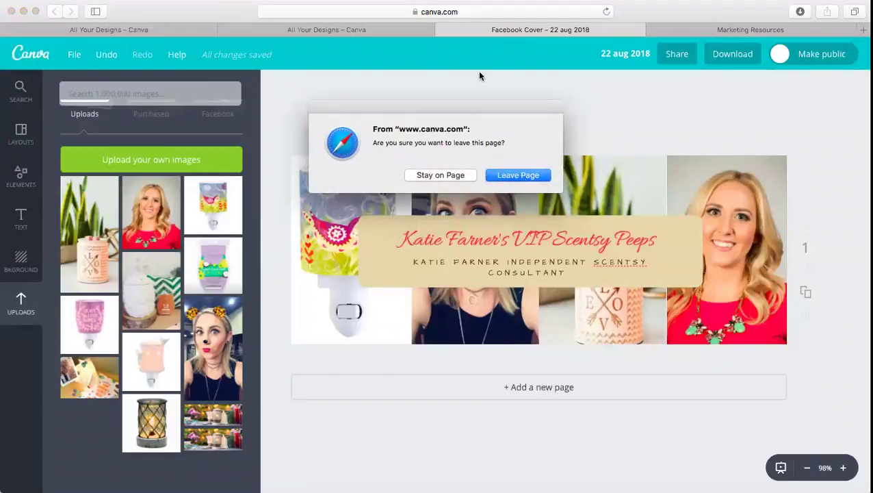
click(526, 175)
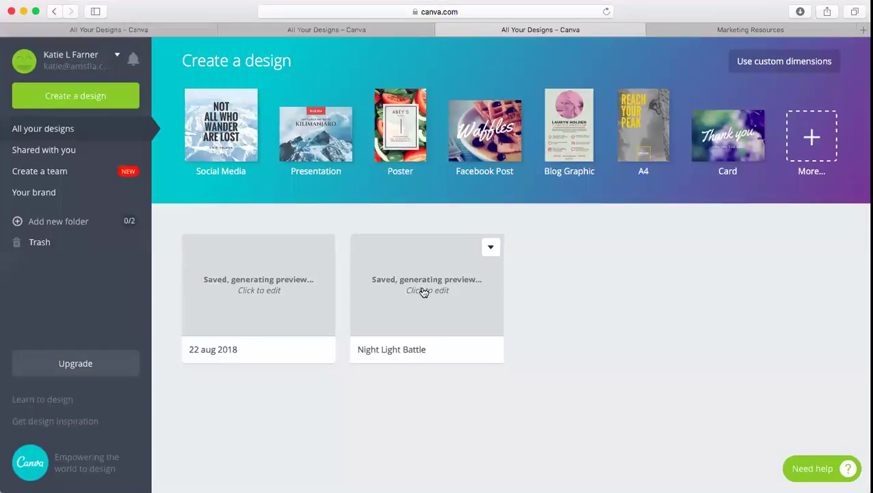
Open Night Light Battle and try blue, pink and grey-lavender stripe and orange zigzag backgrounds
click(421, 286)
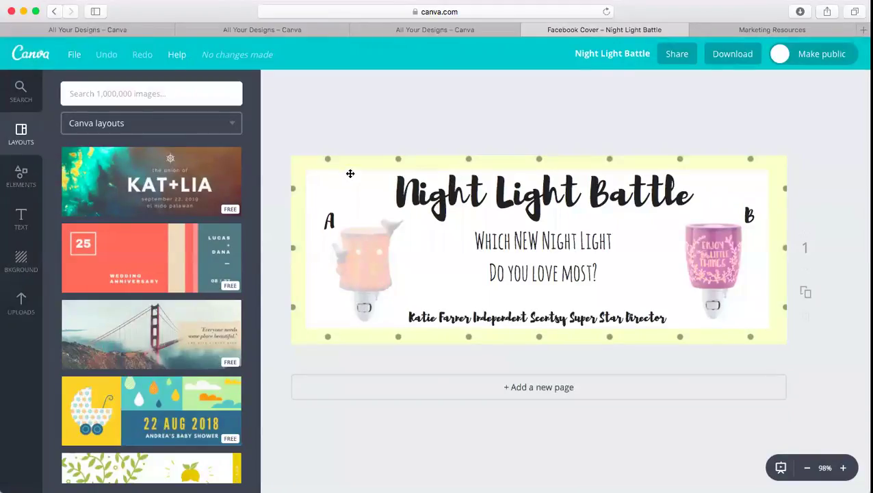
click(336, 162)
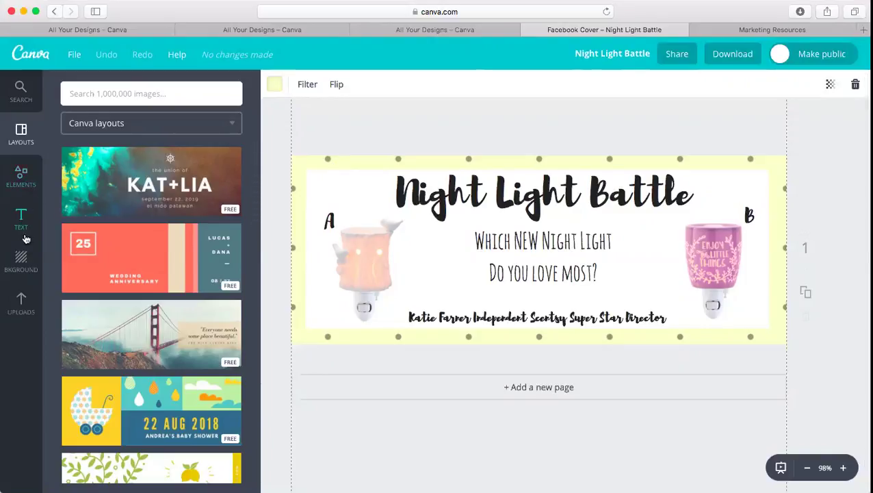
click(21, 263)
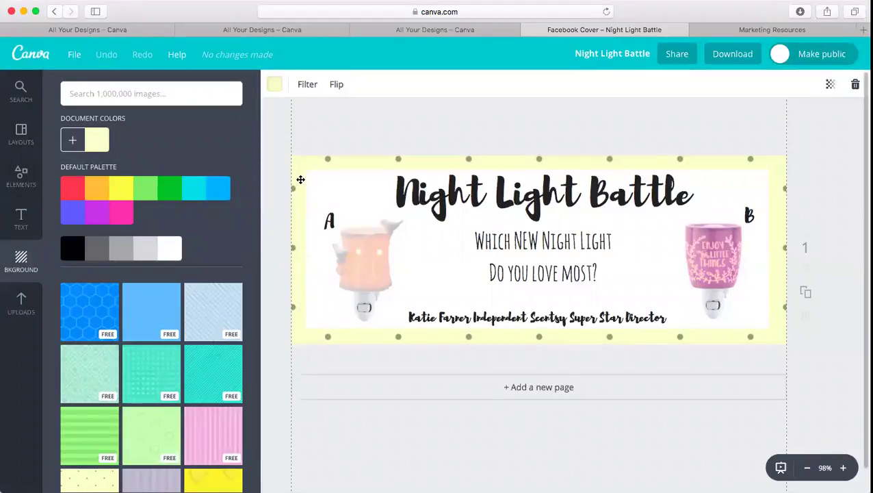
scroll(178, 370, down, 2)
click(221, 275)
click(216, 393)
scroll(217, 393, down, 5)
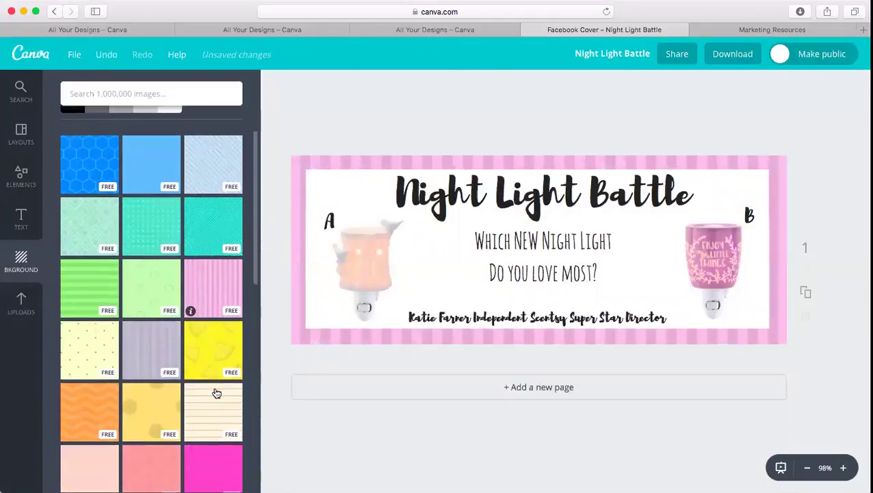
click(147, 367)
click(101, 413)
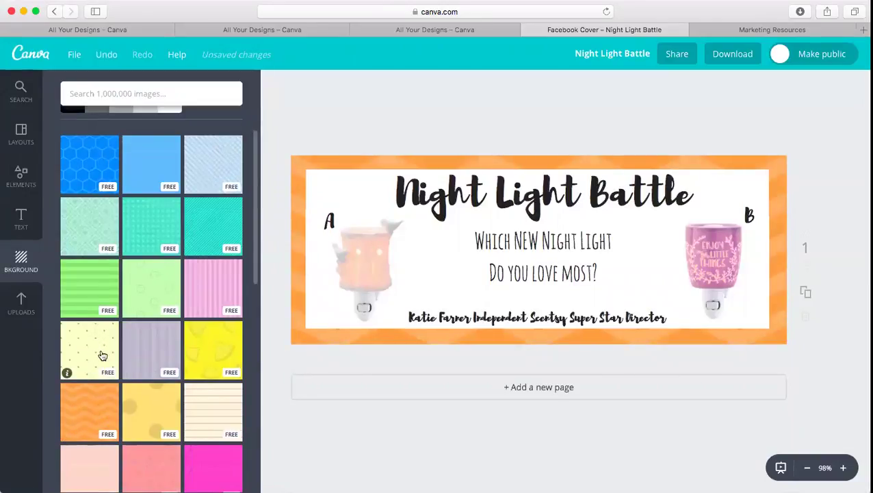
Compare pale pink and lavender textures, then apply the light pink texture as background
scroll(92, 361, down, 3)
click(97, 400)
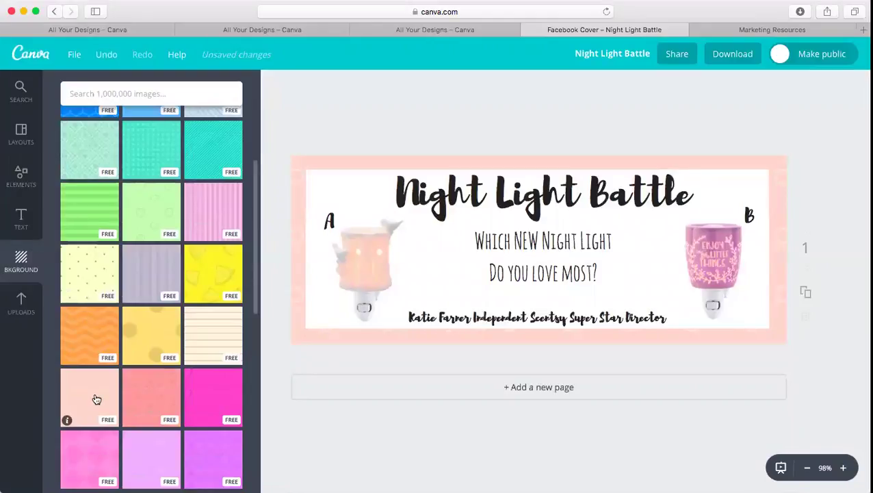
scroll(97, 400, down, 4)
click(160, 327)
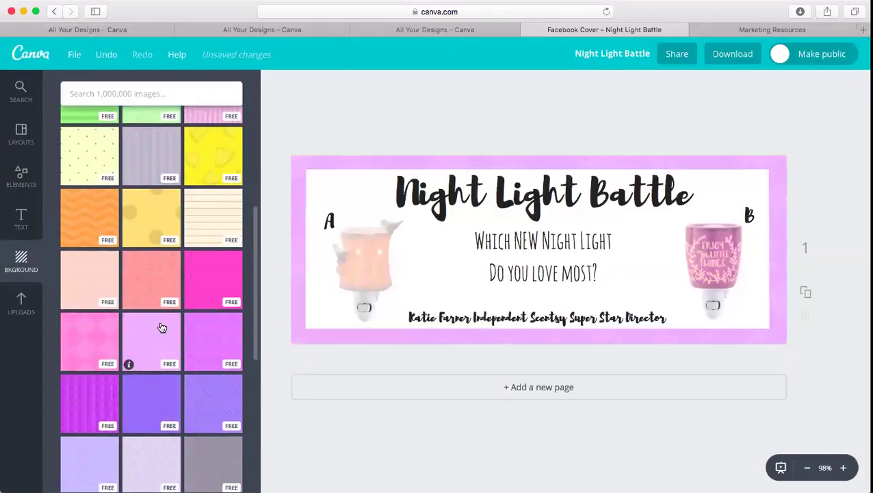
scroll(161, 342, down, 10)
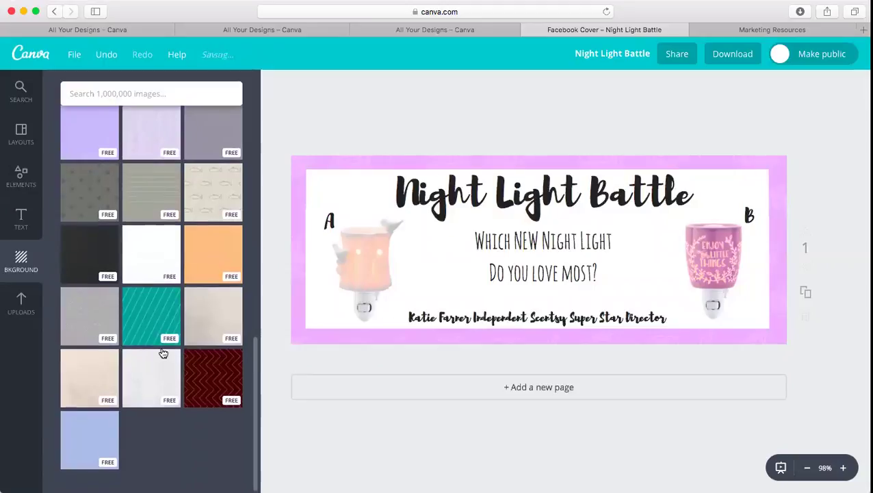
scroll(161, 346, down, 5)
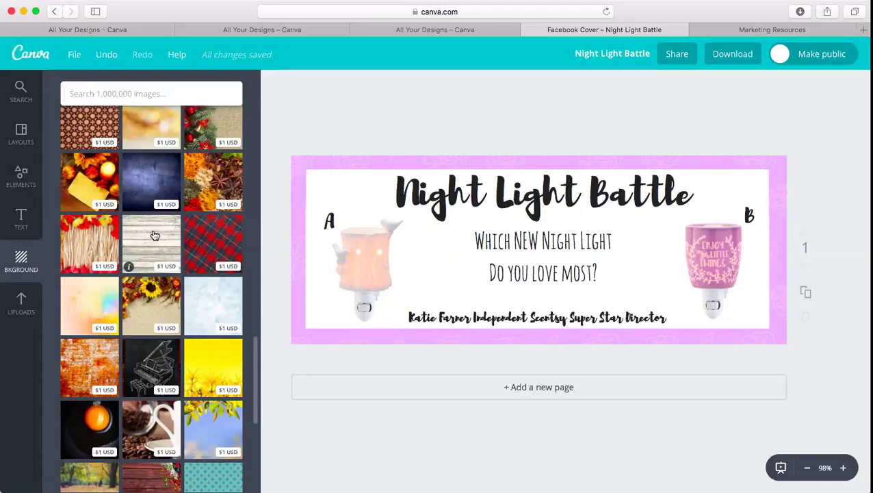
scroll(193, 202, down, 3)
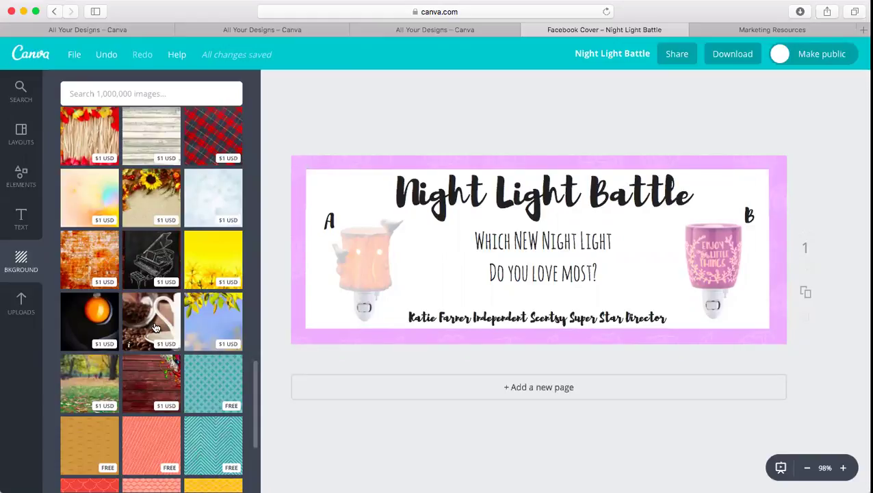
scroll(155, 328, down, 3)
scroll(145, 382, down, 2)
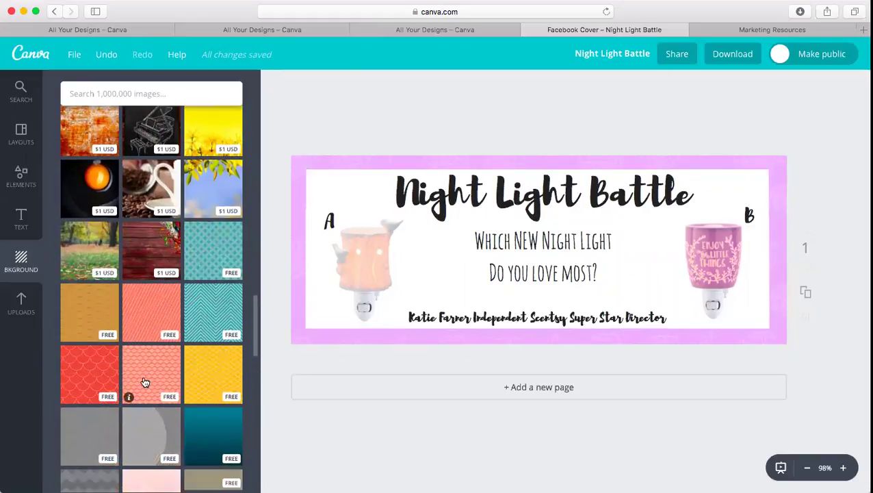
scroll(144, 382, down, 2)
click(143, 438)
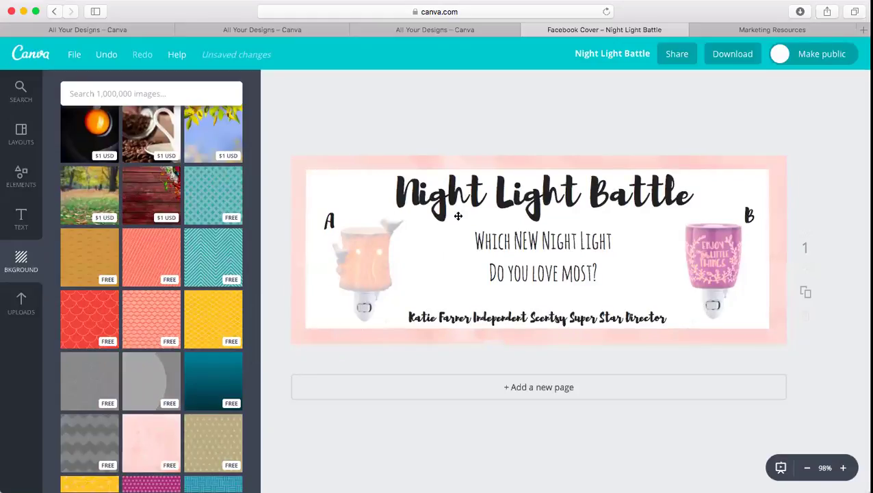
scroll(175, 221, up, 10)
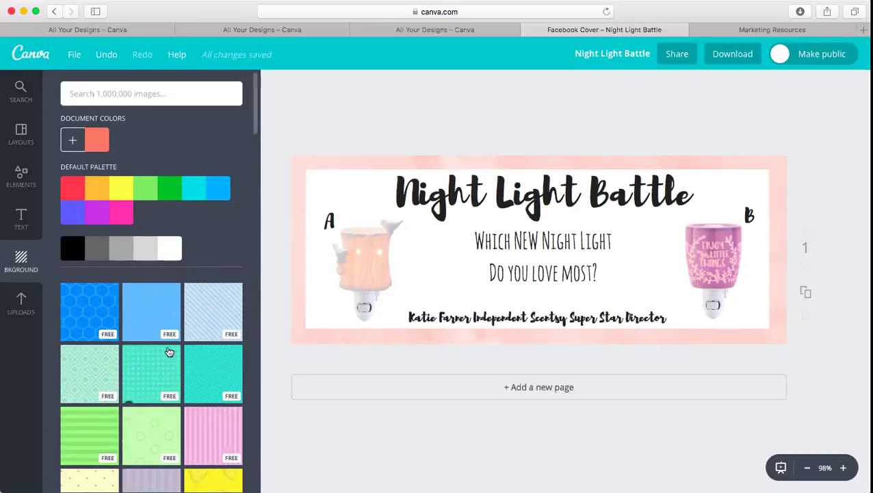
Select the white inner panel and nudge it slightly up and to the right
click(73, 144)
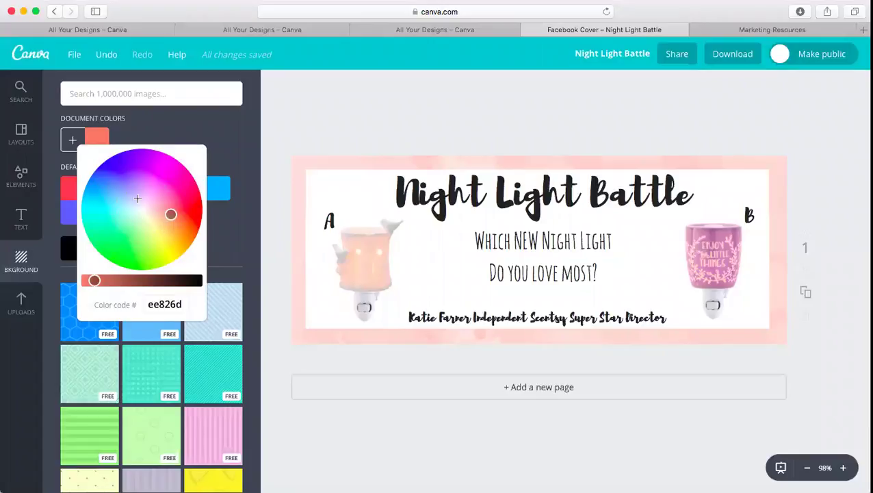
click(142, 128)
scroll(131, 411, down, 3)
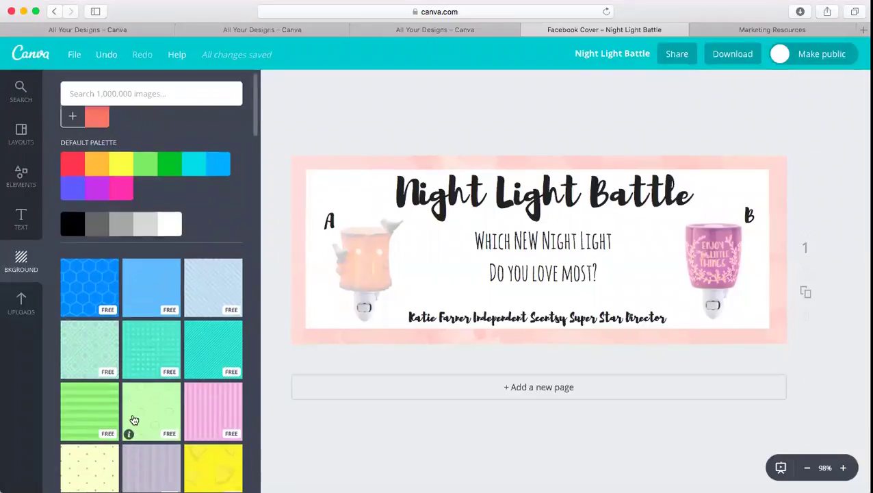
scroll(133, 419, up, 3)
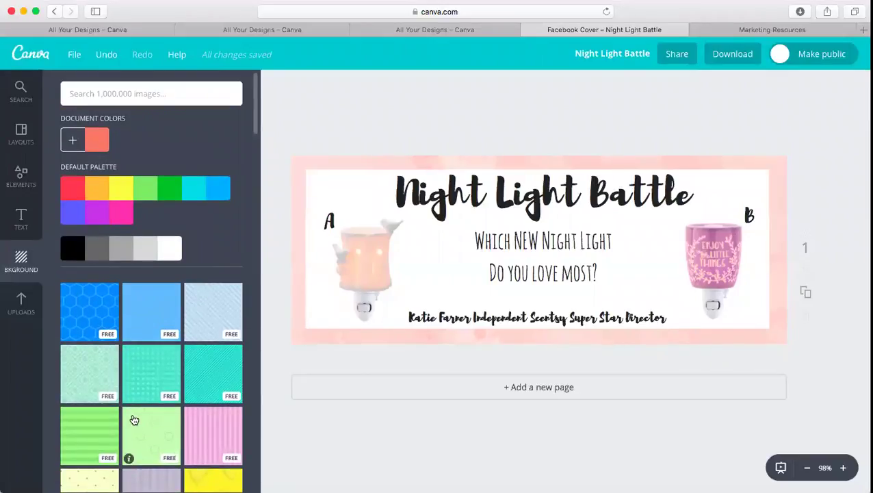
click(335, 184)
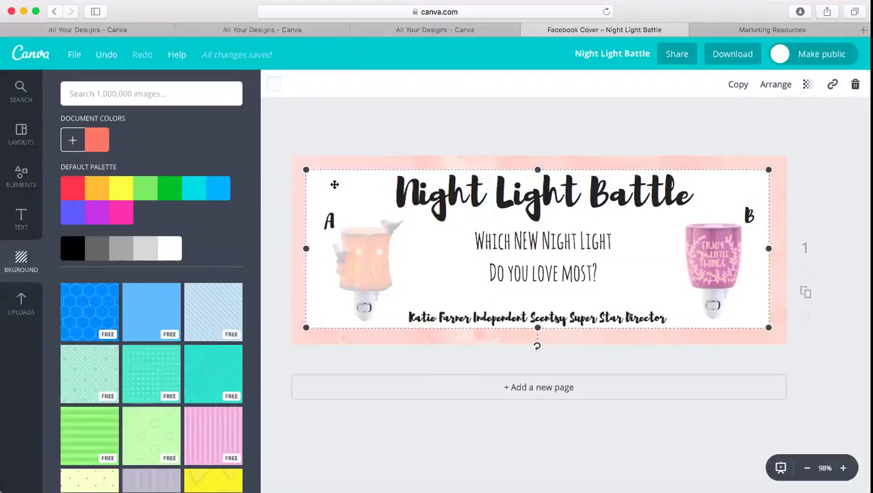
mouse_move(334, 179)
mouse_down()
mouse_move(377, 130)
mouse_move(409, 123)
mouse_move(612, 155)
mouse_move(440, 202)
mouse_move(334, 178)
mouse_up()
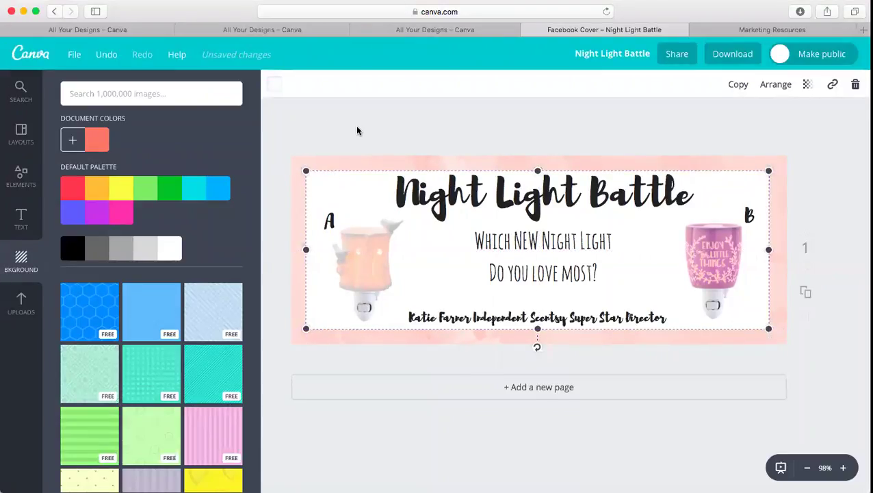
Shift the white panel a few pixels down so it sits aligned inside the pink border
click(356, 125)
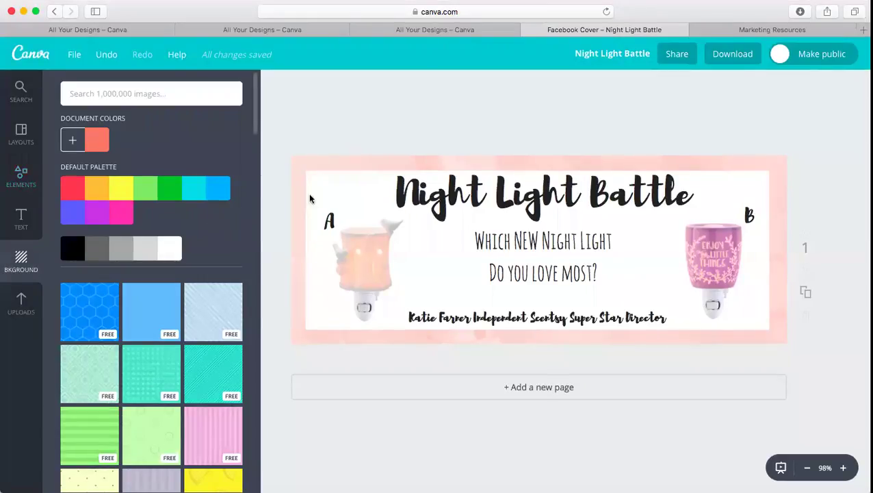
mouse_move(332, 185)
mouse_down()
mouse_move(485, 154)
mouse_move(552, 177)
mouse_move(330, 190)
mouse_up()
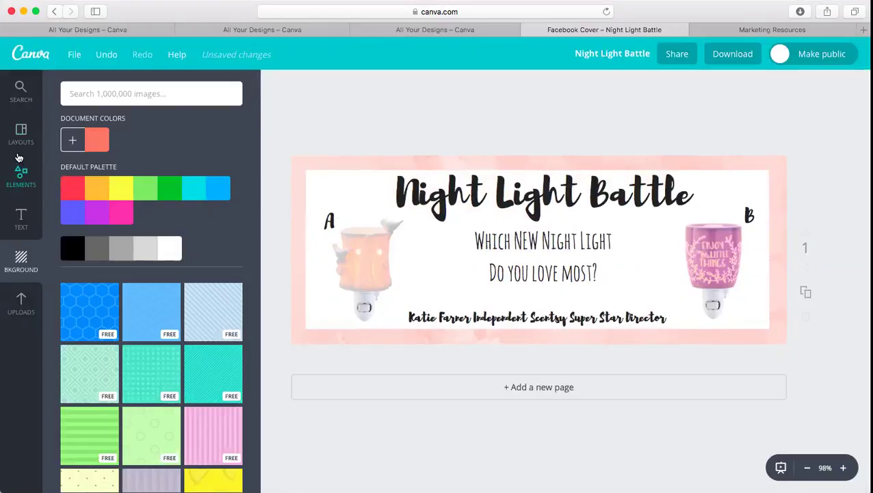
Browse the Free Photos in the Elements panel, then return to the element categories
click(20, 176)
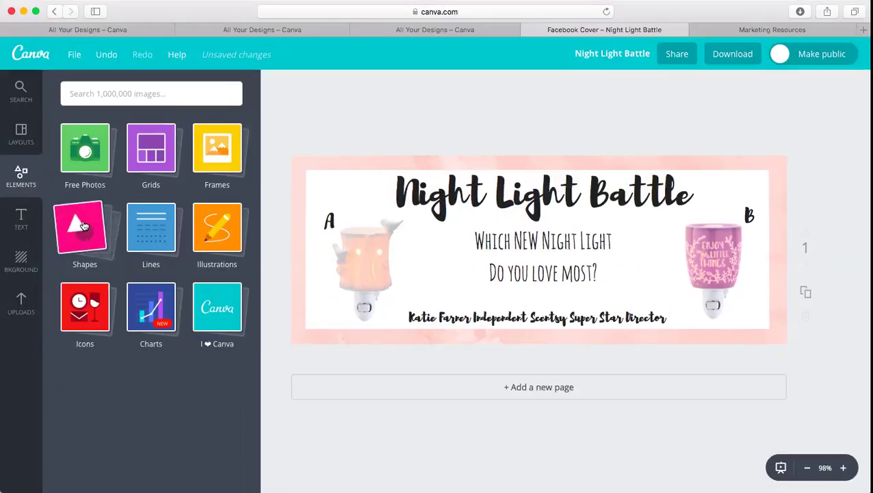
click(79, 146)
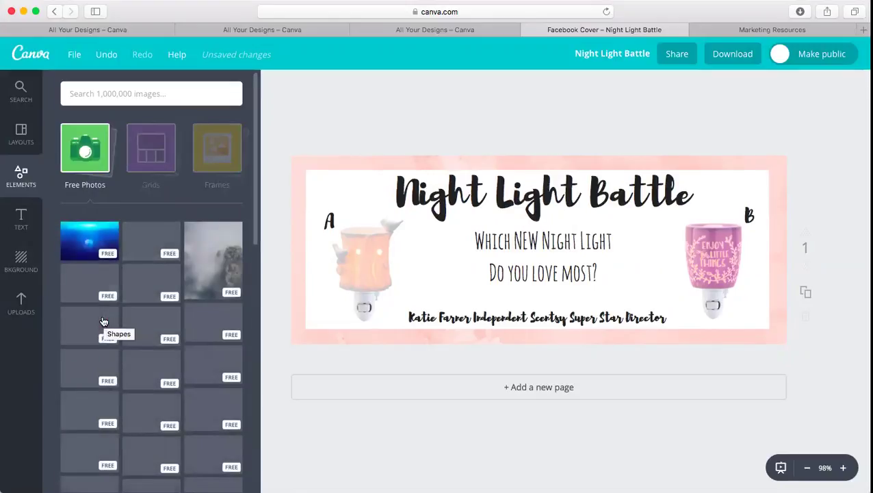
scroll(110, 349, down, 3)
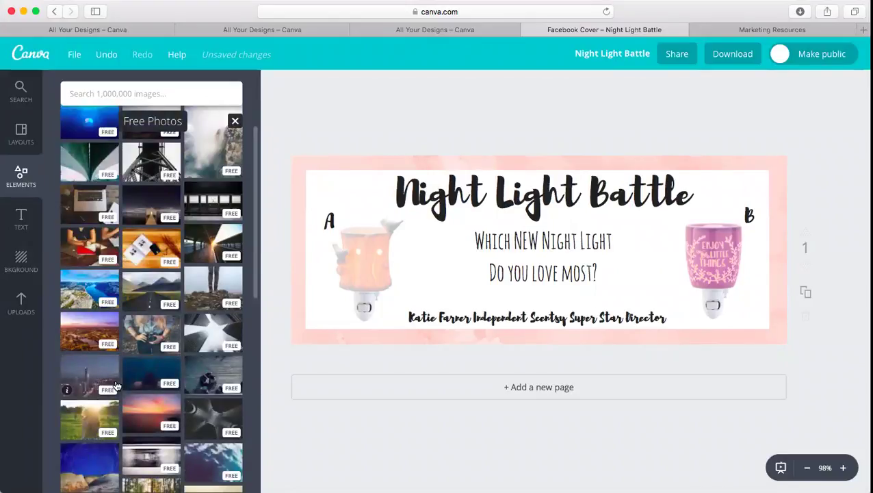
scroll(116, 386, down, 1)
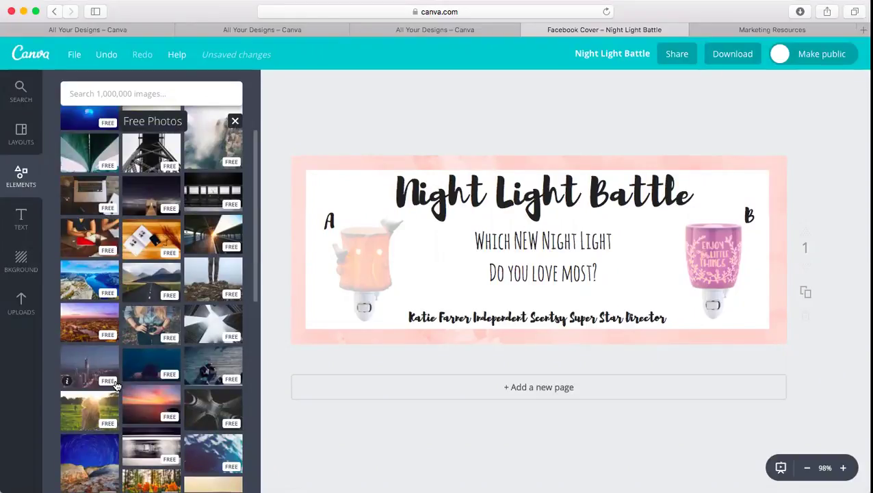
scroll(137, 387, down, 3)
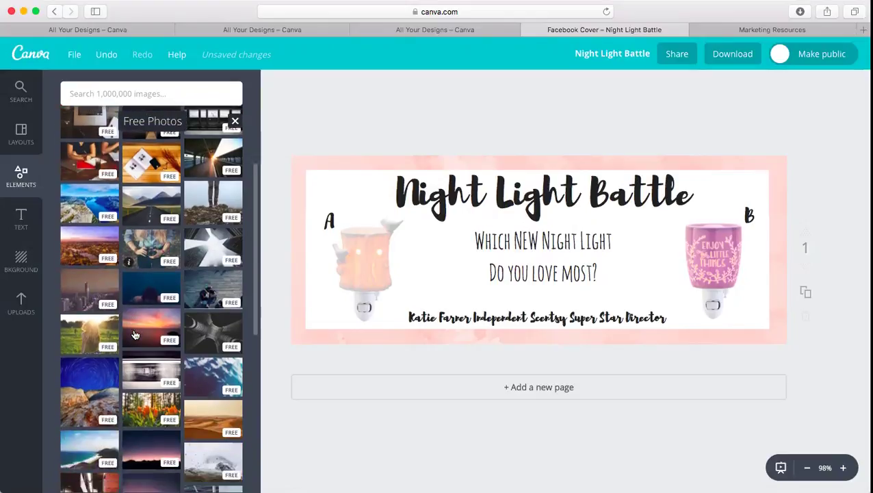
scroll(141, 387, down, 5)
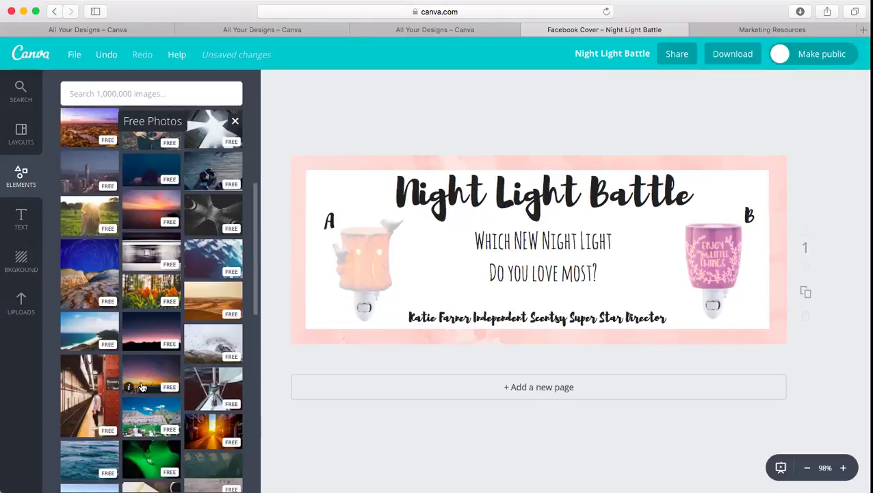
scroll(142, 388, up, 10)
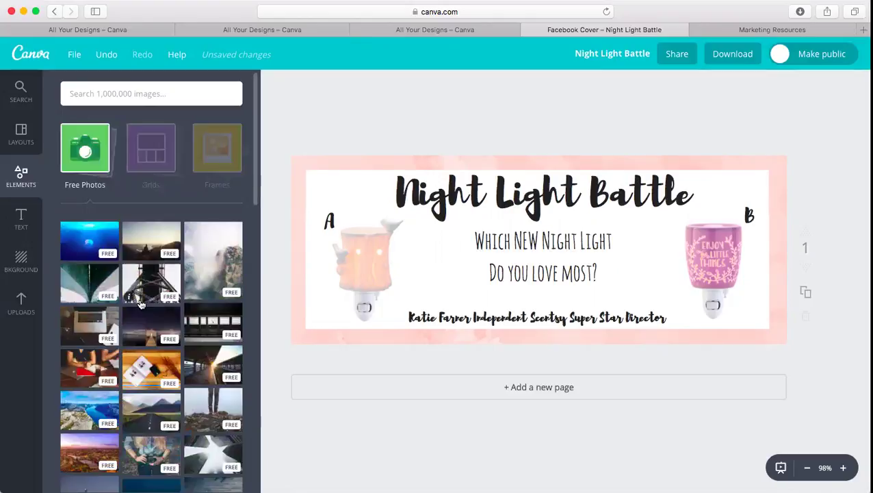
click(93, 151)
click(148, 169)
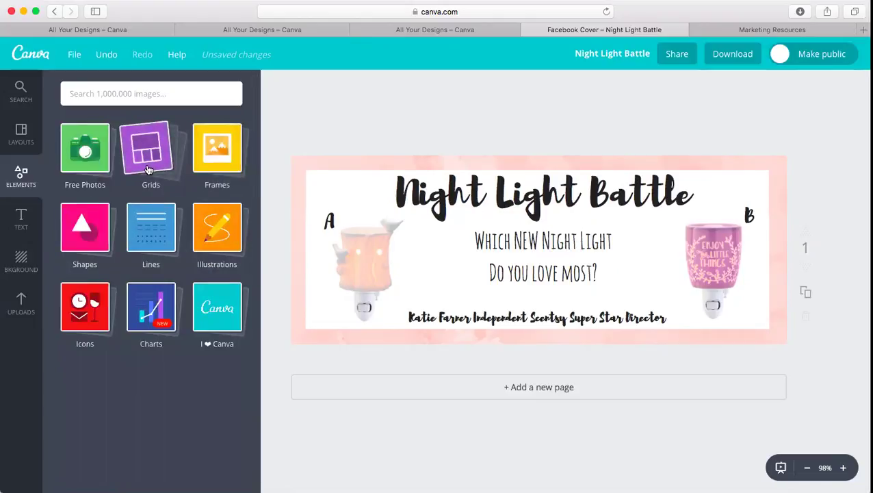
Browse the Grids collage layouts in the Elements panel
click(147, 165)
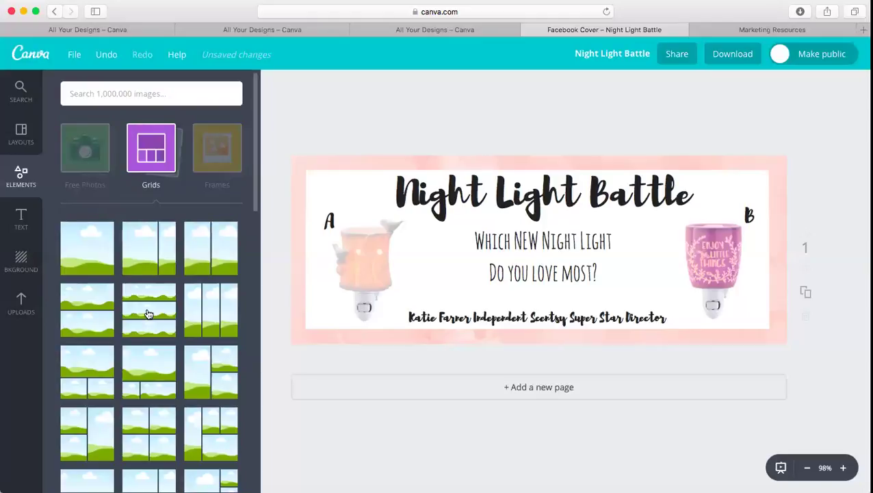
scroll(146, 338, down, 2)
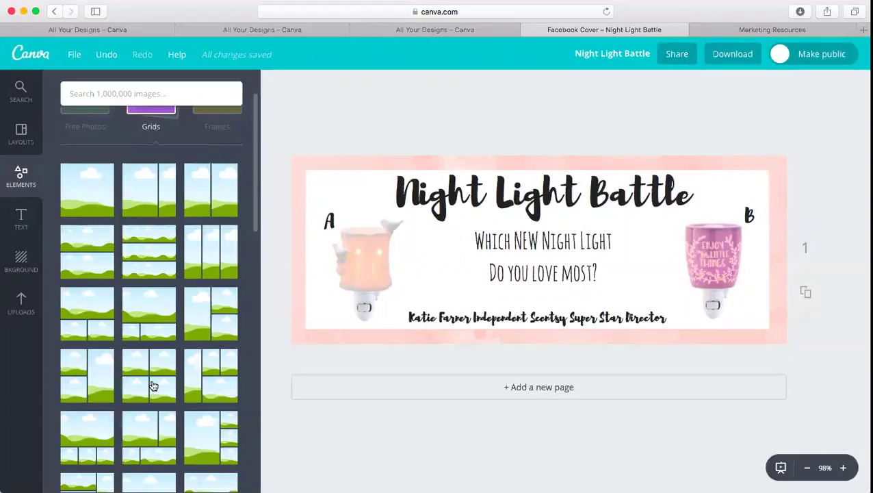
scroll(153, 386, down, 4)
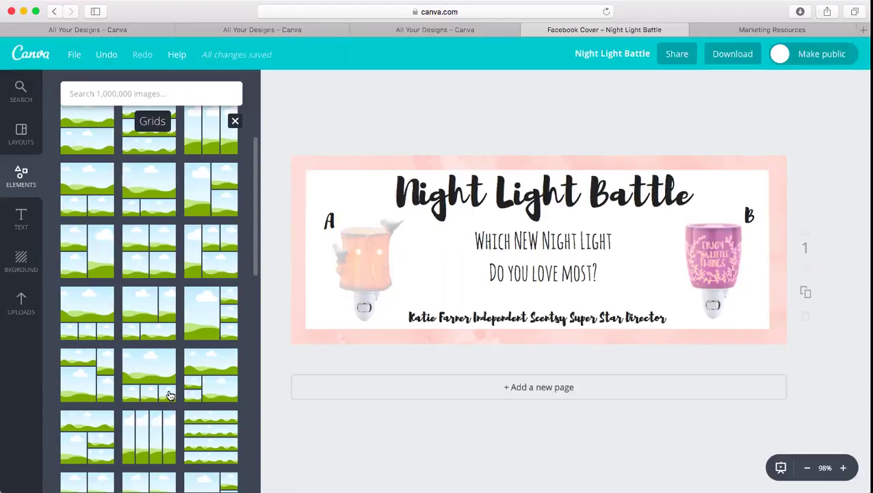
scroll(152, 321, down, 5)
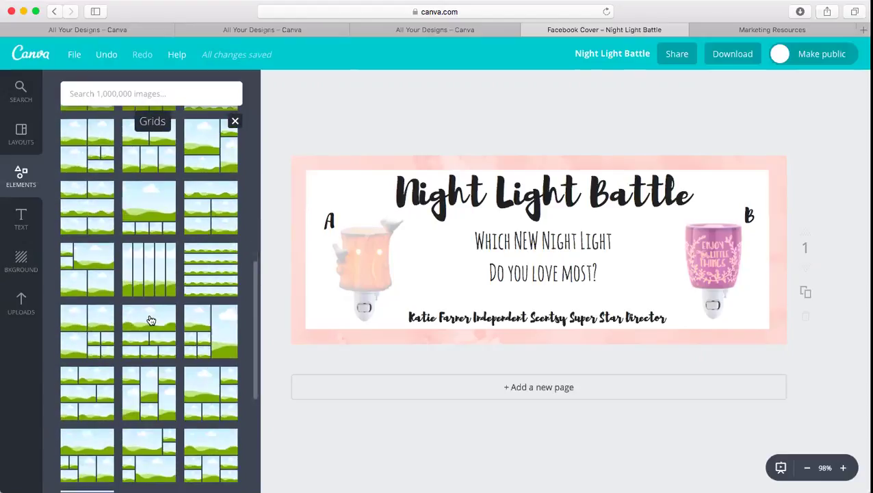
scroll(152, 321, down, 4)
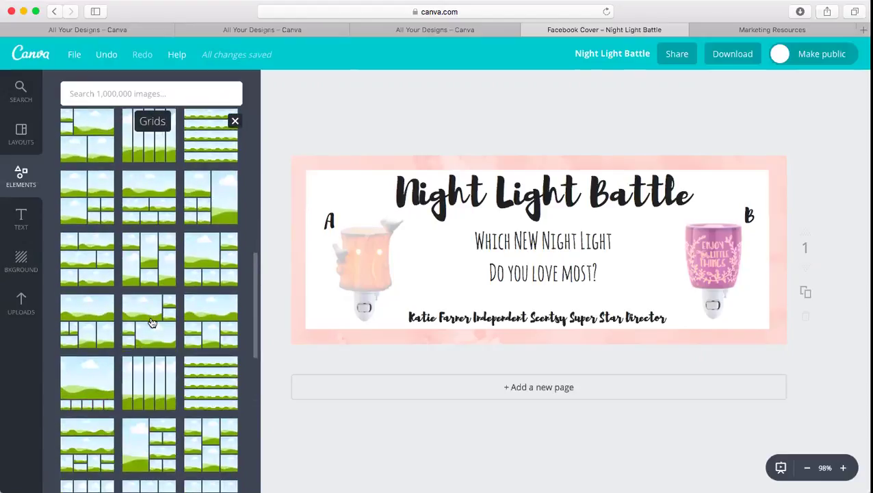
scroll(152, 322, up, 10)
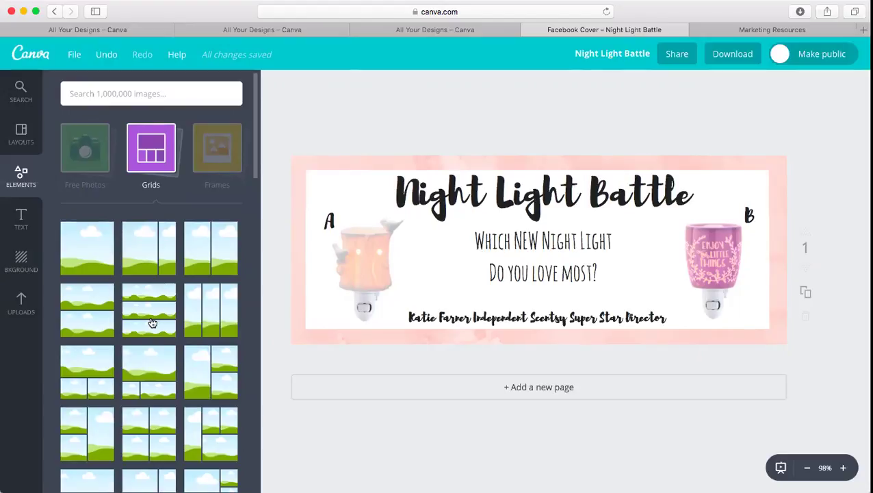
Leave Grids, browse the Frames collection, then return to the Elements overview
click(158, 145)
click(217, 156)
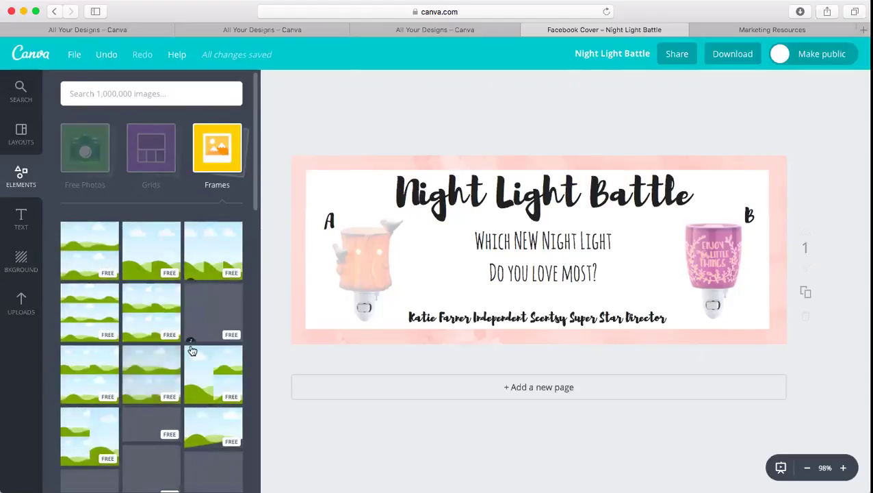
scroll(191, 352, down, 5)
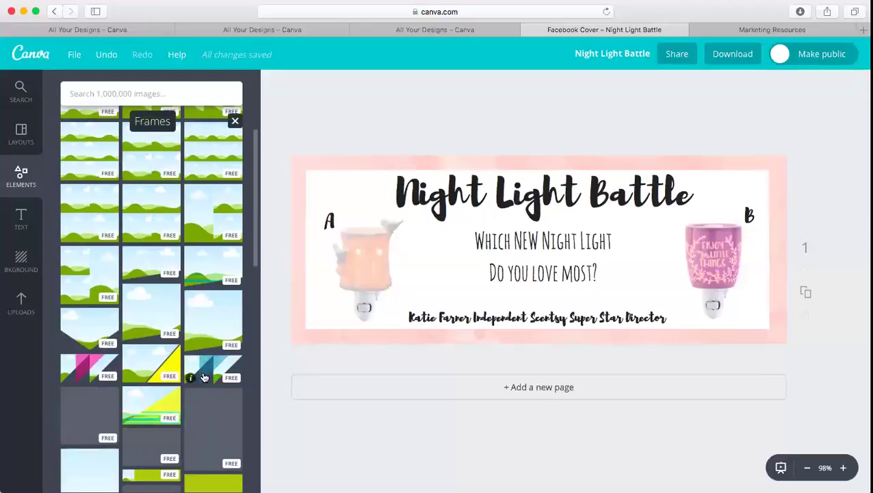
scroll(204, 377, down, 2)
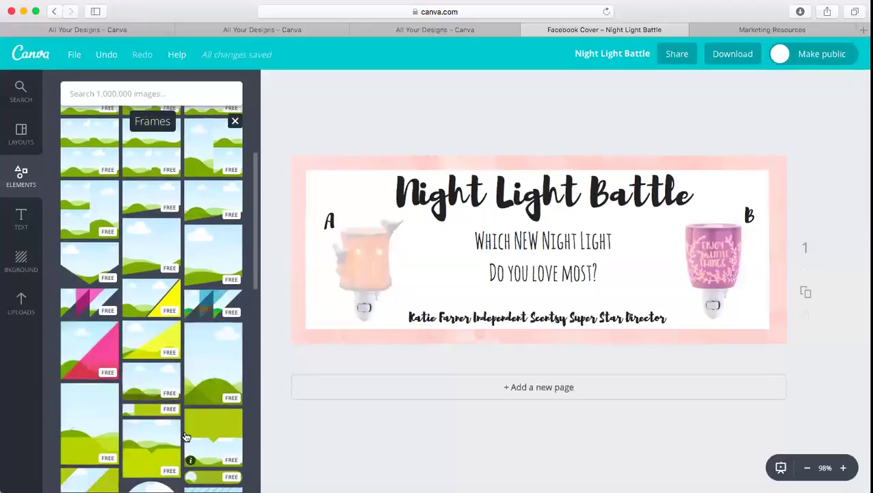
scroll(187, 436, down, 1)
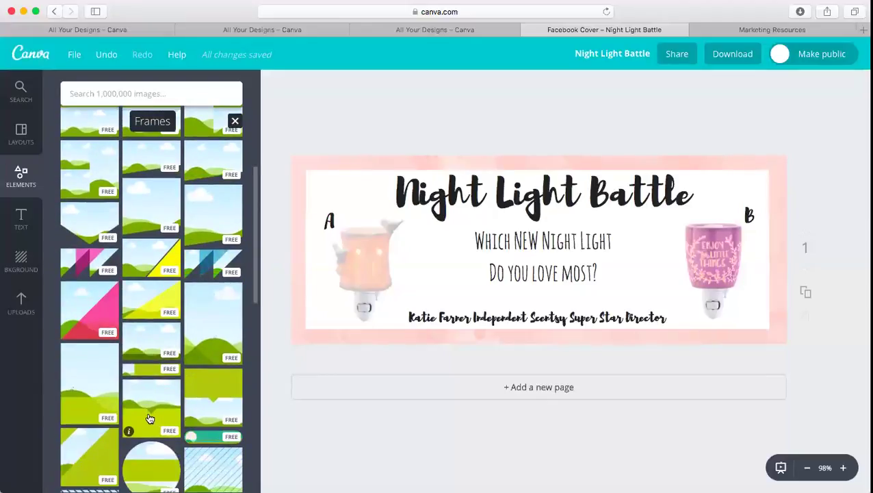
scroll(212, 431, down, 4)
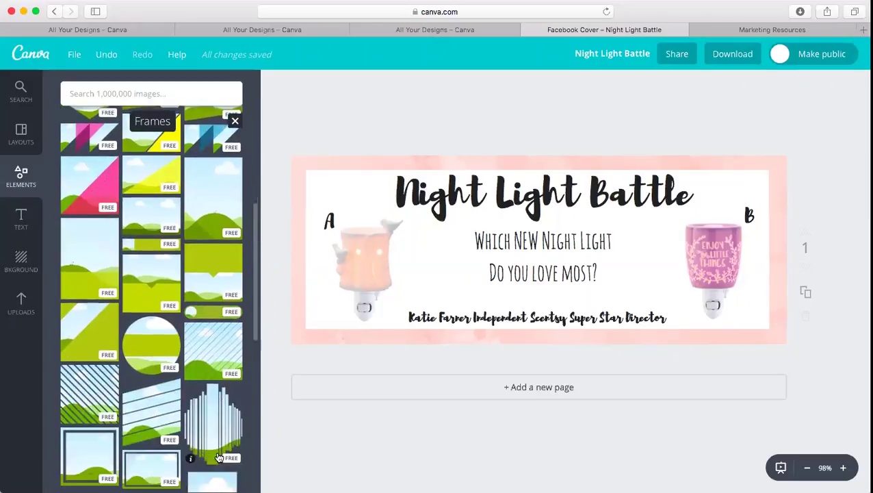
scroll(216, 449, down, 3)
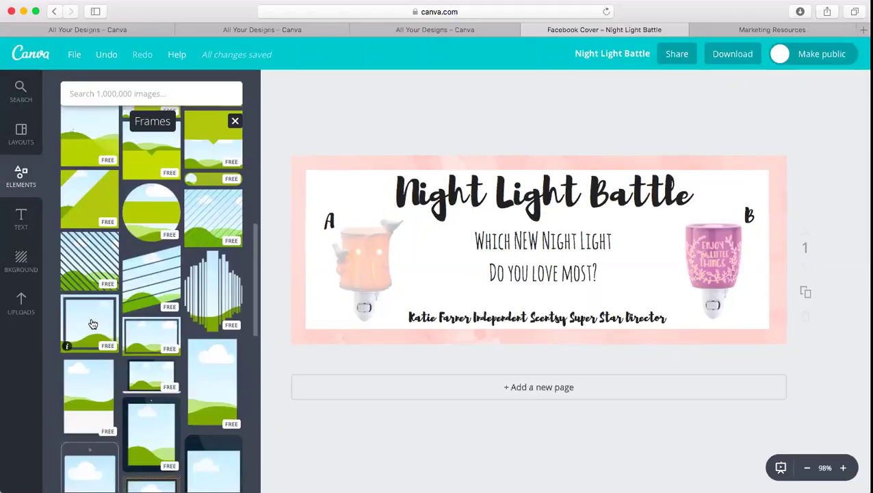
scroll(89, 328, down, 4)
scroll(93, 324, down, 2)
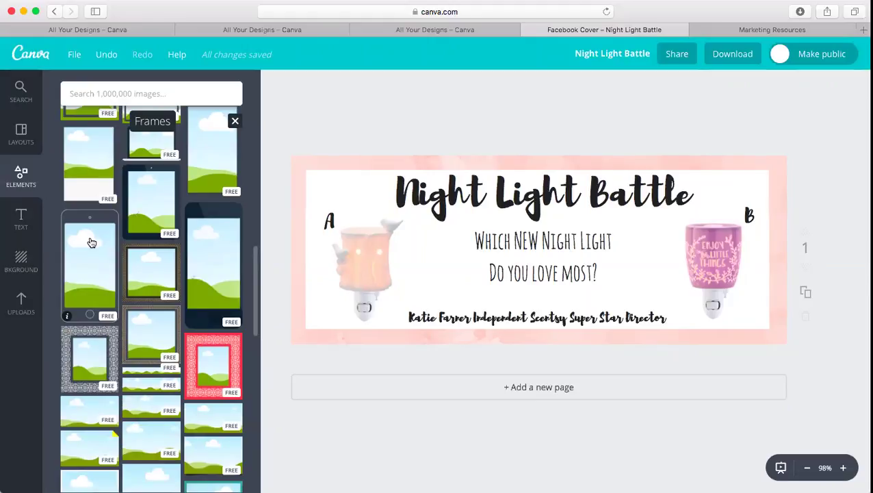
key(Escape)
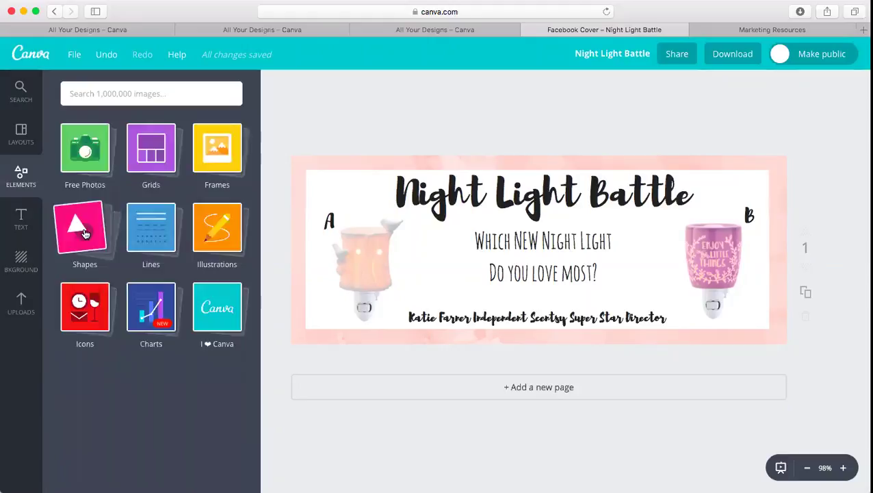
Shrink the white panel slightly from its top-right corner, then show the Text styles
click(84, 233)
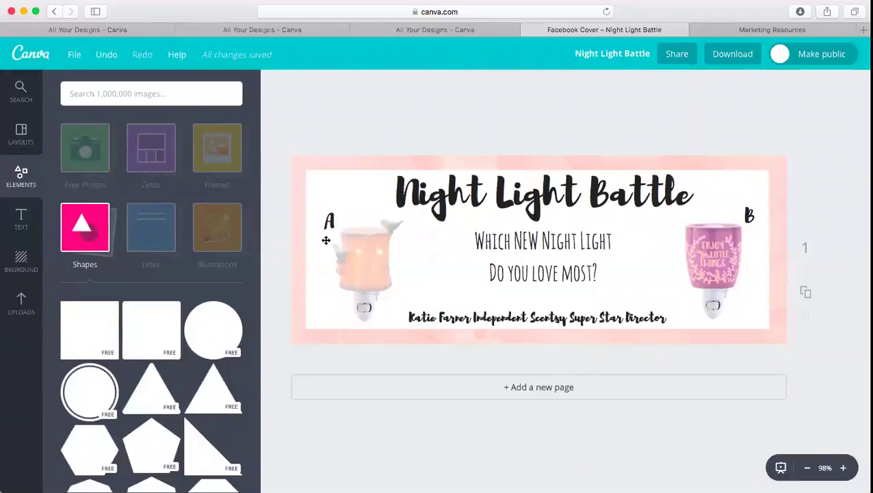
click(760, 179)
mouse_move(767, 171)
mouse_down()
mouse_move(676, 197)
mouse_move(570, 207)
mouse_move(520, 254)
mouse_move(680, 181)
mouse_move(772, 158)
mouse_move(764, 162)
mouse_up()
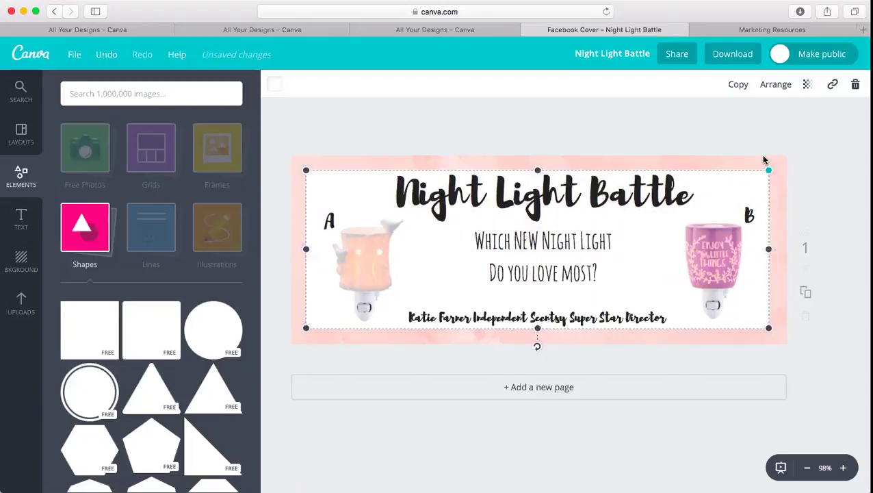
click(667, 135)
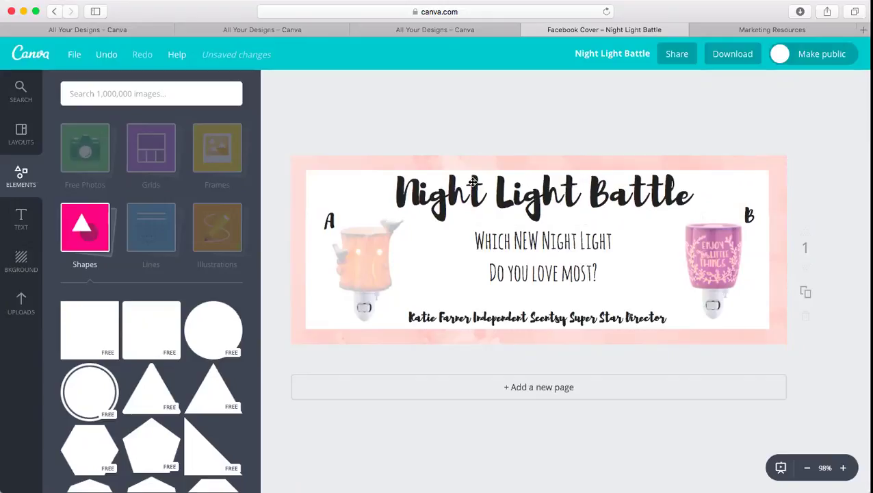
click(24, 228)
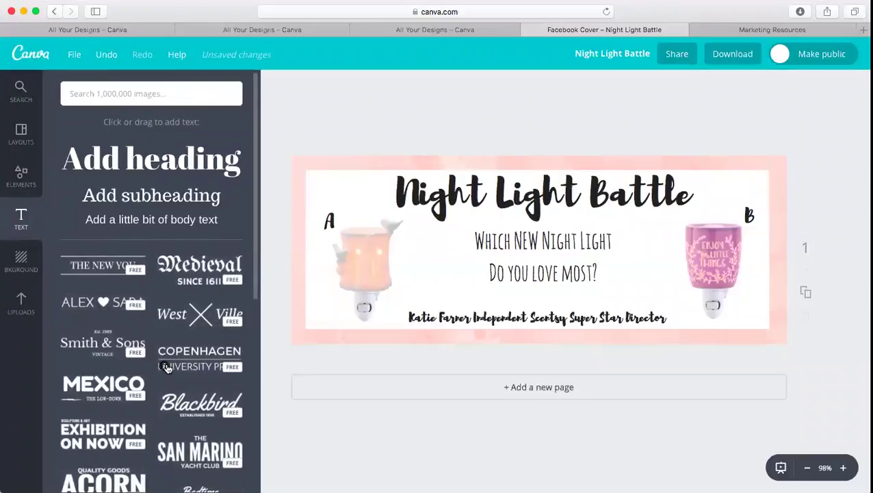
scroll(166, 368, down, 1)
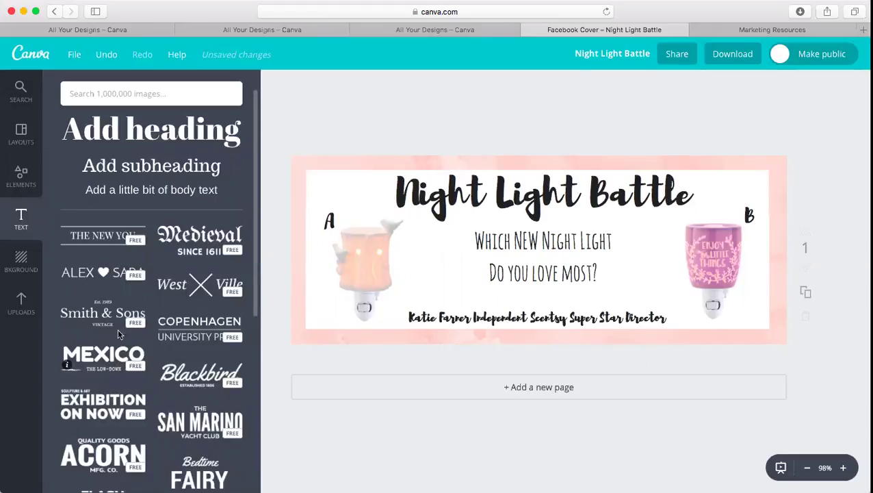
click(101, 274)
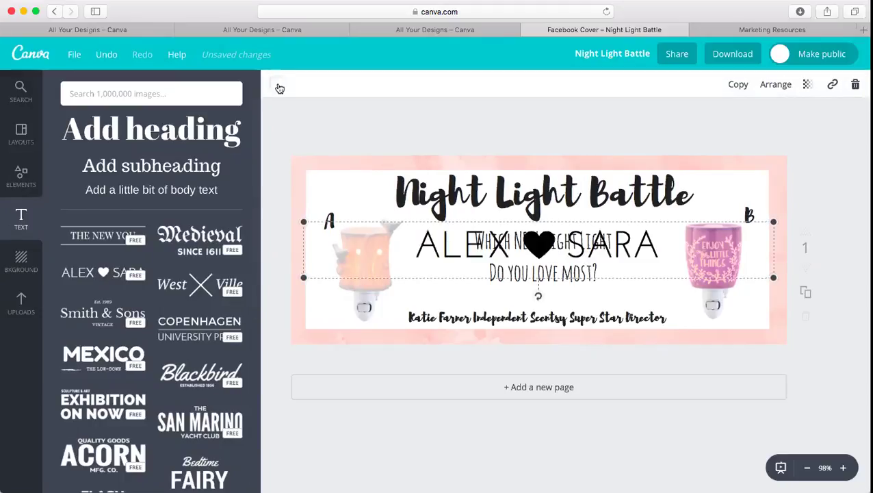
drag(514, 233, 508, 323)
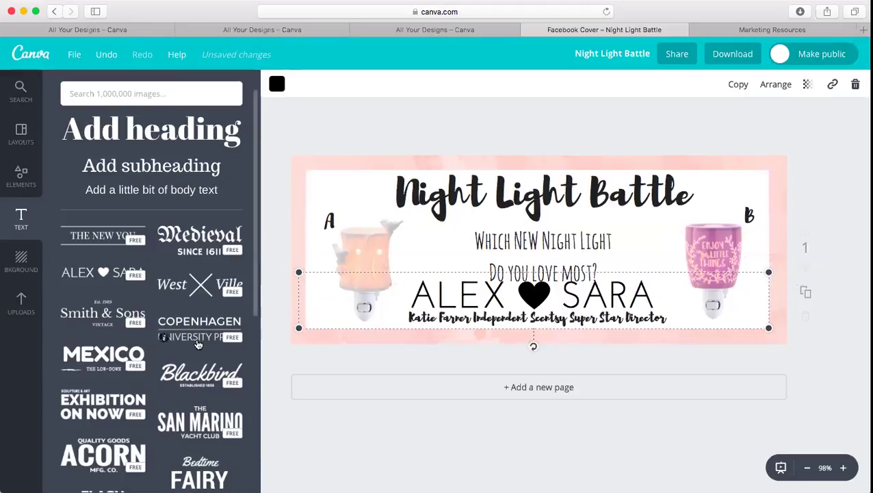
scroll(199, 340, down, 2)
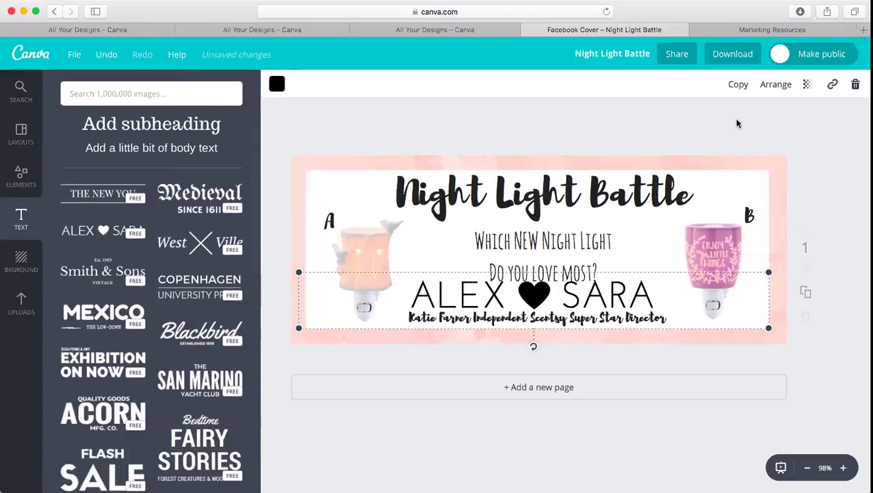
key(Delete)
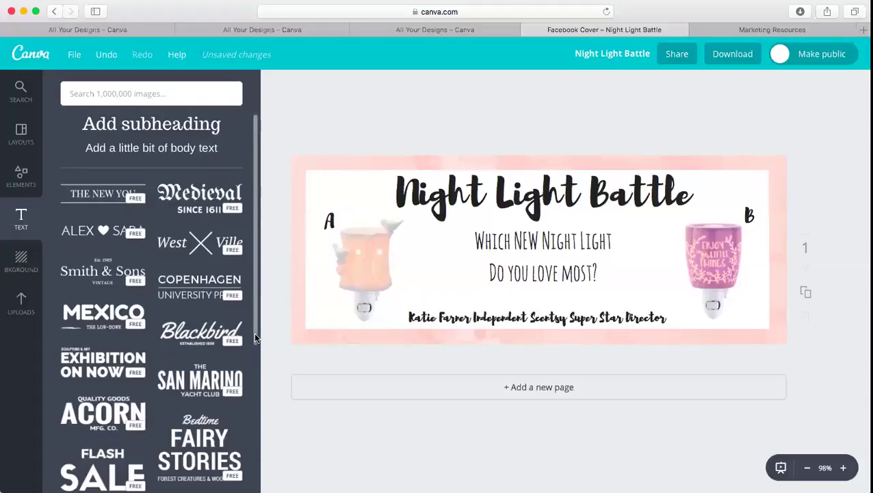
scroll(213, 399, down, 6)
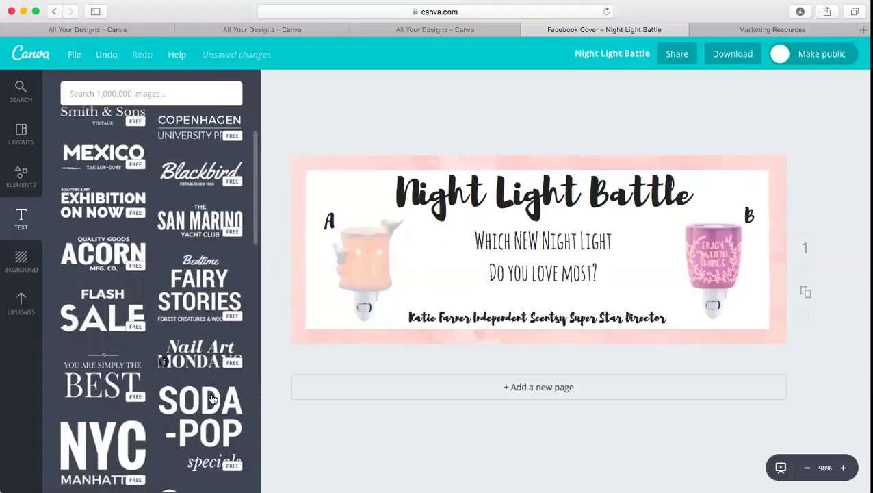
scroll(213, 398, down, 3)
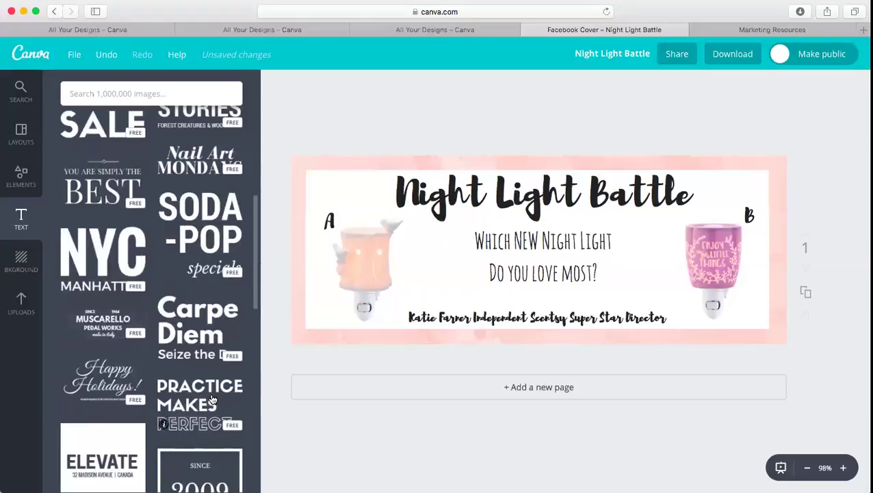
scroll(213, 399, down, 6)
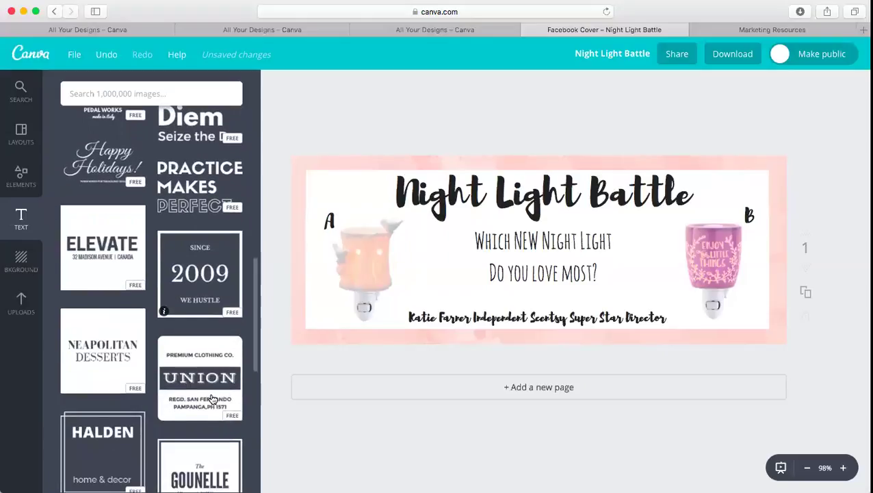
scroll(213, 399, down, 6)
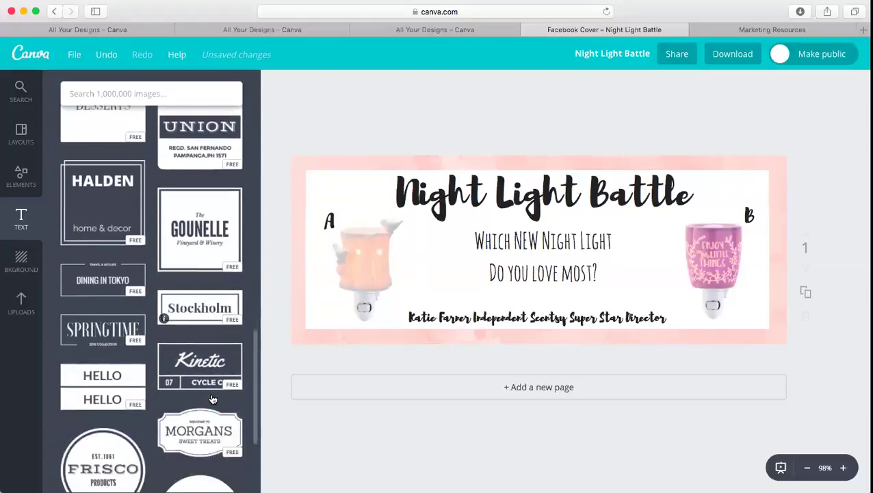
scroll(210, 399, down, 2)
scroll(210, 399, down, 2)
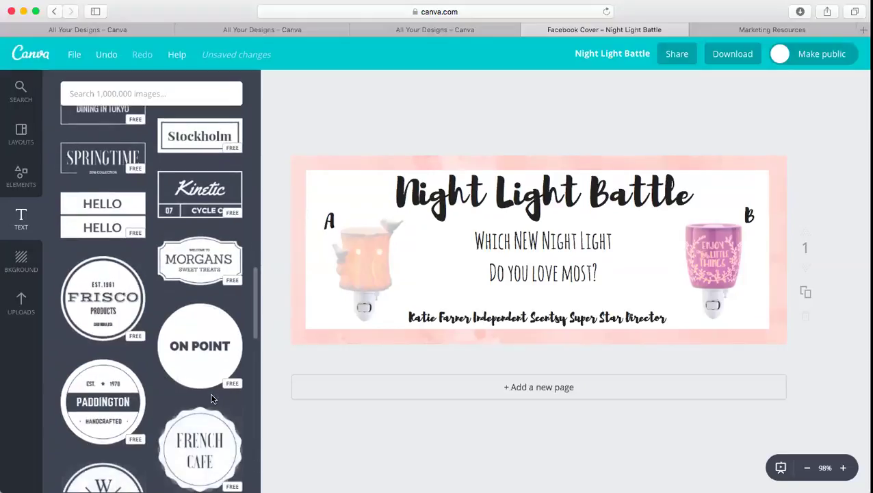
scroll(211, 397, down, 4)
scroll(212, 399, down, 1)
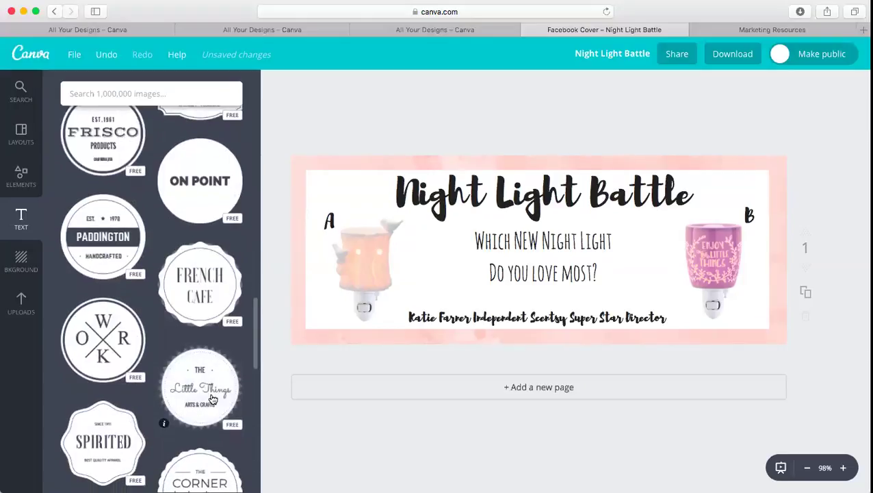
scroll(212, 399, down, 4)
scroll(213, 399, down, 3)
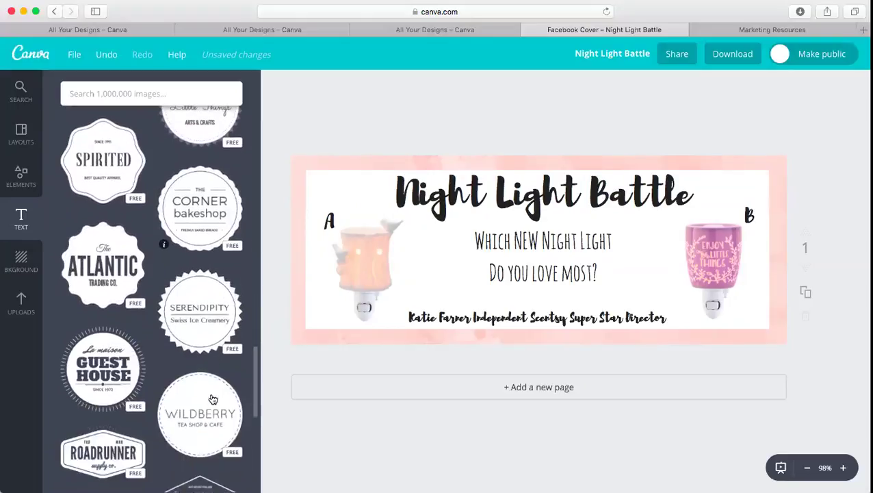
scroll(213, 399, down, 2)
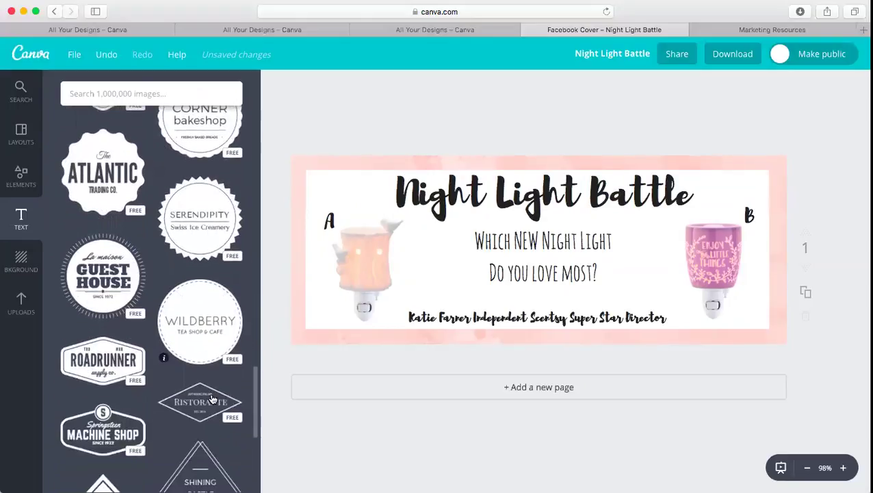
scroll(212, 399, down, 3)
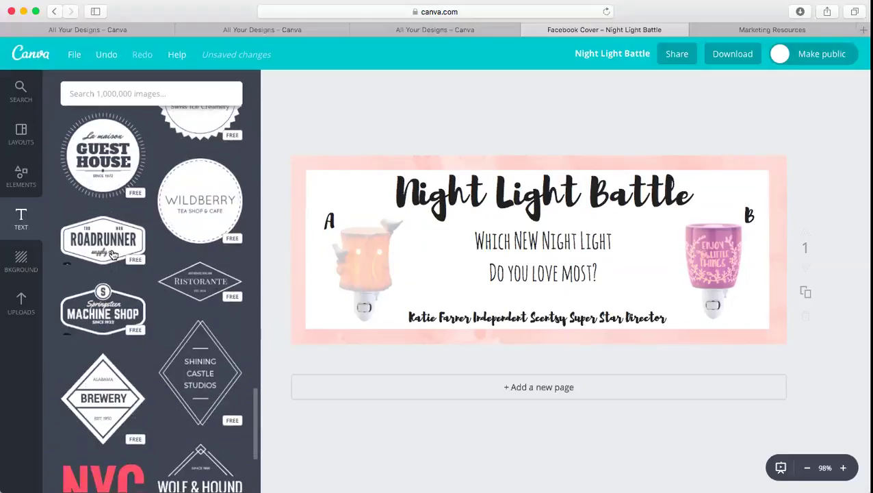
scroll(180, 354, down, 4)
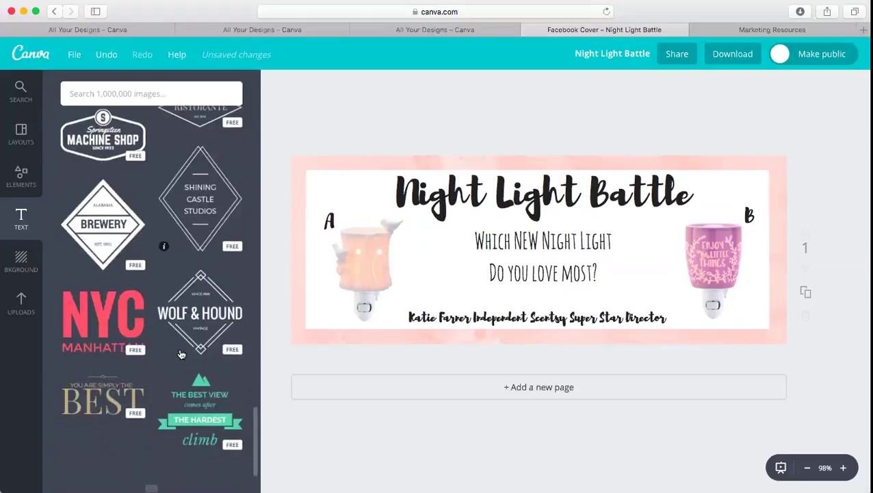
scroll(180, 354, down, 4)
scroll(180, 354, down, 2)
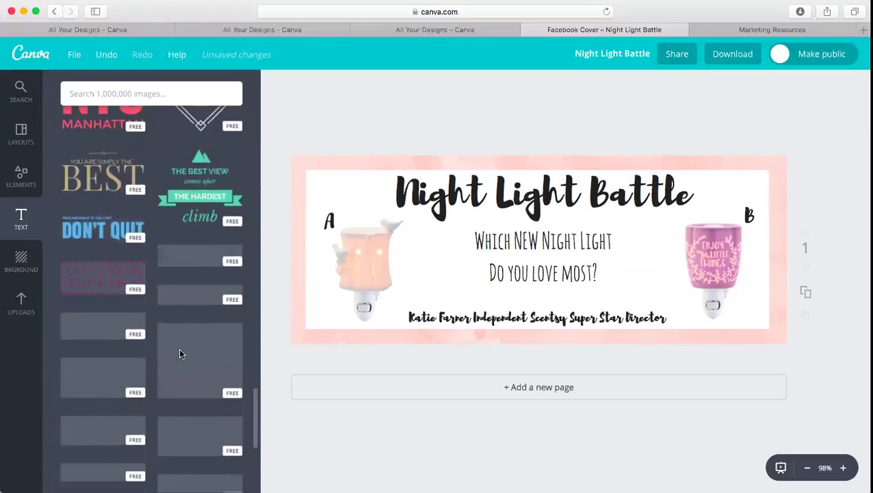
scroll(181, 354, down, 3)
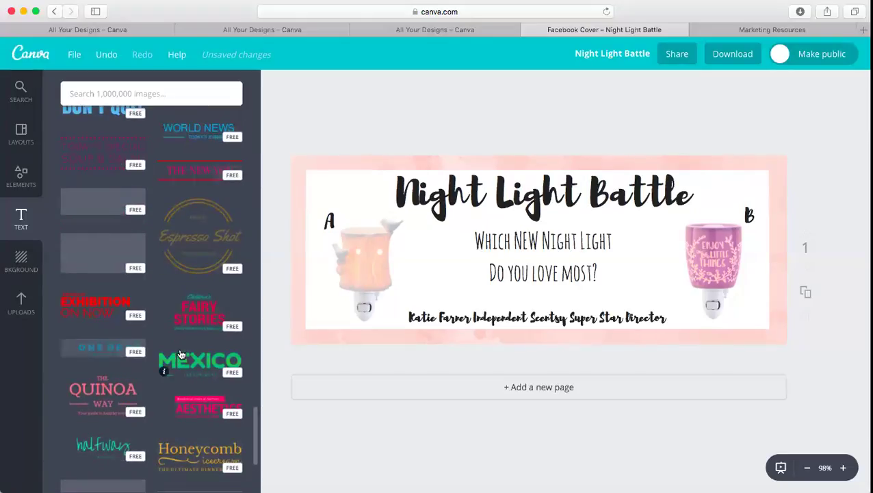
scroll(179, 354, down, 4)
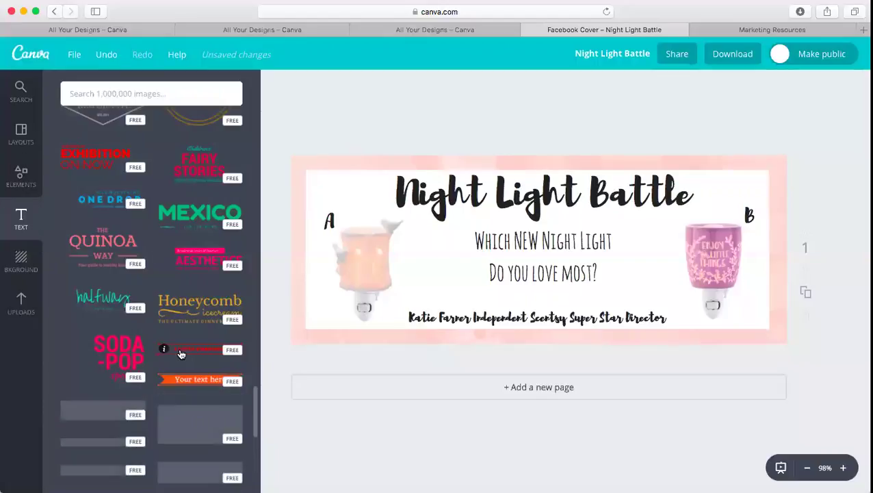
scroll(179, 353, down, 4)
scroll(180, 355, down, 4)
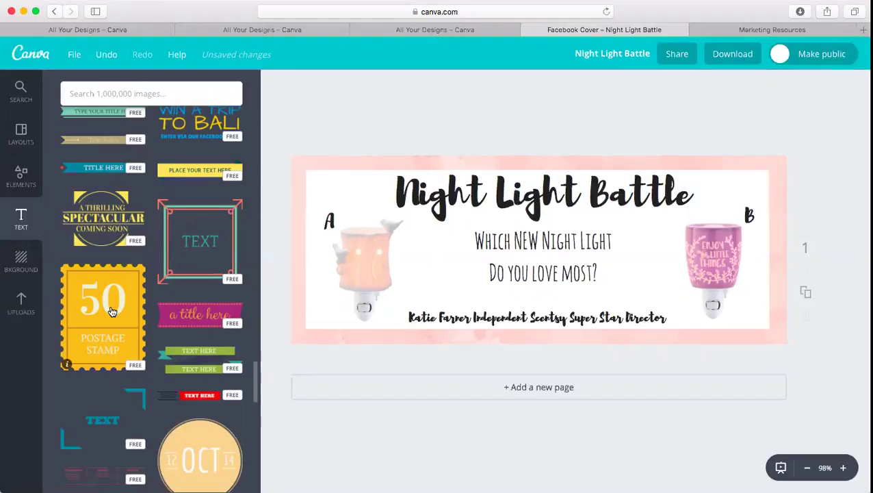
scroll(112, 312, up, 15)
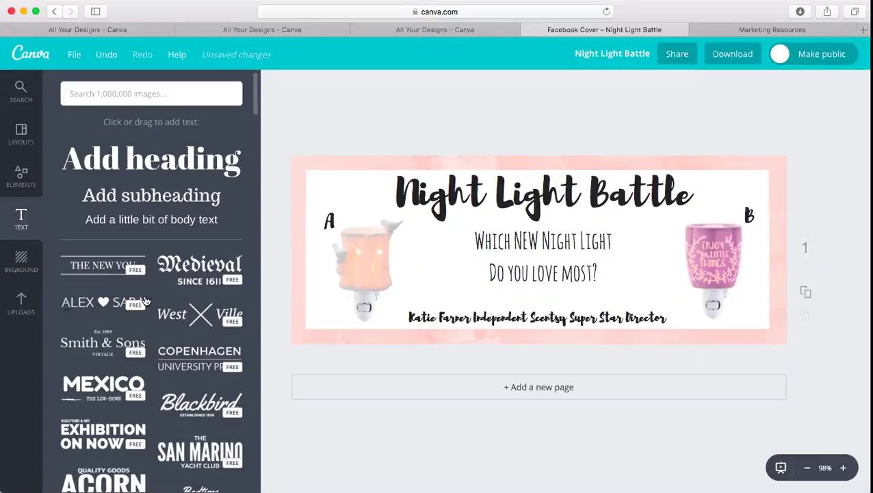
Add a new heading reading 'Night Light Battle' in the Brusher font
click(155, 159)
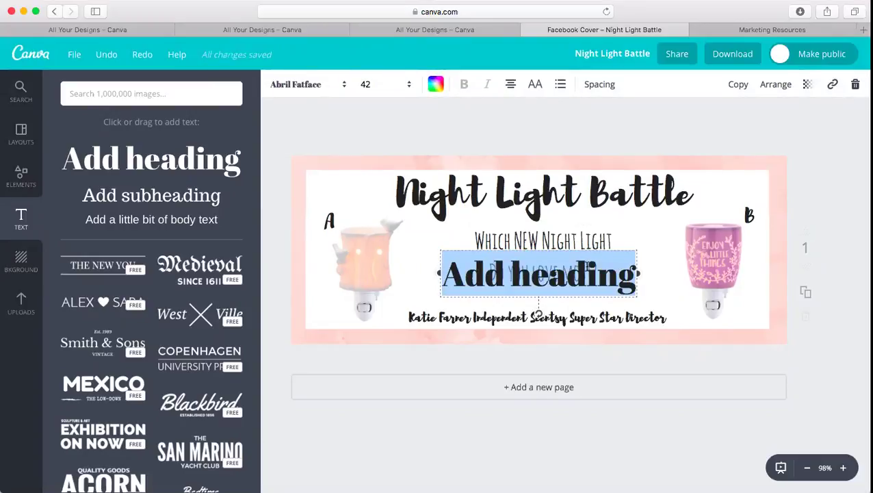
text(nIGHT)
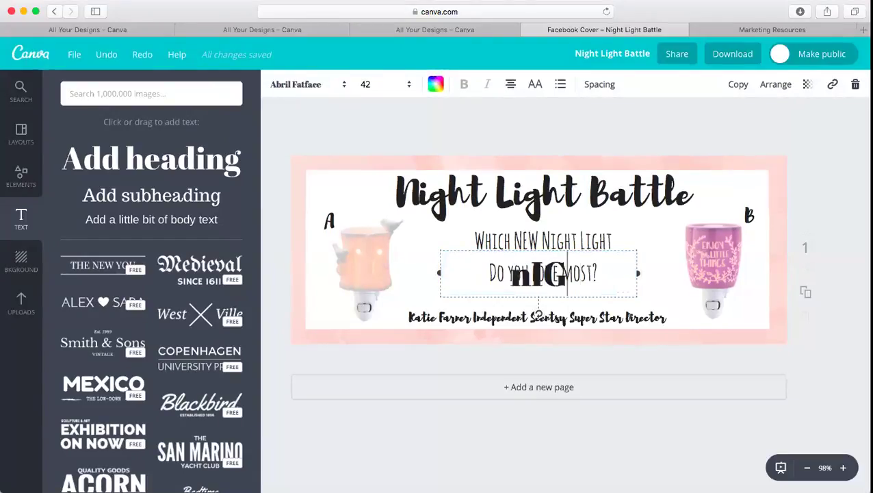
key(BackSpace)
key(BackSpace)
key(BackSpace)
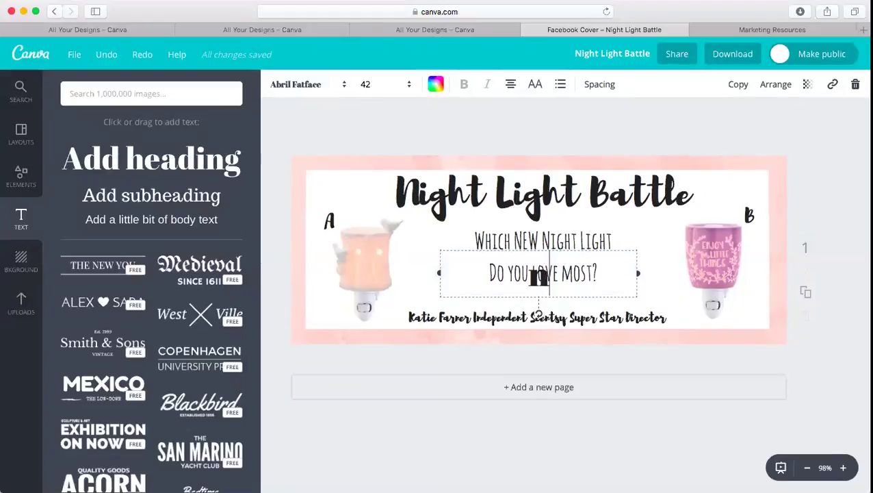
text(Night)
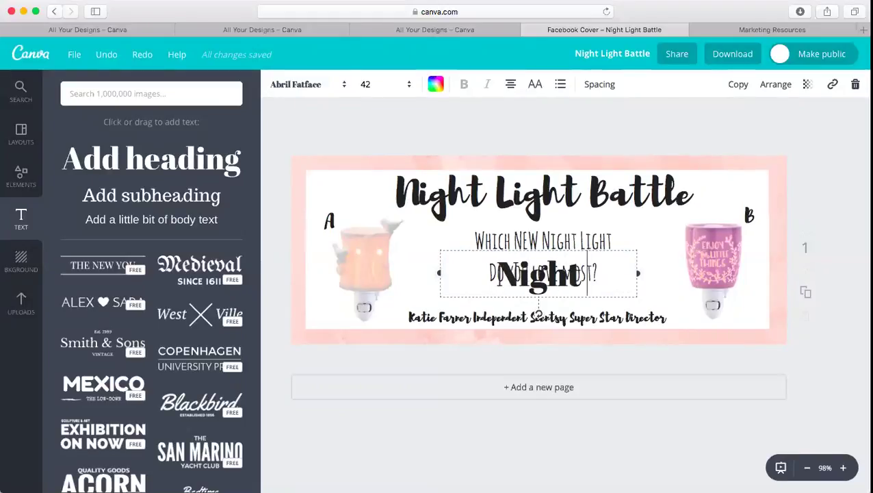
text( Light Battle)
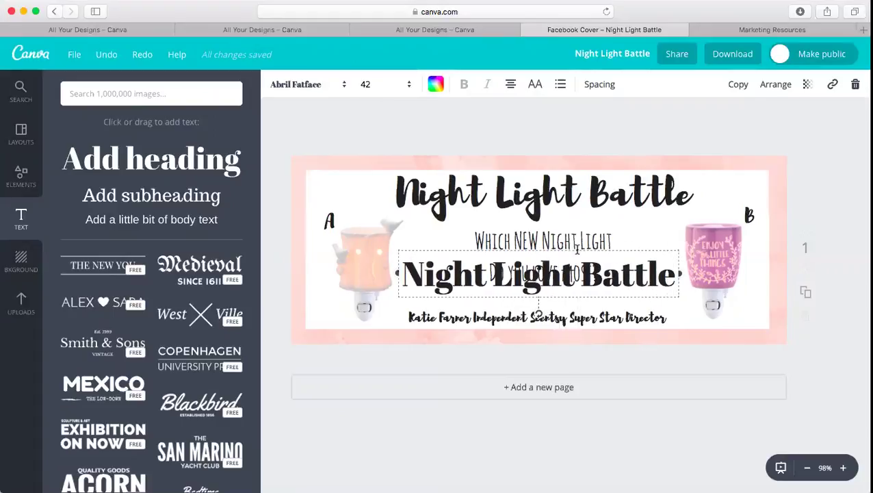
click(312, 87)
click(311, 180)
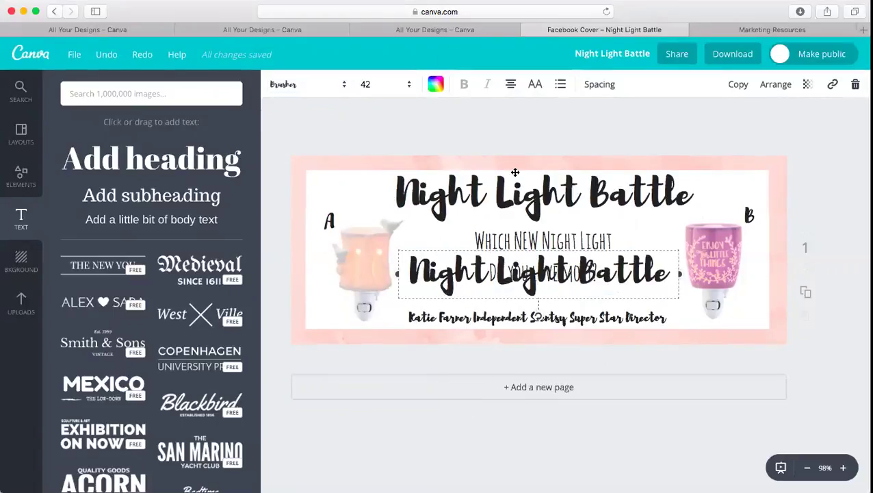
Delete the original title and centre the new Brusher title at the top
drag(623, 177, 628, 176)
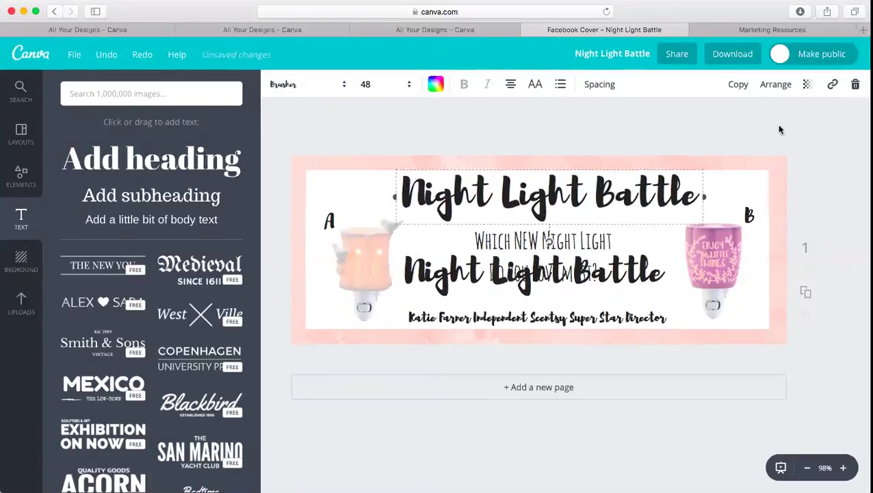
click(855, 84)
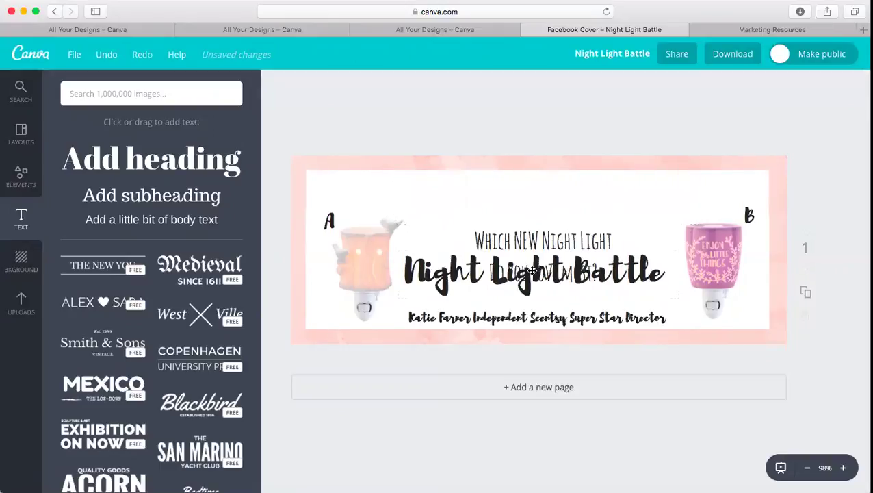
drag(530, 270, 536, 198)
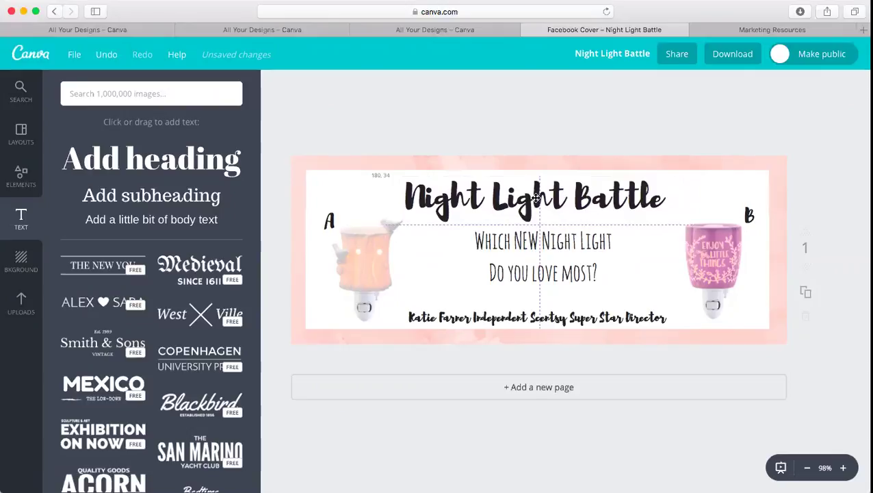
drag(536, 198, 503, 199)
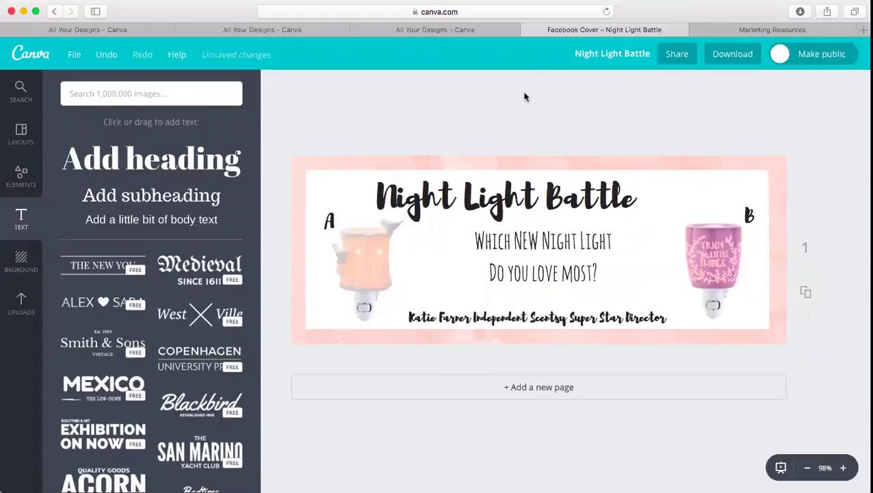
drag(474, 201, 515, 197)
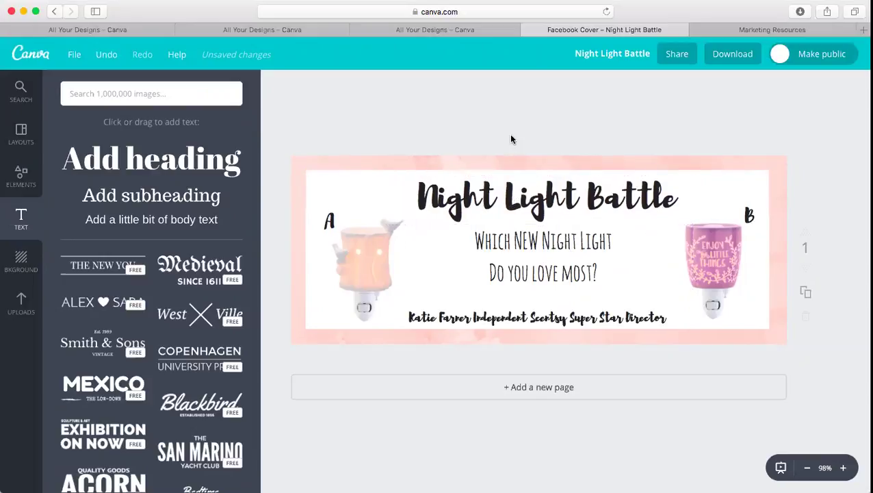
Delete the unused Add subheading box and keep the question in Amatic Small Caps
click(490, 256)
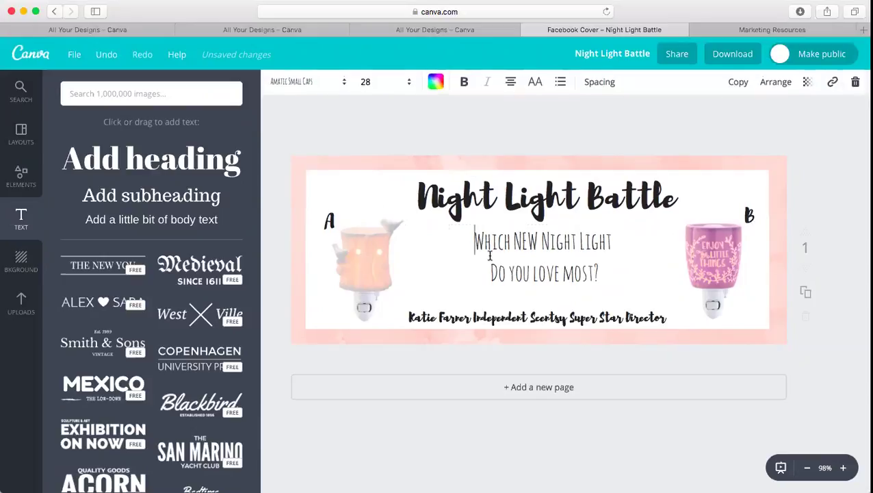
click(126, 202)
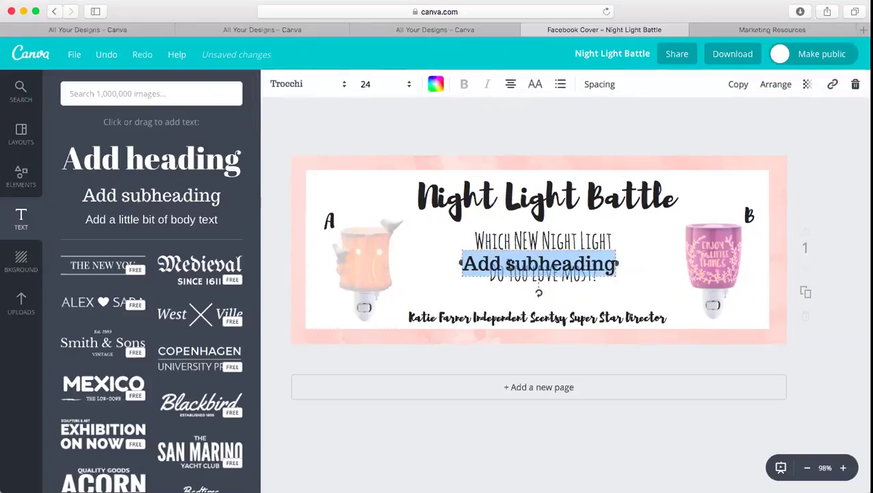
click(855, 84)
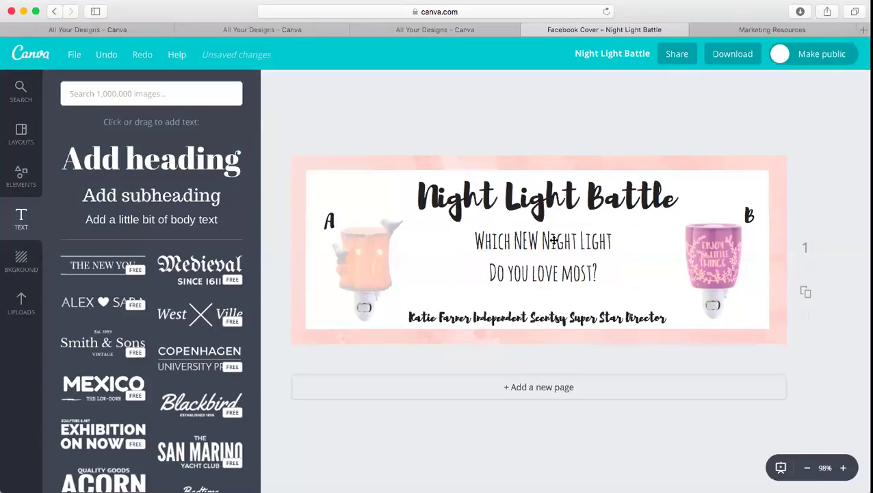
click(541, 251)
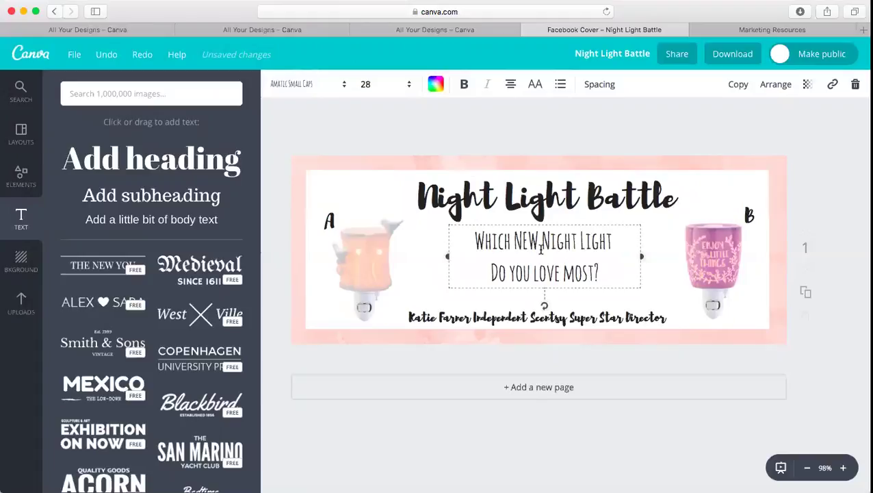
click(302, 83)
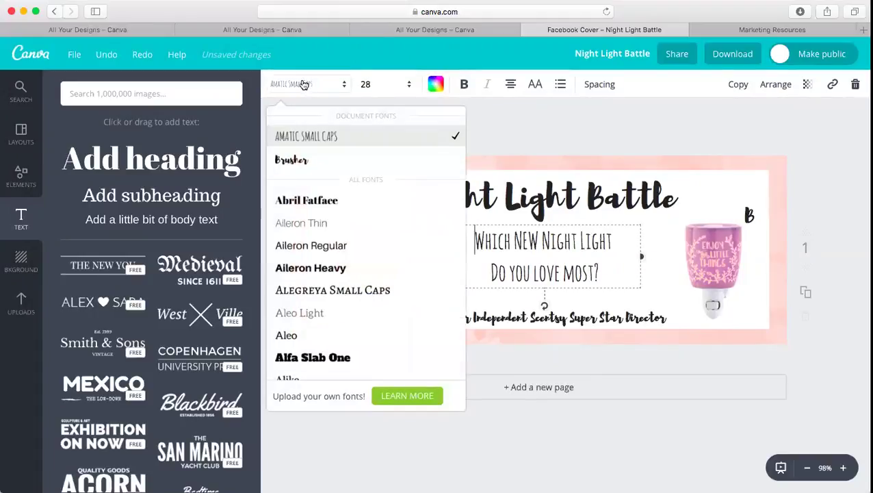
click(315, 137)
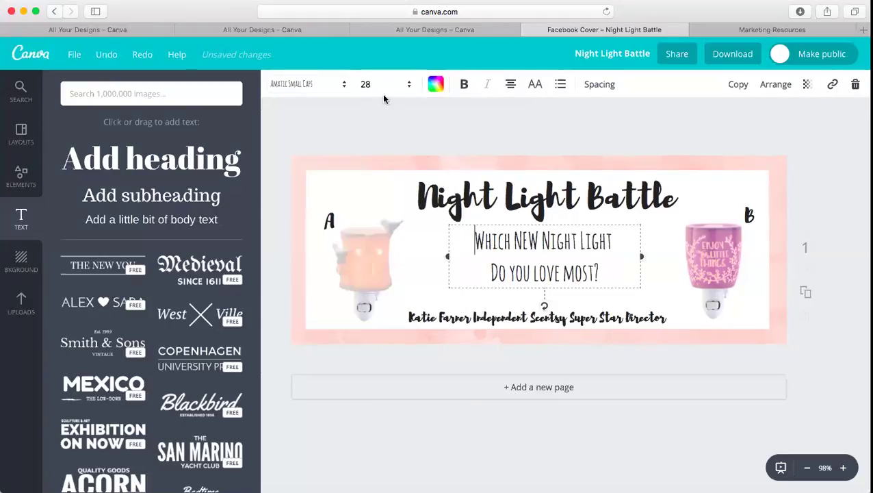
Try salmon on the question text, then set it back to black
click(436, 89)
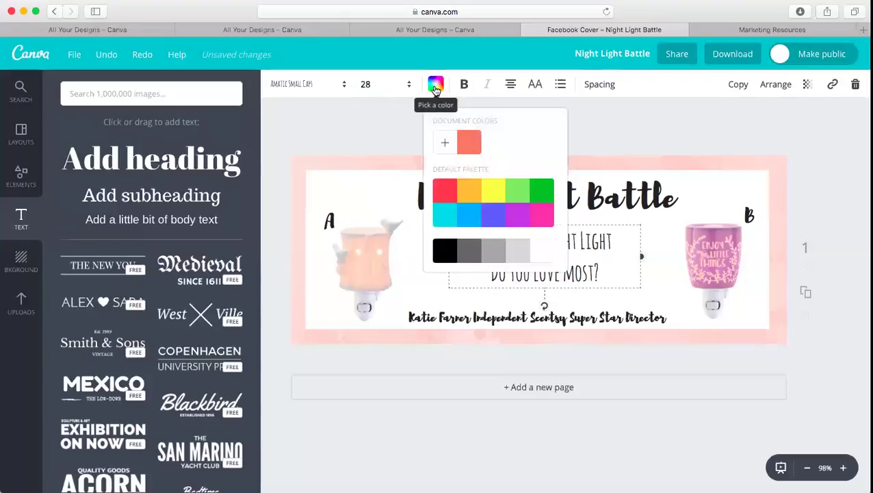
click(478, 142)
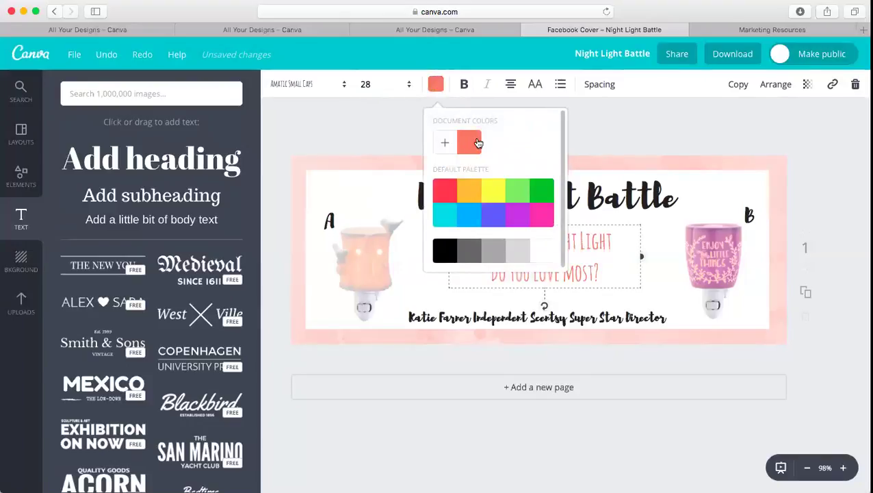
click(626, 124)
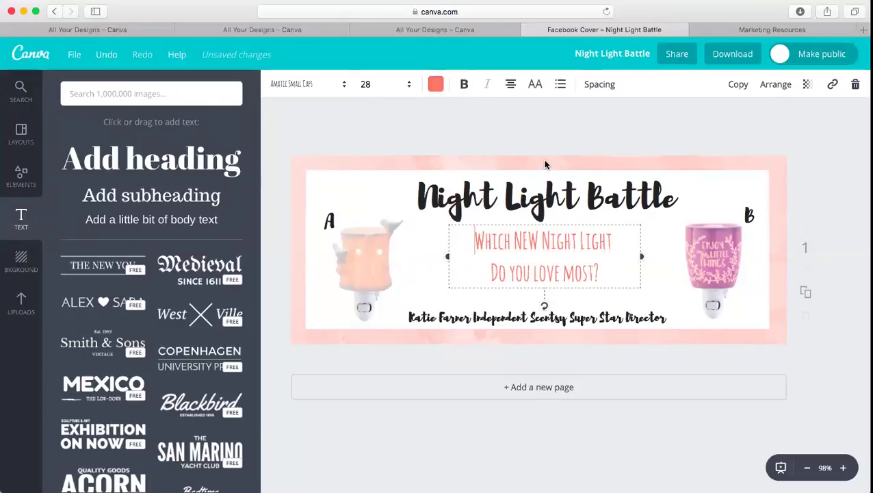
click(533, 275)
click(443, 93)
click(447, 256)
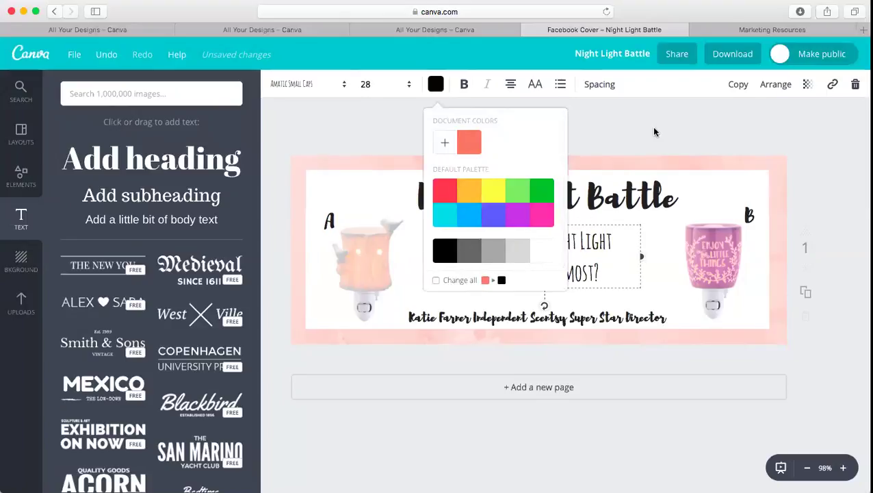
Leave Change all off so the other salmon elements keep their colour
click(436, 281)
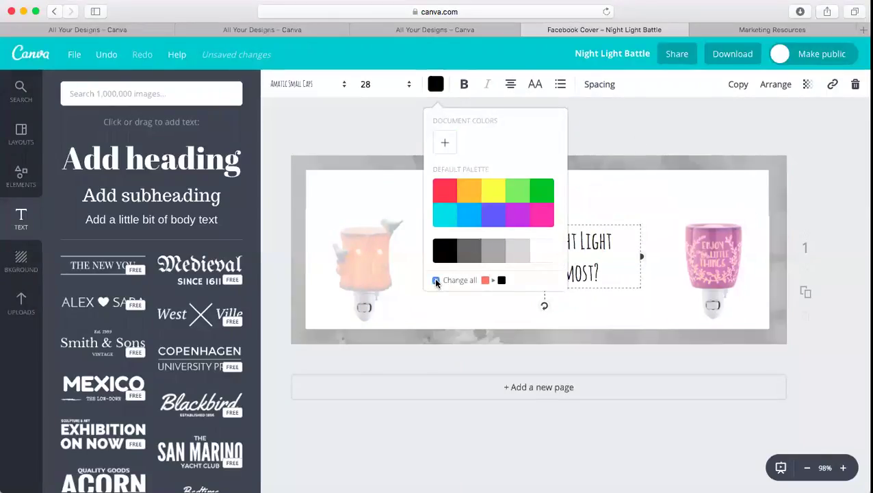
click(436, 281)
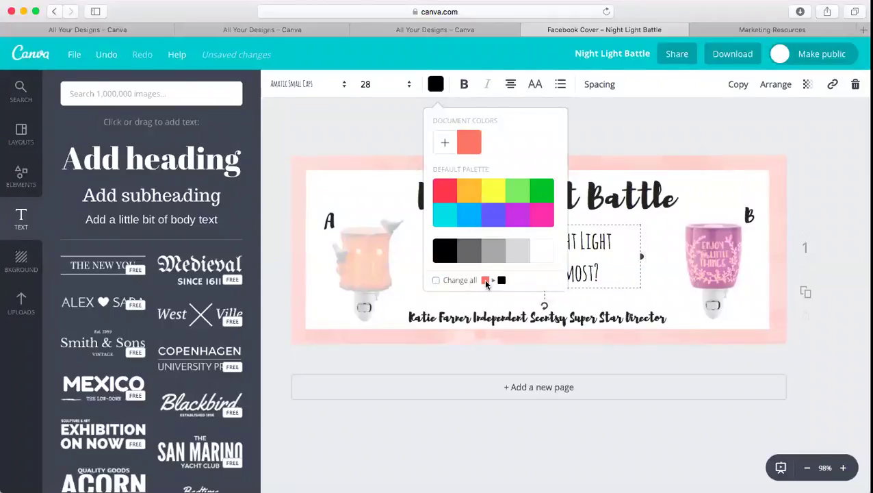
click(436, 280)
click(435, 280)
click(436, 281)
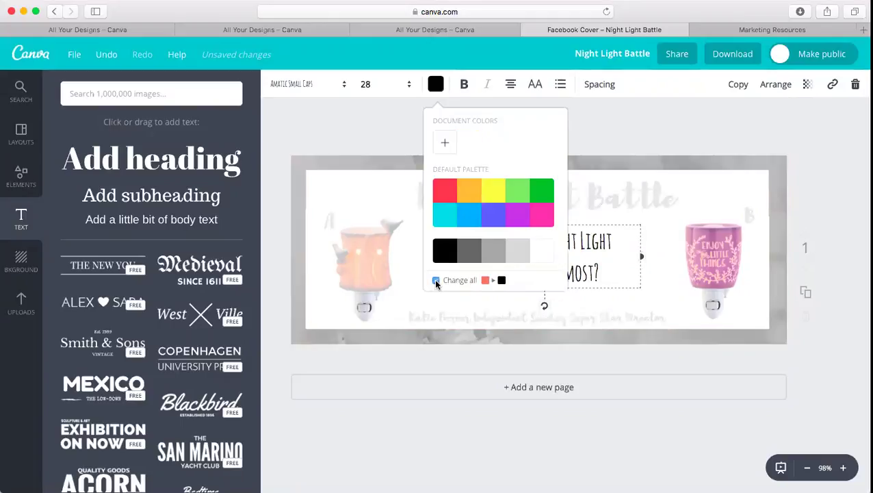
click(435, 280)
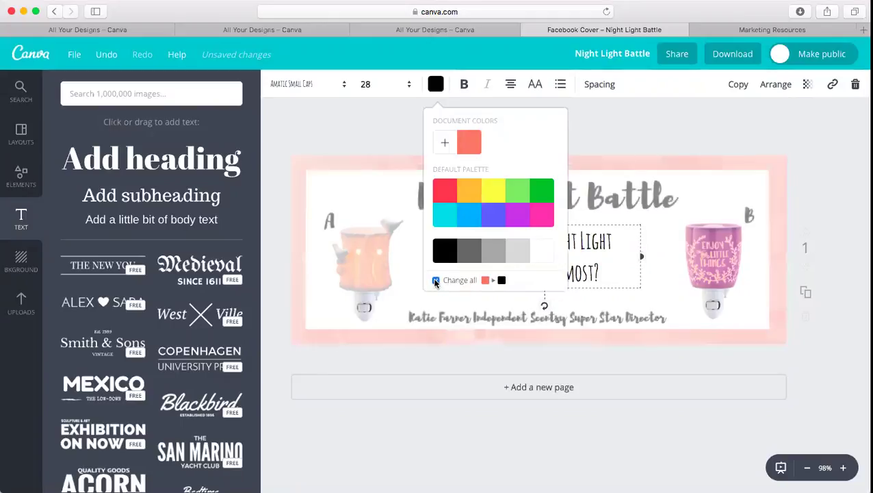
click(616, 130)
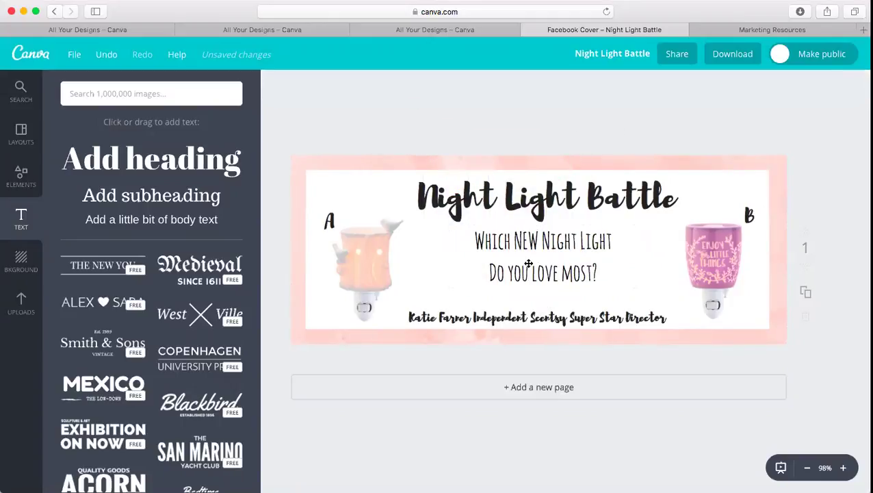
Check the A label, then show the Background options and the uploaded images
click(336, 224)
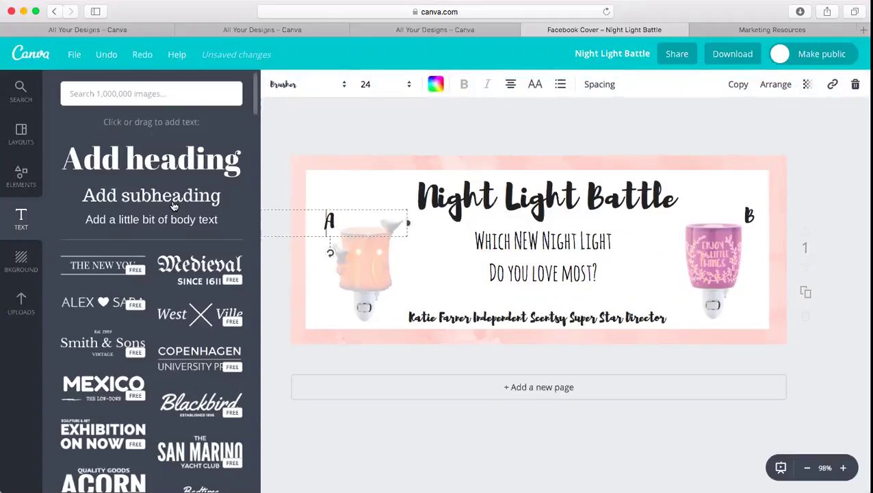
click(343, 130)
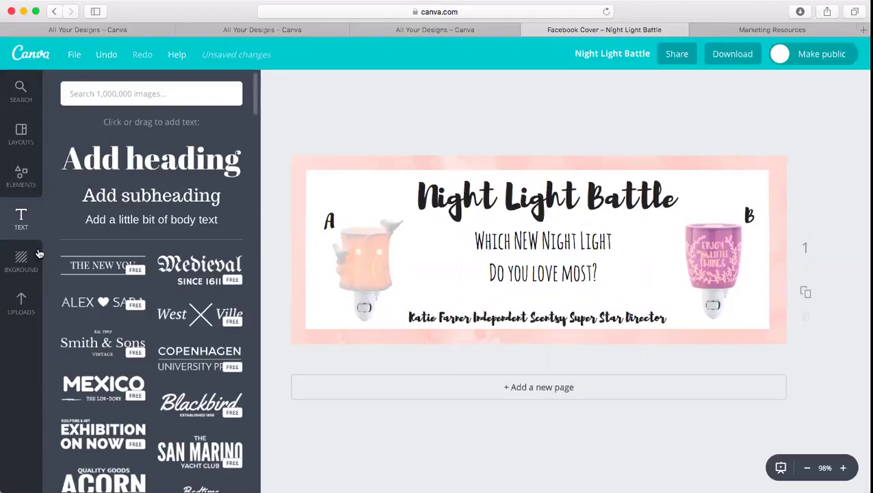
click(22, 264)
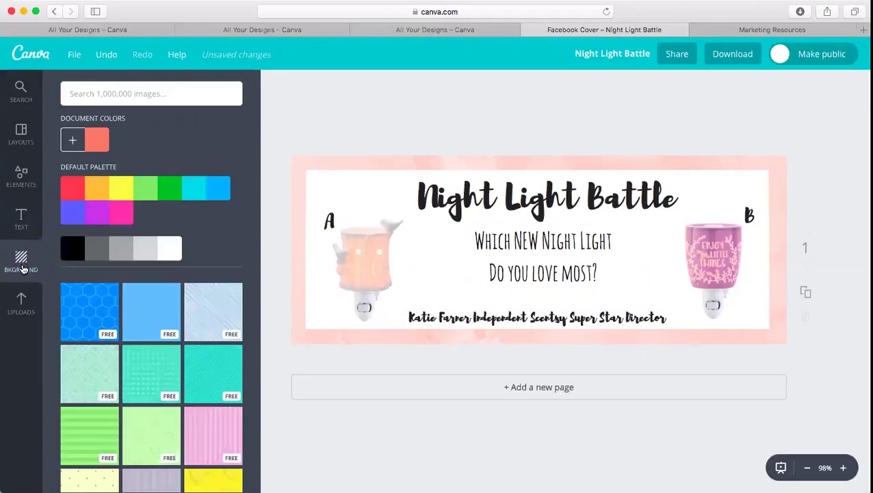
click(22, 304)
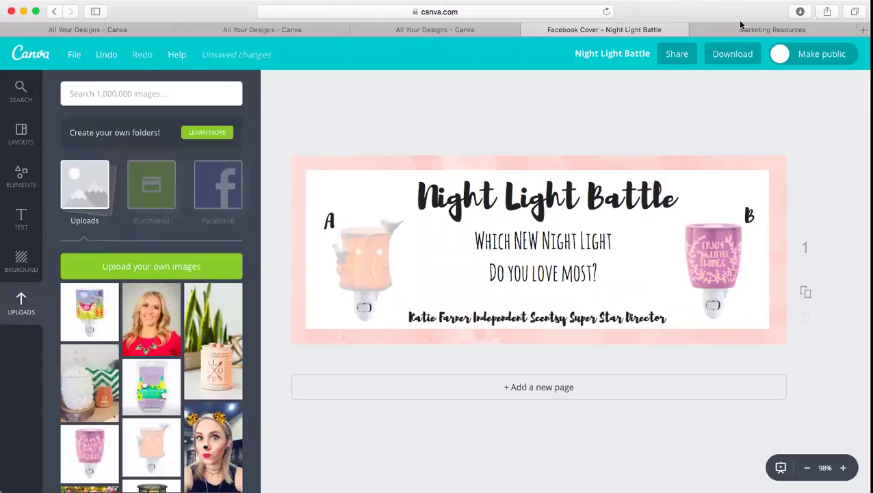
Close the Marketing Resources tab, cancelling the form resend prompt
click(741, 29)
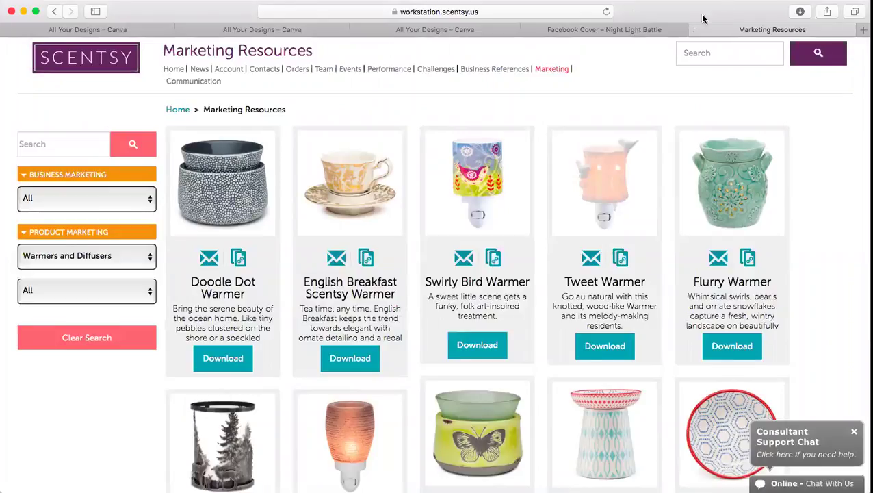
click(606, 12)
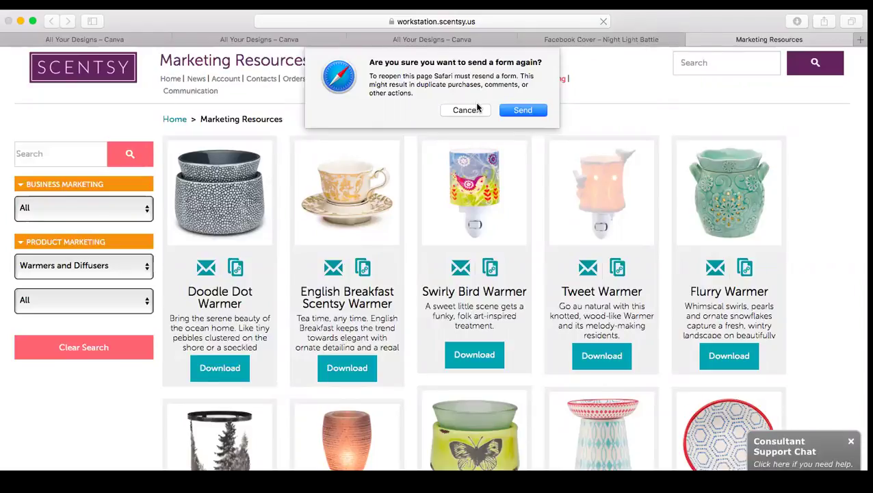
click(477, 107)
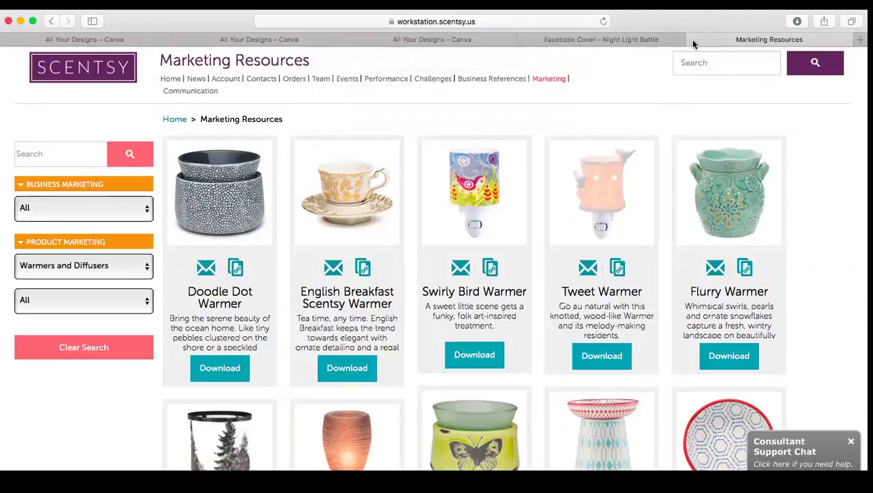
click(693, 41)
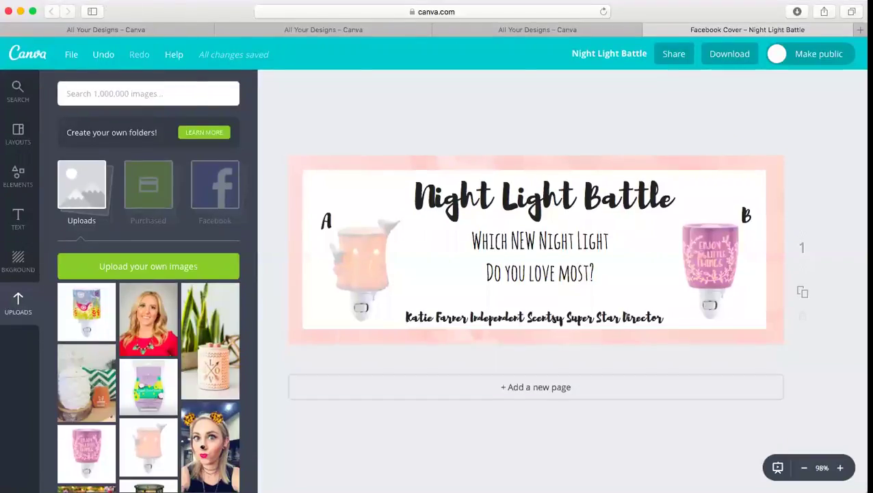
Open workstation.scentsy.us in a new tab and start a search from Workstation Home
click(72, 0)
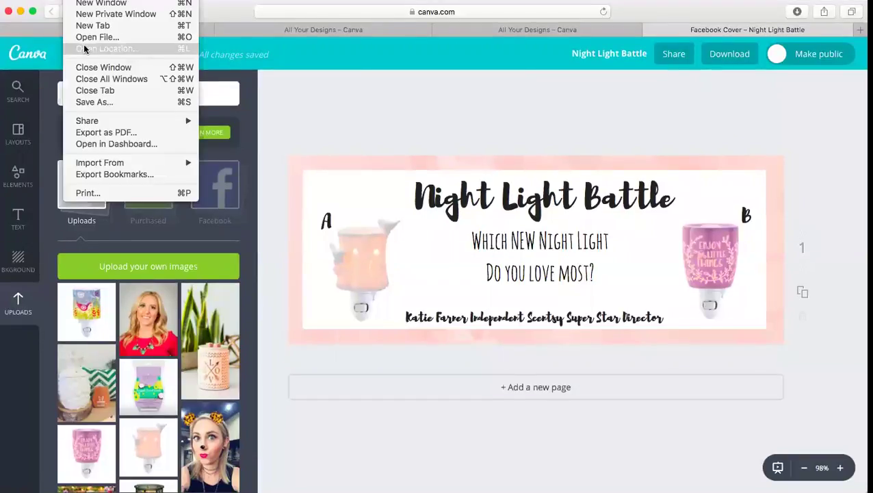
click(84, 26)
text(works)
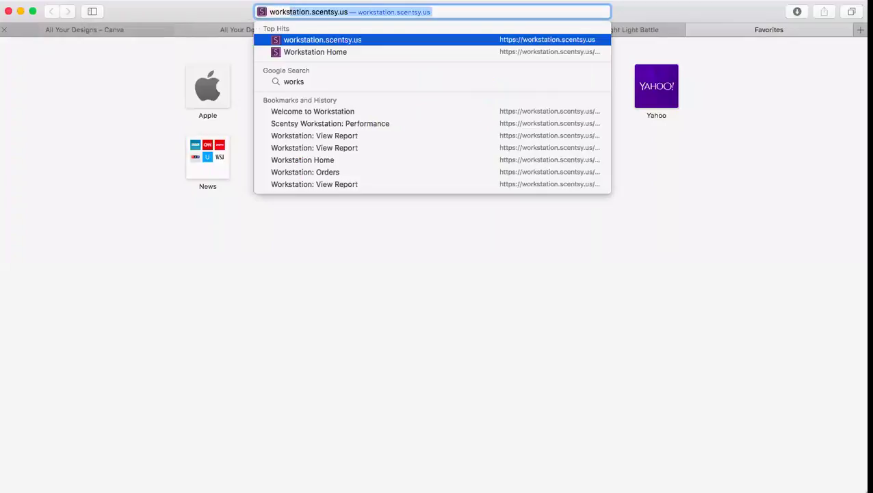
key(Return)
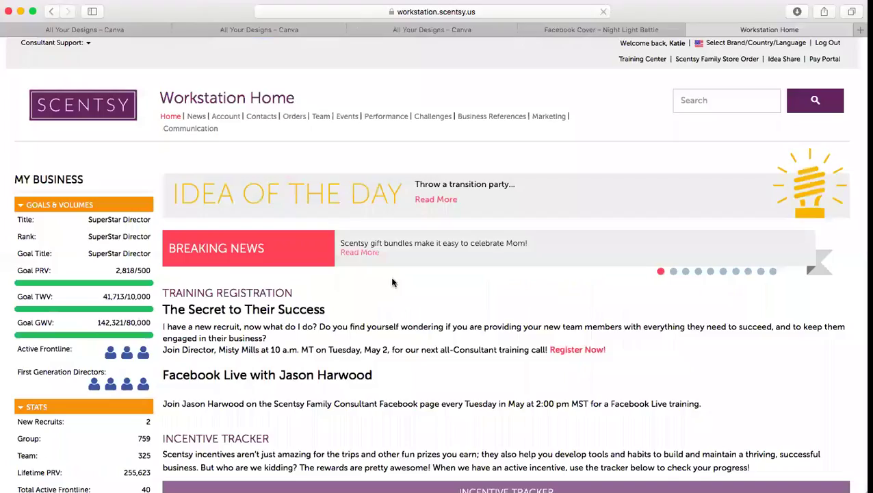
click(549, 116)
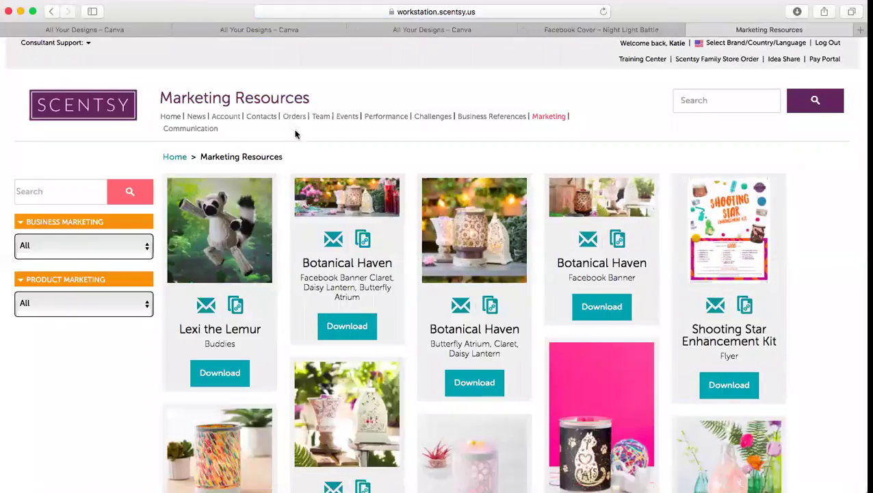
click(171, 119)
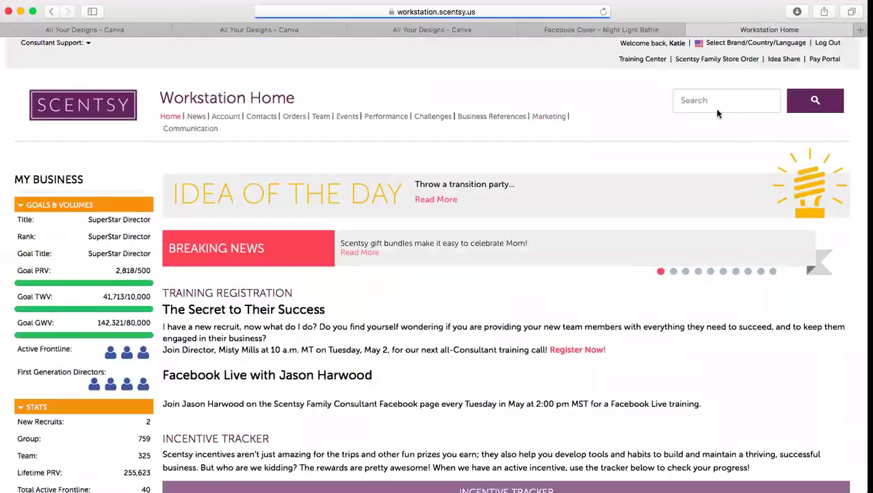
click(709, 102)
Search the site for 'logo' and look through the results
text(logo)
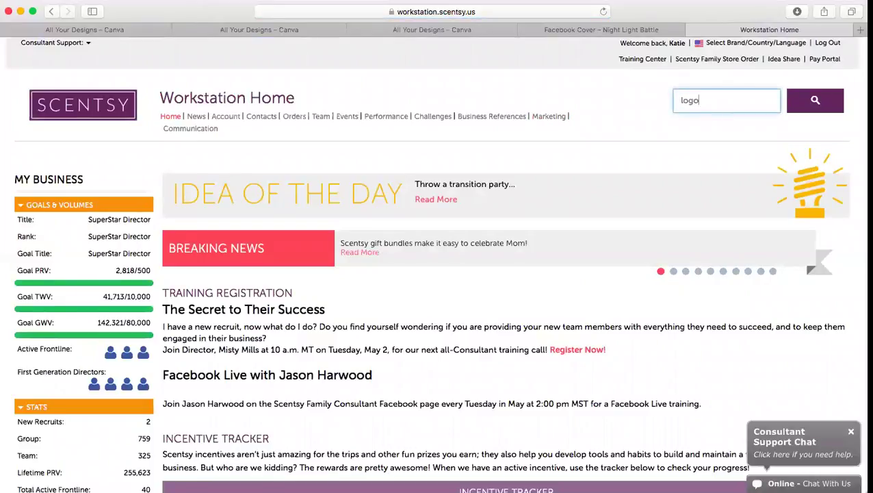
click(823, 102)
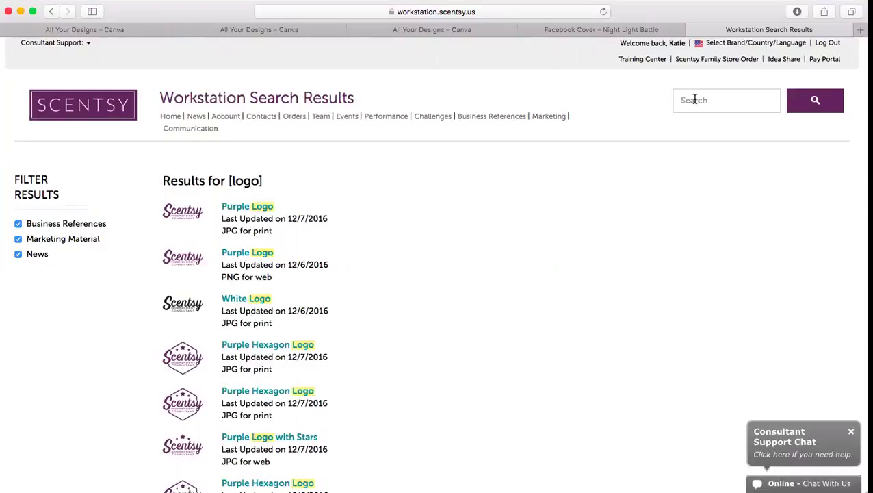
scroll(220, 196, down, 3)
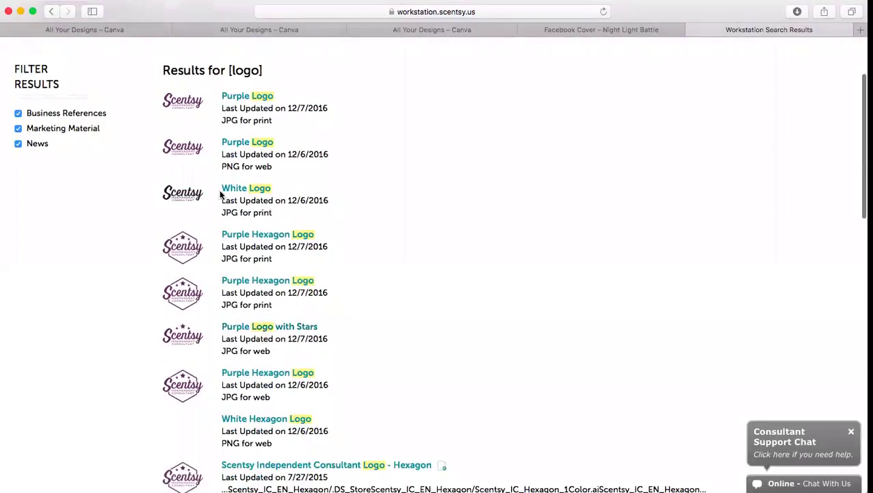
scroll(232, 192, down, 5)
scroll(232, 400, down, 10)
scroll(232, 400, up, 8)
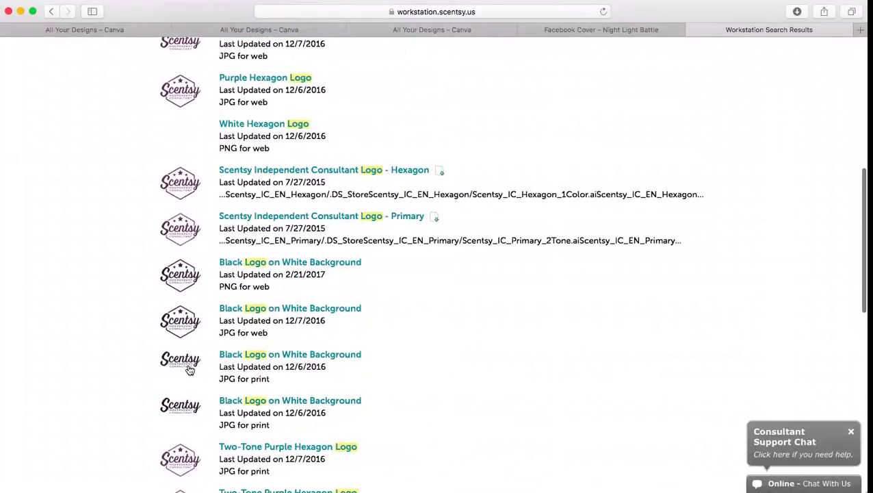
scroll(190, 369, up, 2)
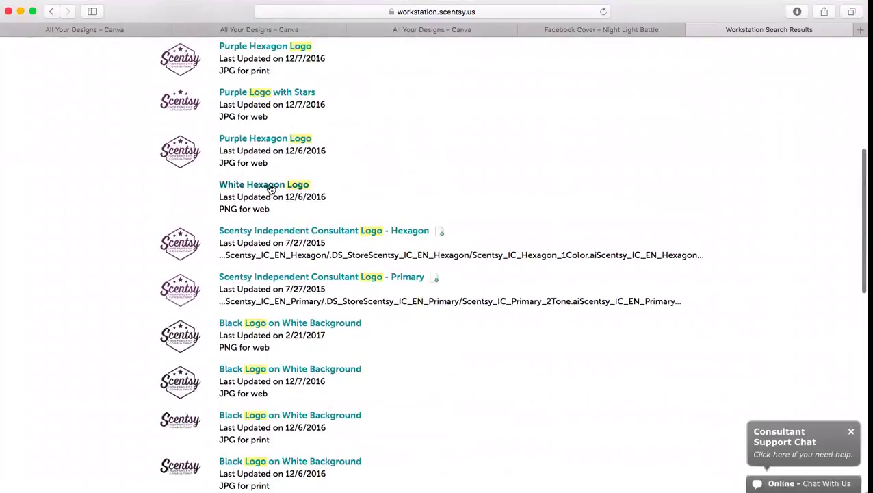
scroll(271, 189, up, 7)
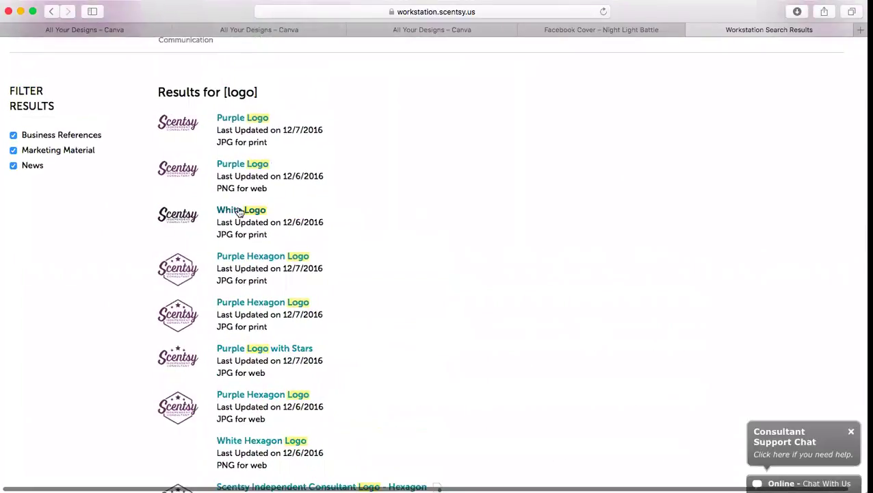
Open the White Logo Marketing Resources listing of logo variants
click(236, 211)
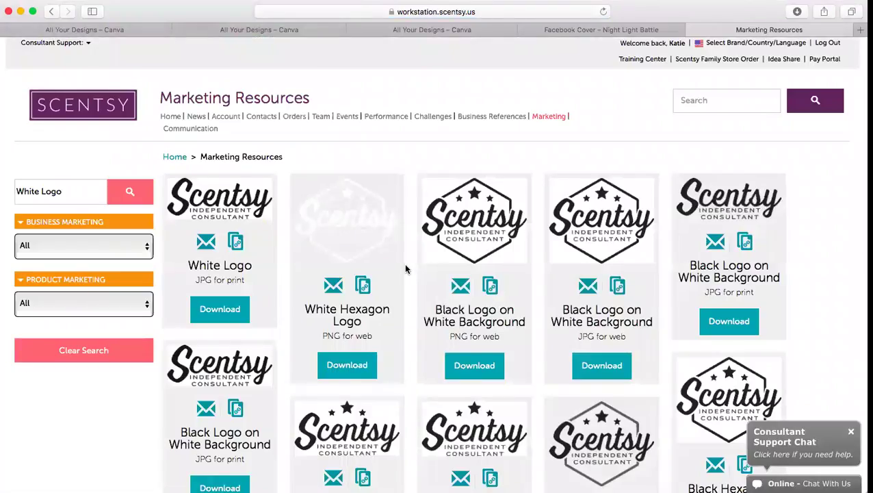
scroll(376, 332, down, 6)
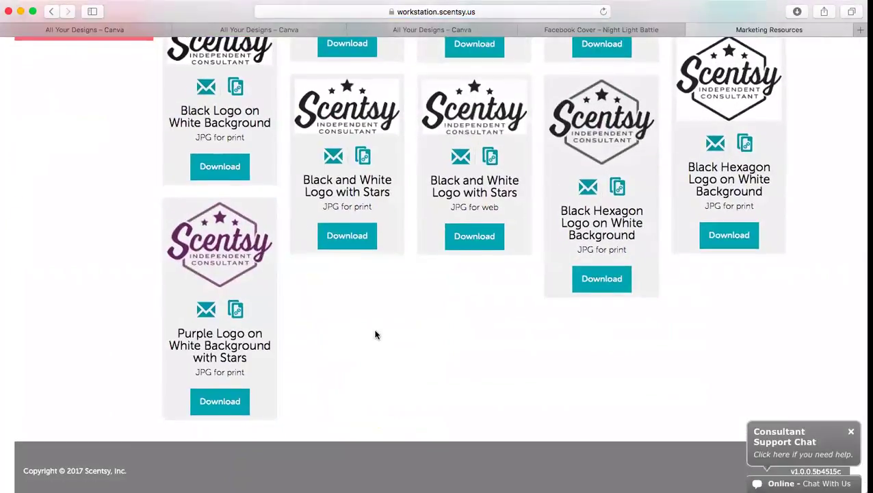
scroll(376, 333, up, 6)
View the White Hexagon Logo image, then close it without saving
click(359, 314)
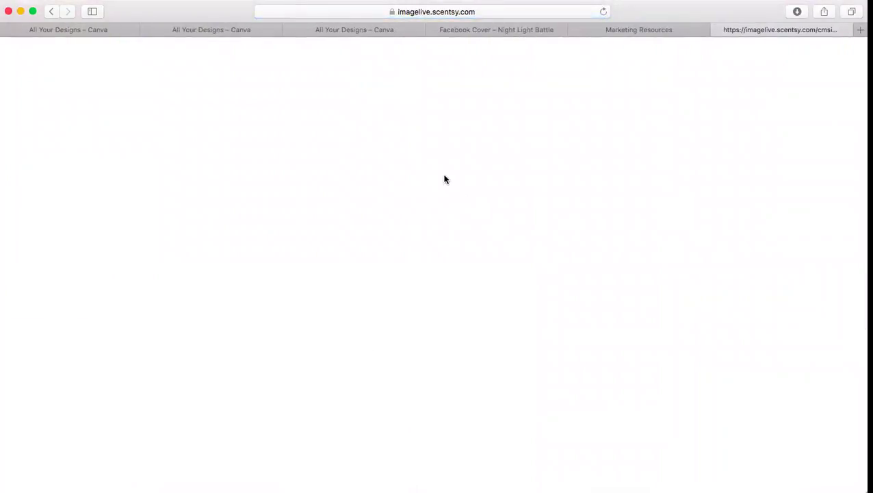
right_click(415, 142)
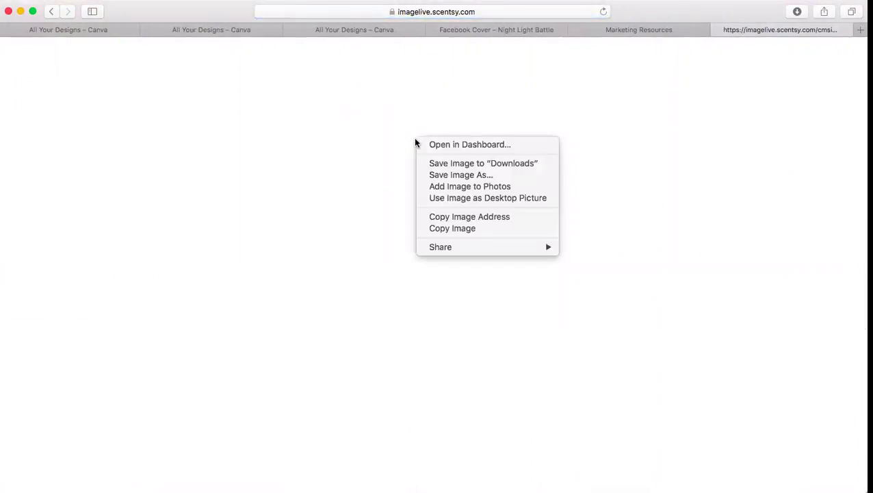
click(455, 166)
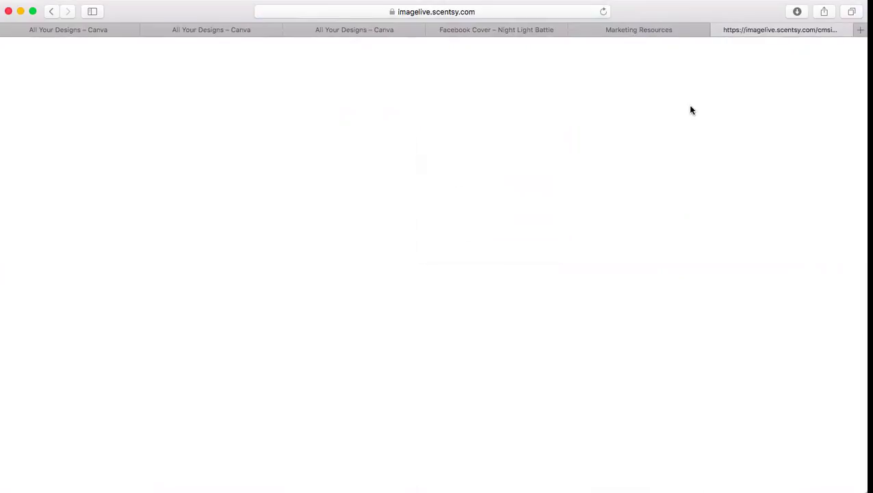
click(717, 30)
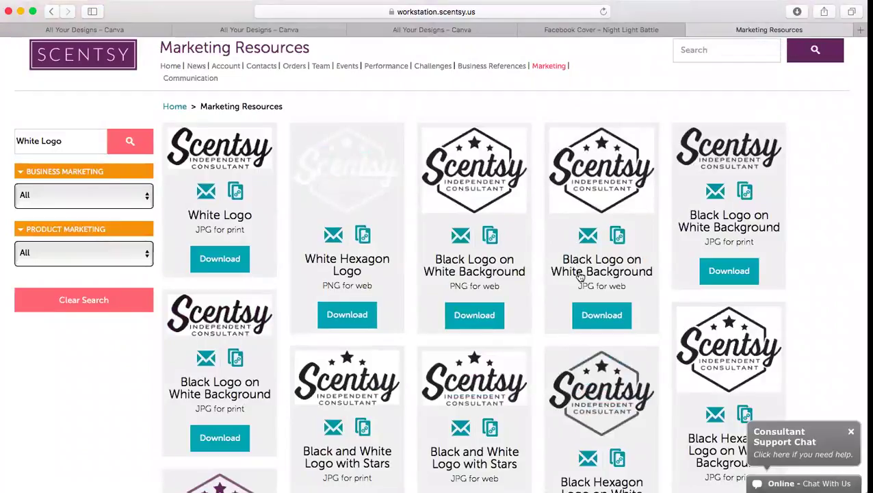
Save the full-size White Logo image to Downloads and close the image tabs
click(221, 258)
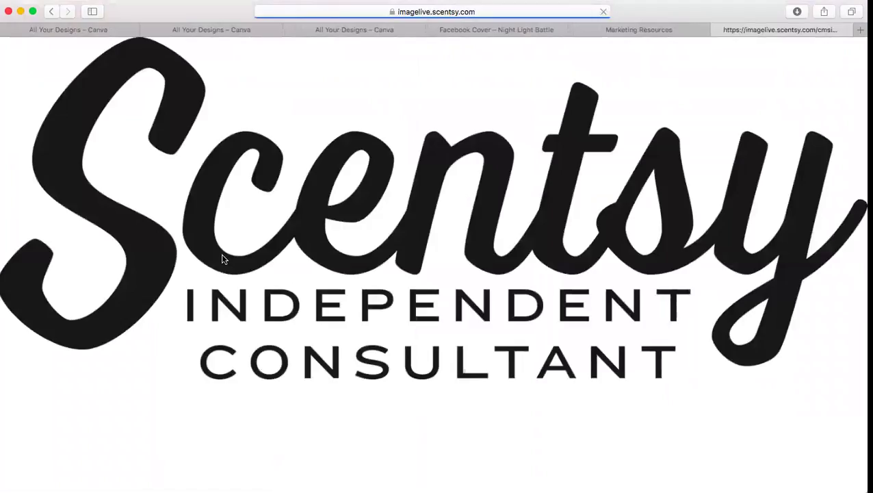
right_click(389, 199)
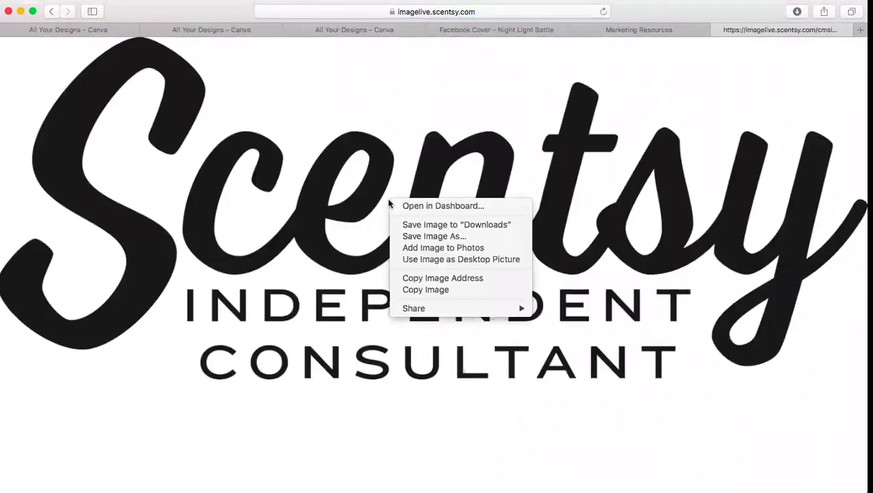
click(432, 228)
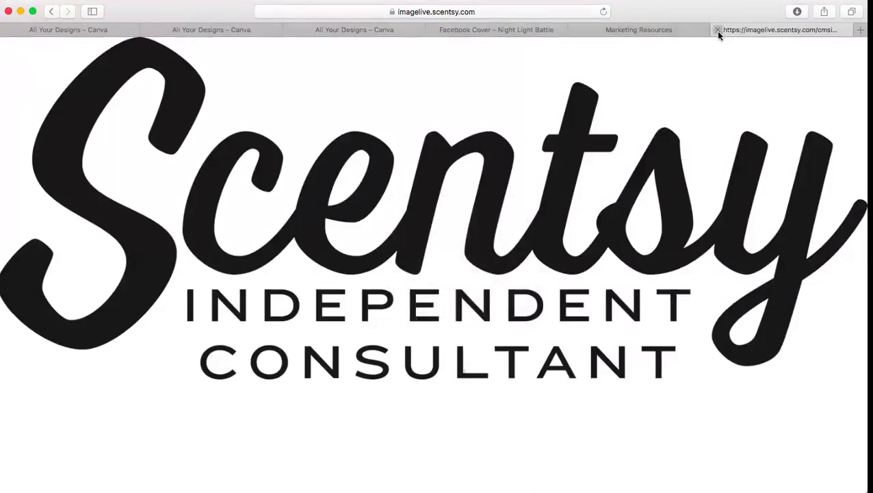
click(717, 30)
click(565, 64)
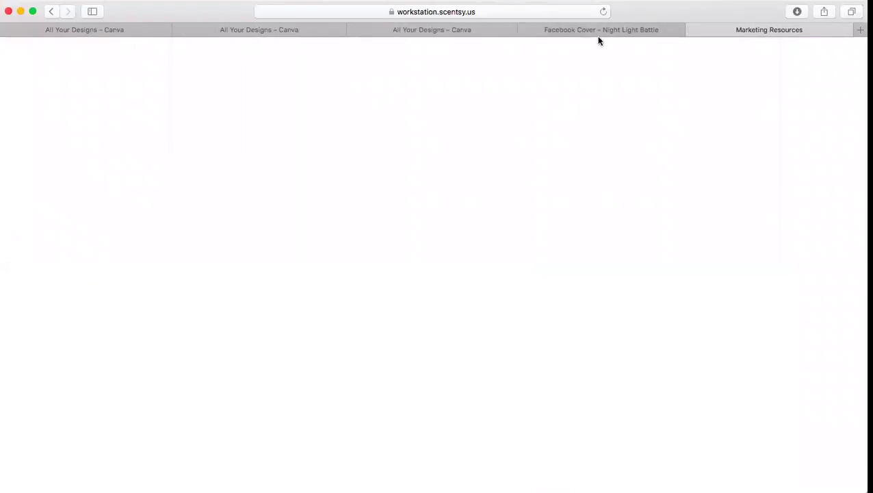
key(super+w)
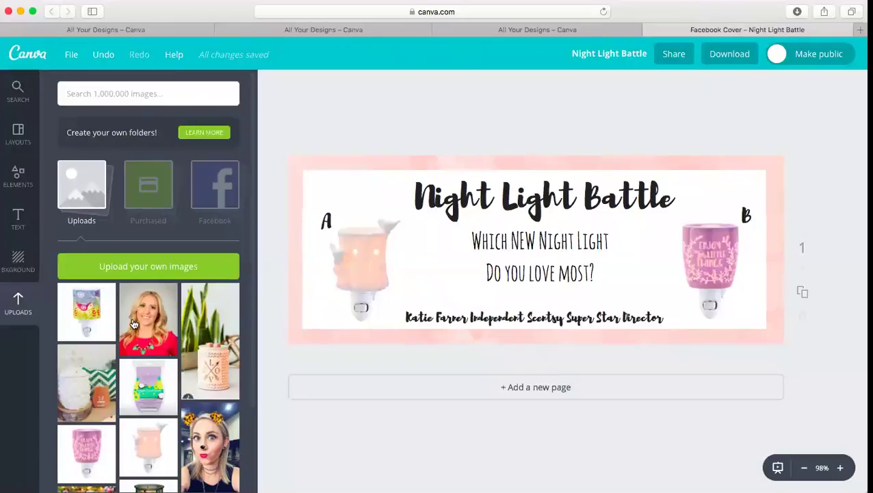
Upload Scentsy_IC_NoStar_BW_HR.jpg from Downloads into the design's uploaded images
click(129, 269)
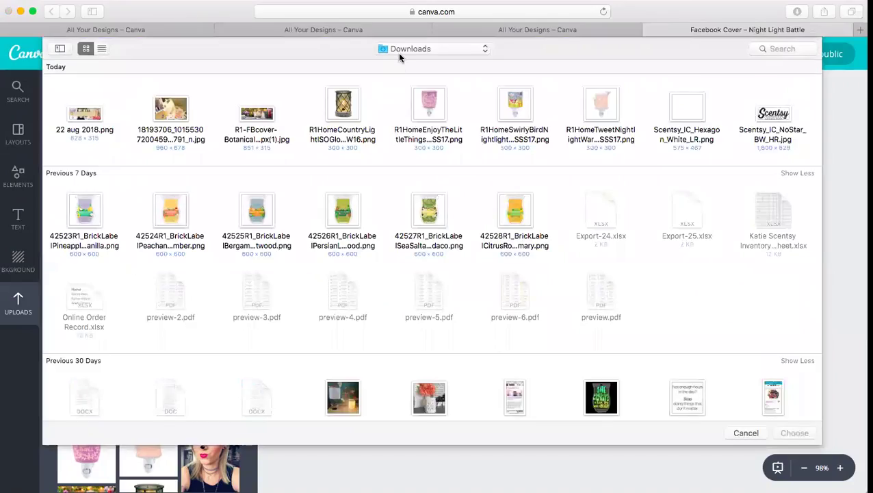
double_click(766, 118)
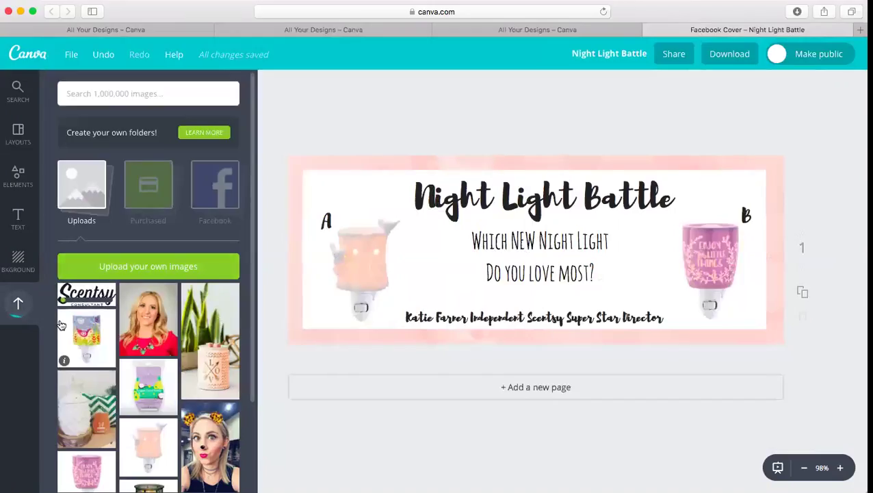
click(468, 314)
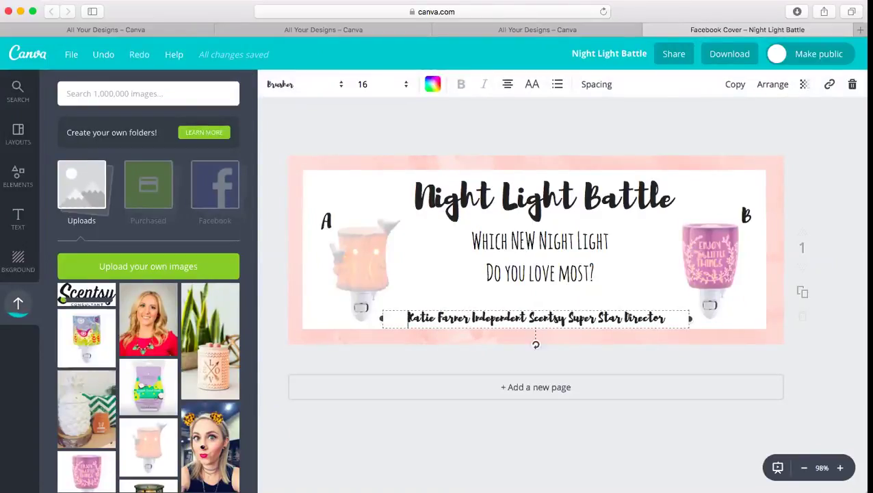
Replace the consultant name line with the Scentsy logo, shrunk and placed at the bottom centre
click(843, 88)
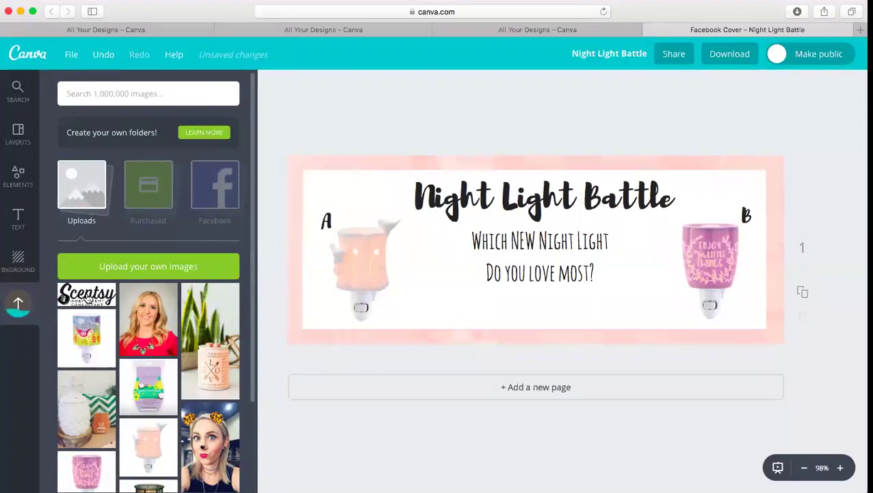
drag(88, 299, 520, 299)
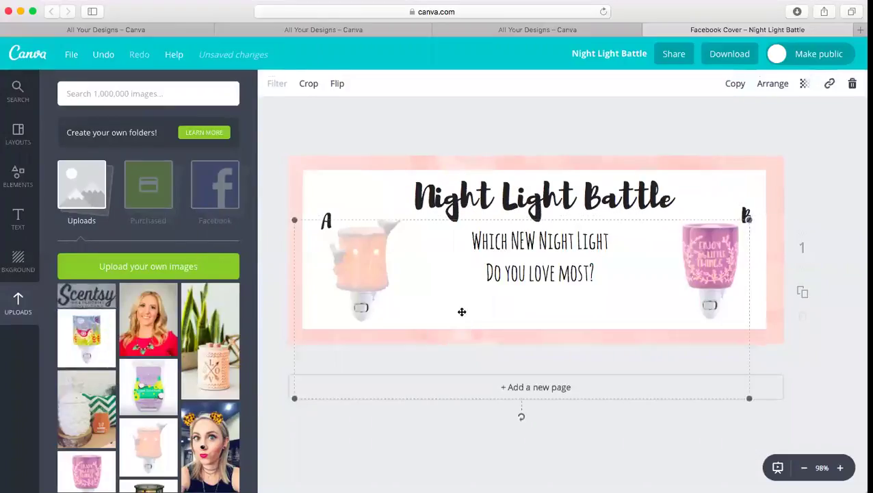
drag(294, 397, 645, 260)
drag(674, 235, 532, 314)
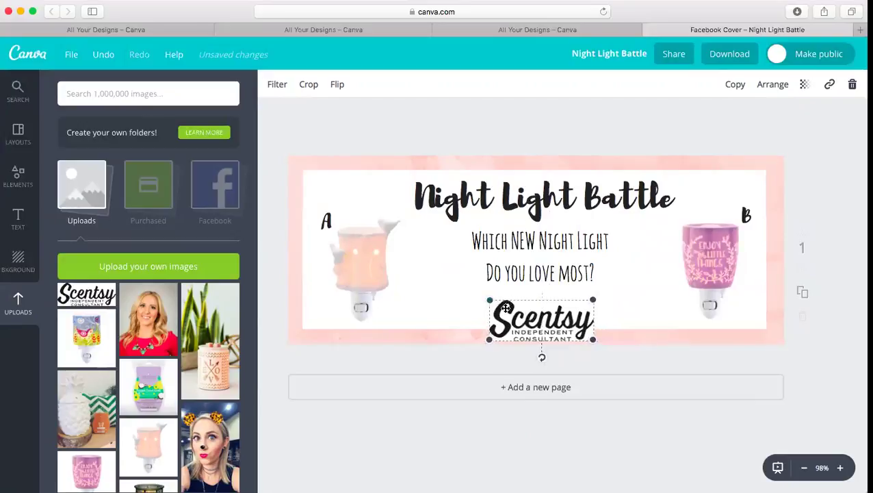
drag(486, 341, 649, 317)
Duplicate the Night Light Battle cover as page 2 and begin editing its A label
click(669, 142)
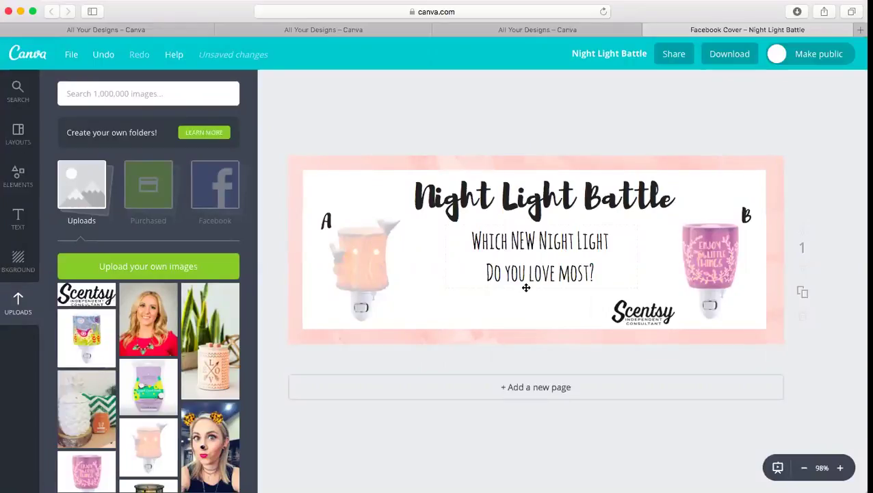
click(808, 298)
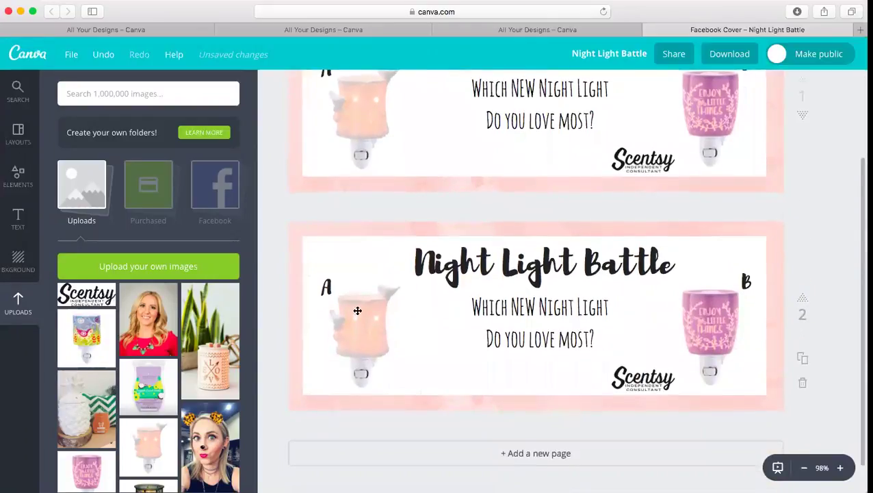
scroll(404, 153, up, 3)
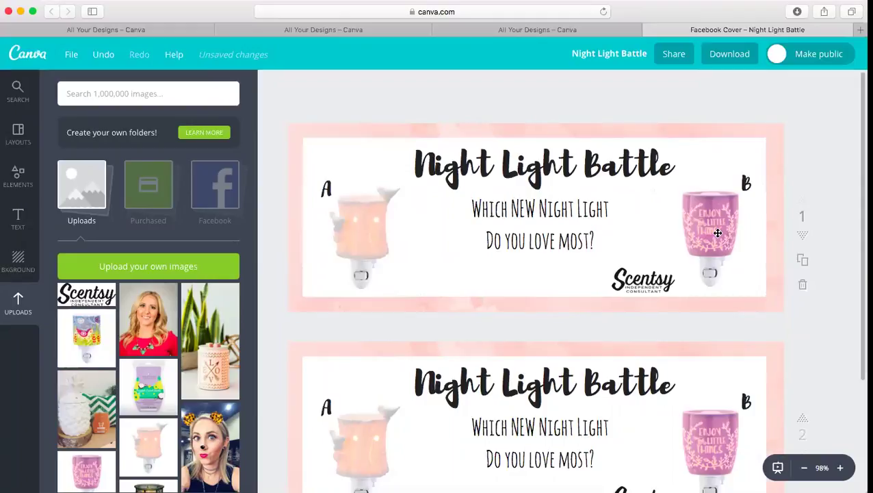
scroll(718, 233, down, 3)
click(384, 325)
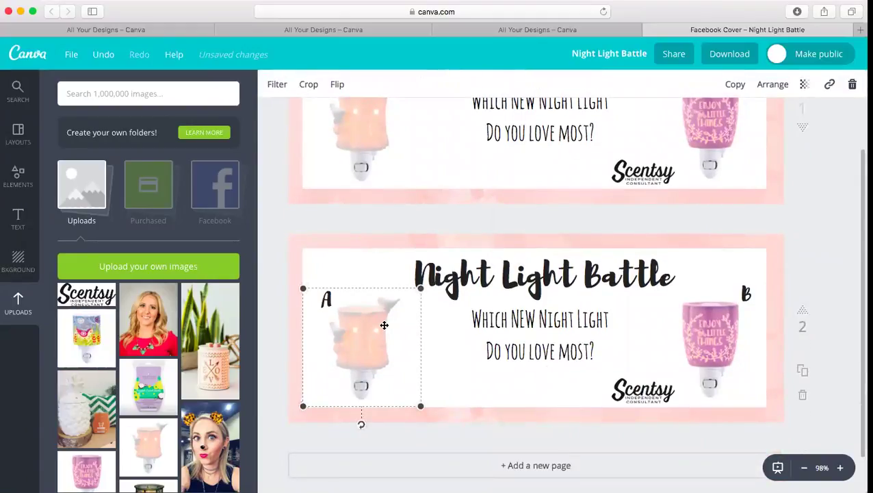
scroll(113, 399, down, 2)
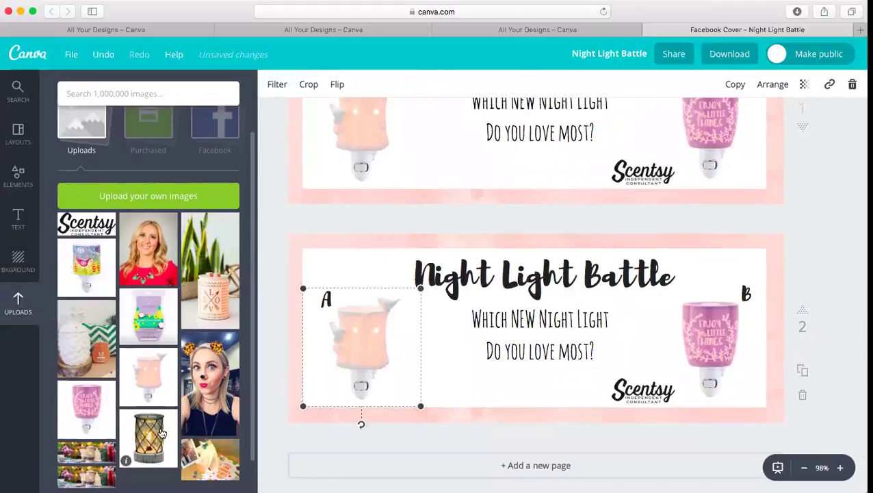
double_click(328, 299)
On page 2, replace the left night light with the lantern warmer, resized and placed at left
click(303, 294)
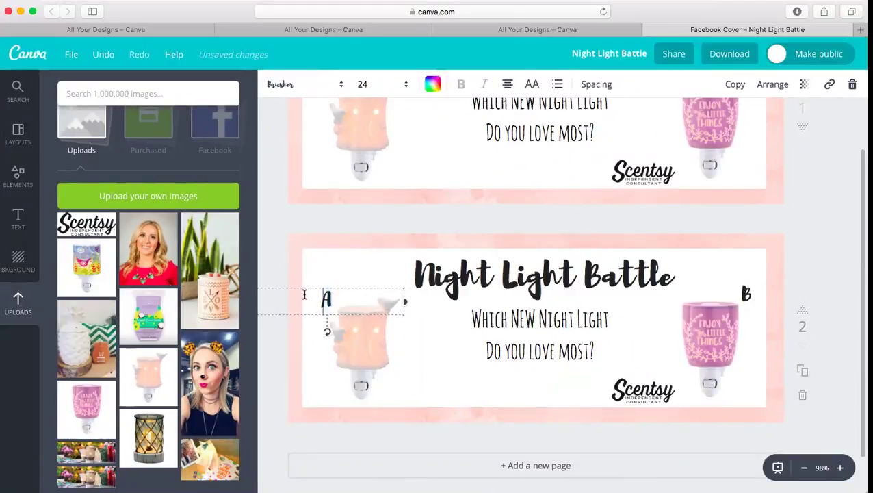
drag(314, 283, 317, 240)
click(366, 352)
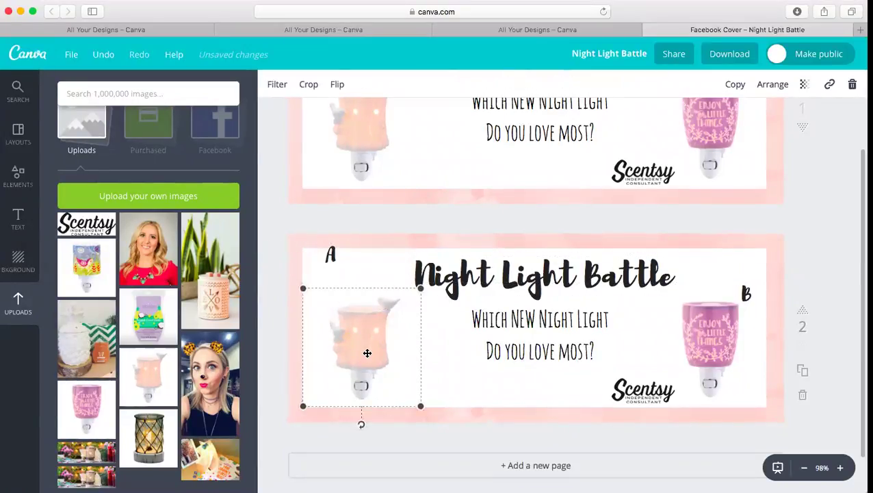
click(852, 87)
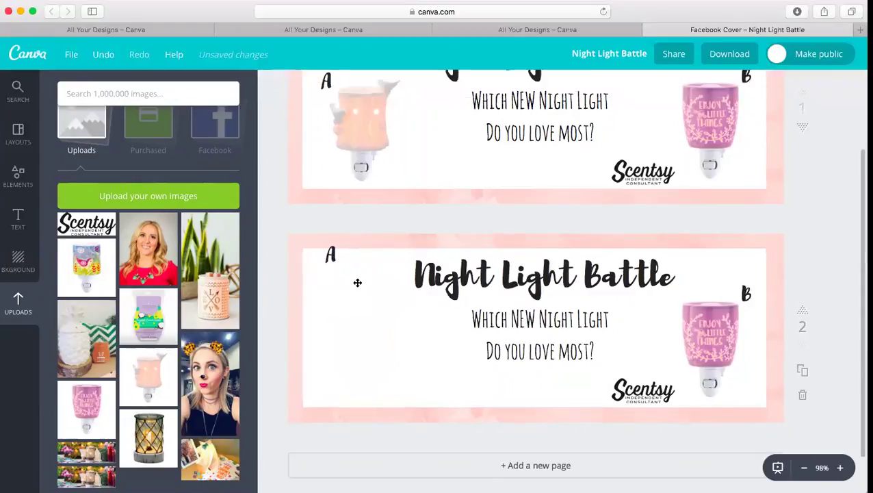
drag(152, 429, 354, 321)
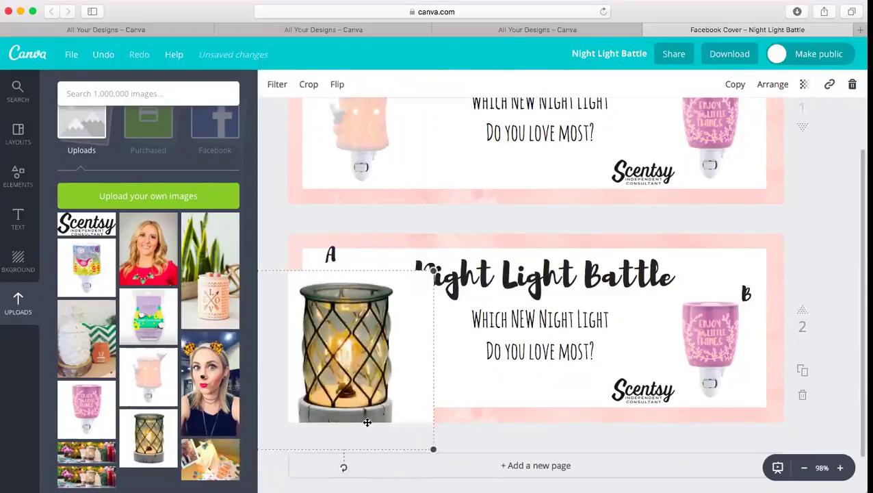
drag(433, 448, 361, 376)
drag(334, 327, 380, 367)
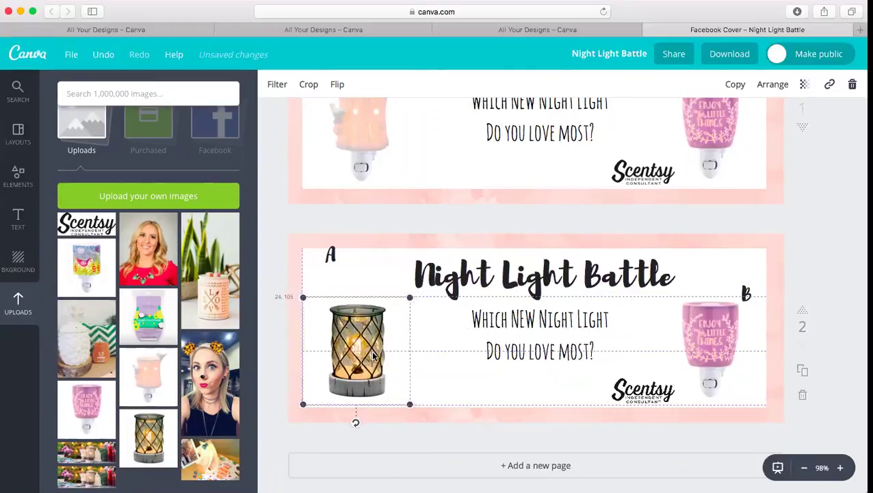
Lower the A label so it sits beside the lantern warmer
click(332, 256)
click(334, 257)
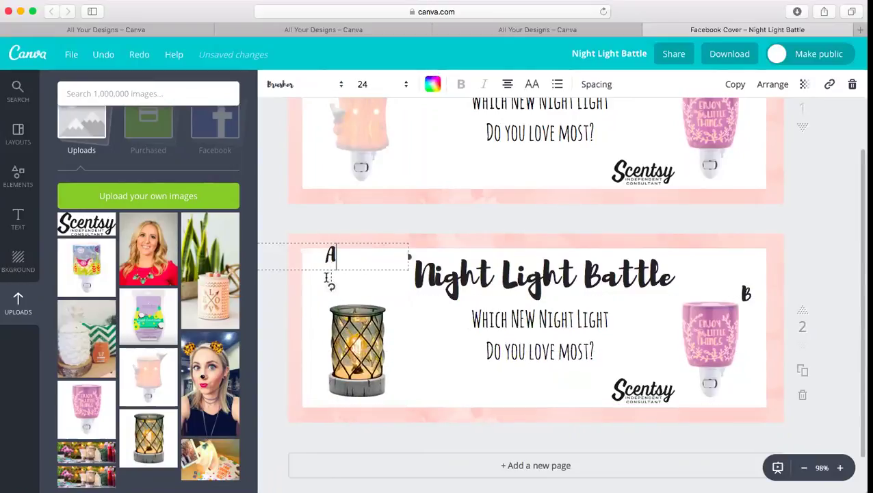
click(327, 228)
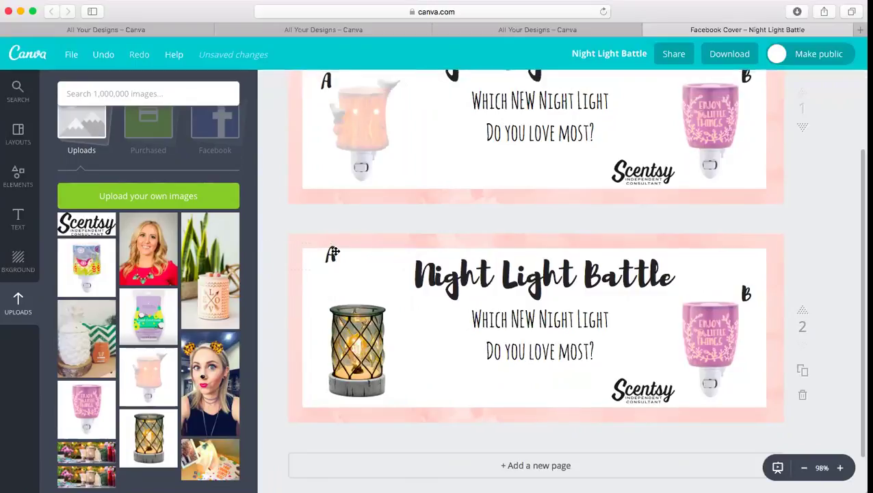
drag(335, 257, 325, 281)
Raise page 2's B label level with the title and delete the pink night light
click(722, 318)
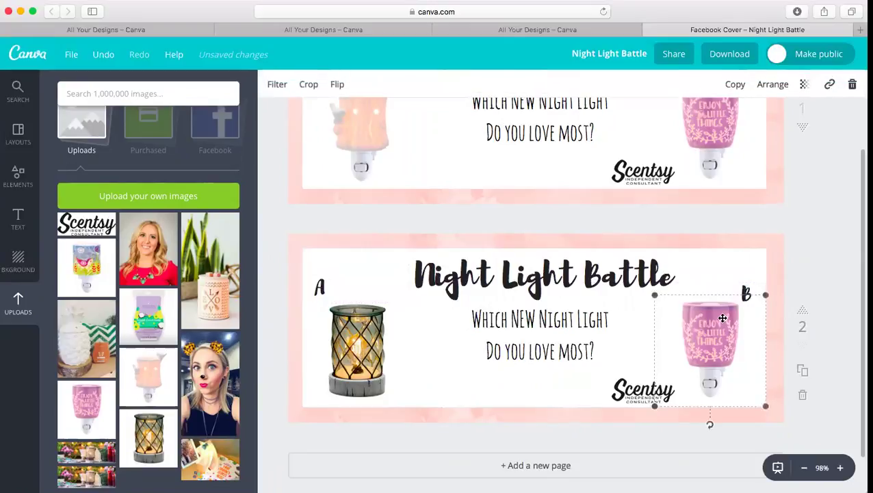
click(747, 293)
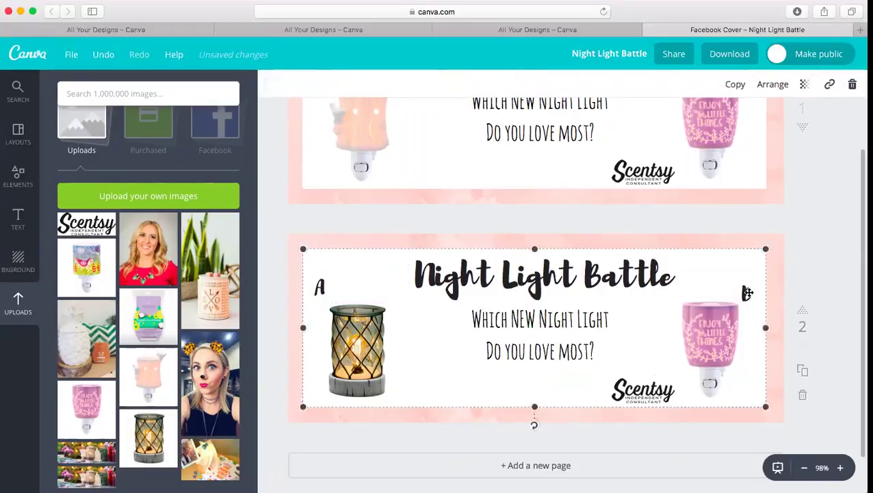
click(815, 218)
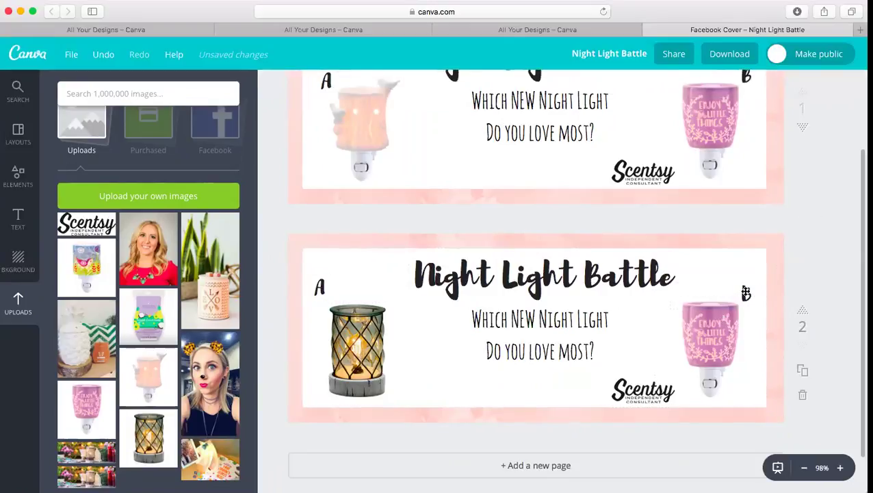
click(746, 282)
drag(745, 278, 746, 251)
click(708, 343)
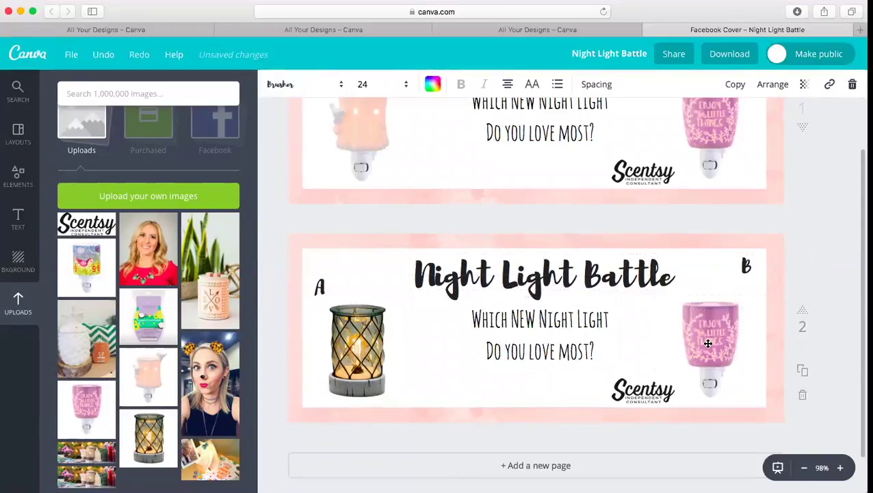
click(852, 85)
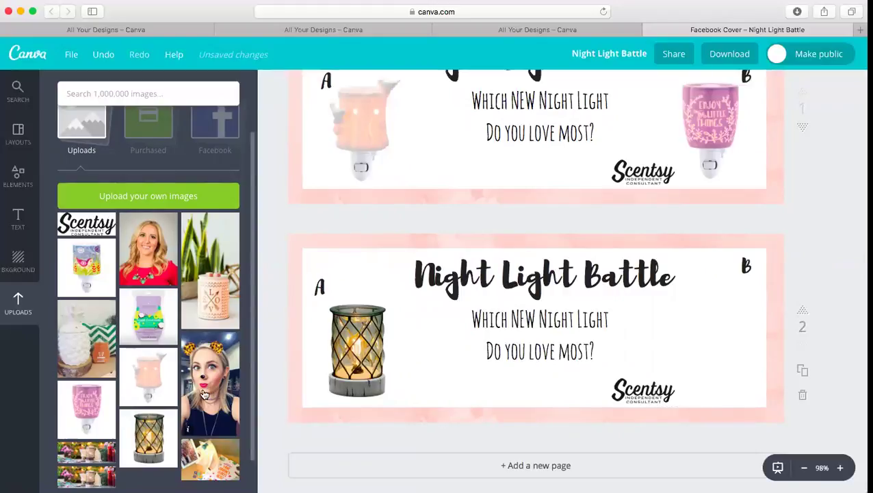
Add the bird-patterned night light, shrunk and placed at the right of page 2
scroll(203, 395, down, 2)
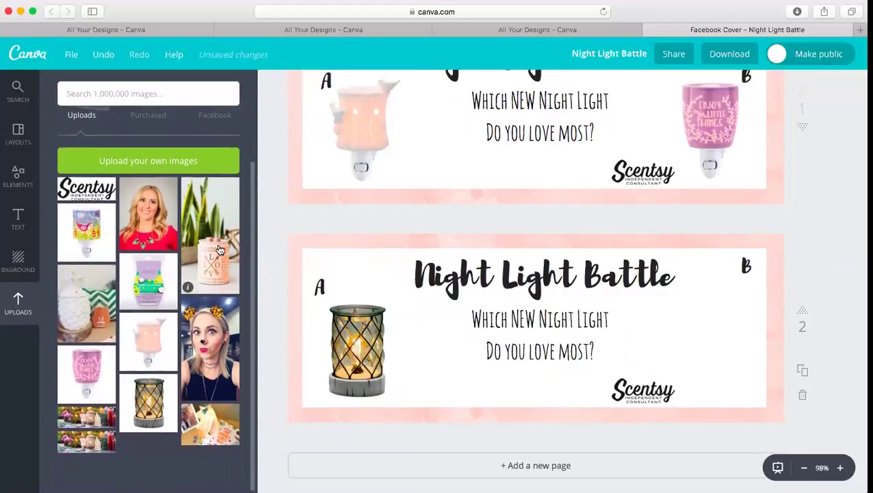
scroll(184, 361, up, 3)
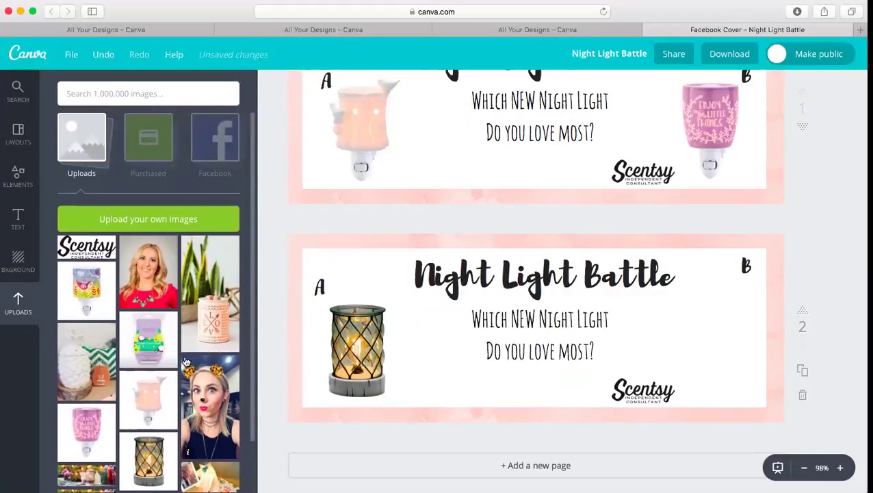
drag(97, 299, 732, 349)
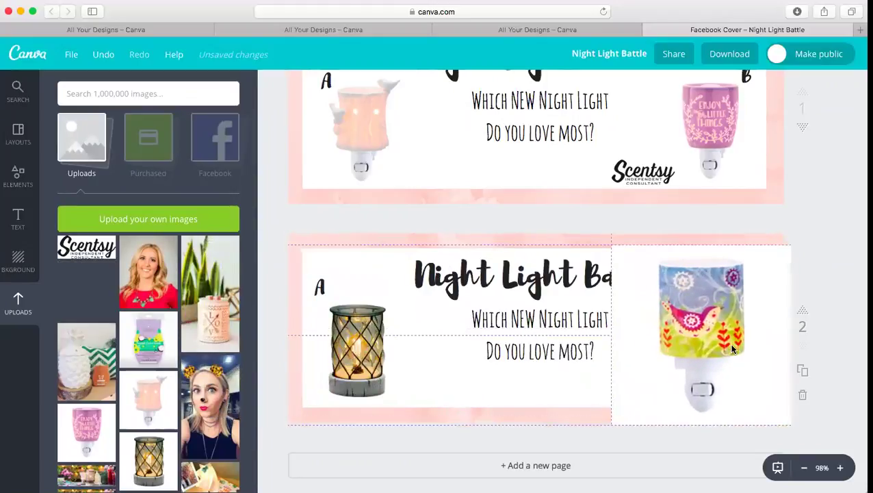
drag(611, 425, 683, 357)
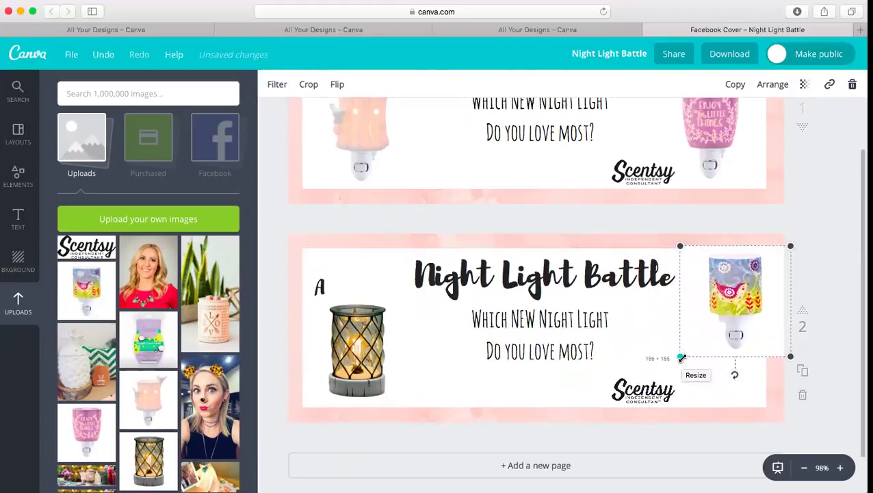
drag(712, 320, 690, 368)
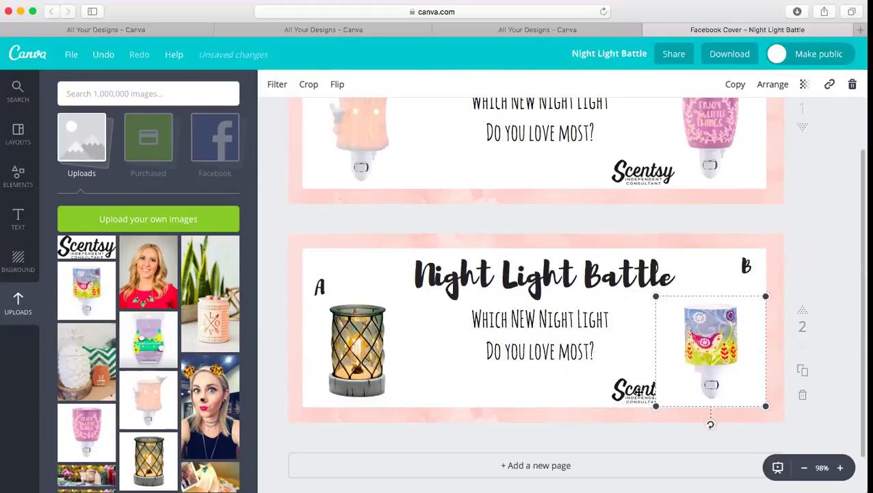
Bring the Scentsy logo forward and nudge the B label, then undo both changes
click(637, 391)
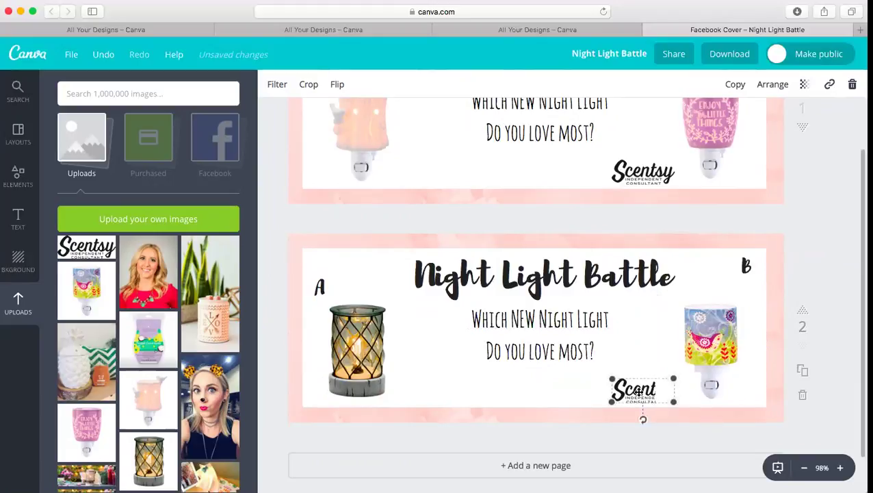
click(771, 87)
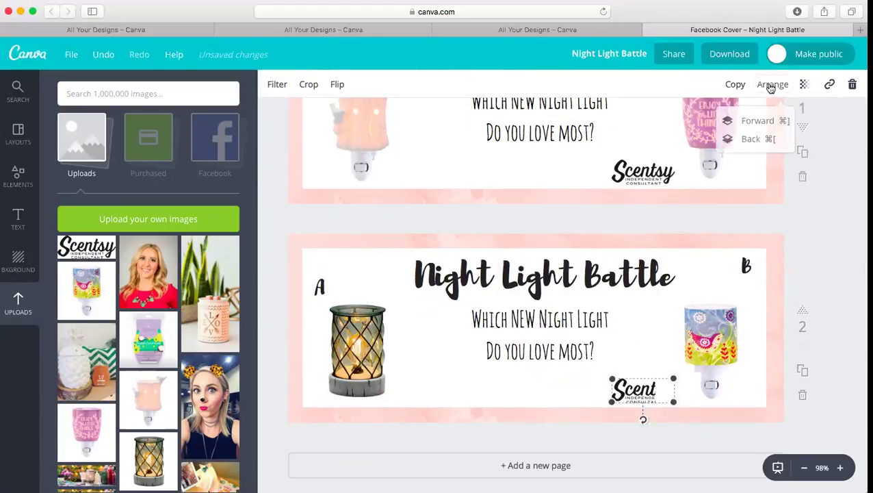
click(759, 121)
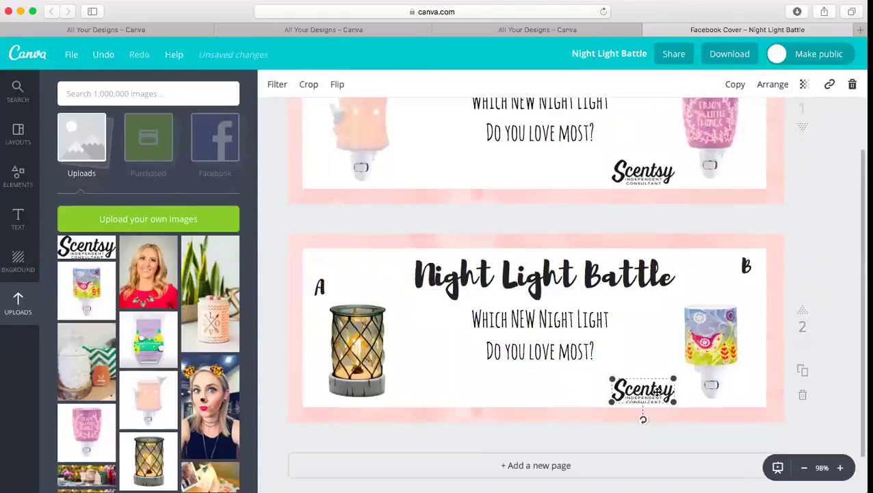
drag(747, 264, 748, 286)
click(644, 393)
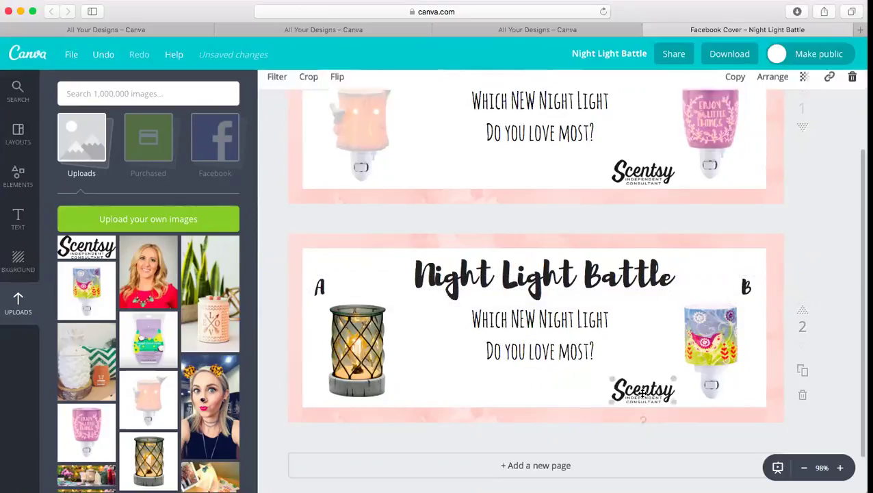
click(103, 54)
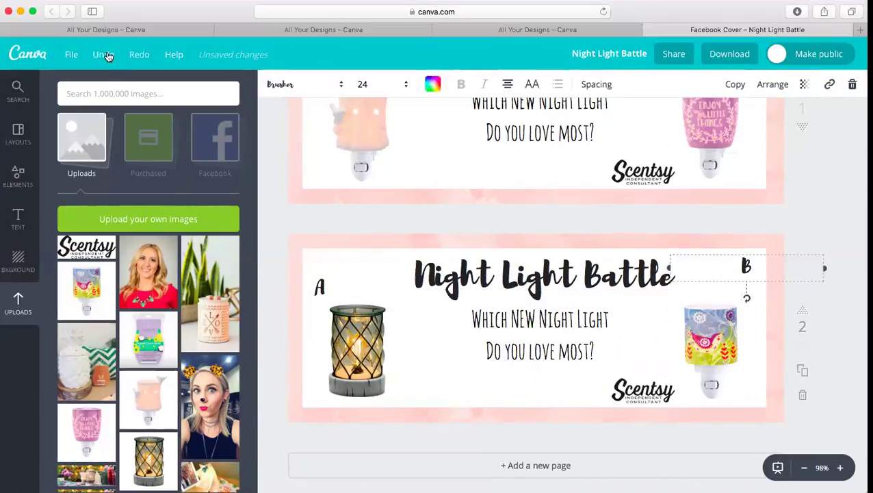
click(104, 55)
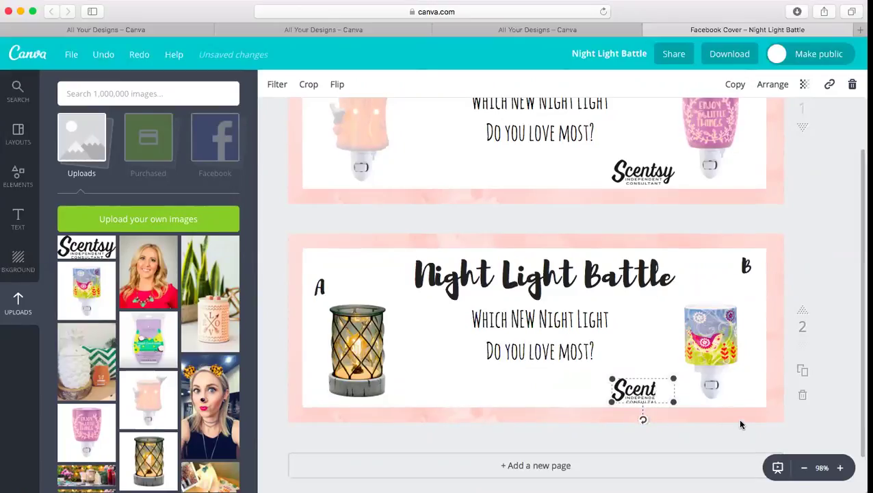
Bring page 2's Scentsy logo forward in front of the bird night light
click(705, 317)
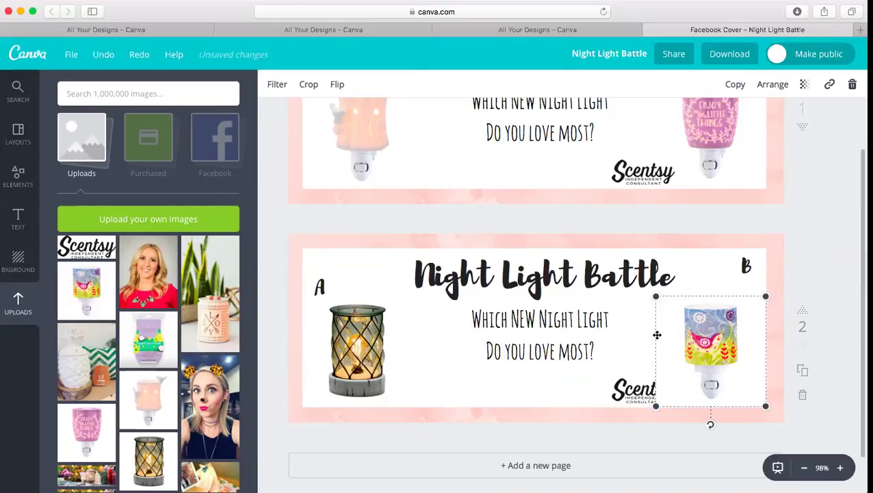
click(617, 394)
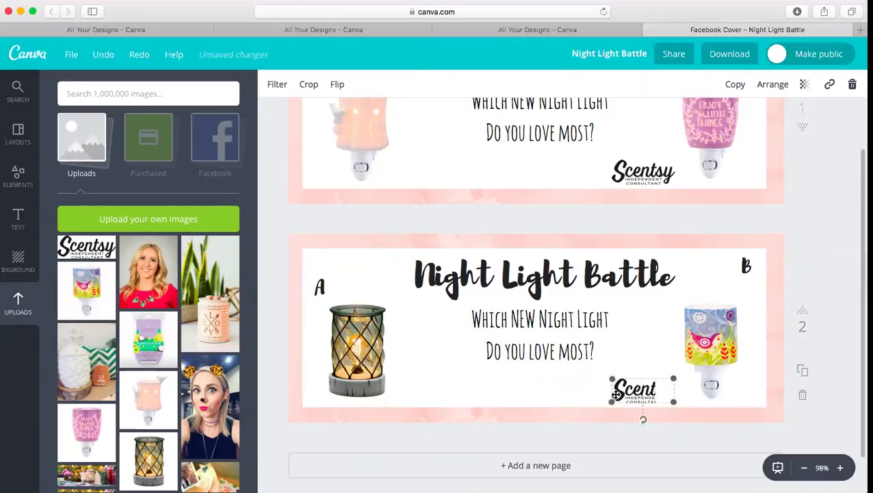
click(782, 85)
click(767, 121)
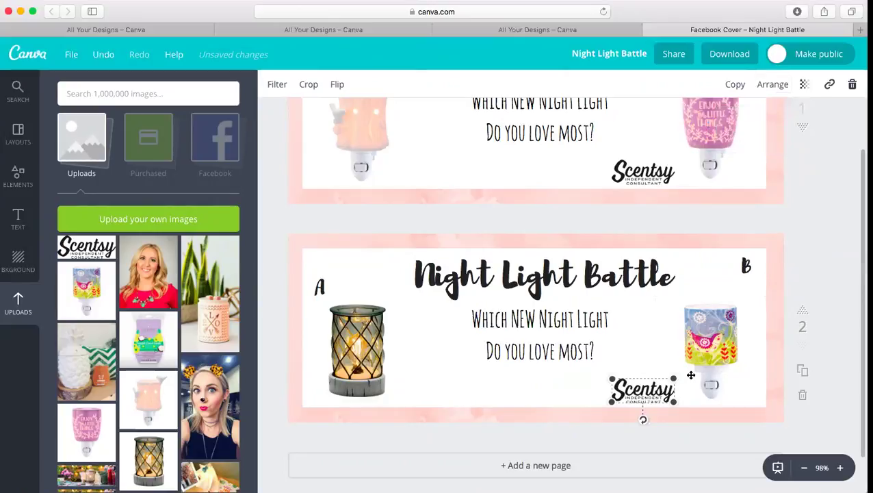
click(667, 437)
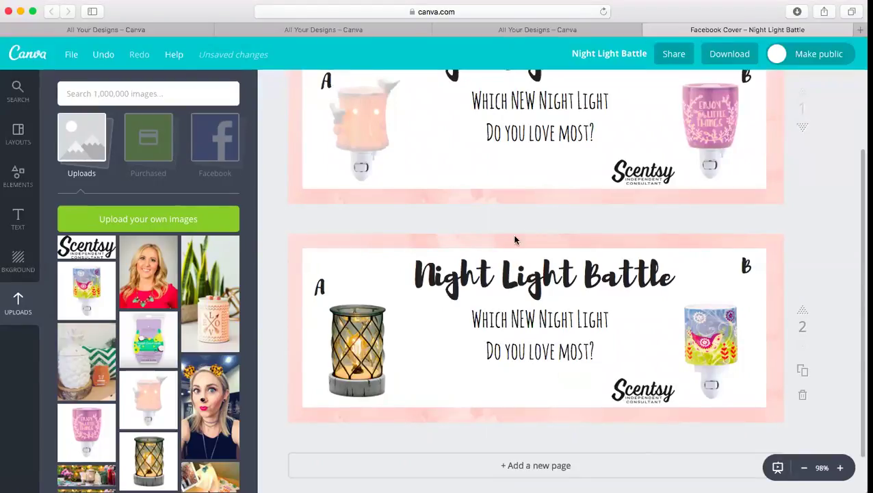
Change the page 2 heading to read 'Battle of the Warmers'
click(483, 283)
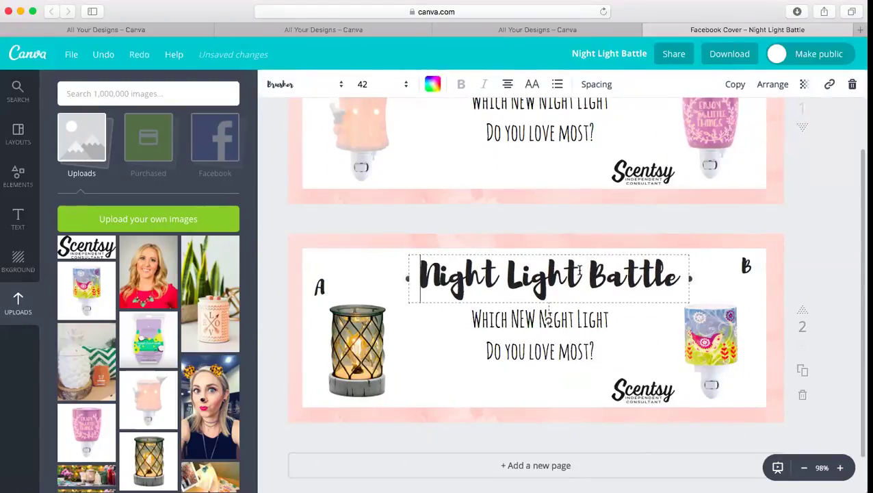
click(579, 269)
key(super+a)
click(579, 269)
key(BackSpace)
key(BackSpace)
key(BackSpace)
key(BackSpace)
key(BackSpace)
key(BackSpace)
key(BackSpace)
key(BackSpace)
key(BackSpace)
key(BackSpace)
key(BackSpace)
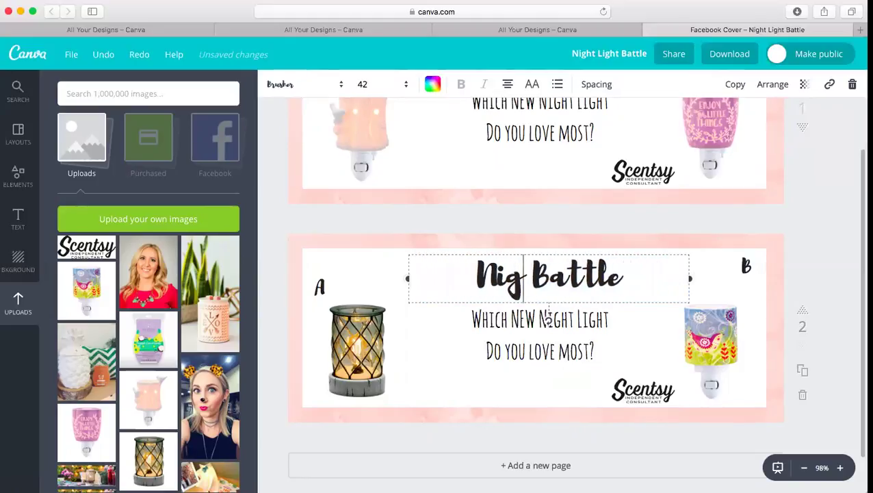
key(Right)
key(Right)
key(Right)
key(Right)
key(Right)
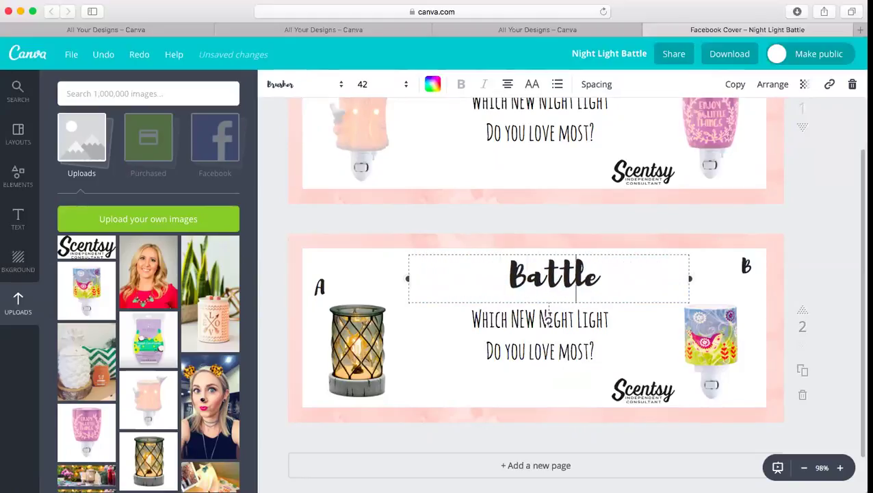
text(of the)
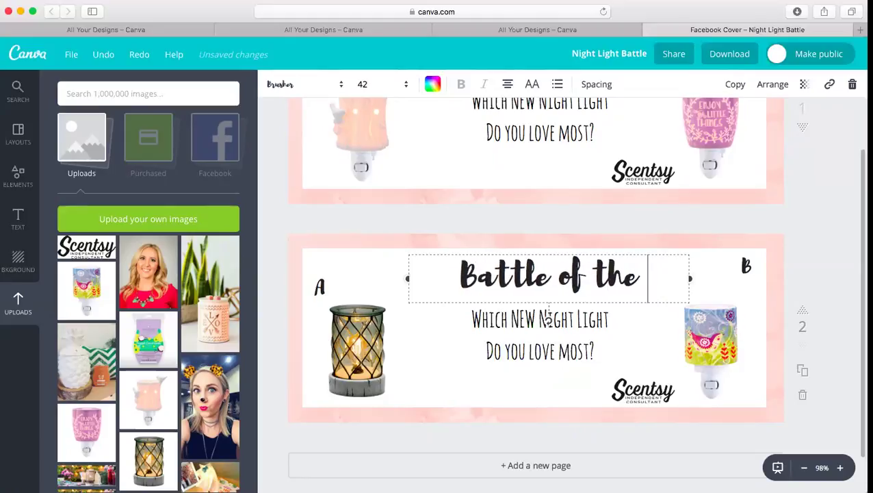
text( Warmers)
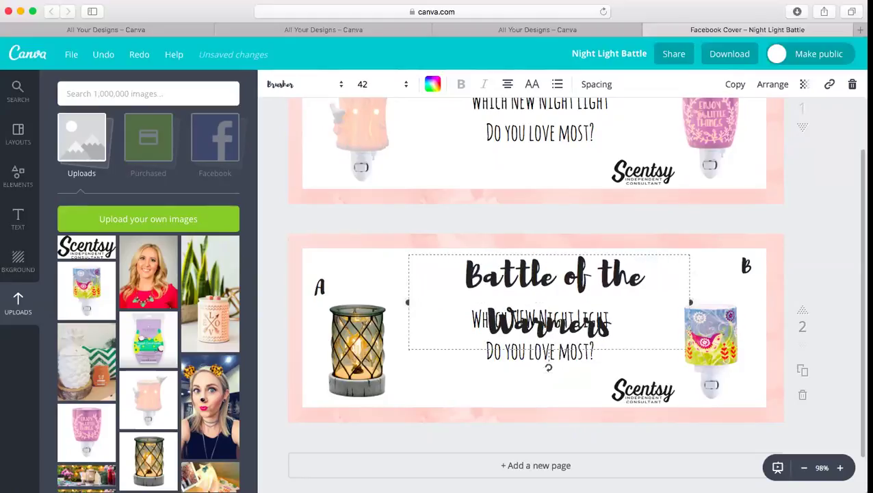
Set the heading font size to 36 so it fits on one line
click(376, 89)
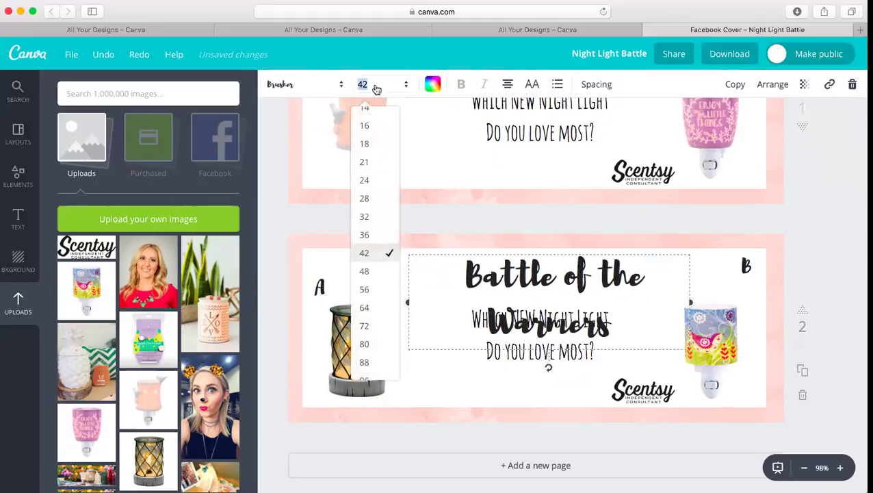
click(368, 239)
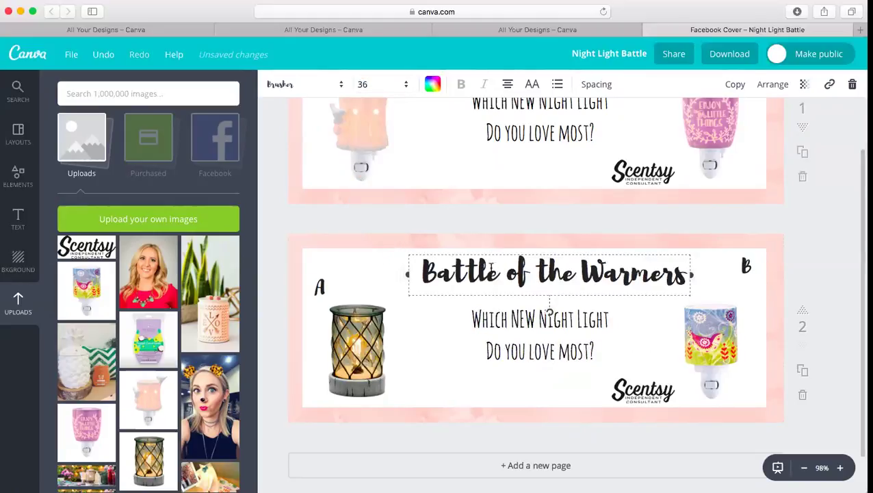
click(593, 220)
Lower page 2's B label to align with the A label and review both pages
scroll(593, 220, up, 3)
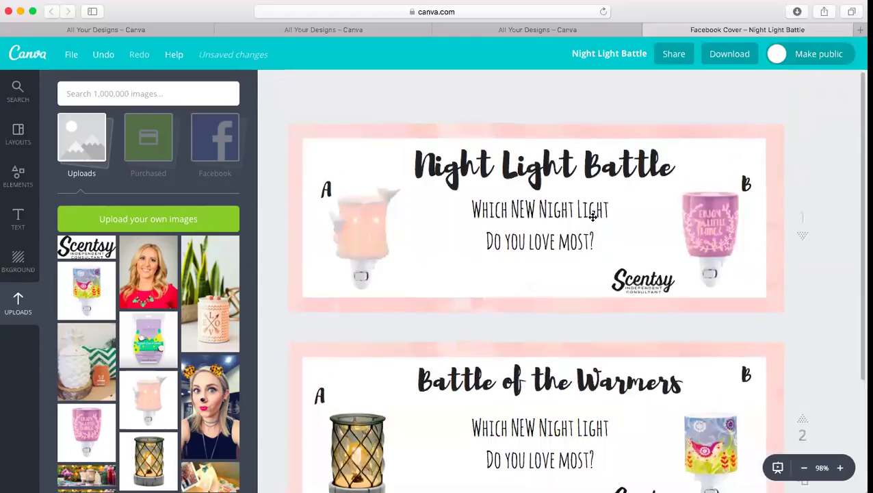
scroll(593, 220, down, 3)
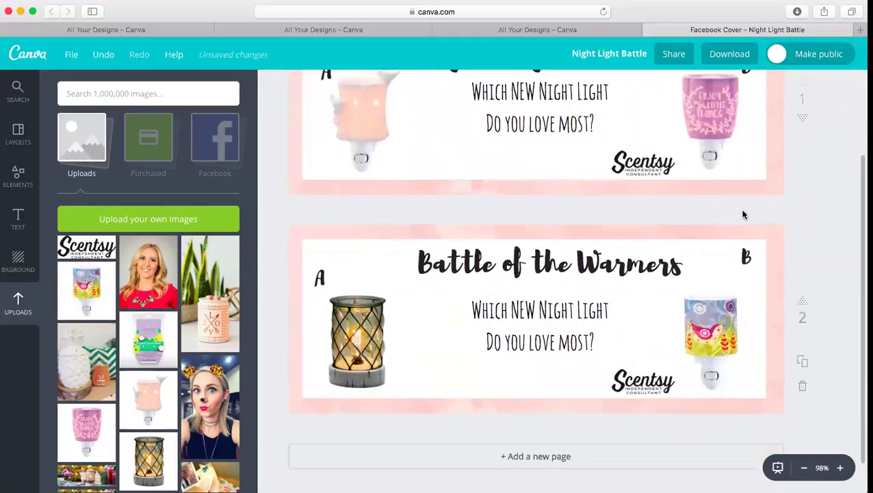
drag(747, 257, 746, 278)
scroll(747, 210, up, 3)
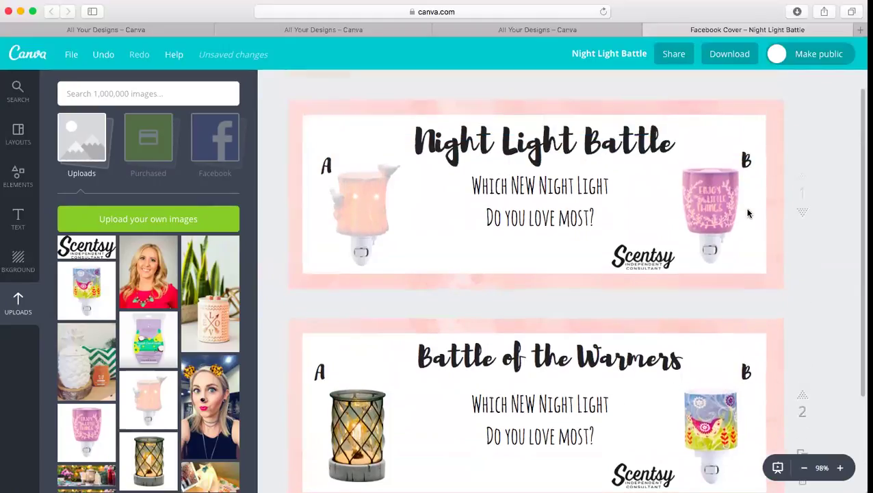
scroll(565, 204, down, 3)
scroll(535, 273, down, 2)
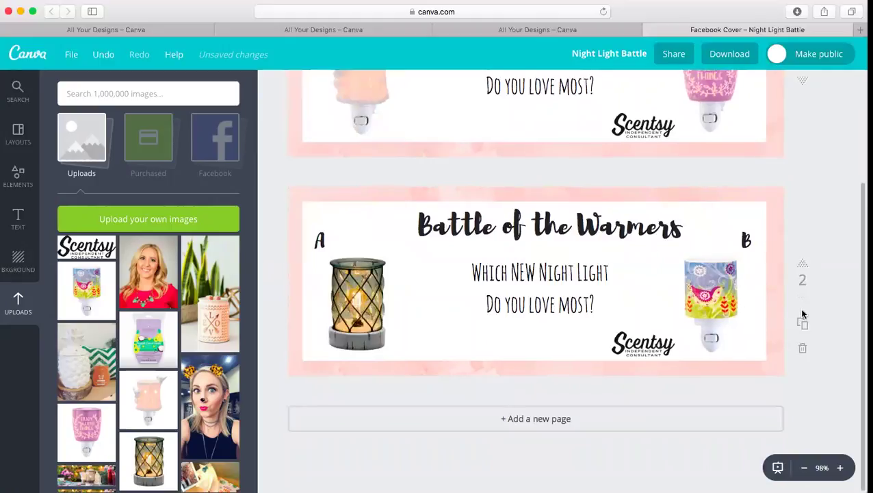
scroll(802, 313, up, 3)
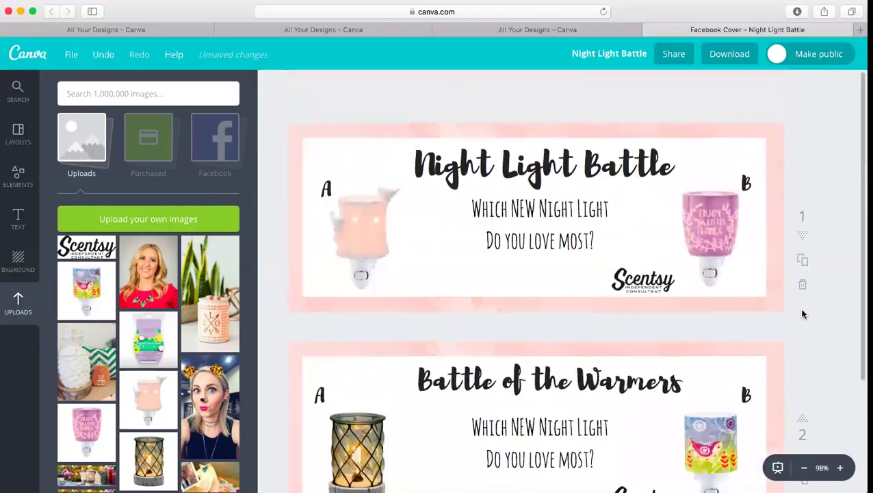
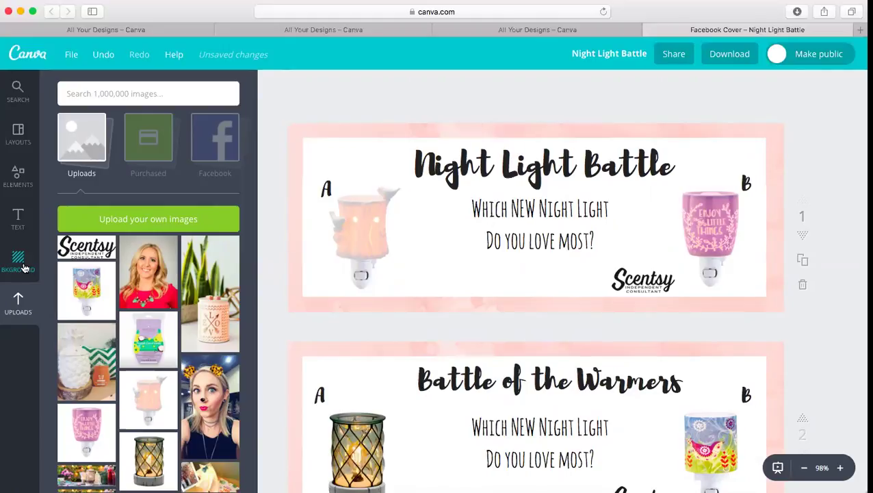
Glance at the Background and Text panels, then open the Lines category under Elements
click(24, 267)
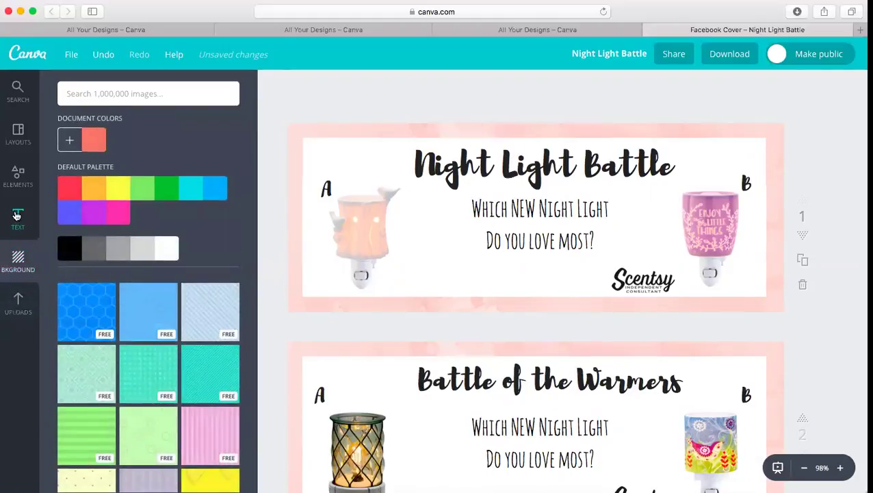
click(17, 216)
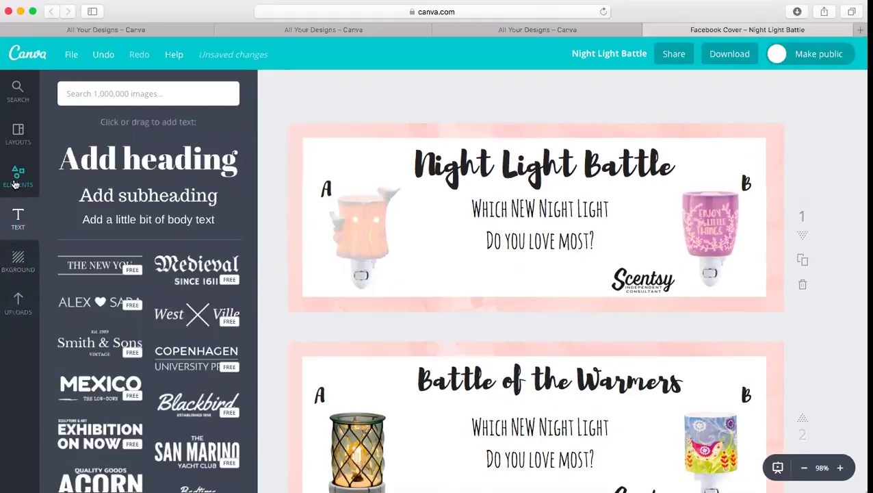
click(16, 183)
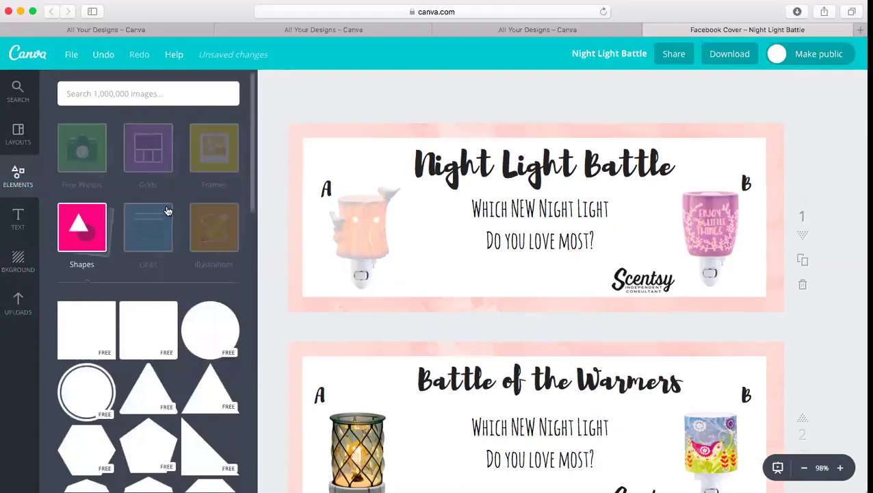
click(167, 211)
click(155, 246)
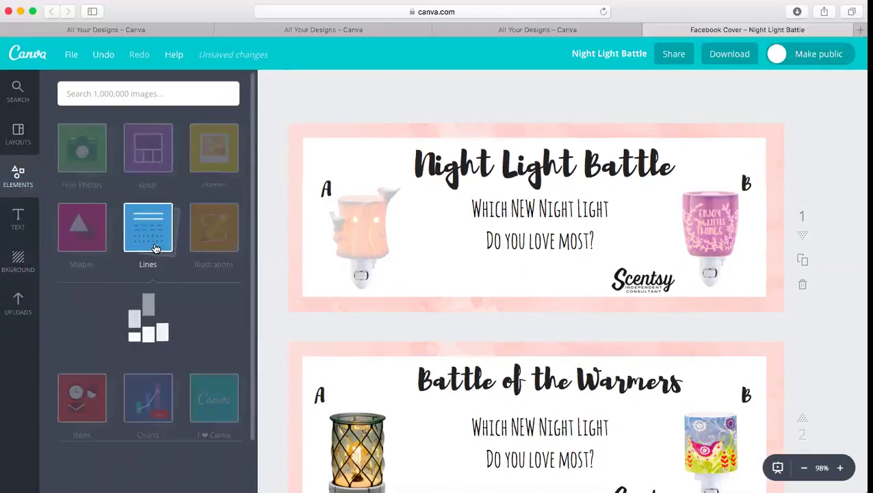
scroll(155, 248, down, 3)
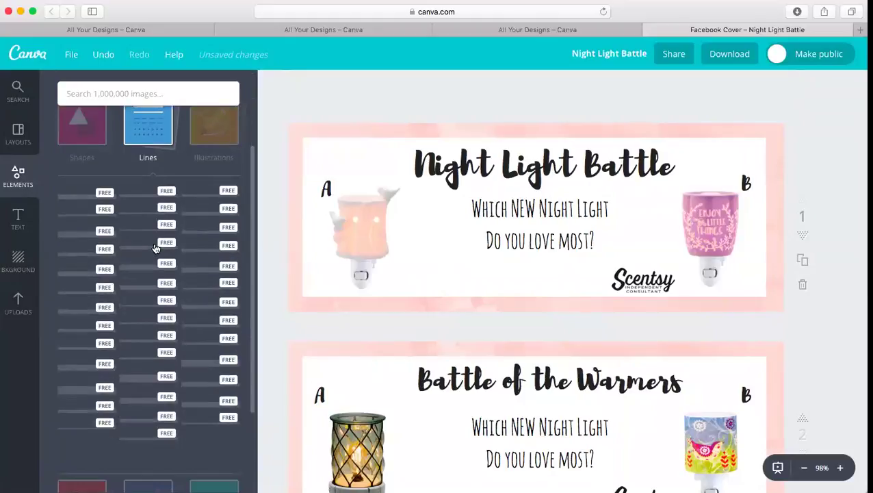
scroll(146, 384, down, 2)
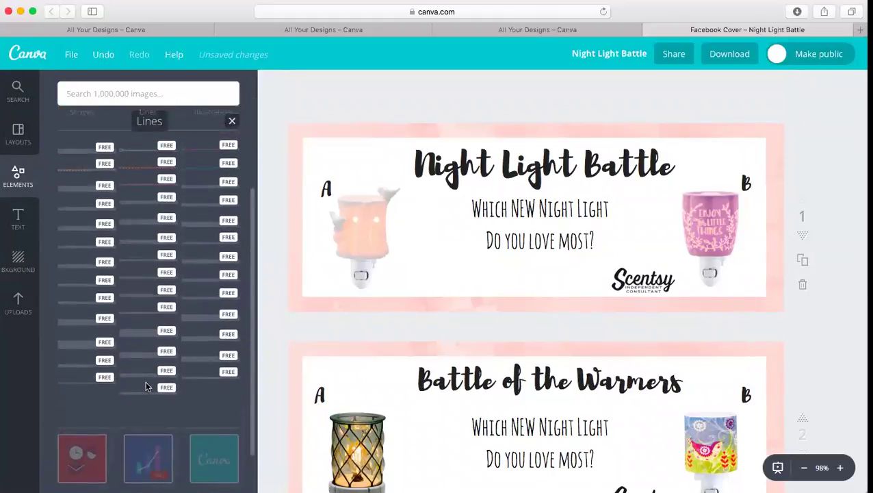
scroll(146, 338, up, 3)
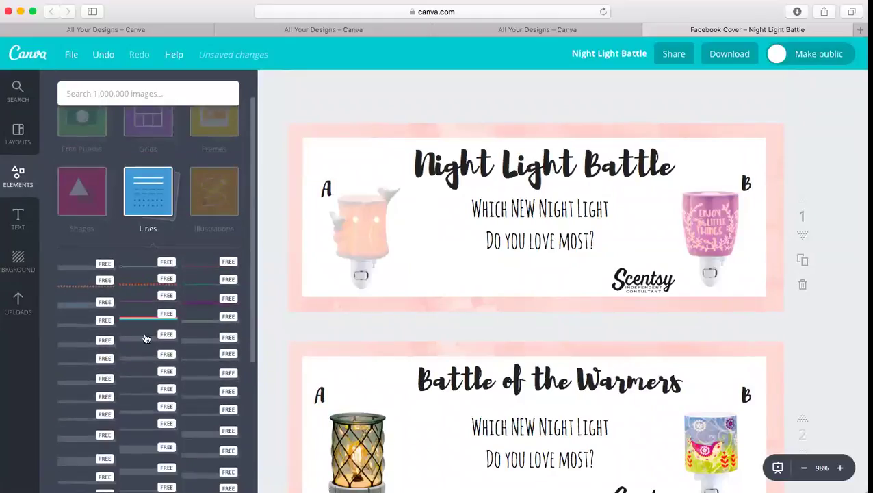
Try a dotted line and a purple triple line on the first cover, removing both
click(145, 289)
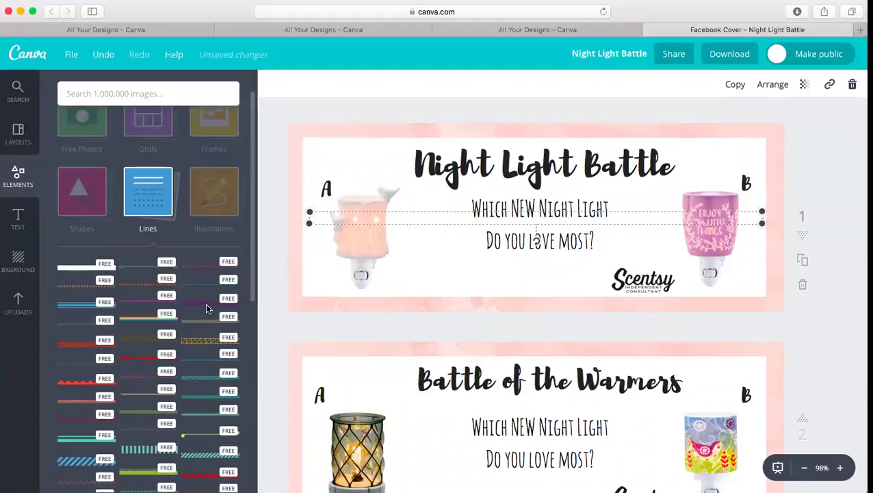
click(104, 54)
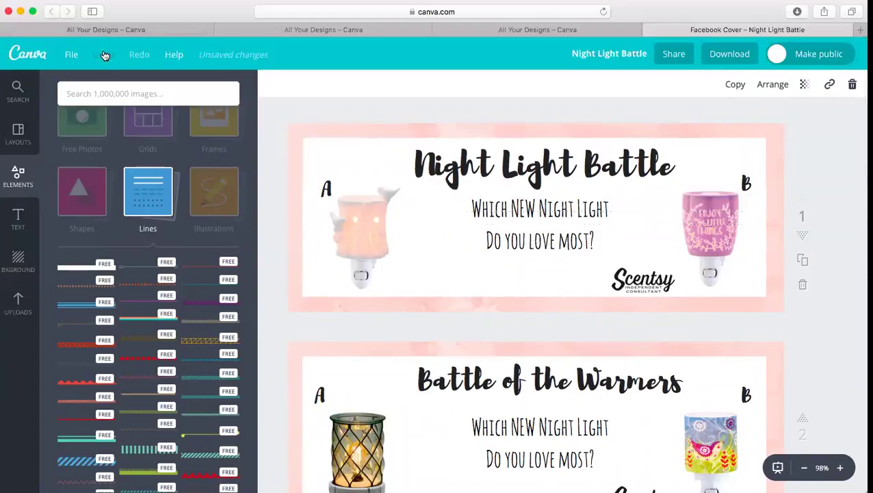
click(199, 305)
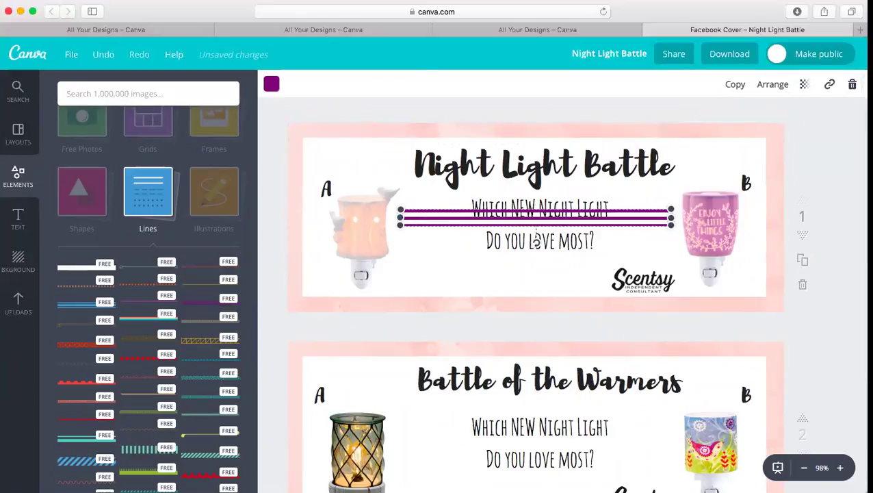
key(Delete)
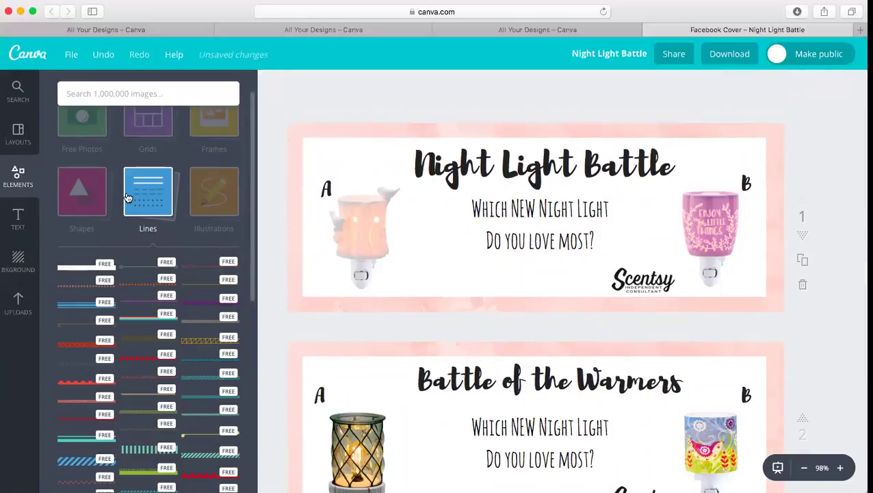
click(127, 198)
Add the flag popsicle illustration to page 1, move it left, then delete it
click(213, 229)
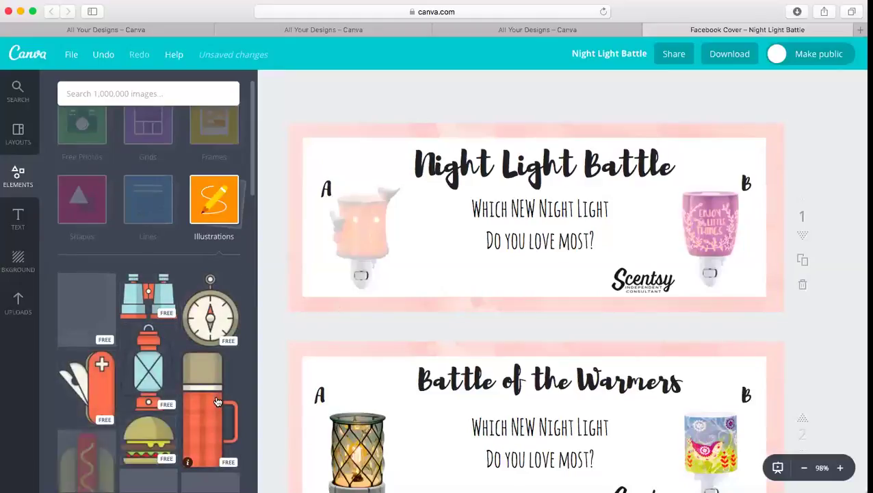
scroll(213, 362, down, 3)
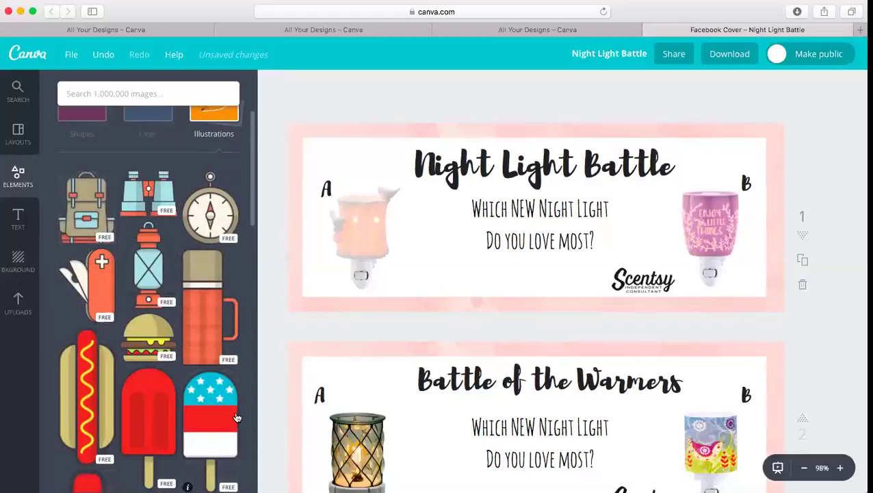
scroll(226, 410, down, 3)
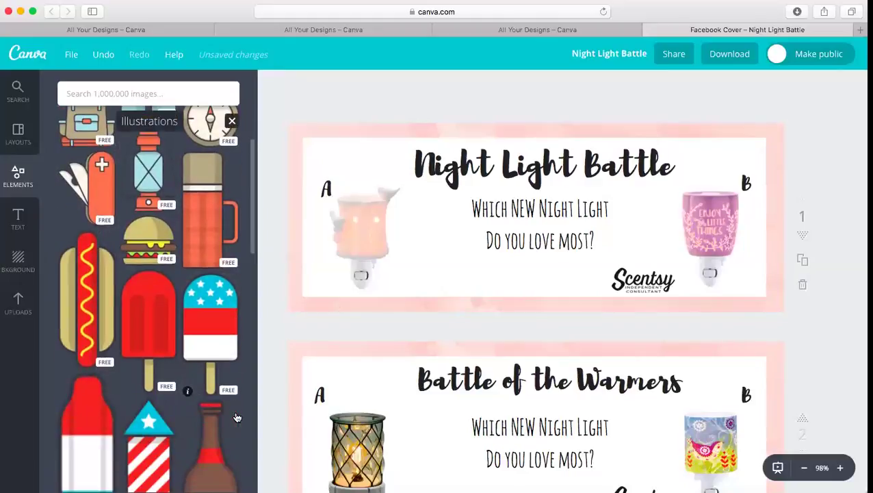
click(218, 321)
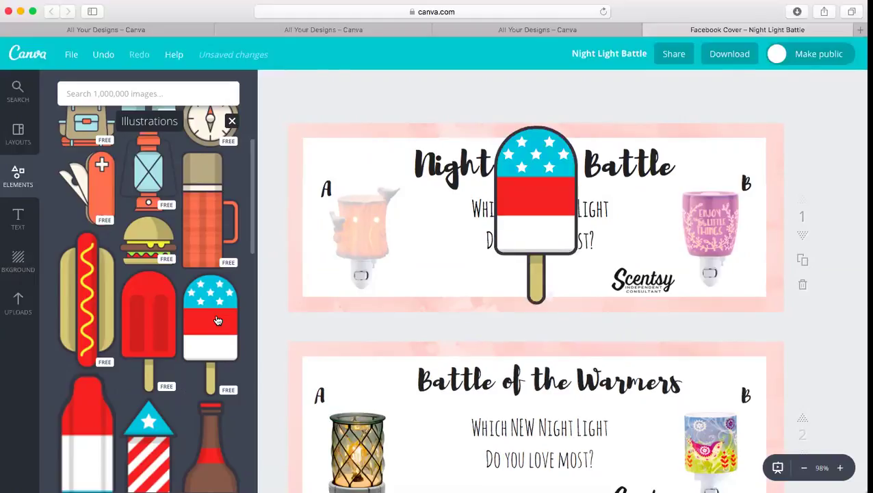
drag(545, 217, 409, 225)
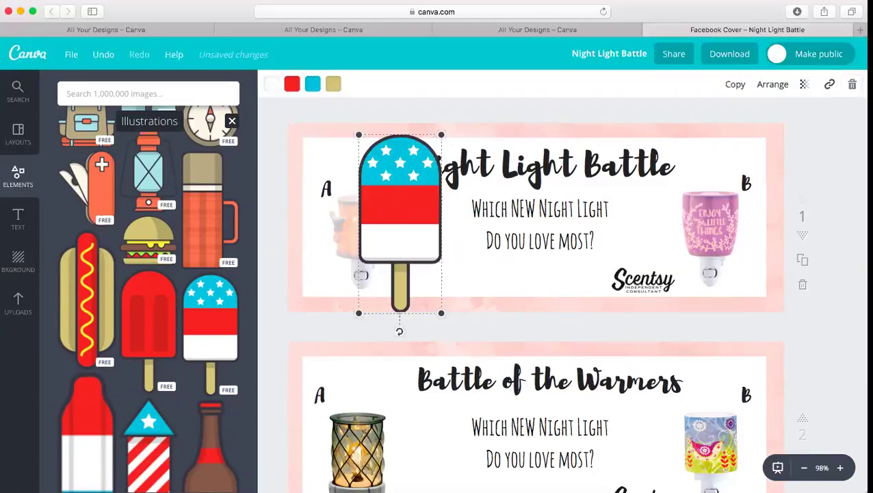
key(Delete)
Scroll through the element categories and browse the Icons collection
scroll(97, 294, down, 10)
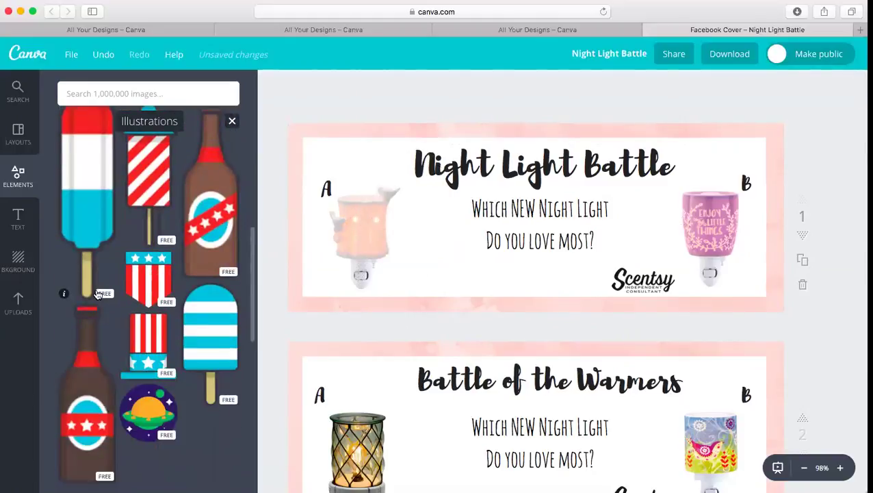
scroll(97, 294, down, 5)
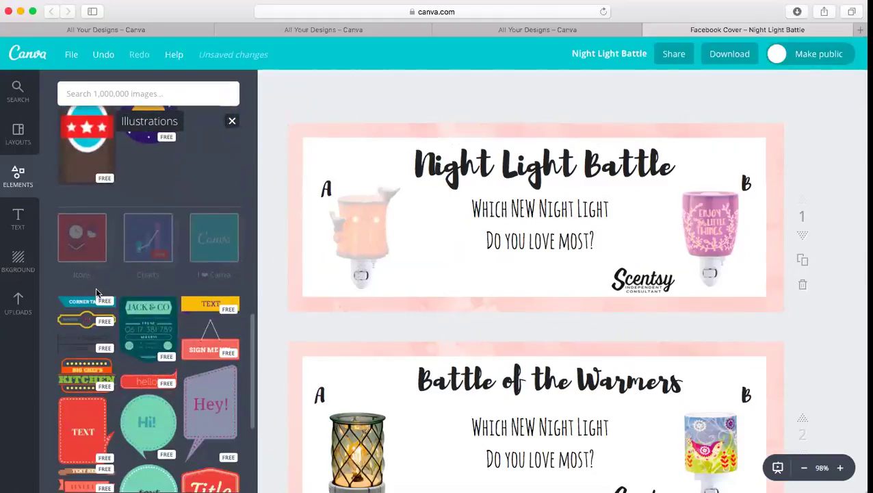
scroll(97, 294, down, 5)
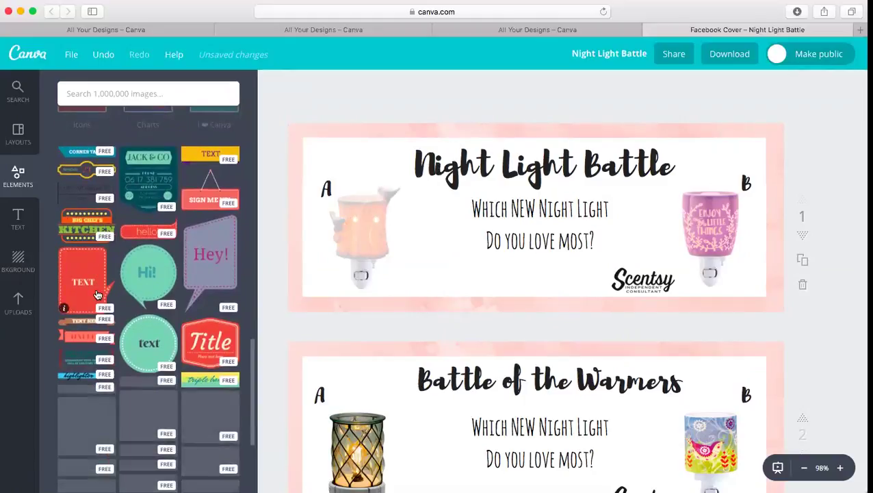
scroll(97, 294, down, 3)
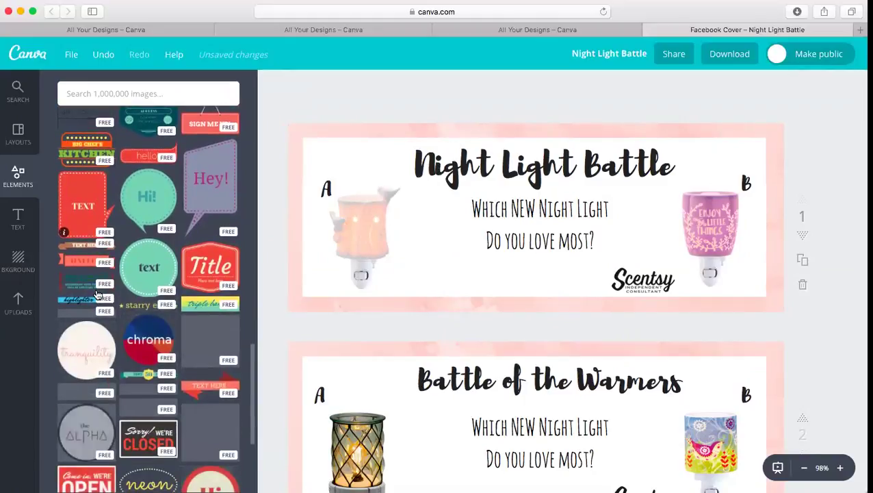
scroll(98, 295, down, 1)
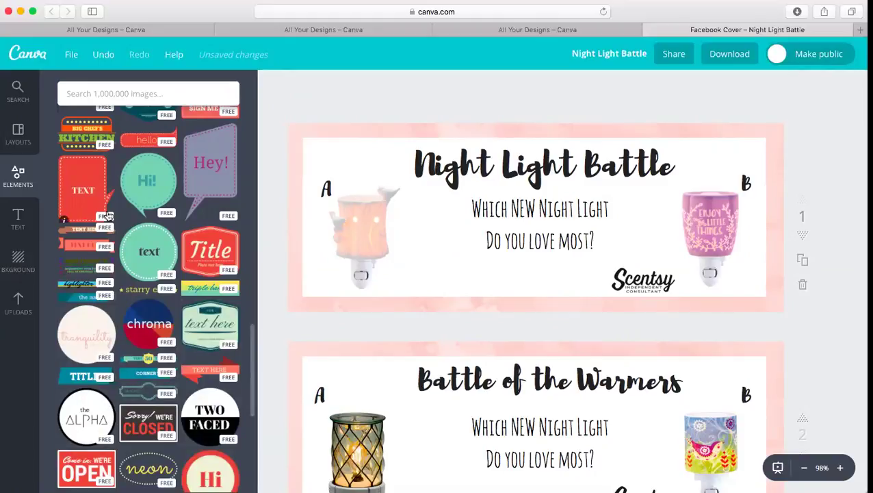
scroll(107, 216, up, 10)
scroll(108, 217, up, 10)
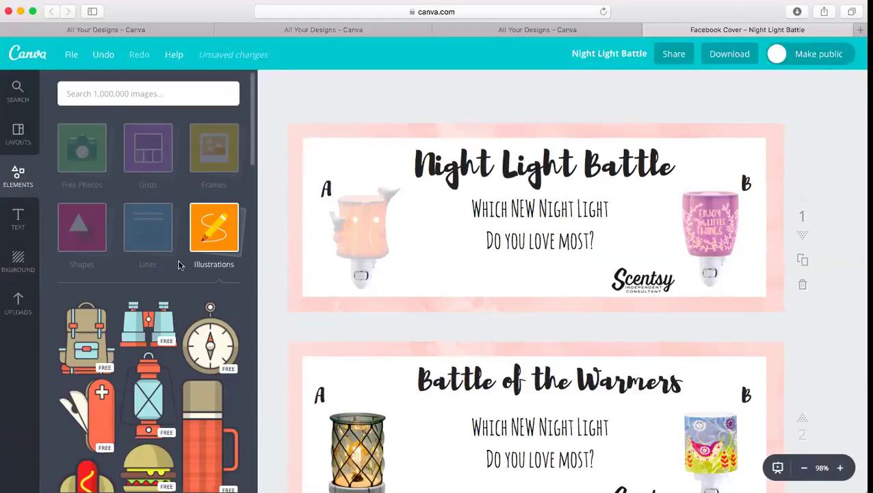
click(223, 227)
scroll(110, 287, down, 1)
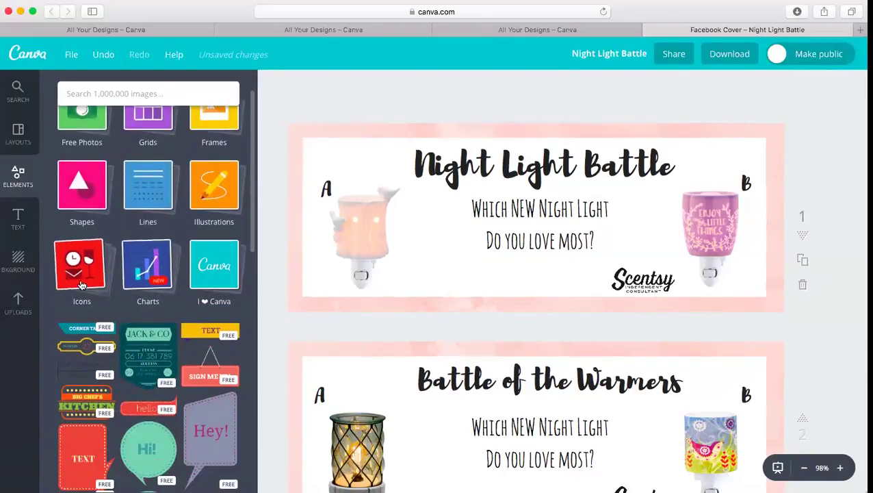
click(79, 277)
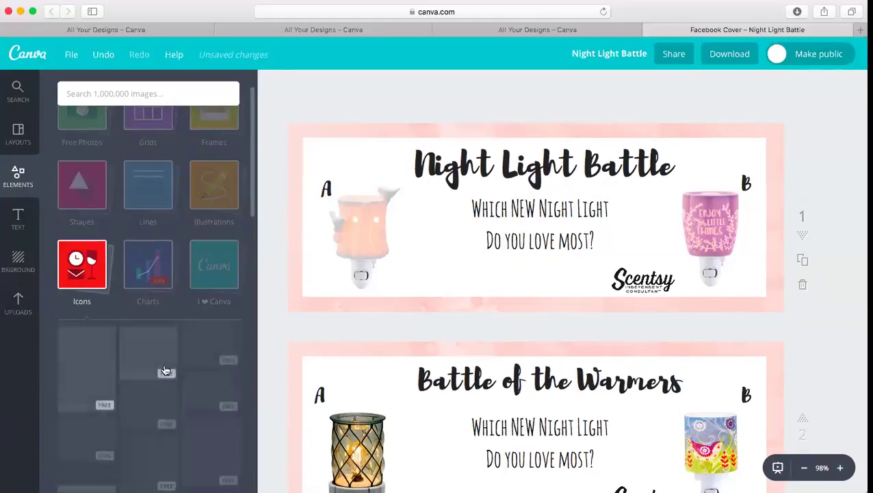
scroll(164, 370, down, 3)
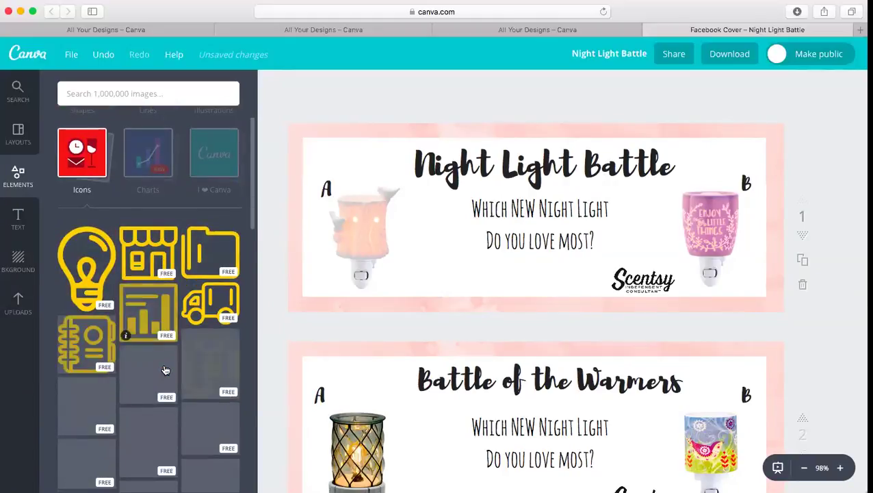
scroll(164, 370, down, 5)
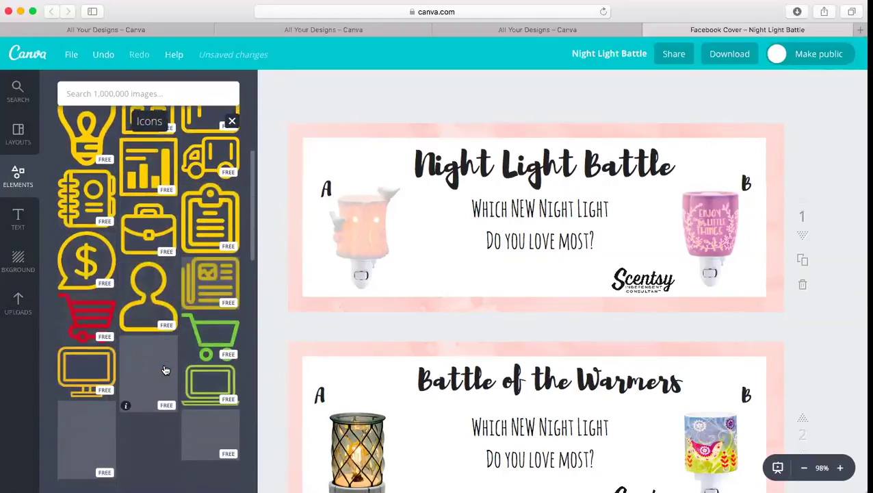
scroll(164, 370, up, 5)
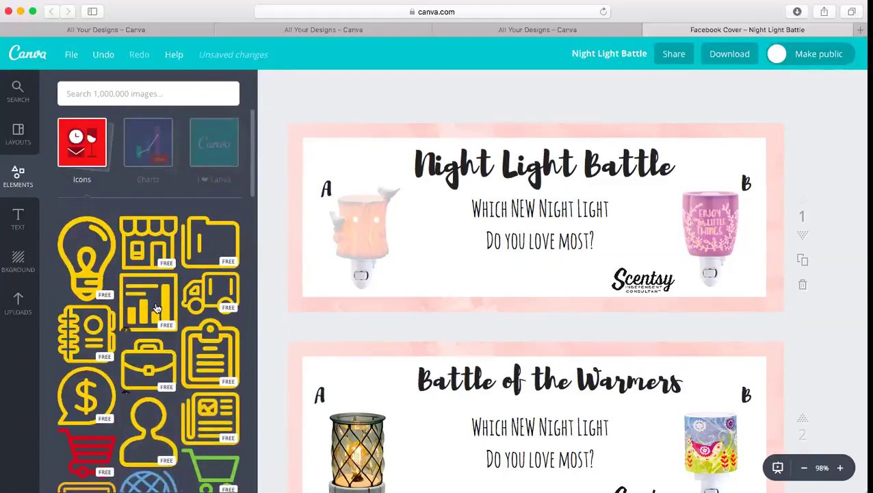
Browse the Charts element collection
click(148, 247)
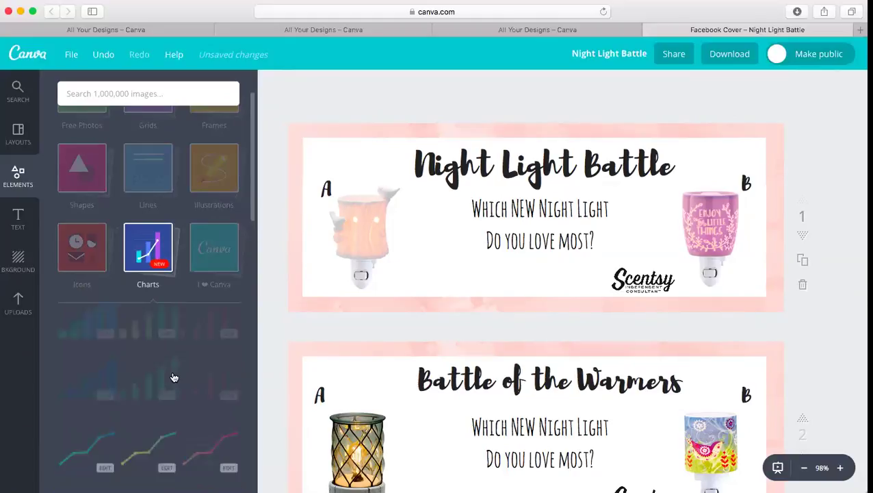
scroll(174, 377, down, 2)
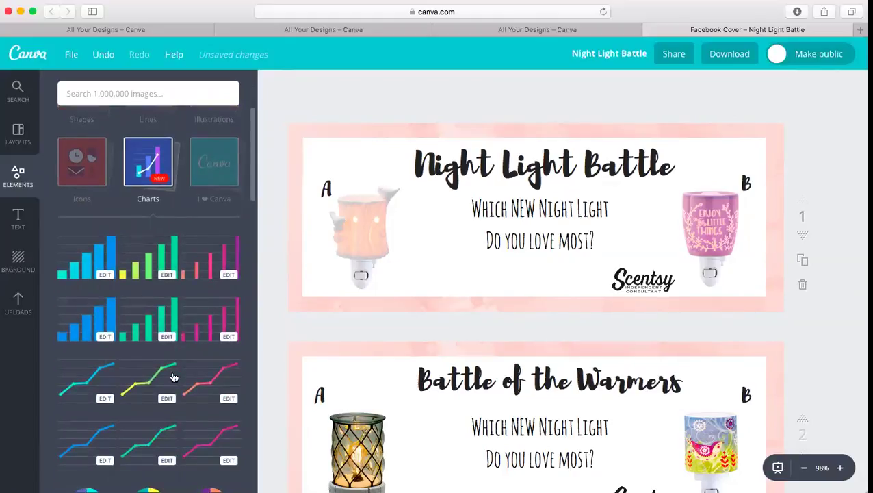
scroll(174, 377, down, 3)
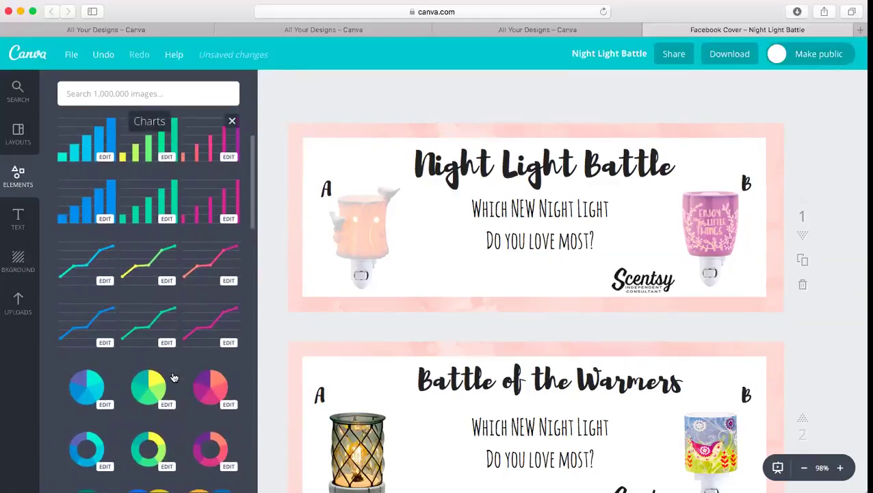
scroll(174, 377, up, 5)
scroll(174, 377, down, 1)
Browse the I ❤ Canva collection, then scroll back up to the category overview
click(214, 315)
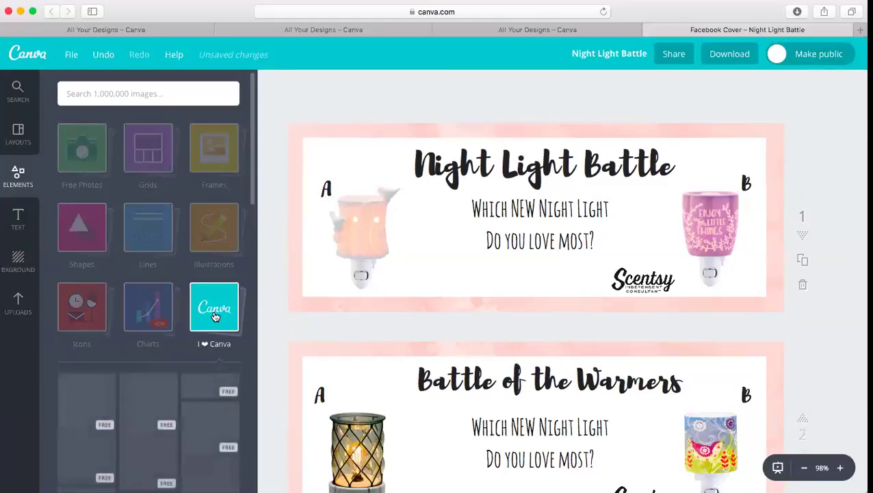
scroll(214, 316, down, 5)
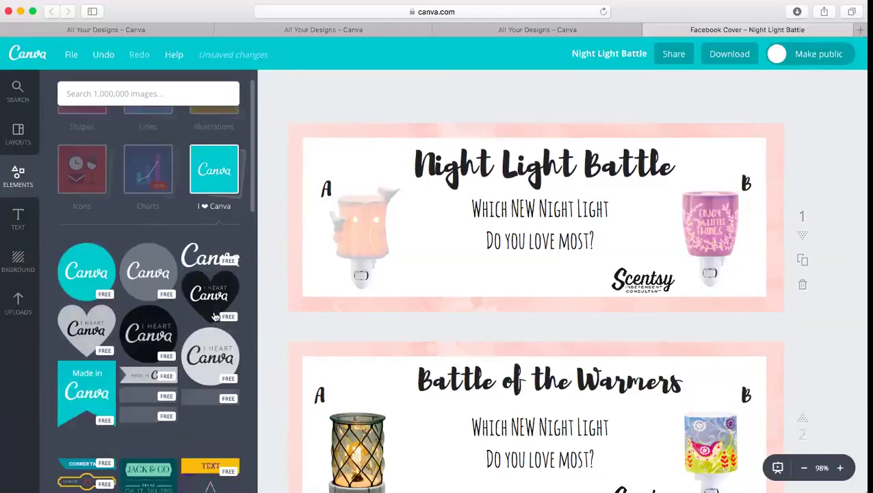
scroll(214, 316, down, 4)
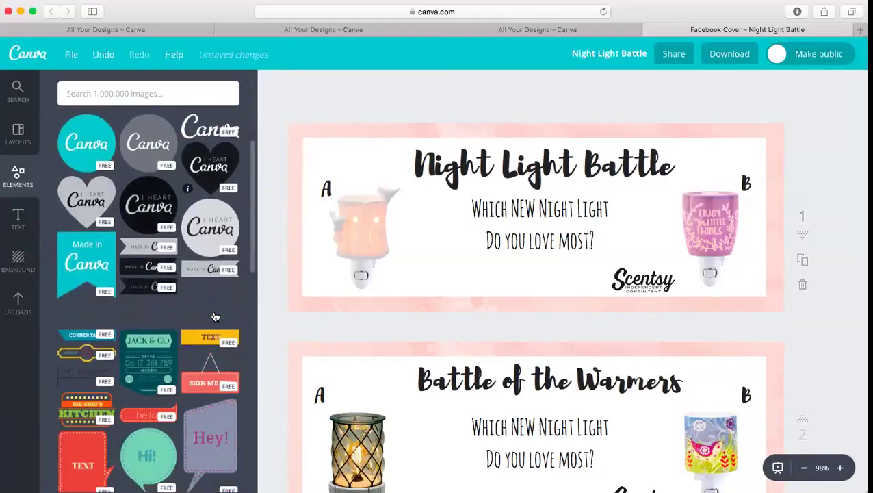
scroll(213, 313, down, 7)
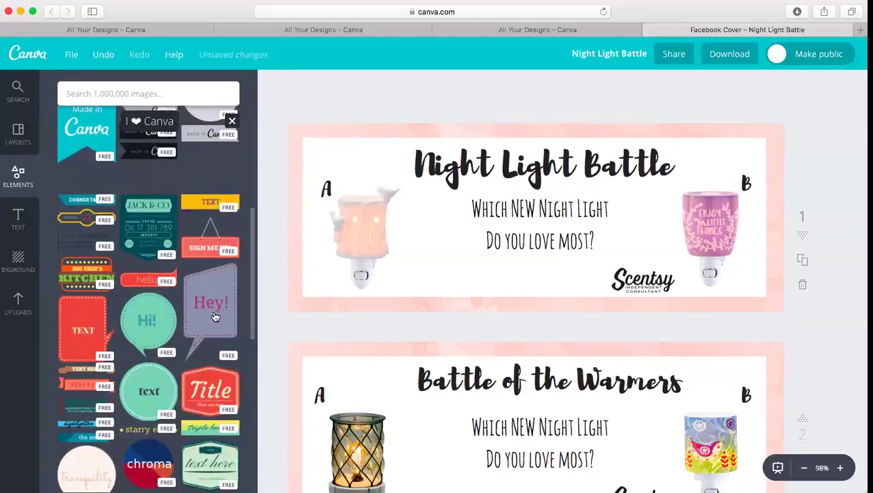
scroll(215, 317, down, 4)
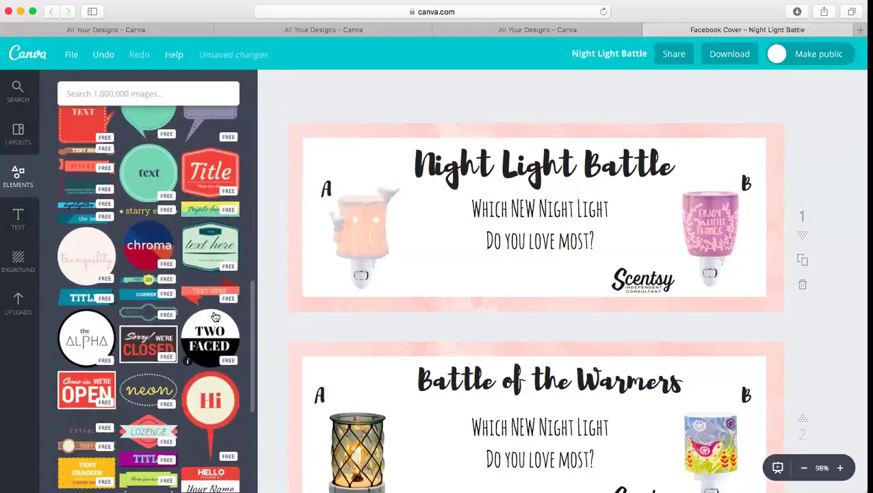
scroll(214, 316, up, 15)
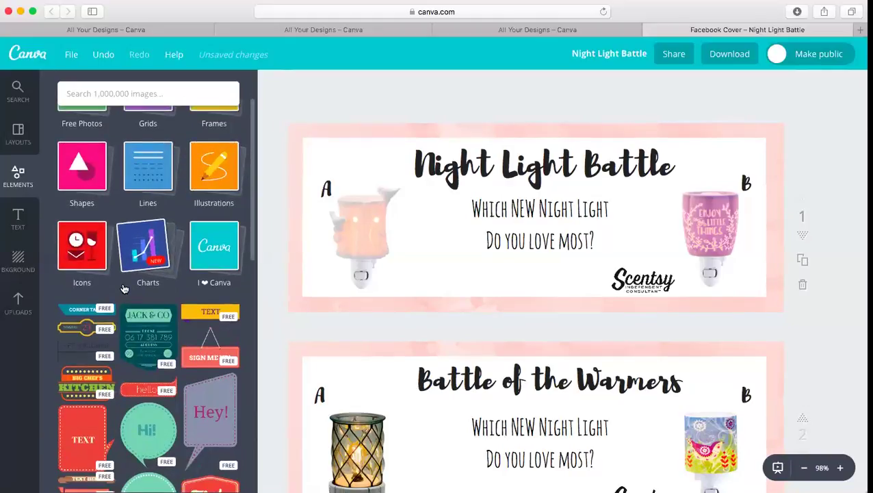
scroll(148, 260, up, 2)
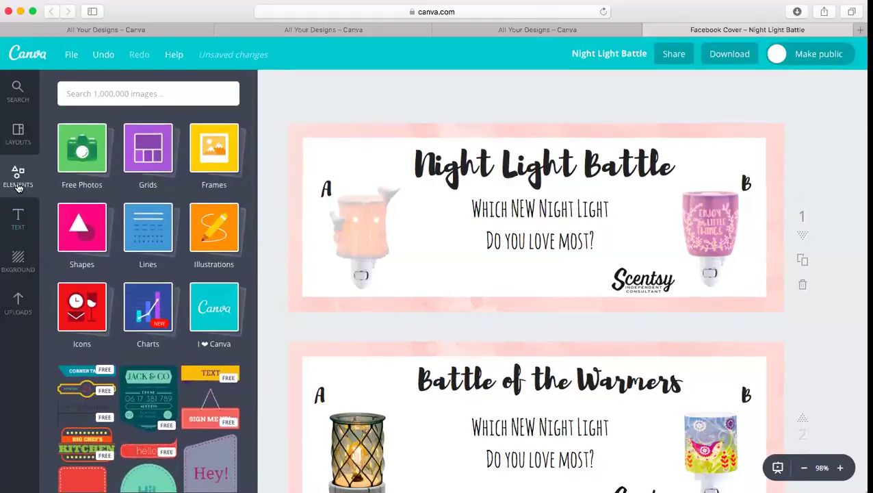
Look over the ready-made layouts and search the image library for fruit
click(20, 131)
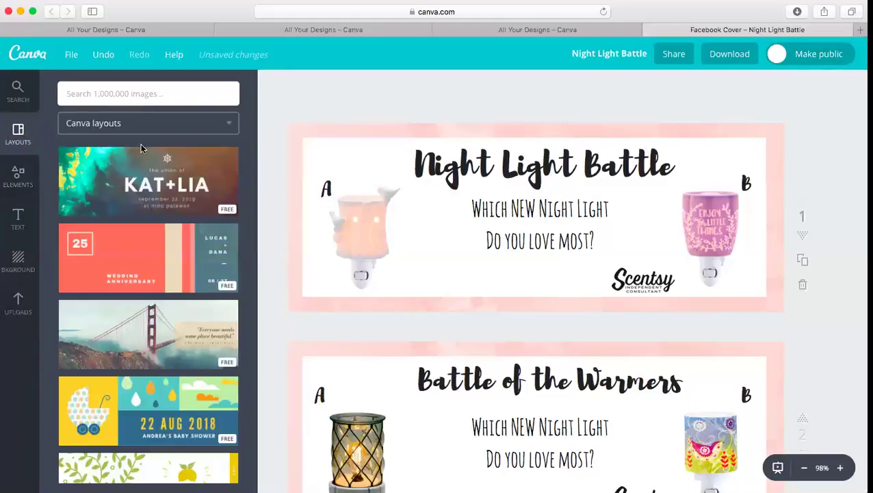
scroll(156, 242, down, 2)
scroll(156, 242, up, 3)
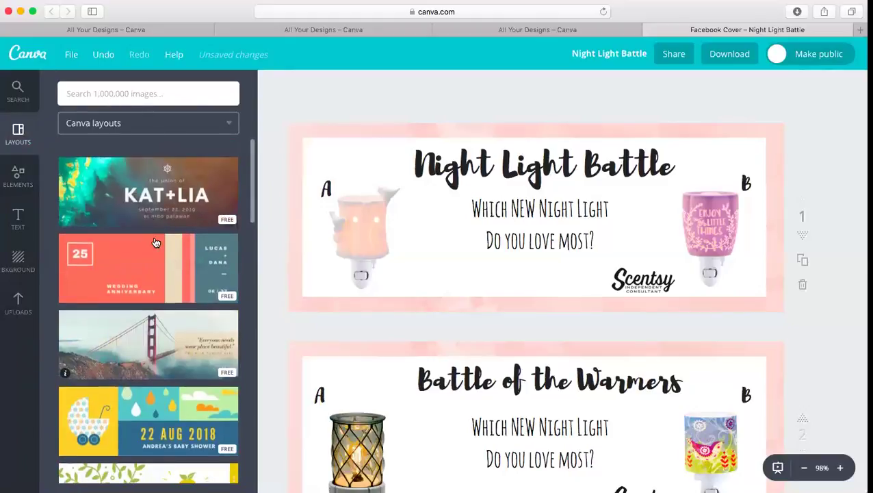
click(126, 93)
text(fruit)
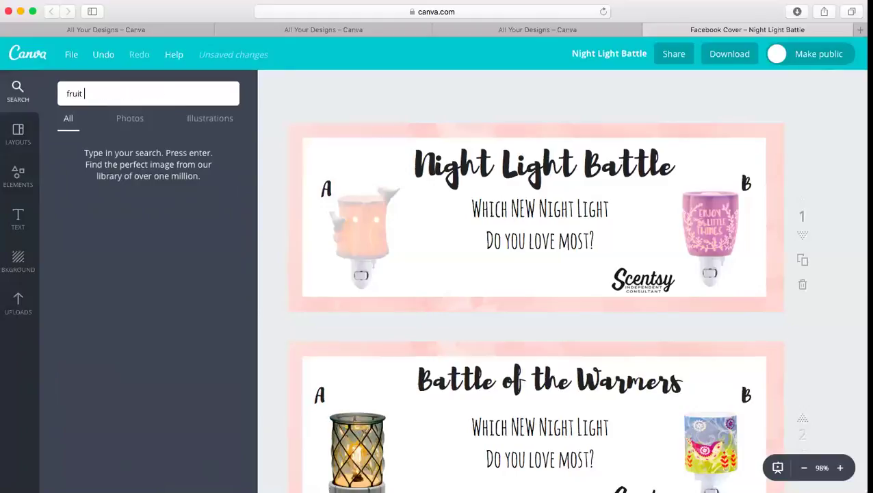
key(Return)
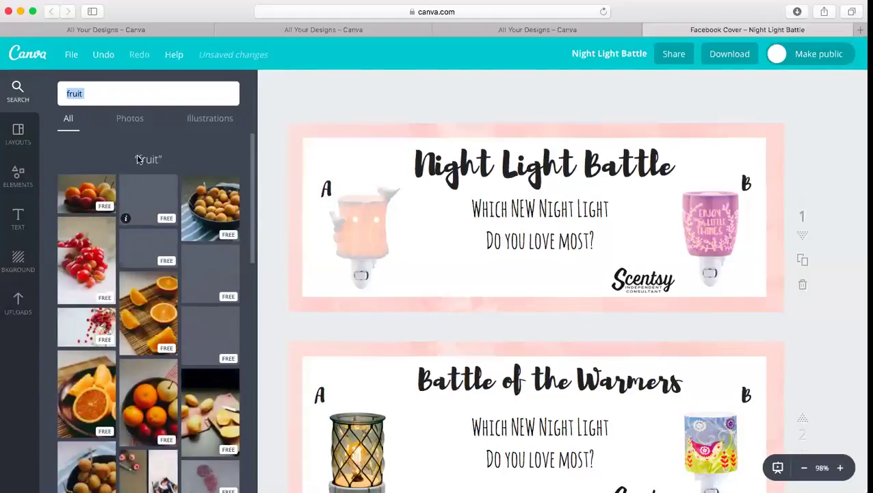
Search for 'stars', scroll the star graphics, then clear the search box
text(star)
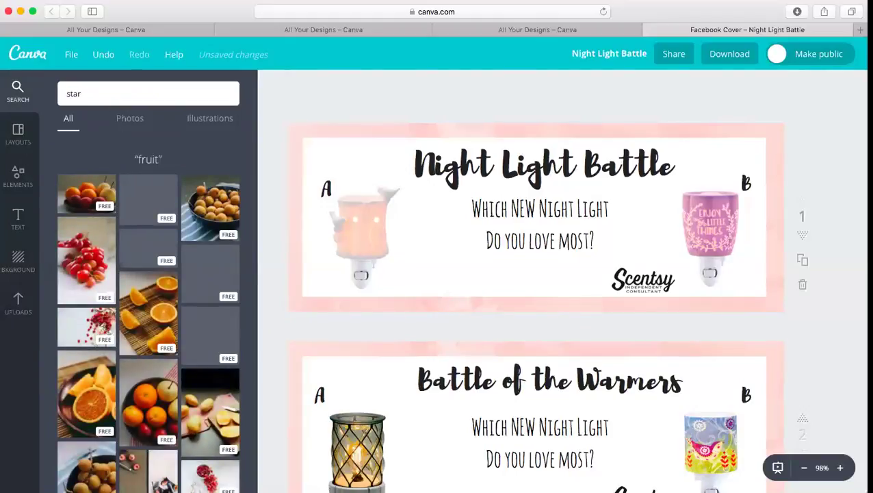
text(s)
key(Return)
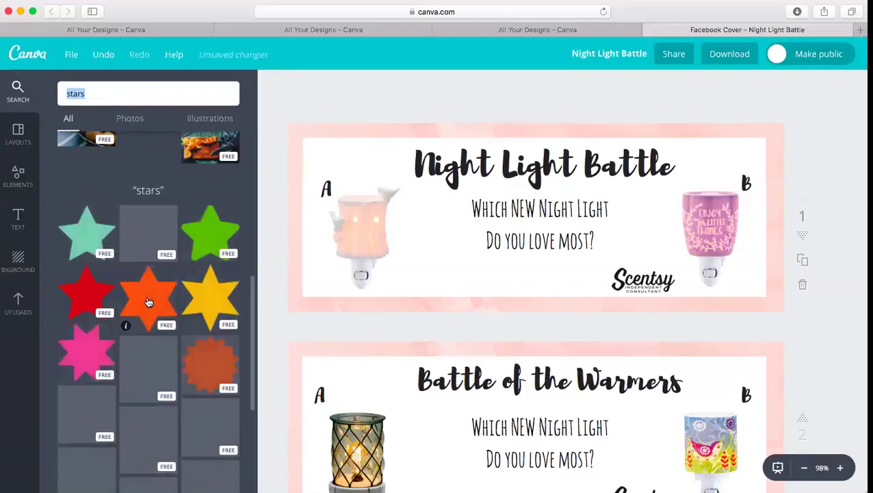
scroll(148, 301, down, 3)
scroll(146, 300, down, 3)
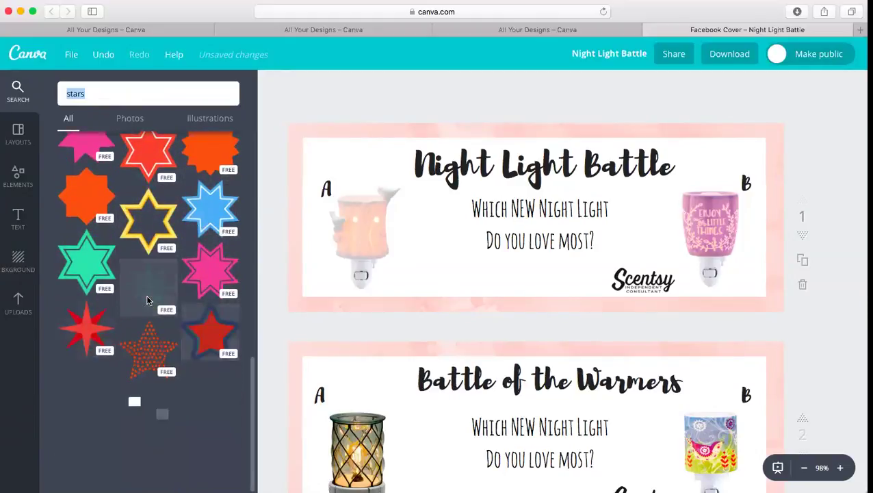
scroll(145, 294, down, 2)
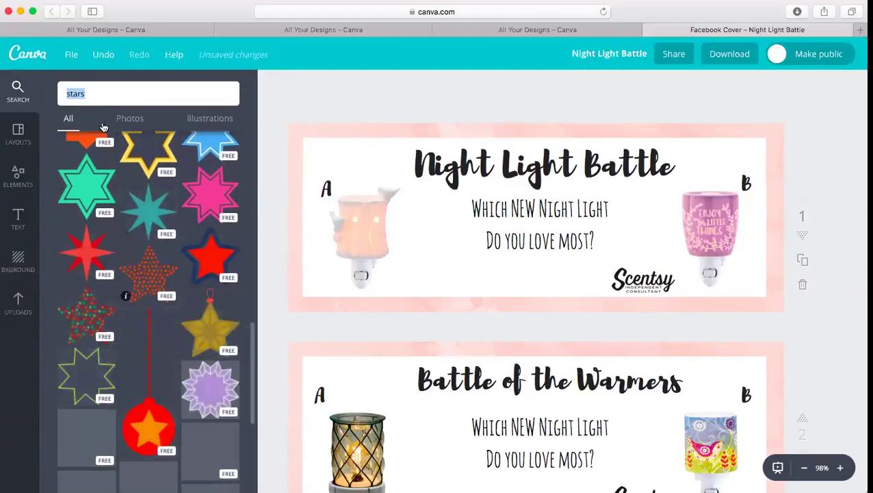
key(BackSpace)
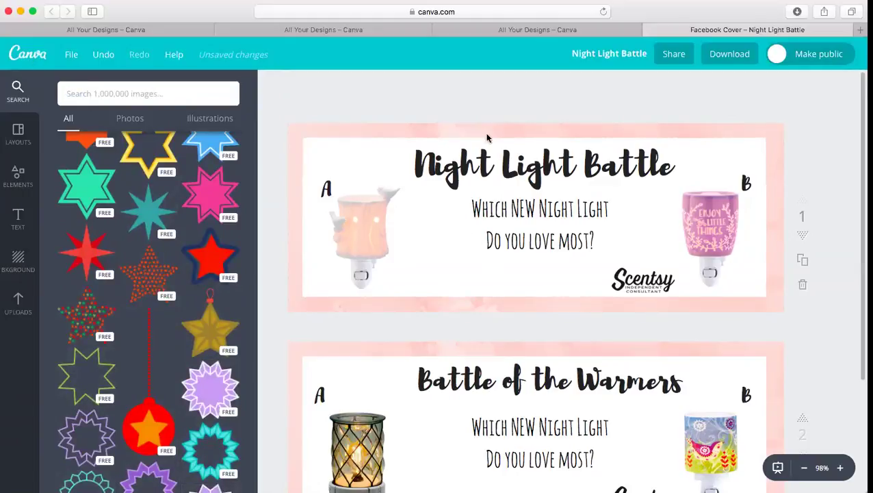
Stay on the design until all changes are saved, then return to All your designs
click(35, 55)
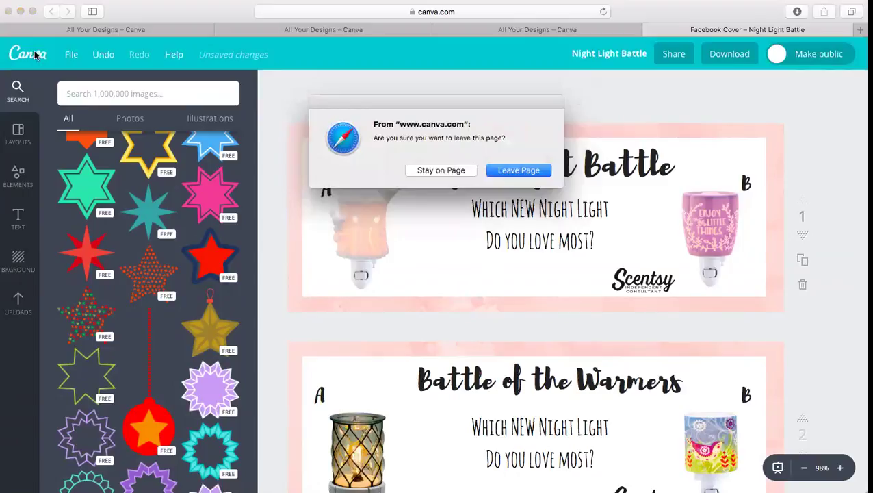
click(442, 170)
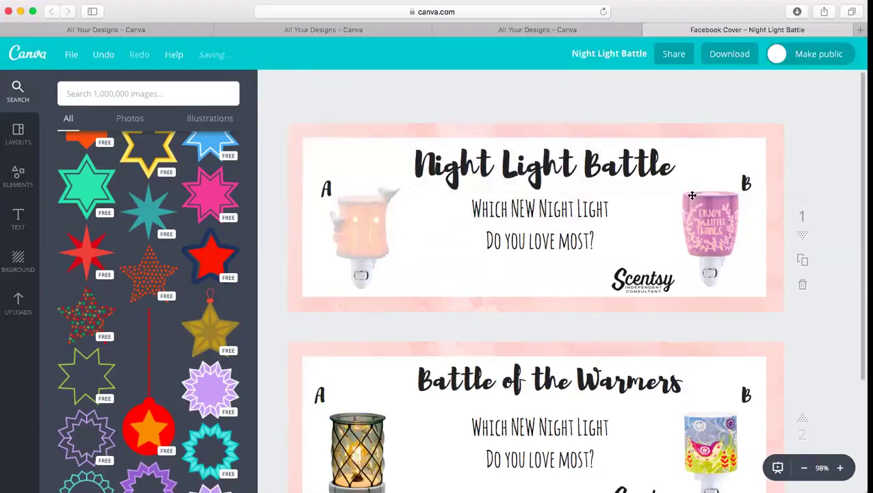
click(30, 62)
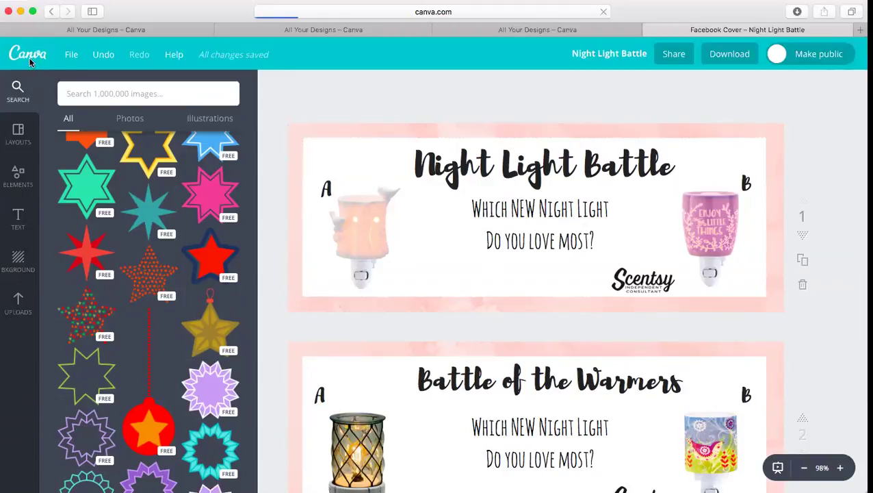
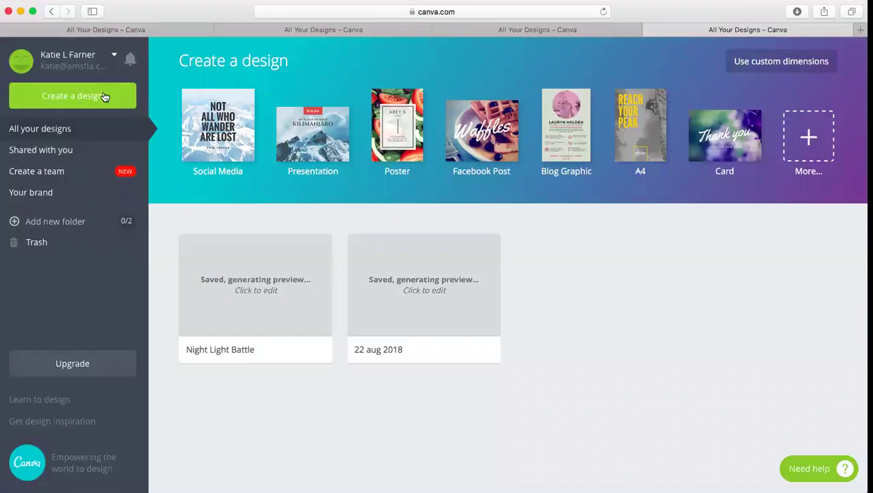
Sign out of Canva and log back in with the Facebook account to load its larger designs library
click(113, 57)
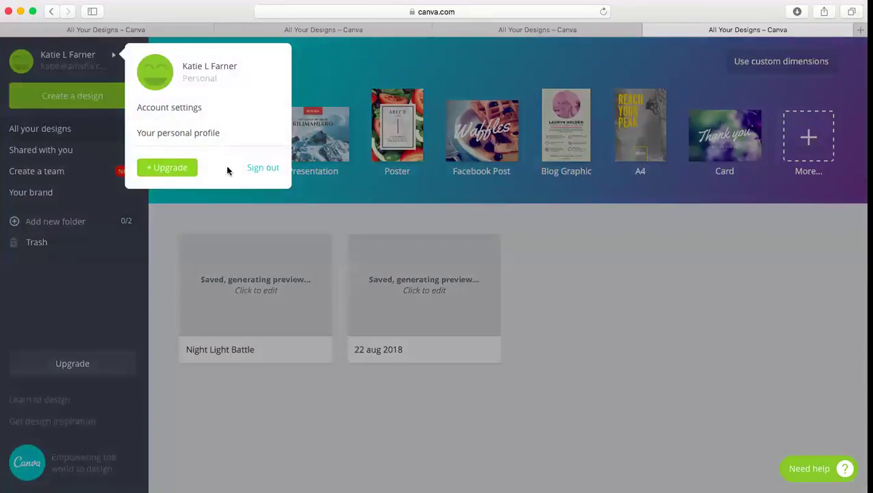
click(262, 168)
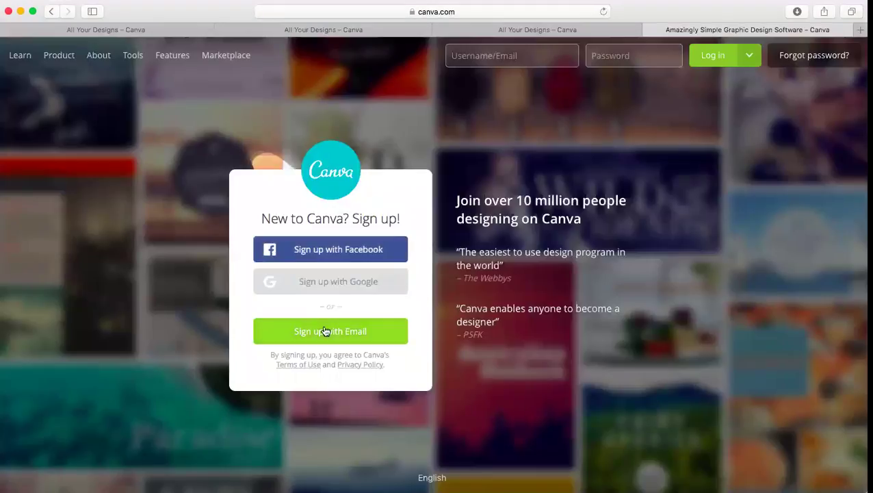
click(329, 248)
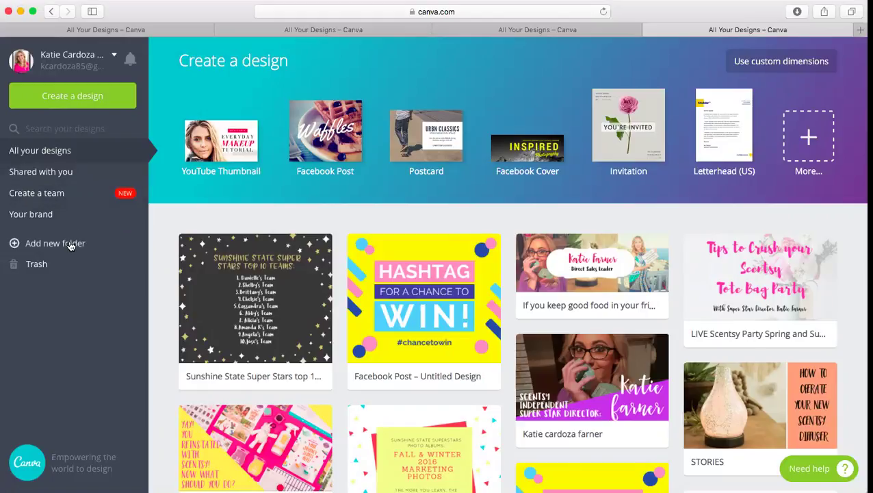
Open Your brand and review the four-colour palette and the Abril Fatface, Trocchi and Arimo fonts
click(43, 215)
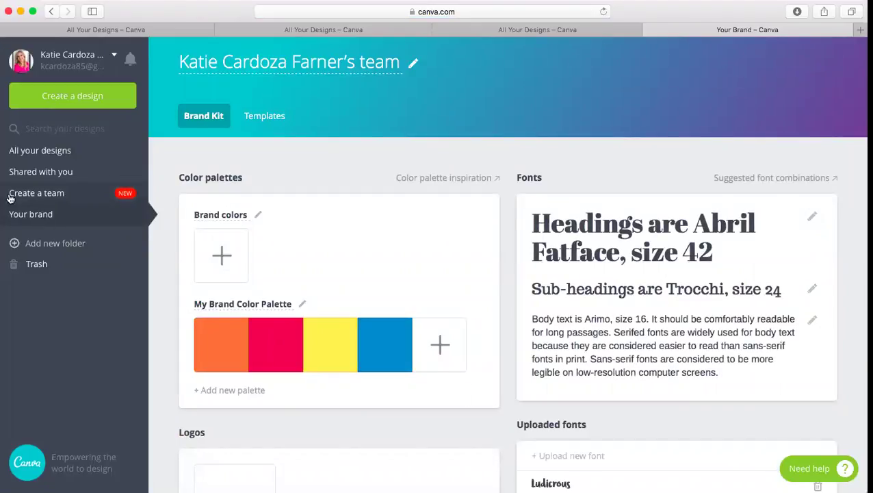
scroll(198, 318, down, 1)
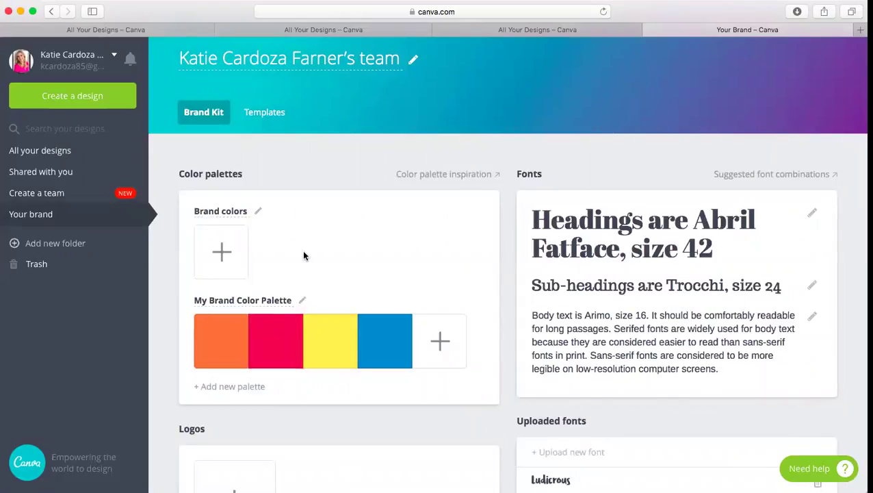
scroll(304, 255, down, 2)
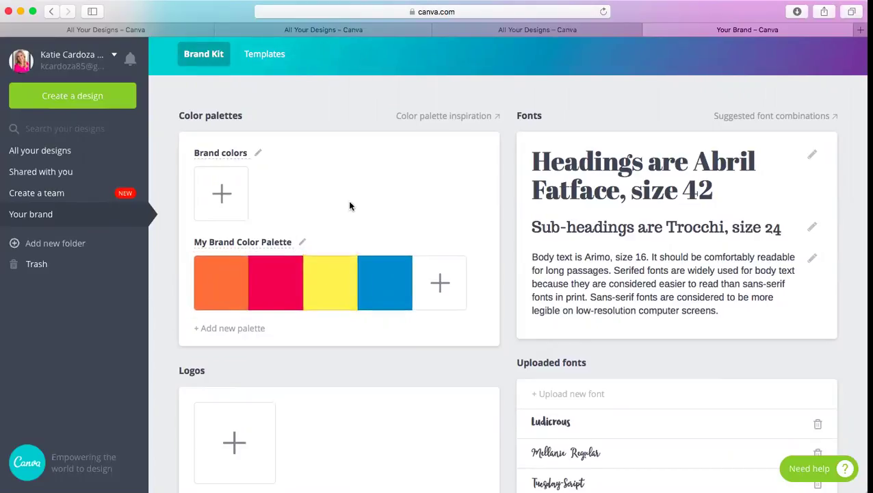
scroll(350, 206, down, 2)
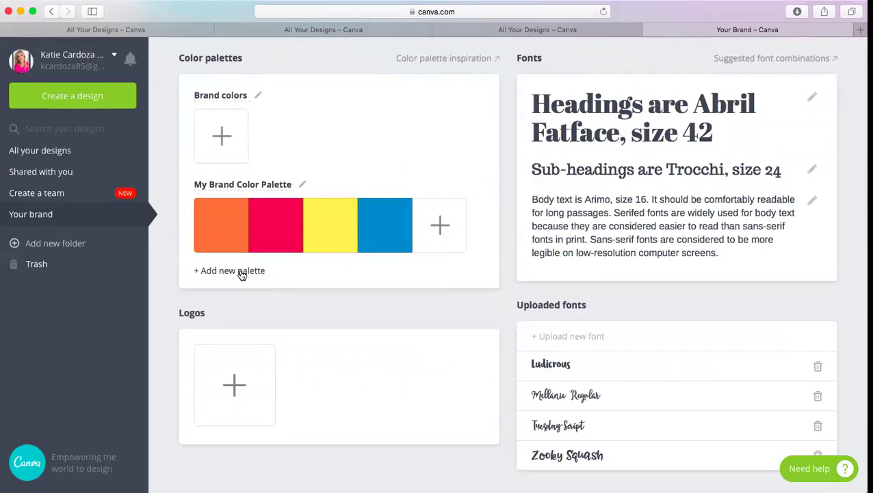
Create a second brand palette with a pink swatch and a teal swatch
click(241, 272)
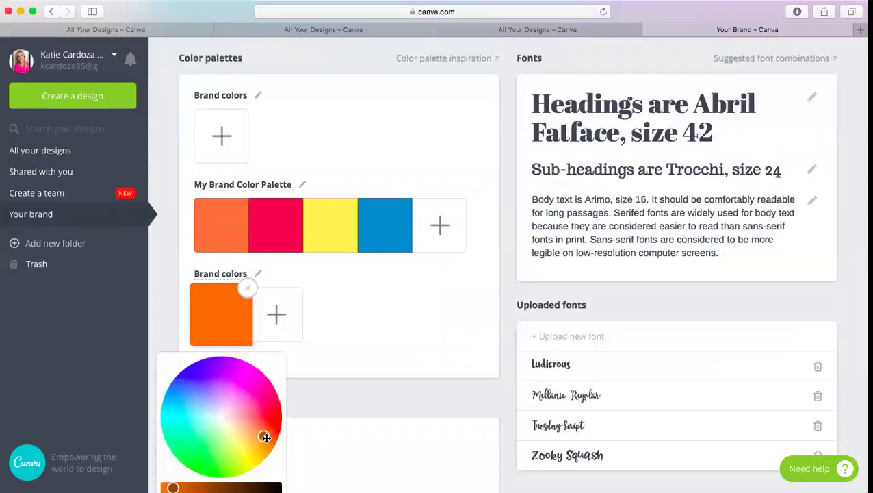
drag(266, 437, 254, 409)
click(330, 330)
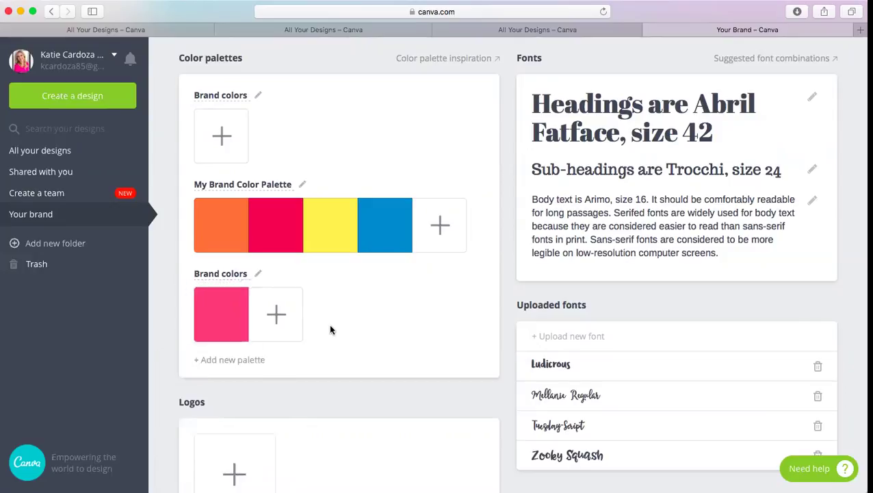
click(286, 315)
drag(256, 372, 241, 410)
click(467, 277)
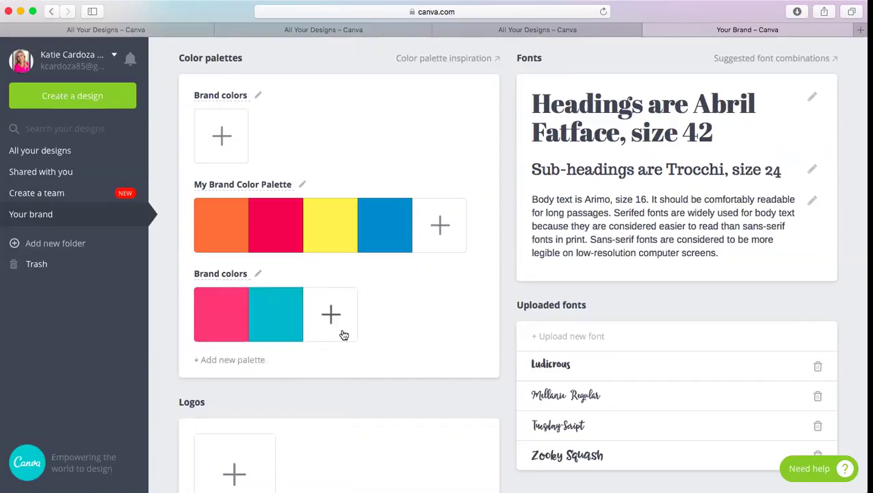
scroll(344, 335, down, 4)
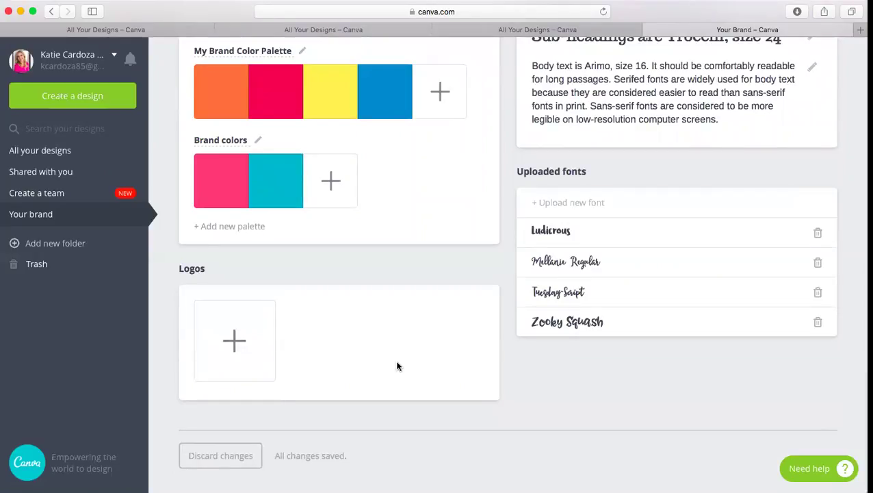
scroll(610, 336, up, 3)
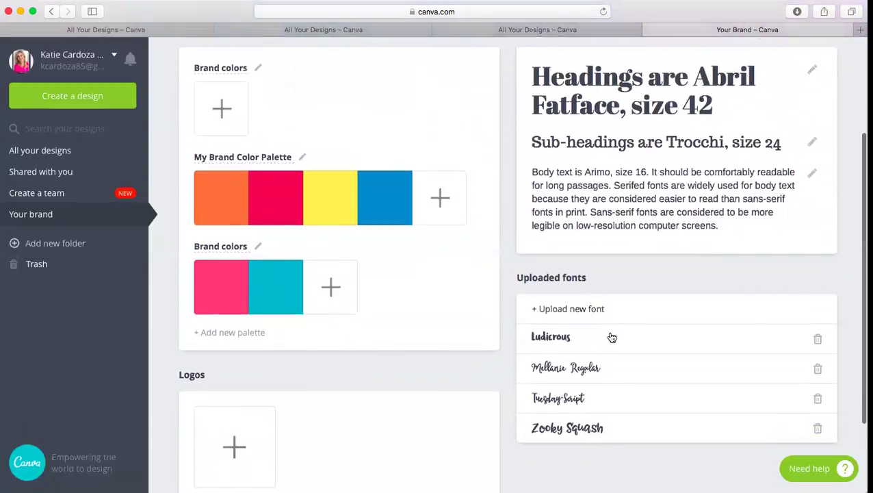
scroll(612, 337, down, 3)
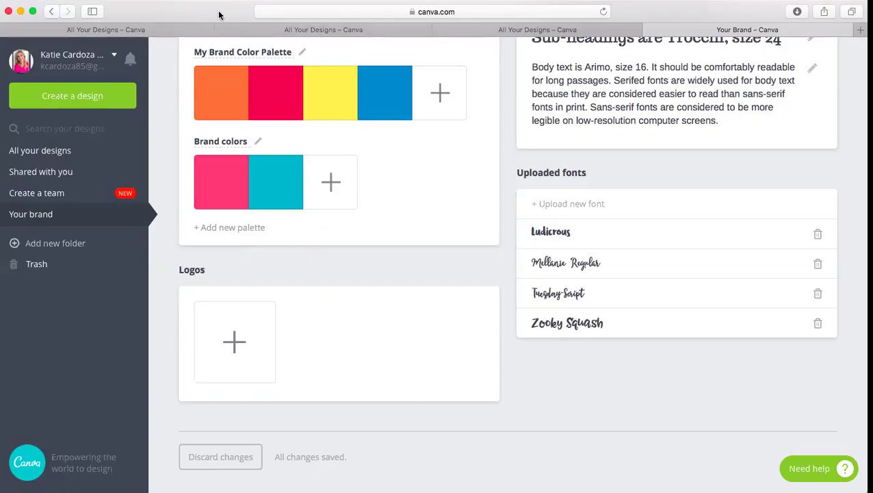
Close the two duplicate All Your Designs tabs, keeping one designs tab active
click(200, 33)
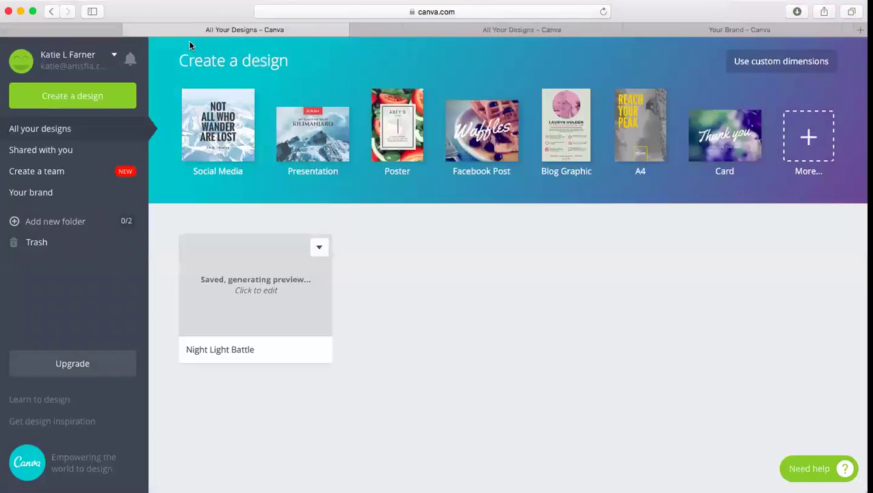
click(5, 29)
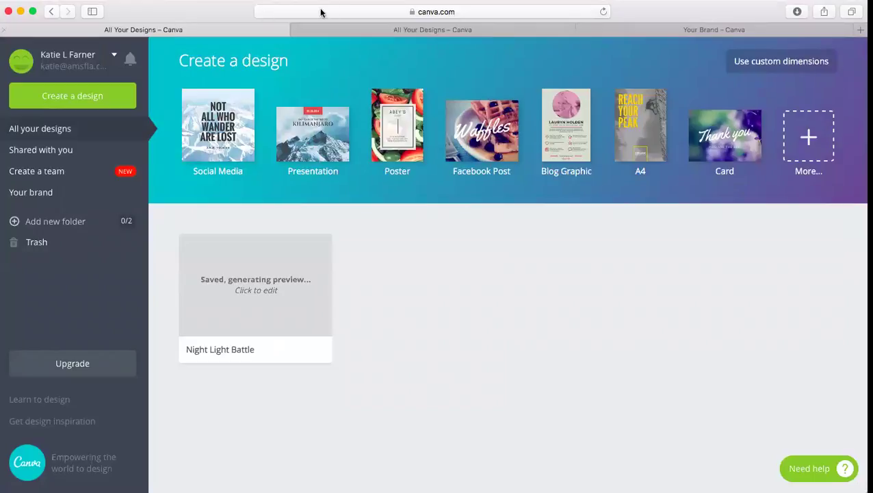
click(344, 32)
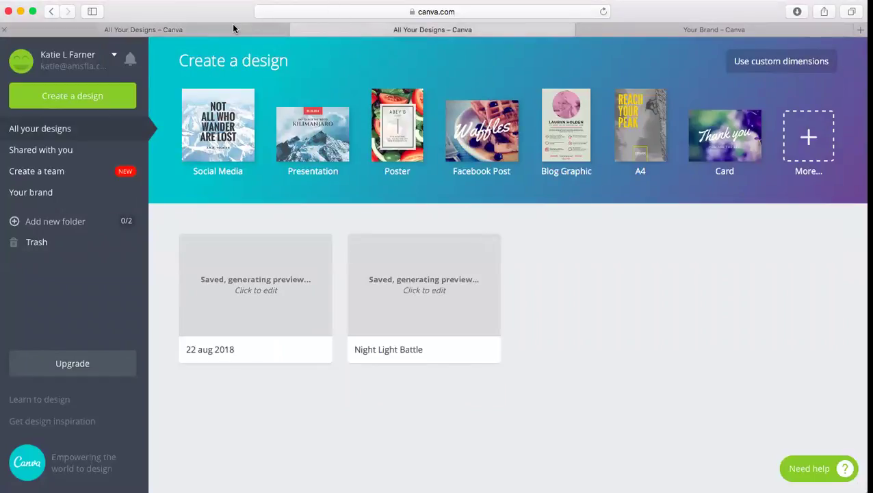
click(297, 28)
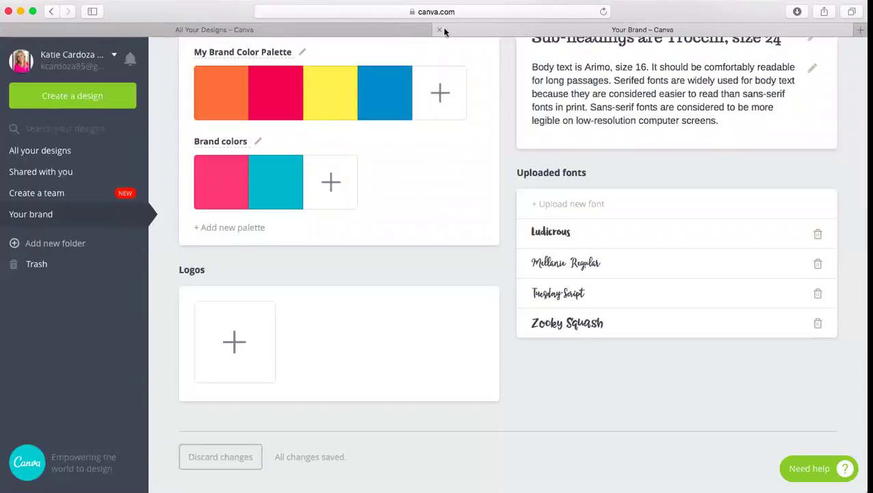
click(357, 27)
Go to dafont.com and scroll through the recently added script fonts
click(316, 12)
key(BackSpace)
text(dafont)
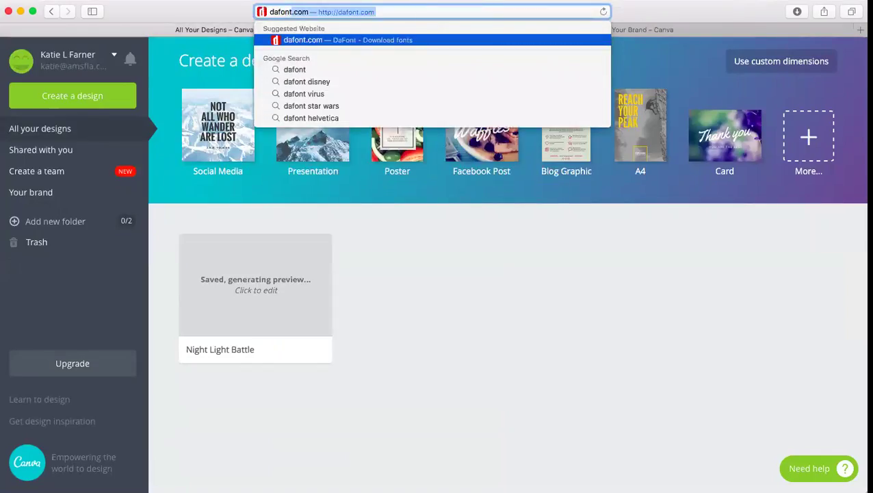
key(Return)
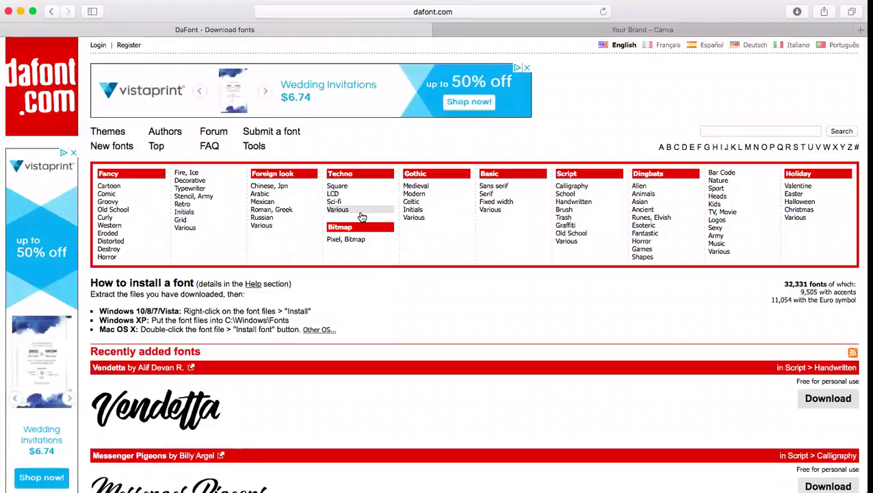
scroll(362, 217, down, 5)
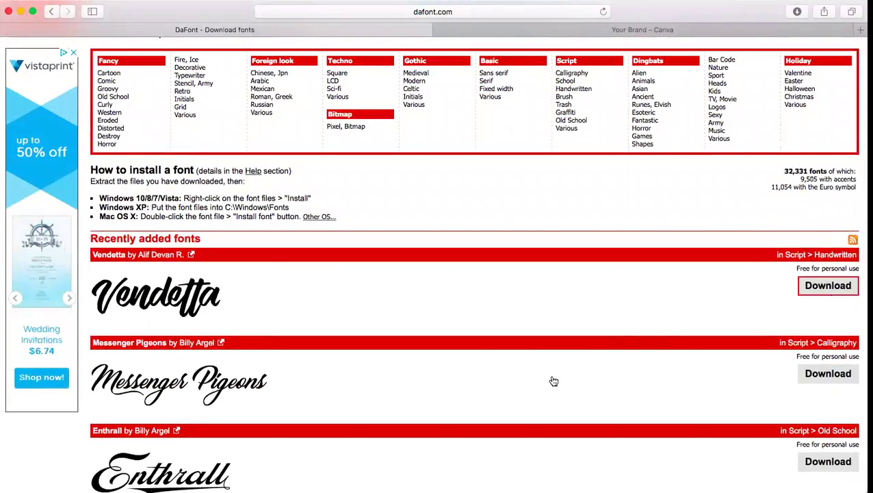
scroll(469, 407, down, 5)
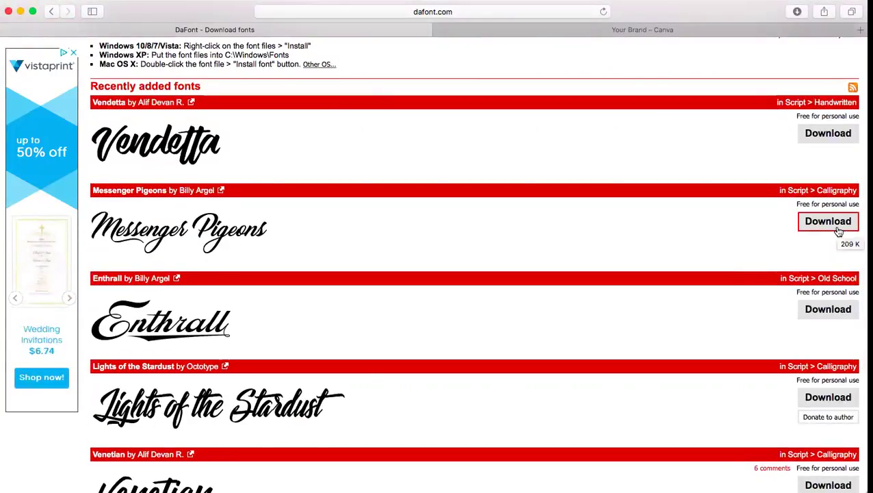
scroll(613, 332, down, 3)
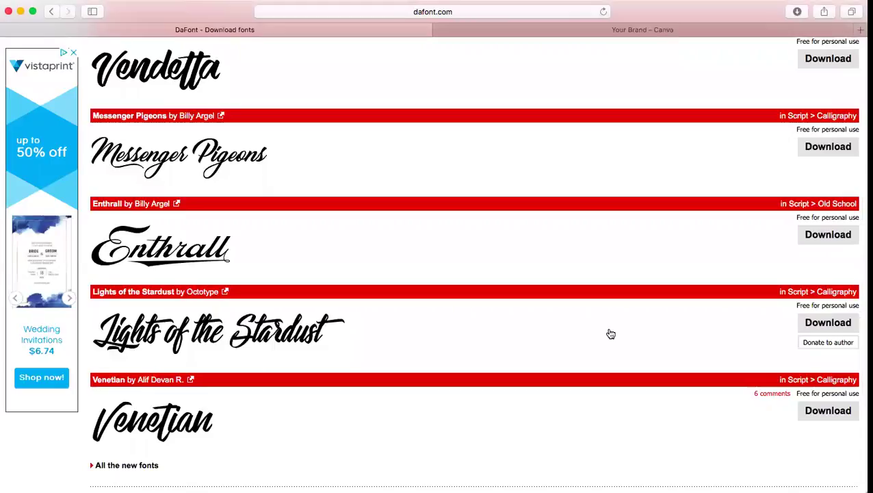
scroll(394, 359, down, 3)
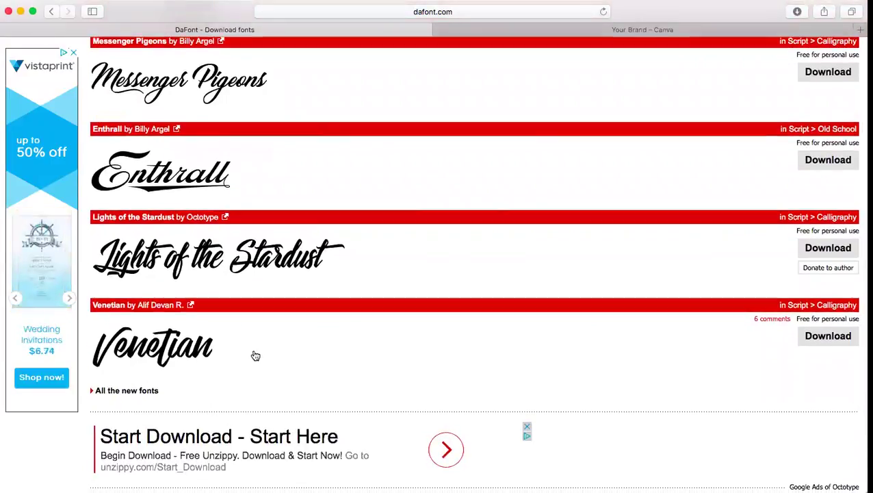
scroll(254, 355, down, 3)
scroll(254, 355, up, 15)
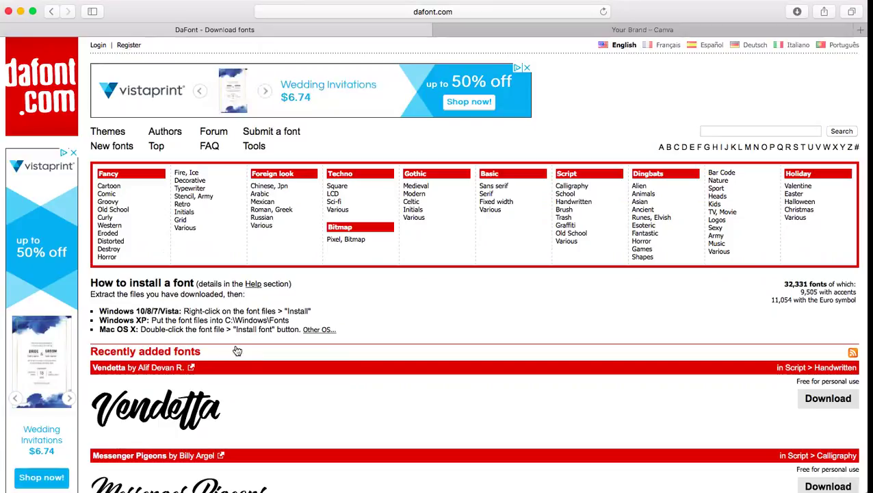
Enter 'font' in the address bar to open fontbundles.net
click(323, 12)
text(font)
key(Return)
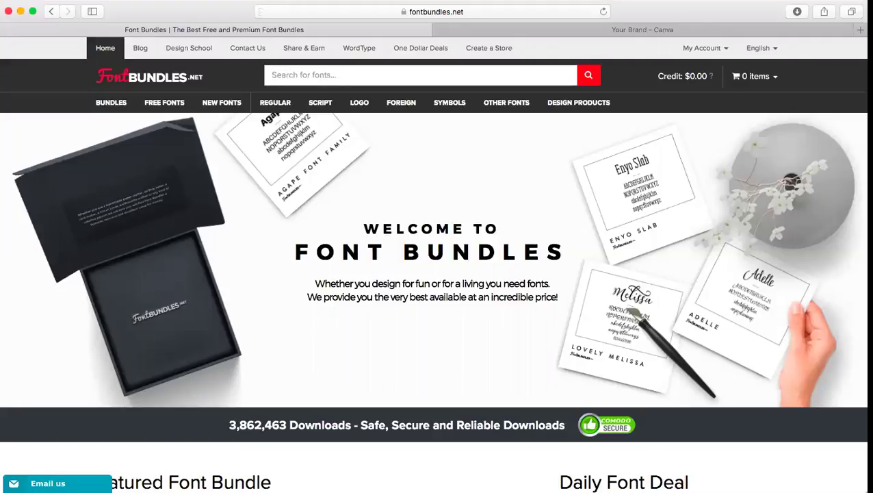
Go to creativemarket.com, skip the discount offer and sign in with Facebook
click(313, 12)
text(creativemarket.com)
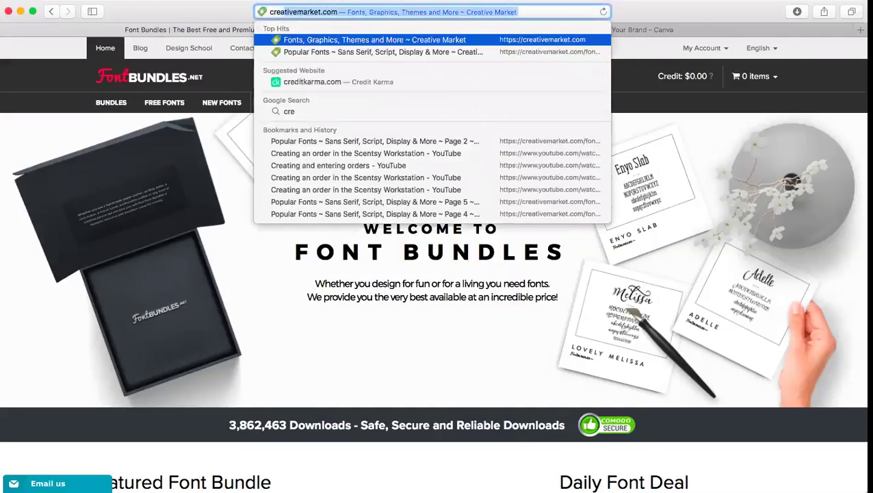
key(Return)
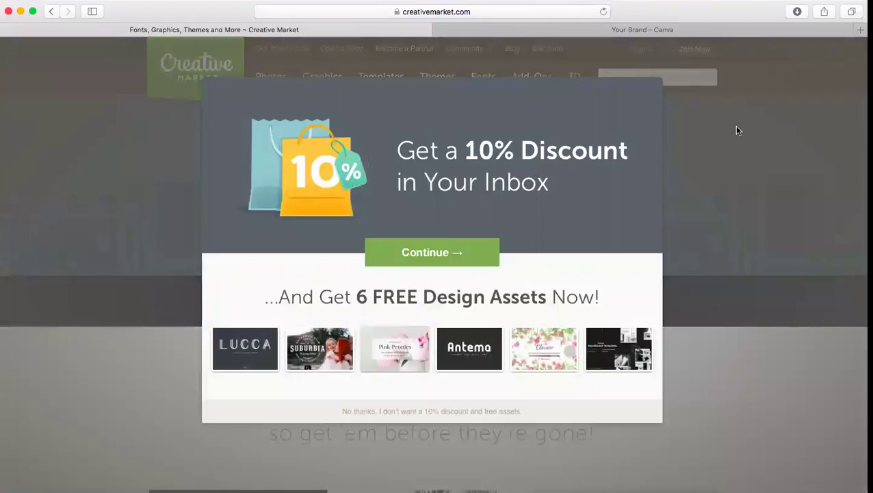
click(441, 253)
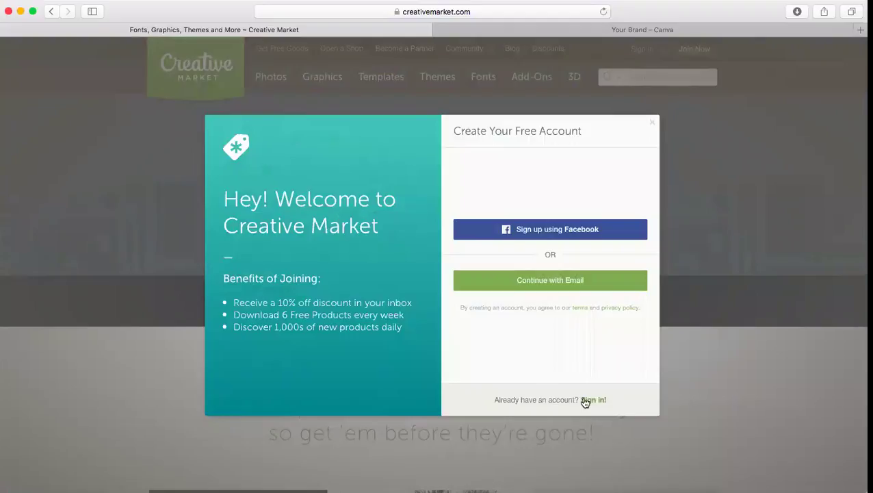
click(554, 229)
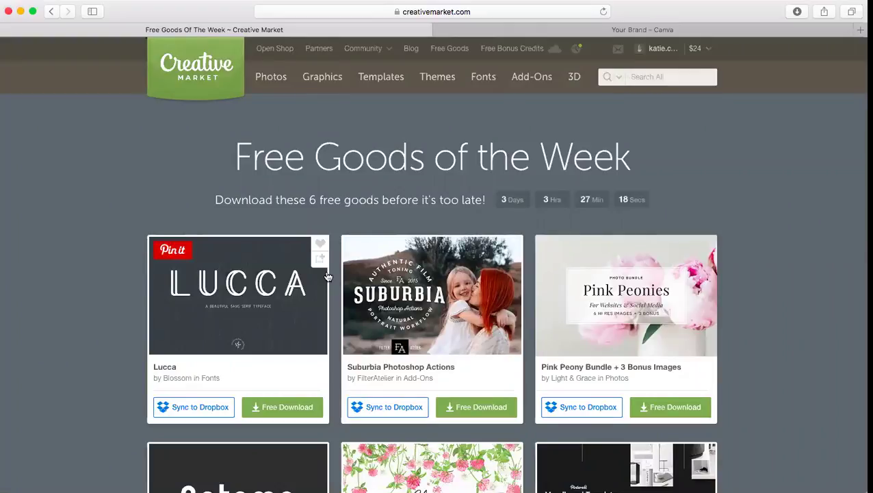
Scroll through this week's Free Goods page and back up
scroll(327, 276, down, 2)
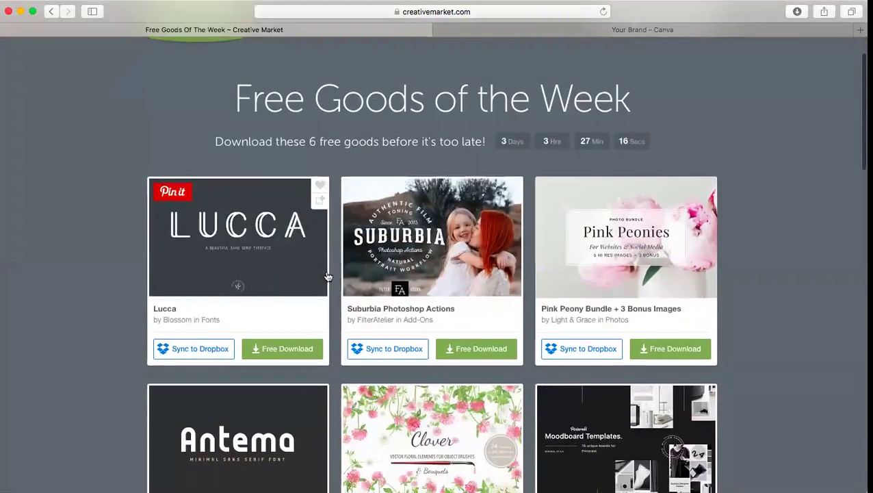
scroll(327, 276, down, 3)
scroll(327, 276, down, 3)
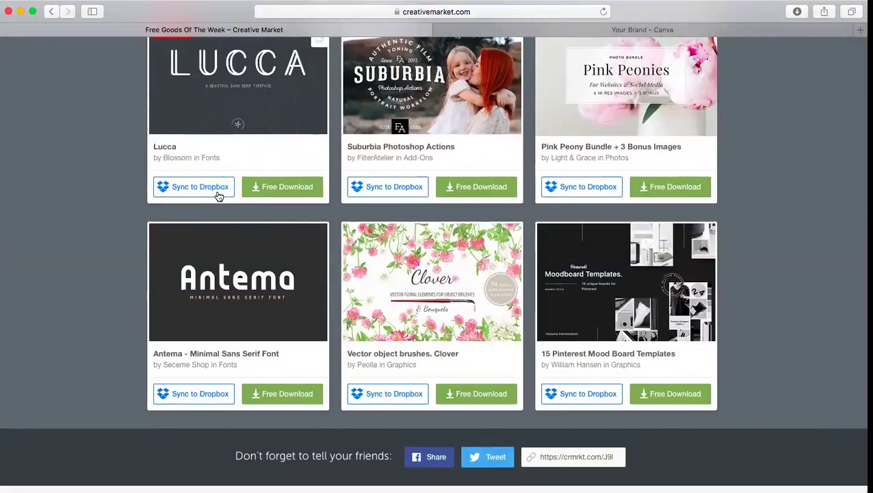
scroll(218, 196, up, 3)
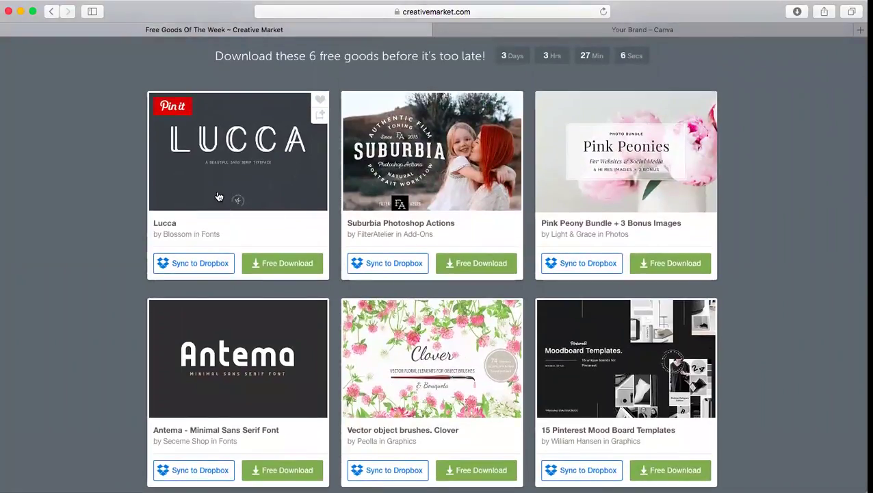
scroll(219, 197, up, 5)
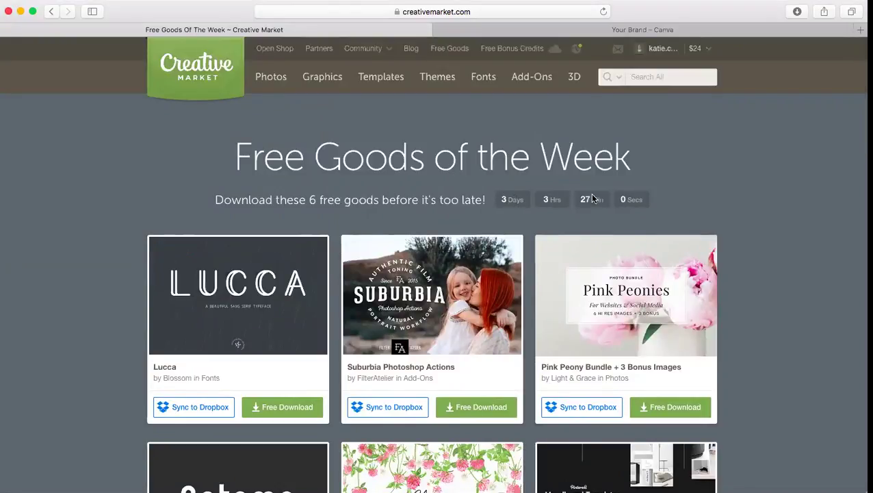
Open Popular Fonts from the Fonts menu and browse the script font results
mouse_move(261, 87)
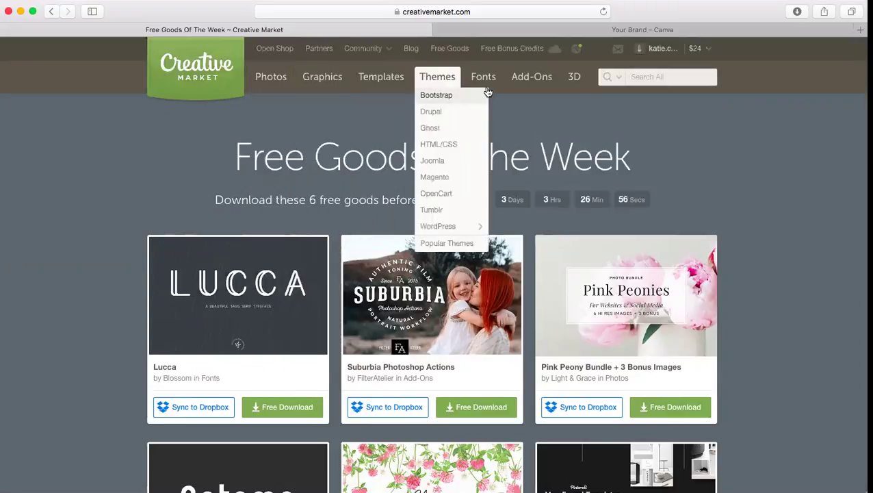
mouse_move(486, 74)
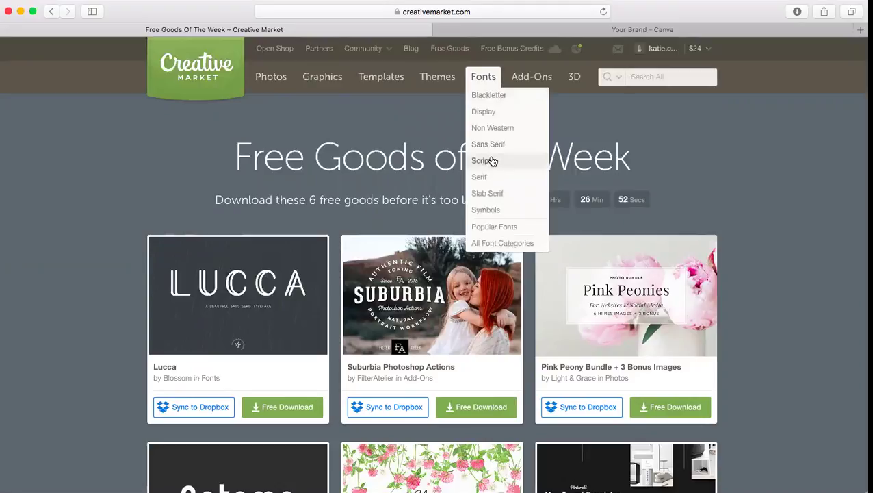
click(497, 226)
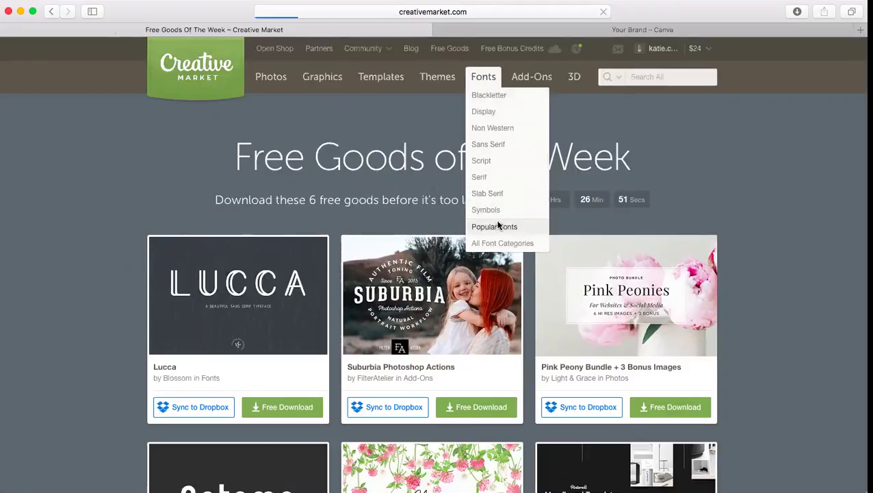
scroll(497, 226, down, 3)
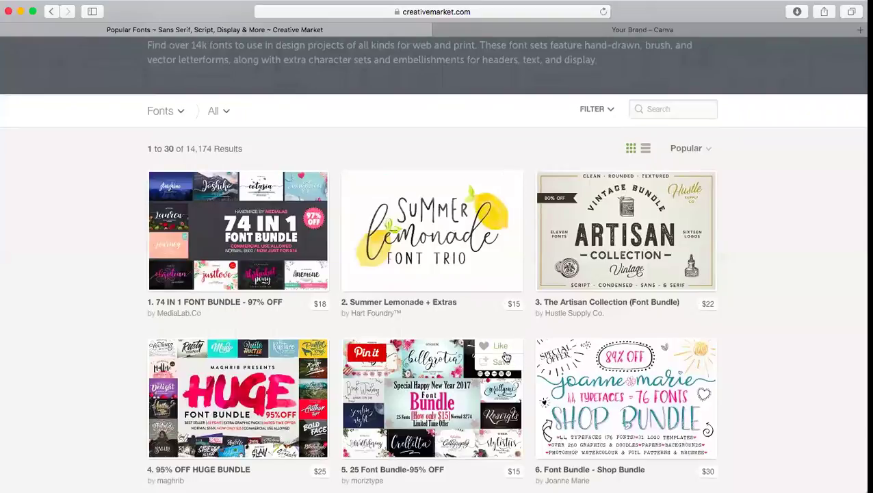
scroll(506, 356, down, 10)
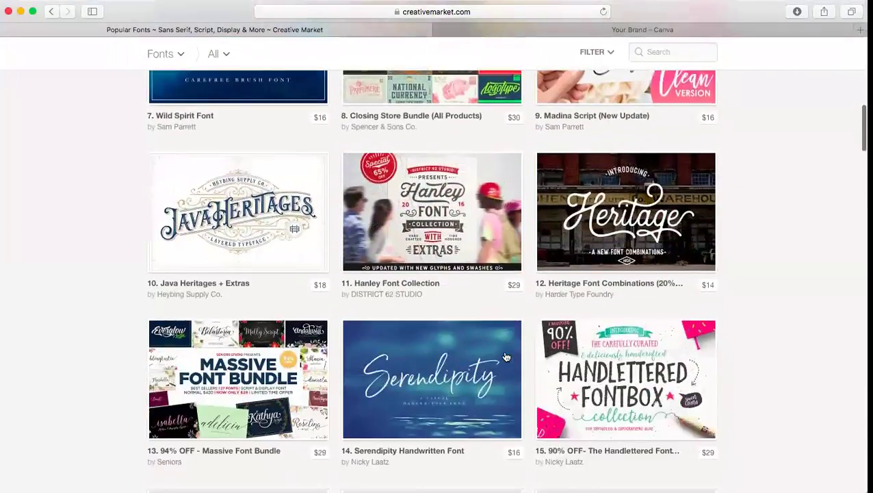
scroll(506, 357, down, 7)
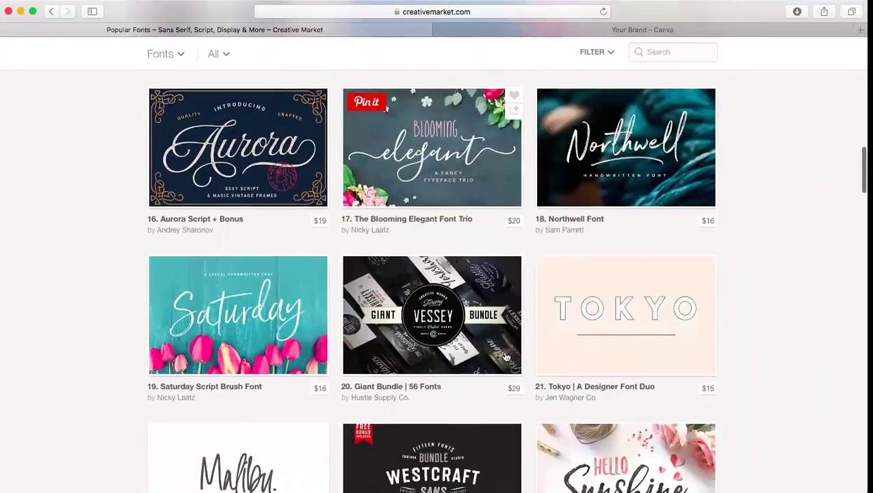
scroll(505, 356, down, 3)
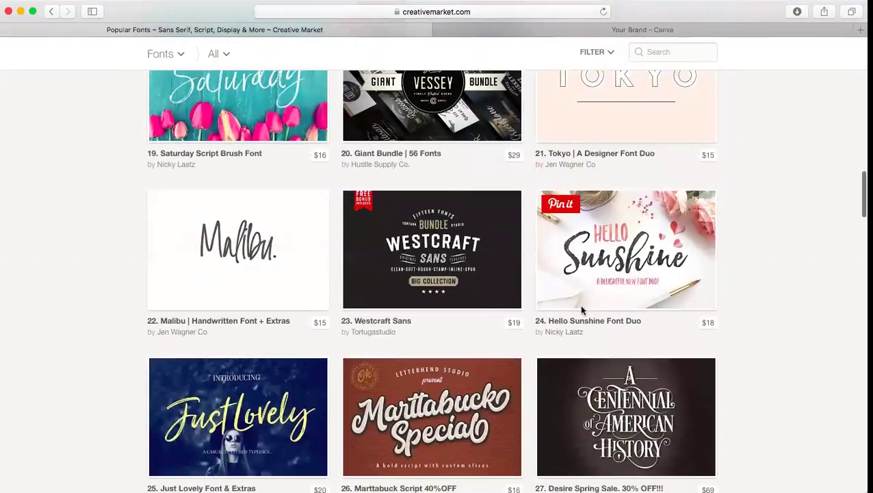
Open the Hello Sunshine Font Duo product page and enter a name as preview text
click(591, 281)
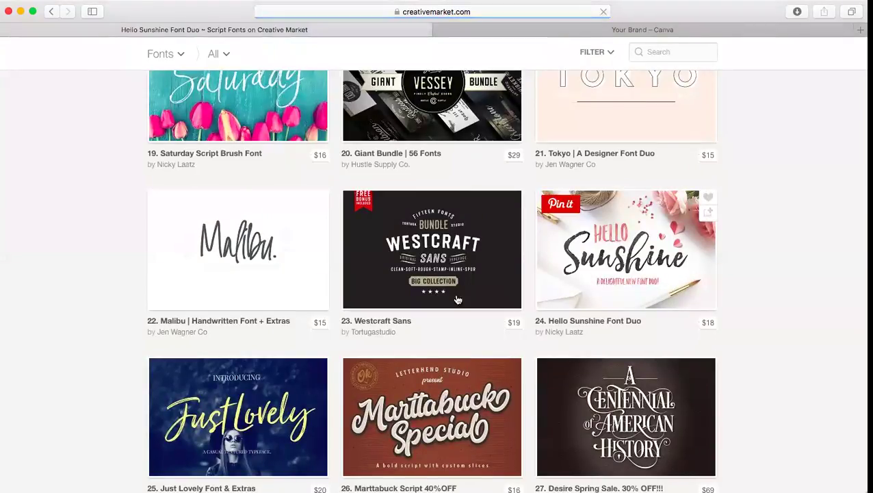
scroll(422, 312, down, 3)
scroll(422, 312, down, 20)
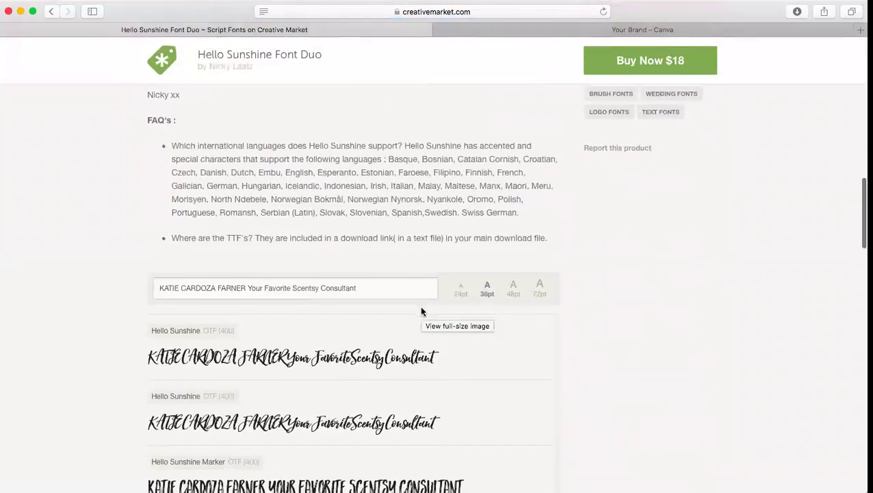
scroll(422, 313, down, 2)
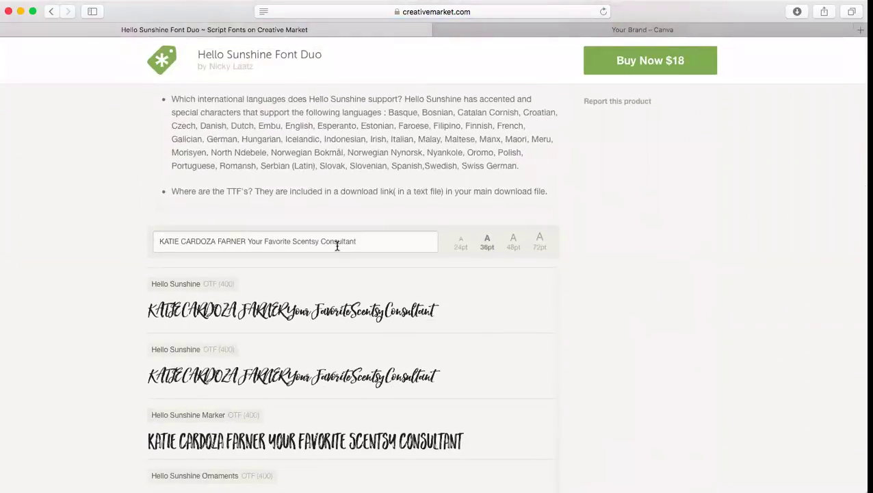
triple_click(336, 246)
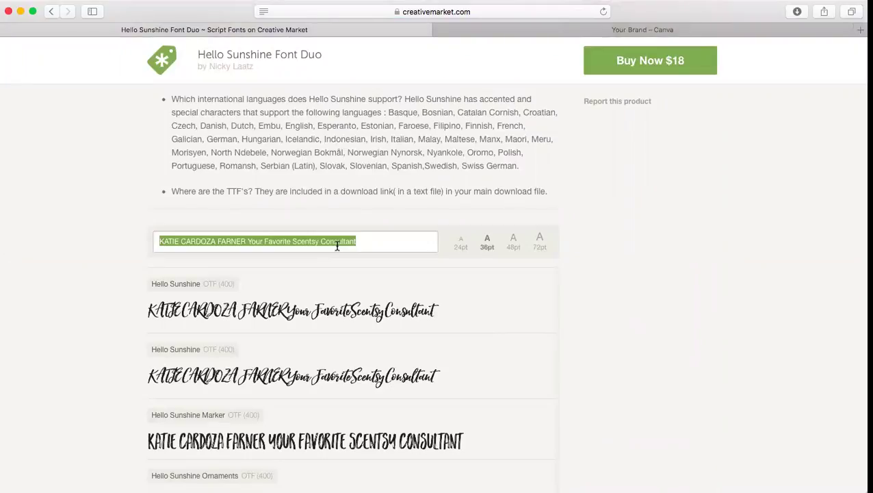
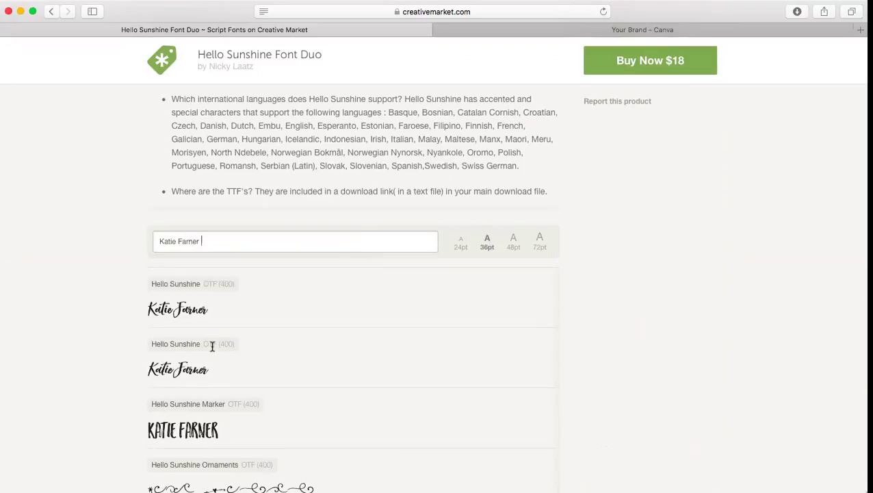
Enlarge the font previews to 48pt and retype the name in capitals
scroll(181, 296, down, 1)
scroll(192, 362, down, 3)
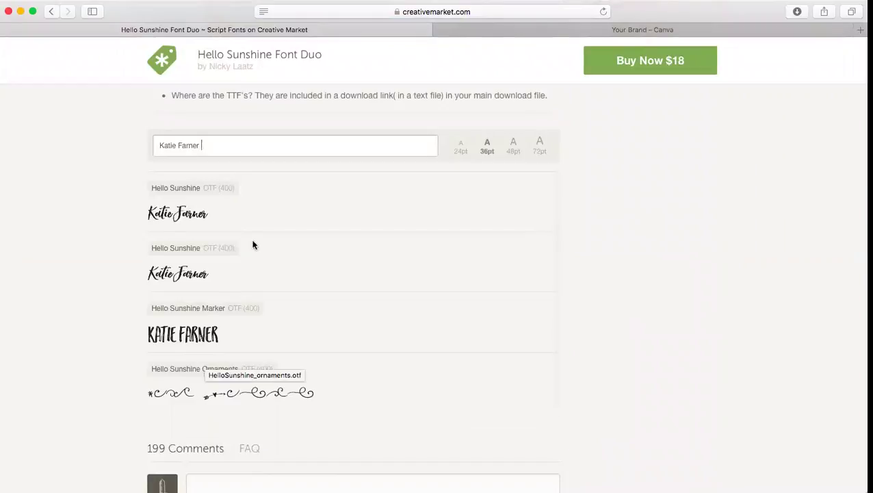
click(514, 152)
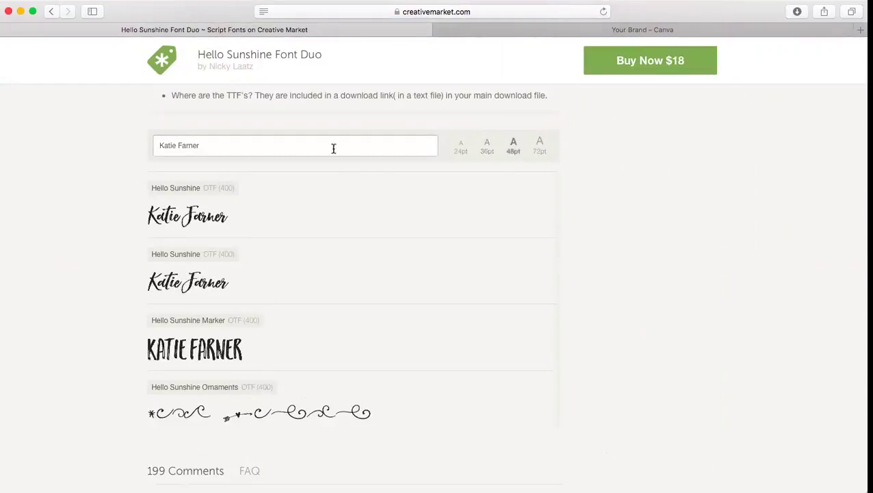
triple_click(255, 140)
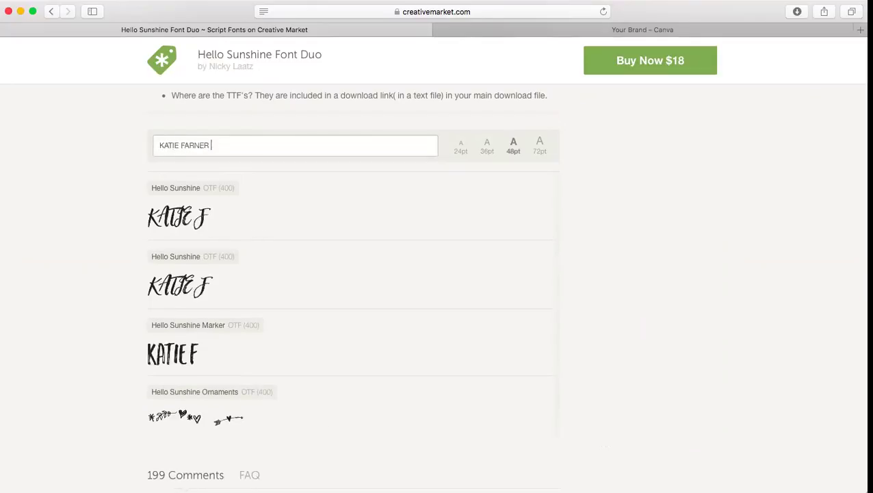
Review the capitalised previews, then close the Creative Market tab
scroll(303, 327, down, 3)
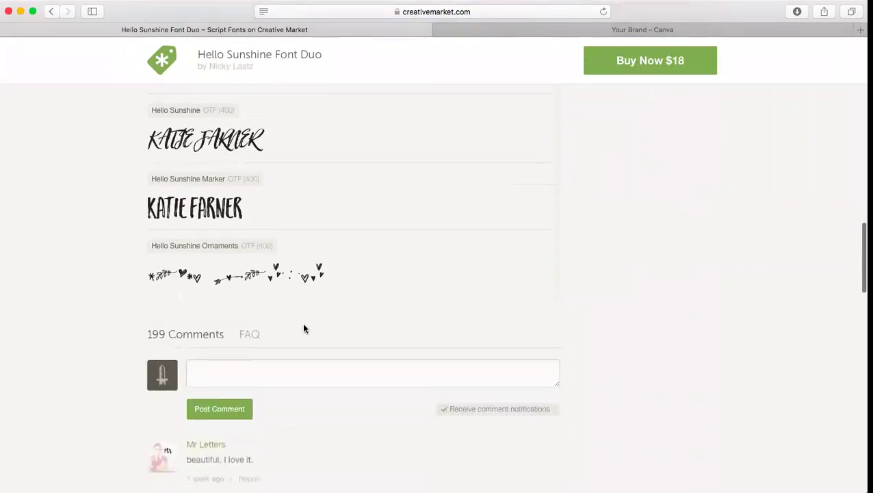
scroll(295, 325, up, 2)
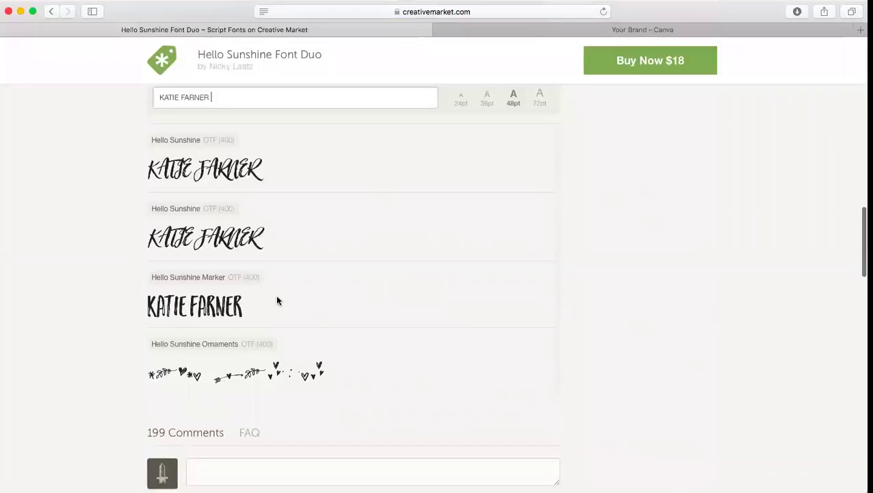
scroll(253, 313, up, 15)
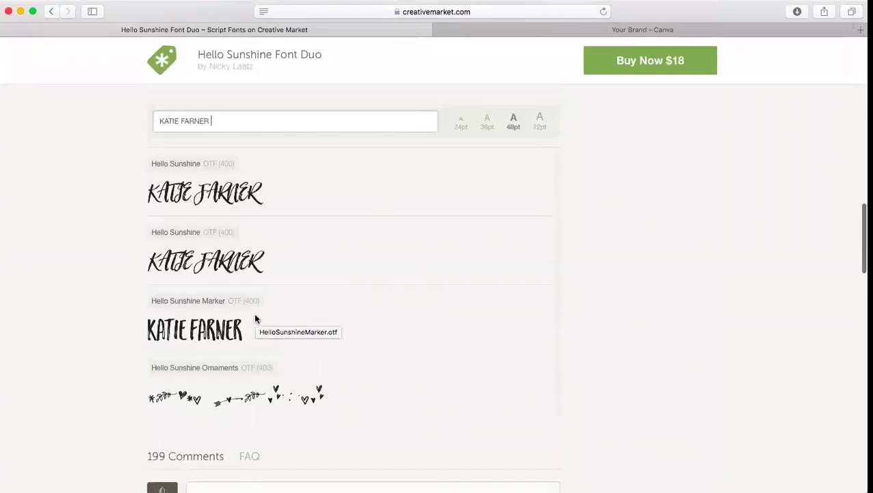
scroll(254, 313, down, 20)
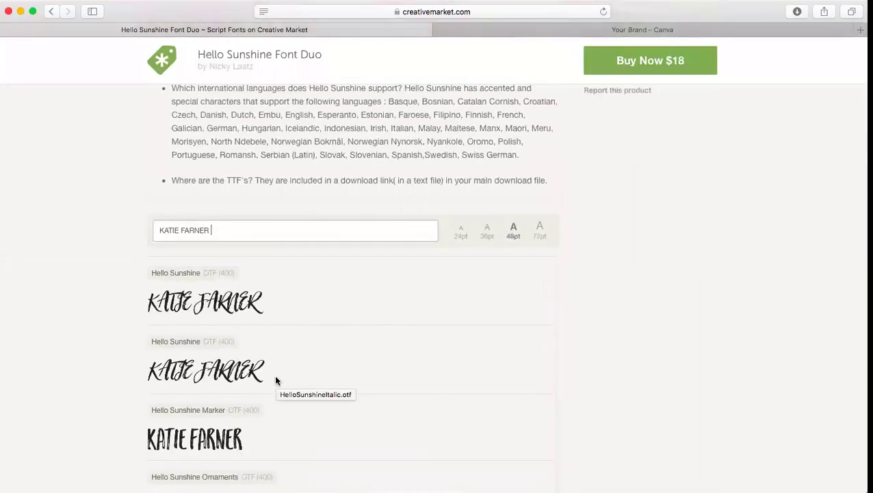
scroll(276, 380, up, 20)
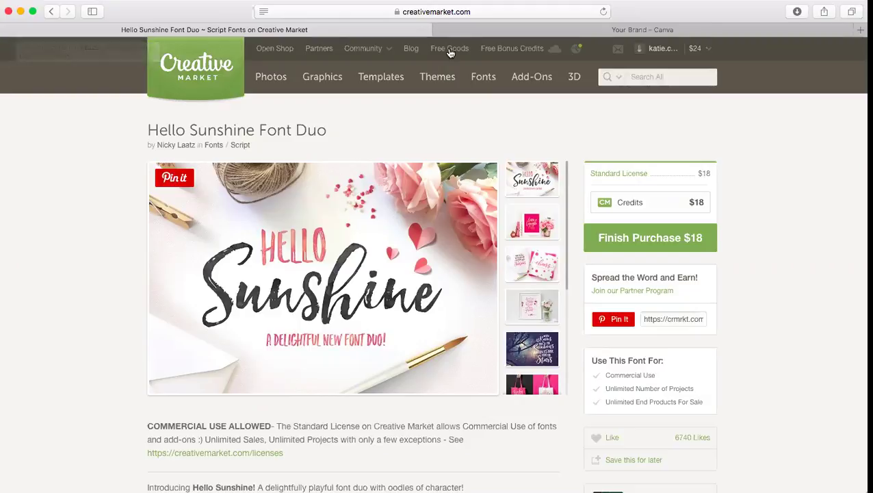
click(5, 30)
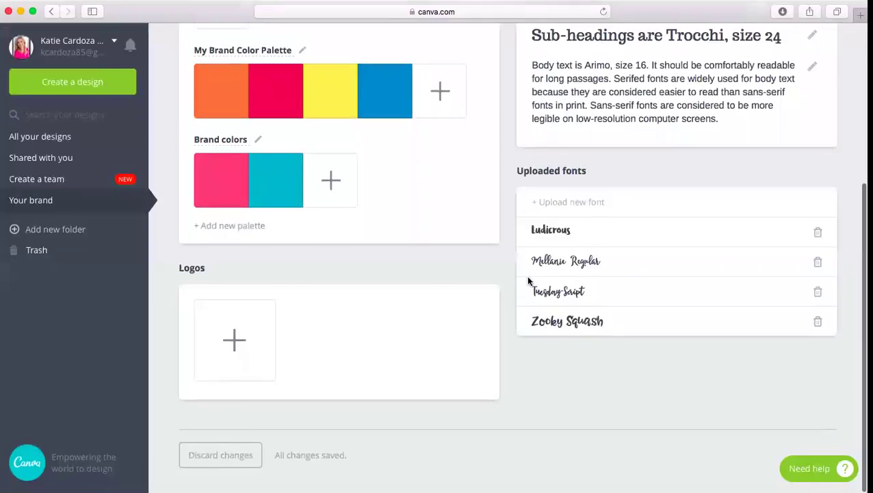
Cancel the font-upload file chooser and scroll back to the top of the Brand Kit
click(580, 207)
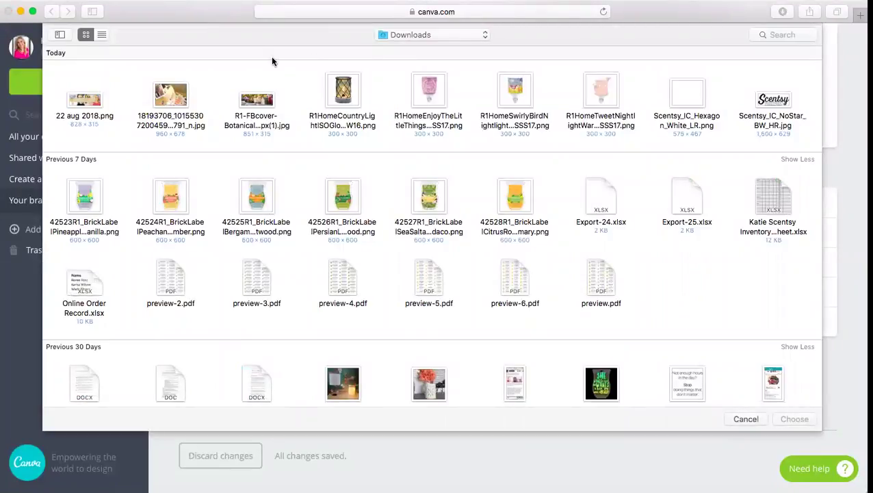
click(745, 419)
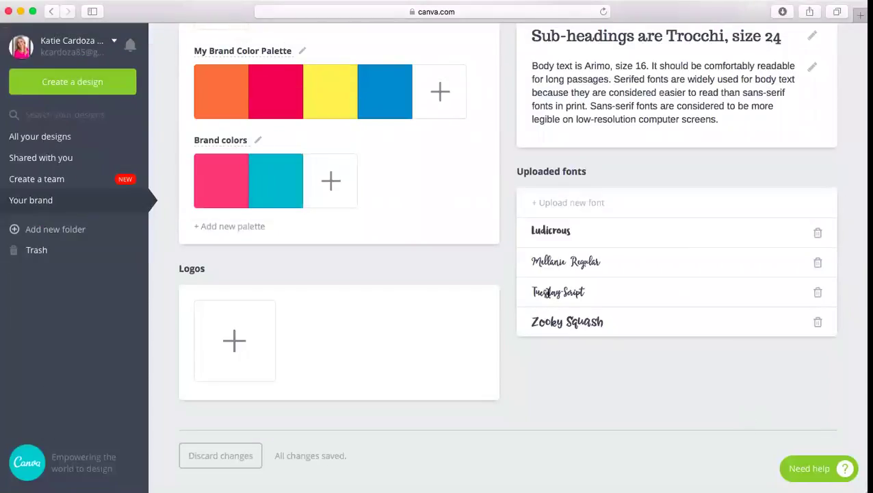
scroll(547, 293, up, 5)
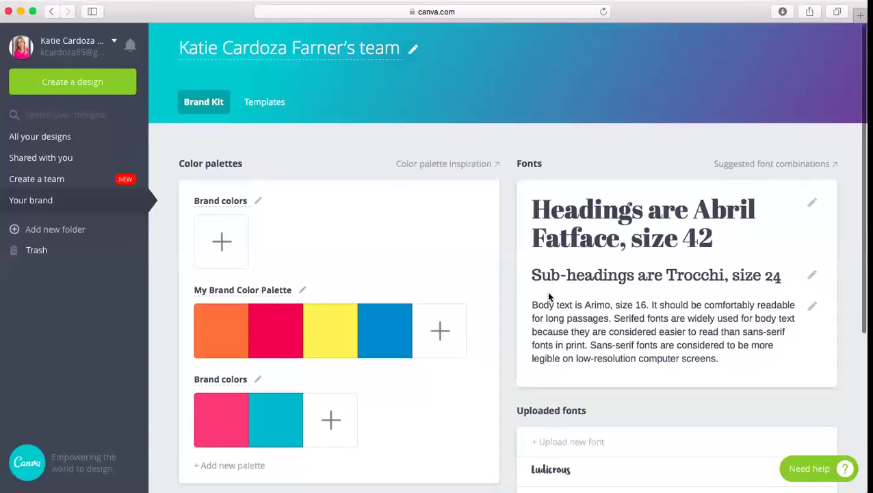
scroll(466, 322, down, 5)
scroll(517, 356, up, 5)
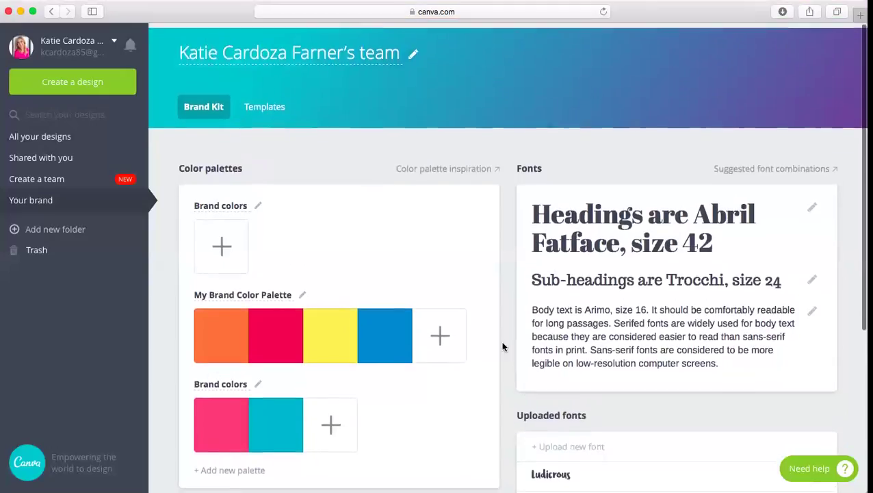
Open All your designs and scroll through the saved designs grid and back up
click(53, 137)
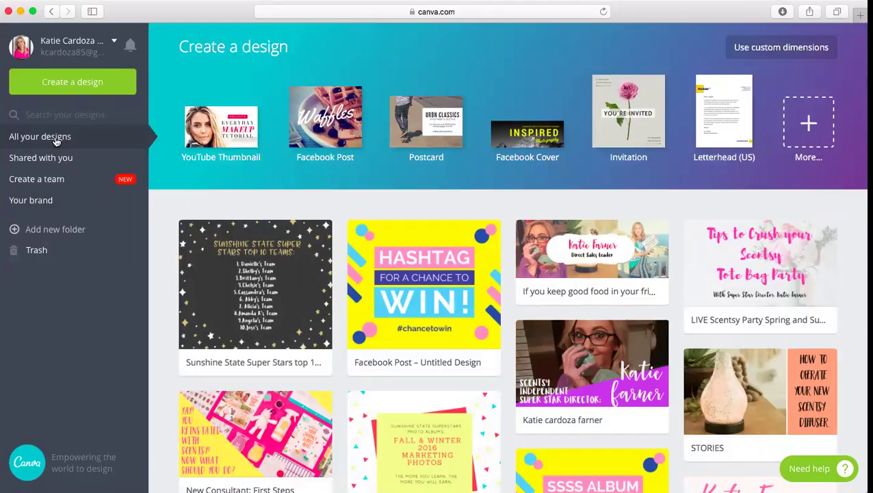
scroll(360, 297, down, 15)
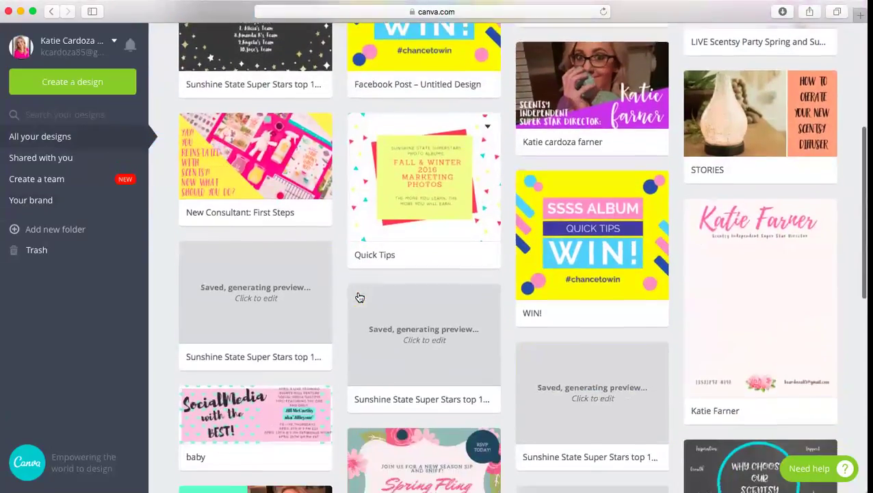
scroll(356, 291, down, 4)
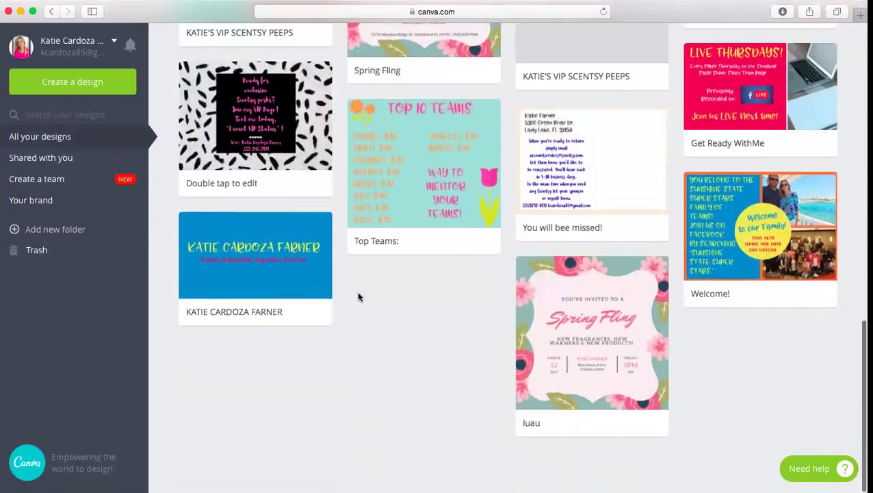
scroll(357, 291, up, 5)
scroll(356, 296, up, 7)
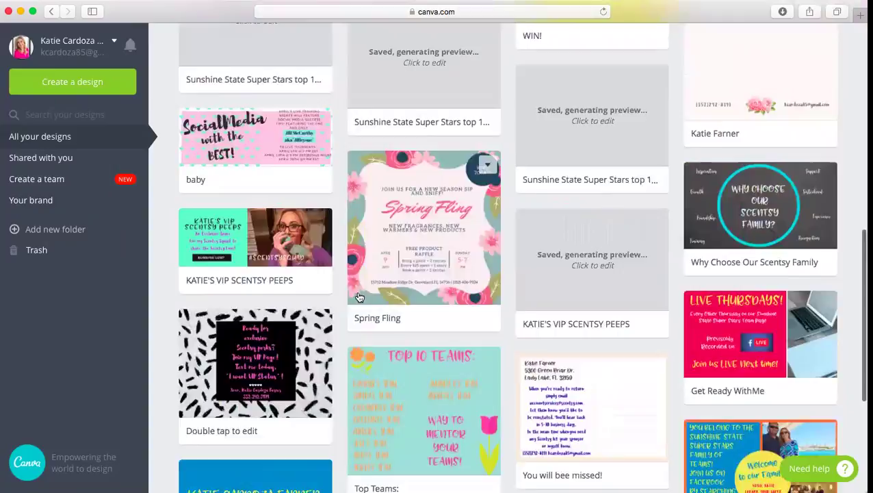
scroll(359, 296, up, 4)
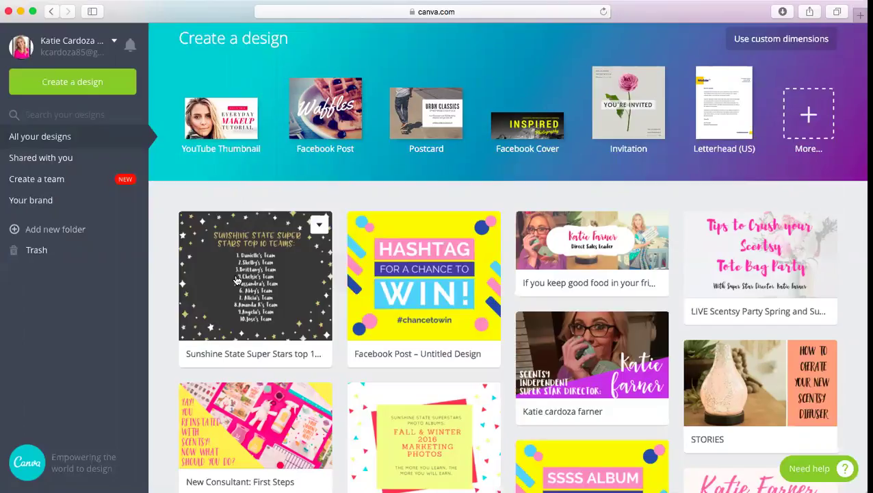
Open the Sunshine State Super Stars top 10 Teams post, scroll through it, then return to All your designs
click(236, 281)
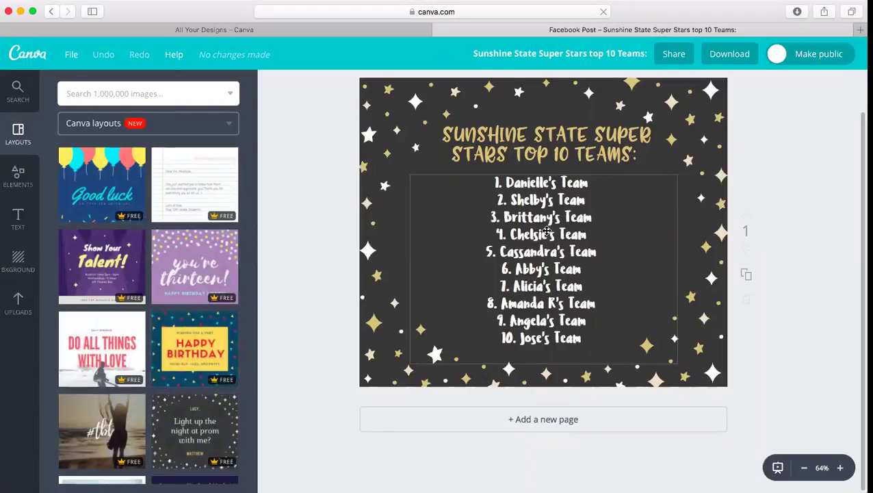
scroll(187, 308, down, 4)
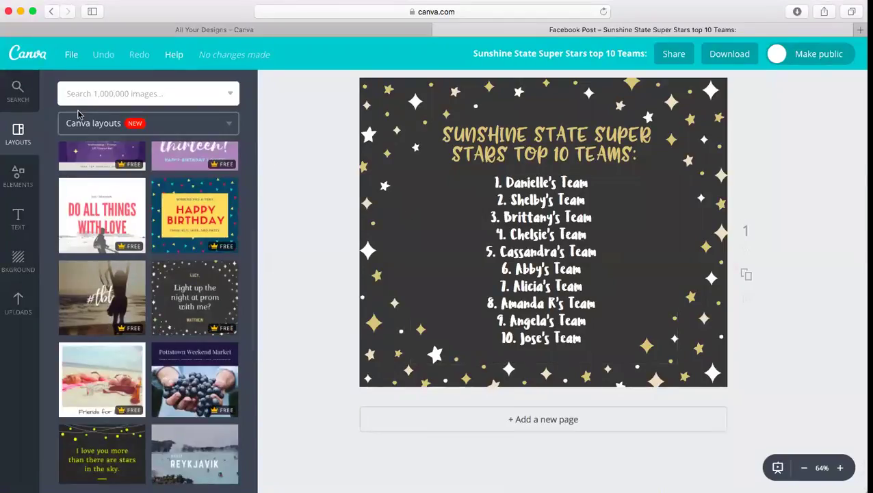
click(31, 57)
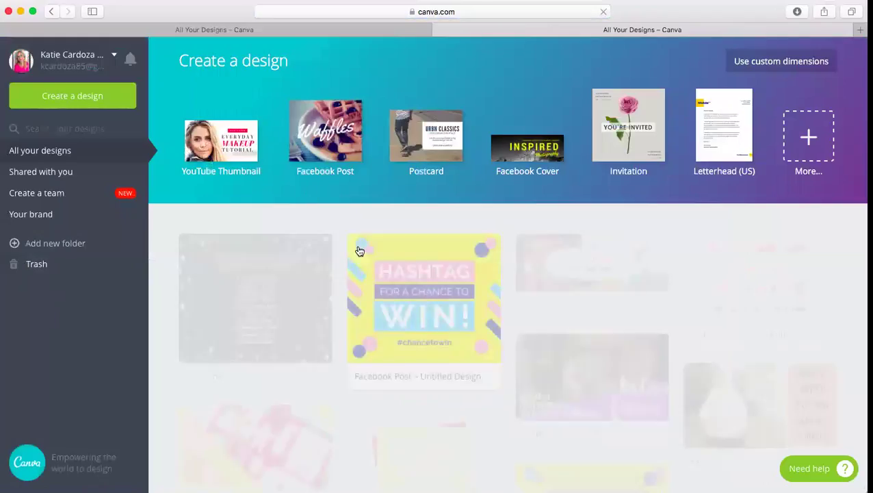
Scroll the designs list and open the 'If you keep good food in your fridge…' Facebook cover
scroll(463, 298, down, 1)
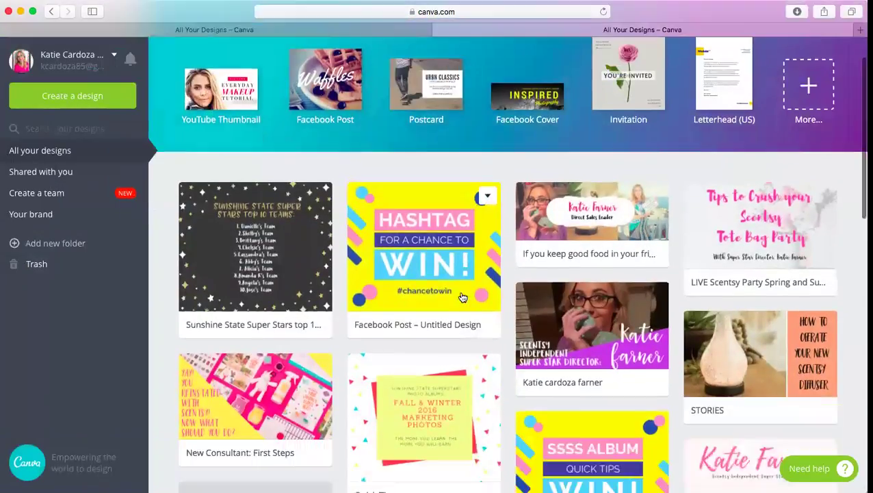
scroll(463, 297, down, 1)
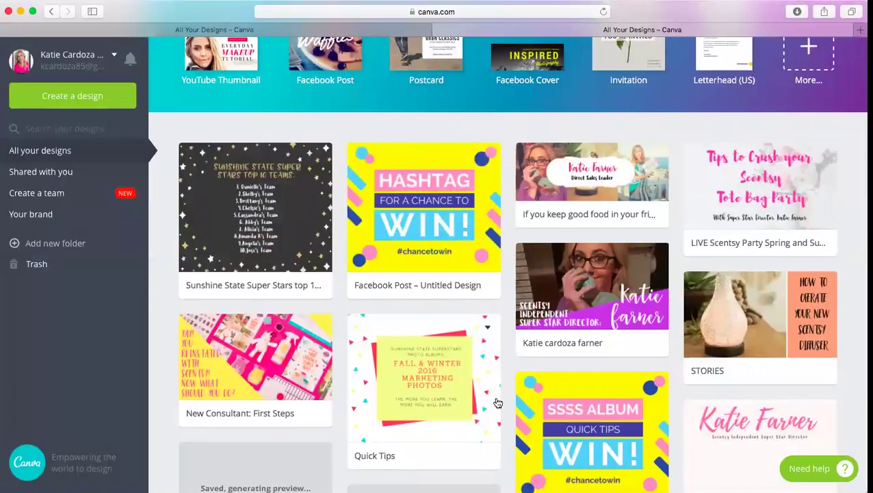
scroll(497, 403, down, 1)
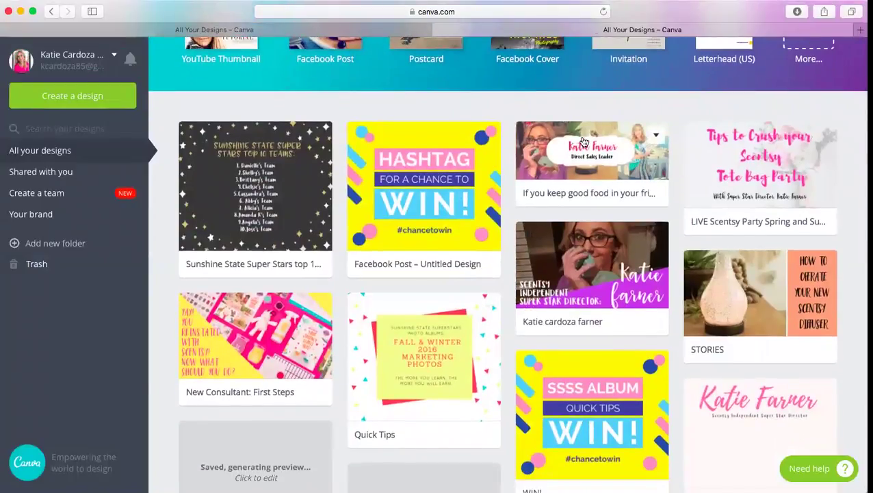
click(583, 141)
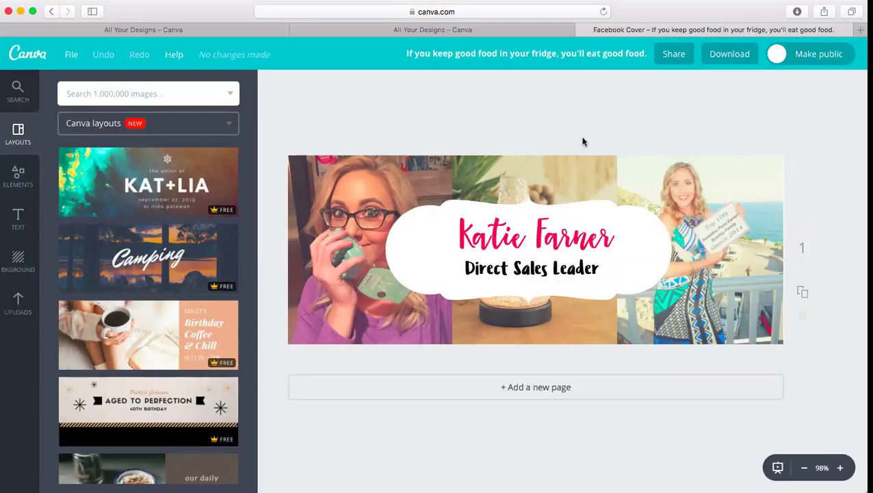
Select the cover's three-photo collage and browse the images in the Uploads panel
click(557, 177)
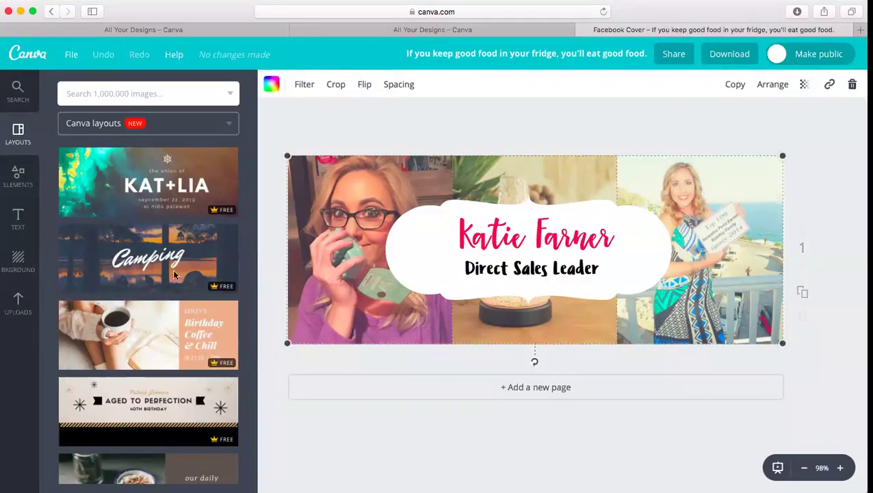
click(21, 299)
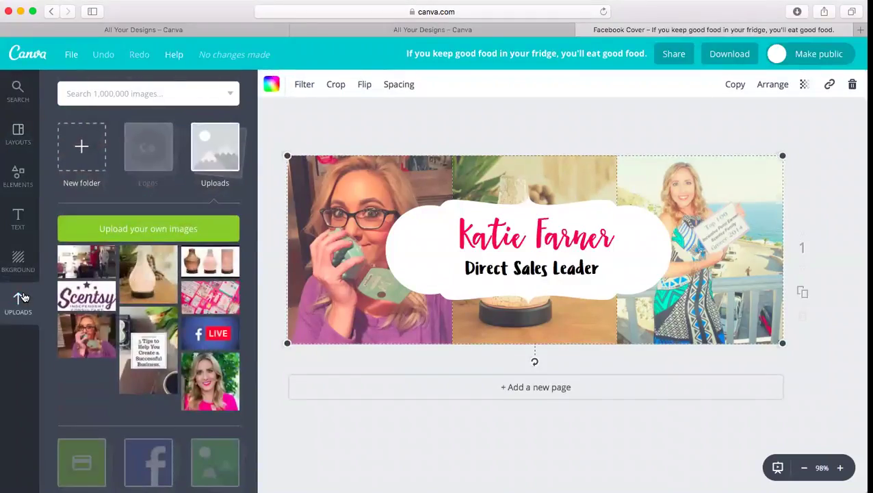
scroll(141, 394, down, 2)
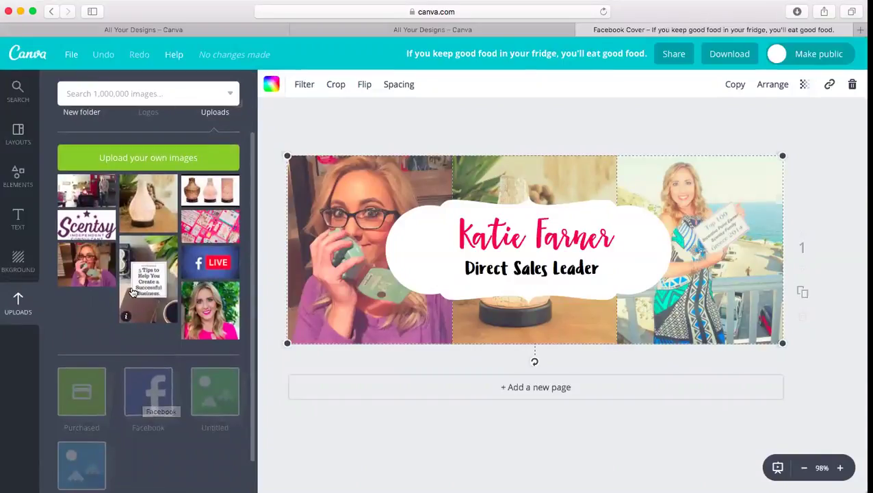
scroll(145, 403, up, 2)
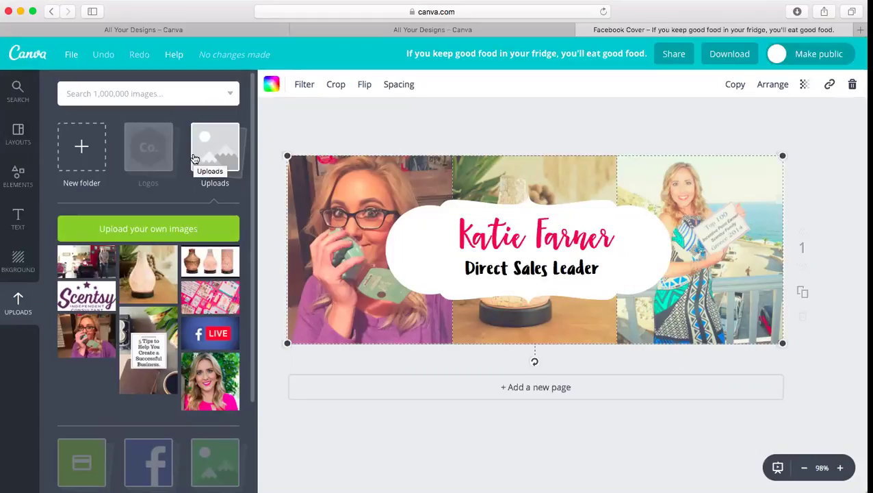
Return to All your designs and scroll down to designs like Quick Tips, WIN! and baby
click(36, 54)
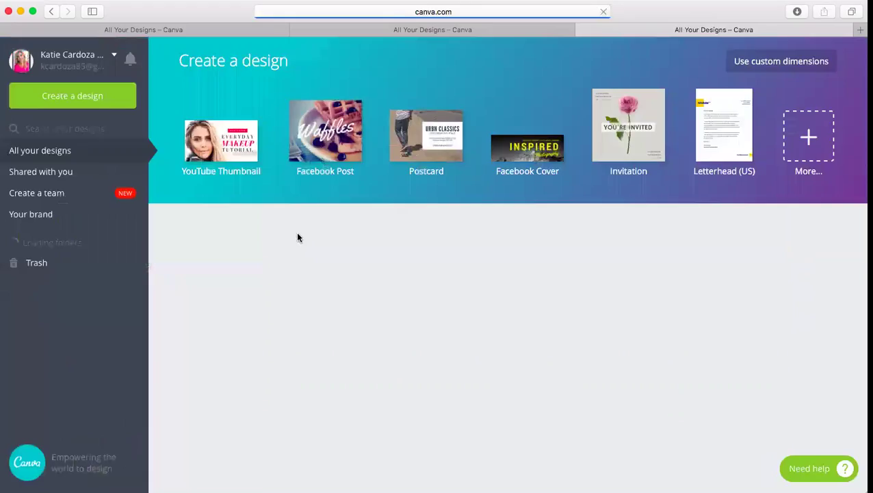
scroll(462, 284, down, 3)
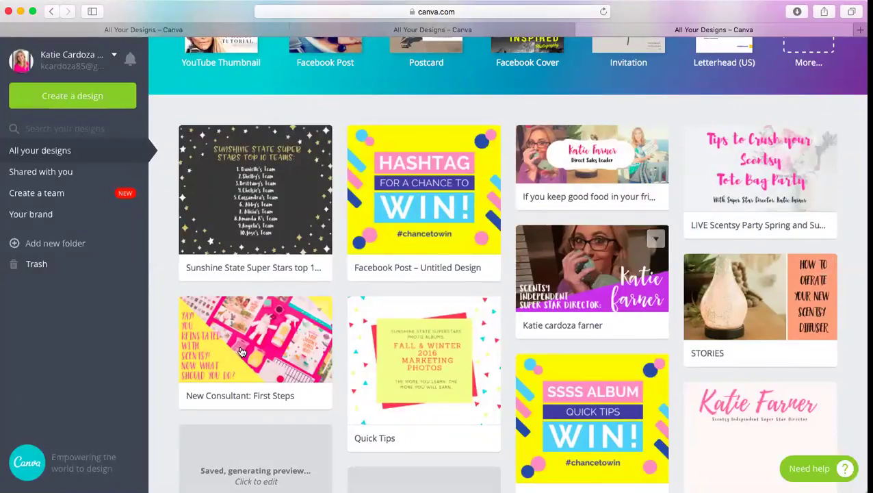
scroll(224, 355, down, 5)
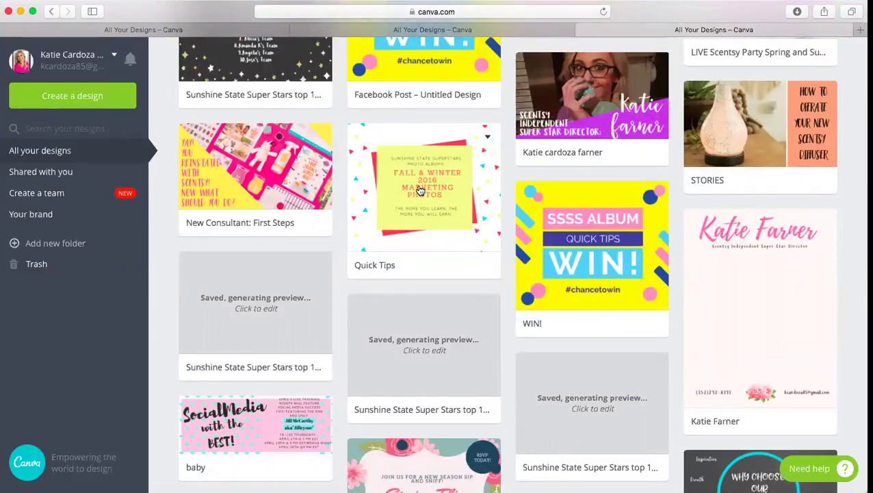
Open Quick Tips, inspect the '2016' in its FALL & WINTER 2016 headline, then go back unchanged
click(420, 190)
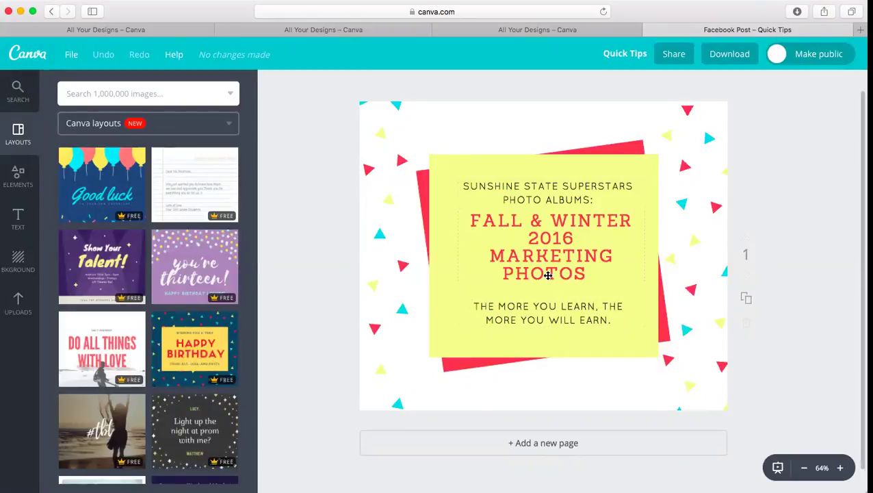
click(552, 234)
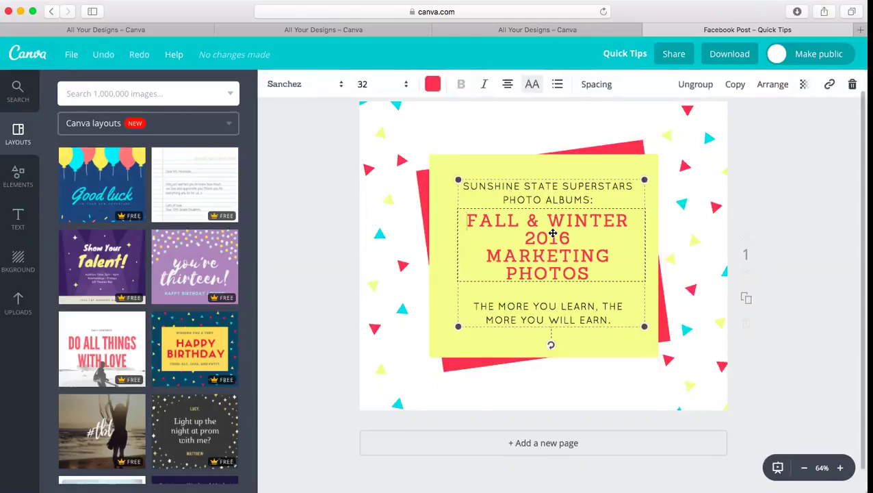
double_click(552, 234)
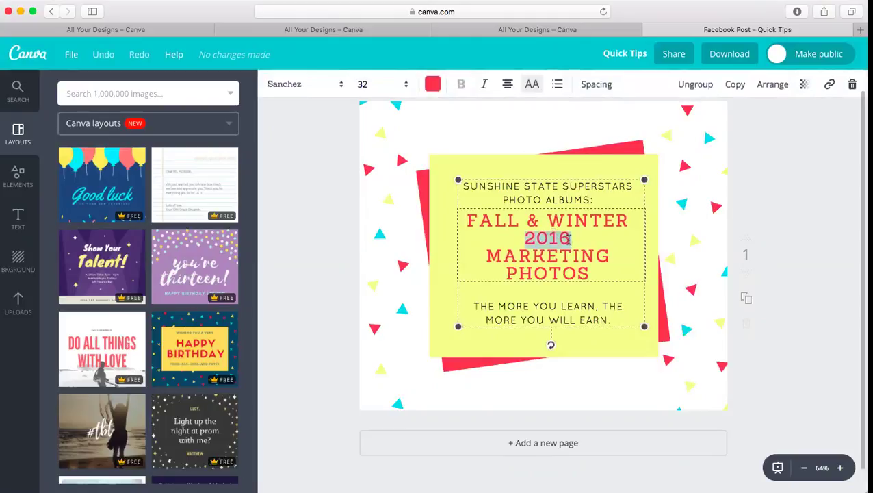
click(568, 238)
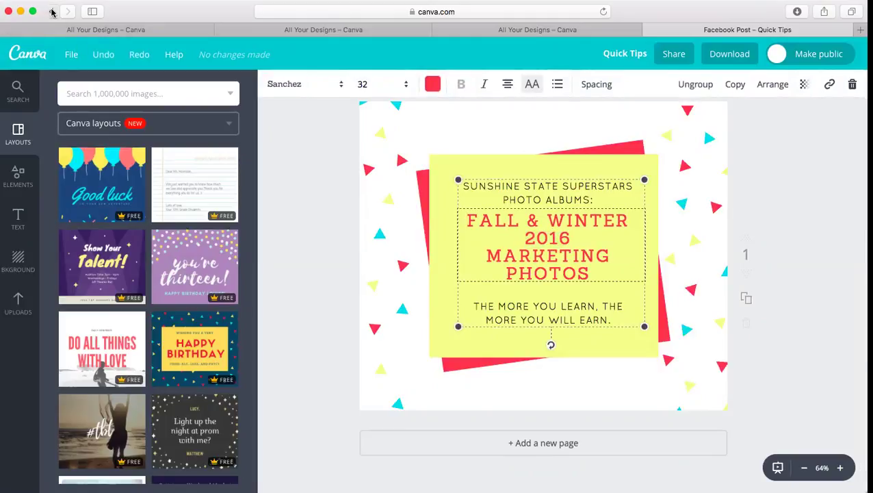
click(52, 12)
scroll(726, 194, down, 3)
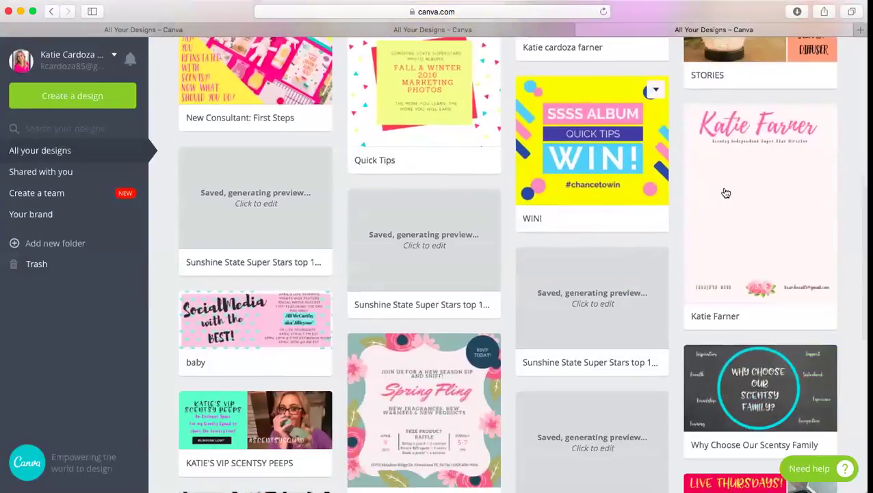
Open the pink flowered Letterhead (US) design, close the extra tab, and return to the dashboard
click(752, 168)
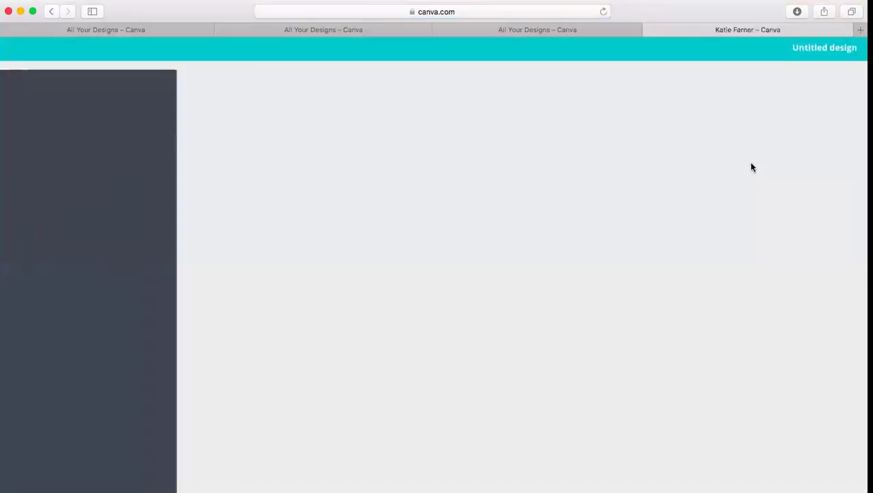
click(436, 28)
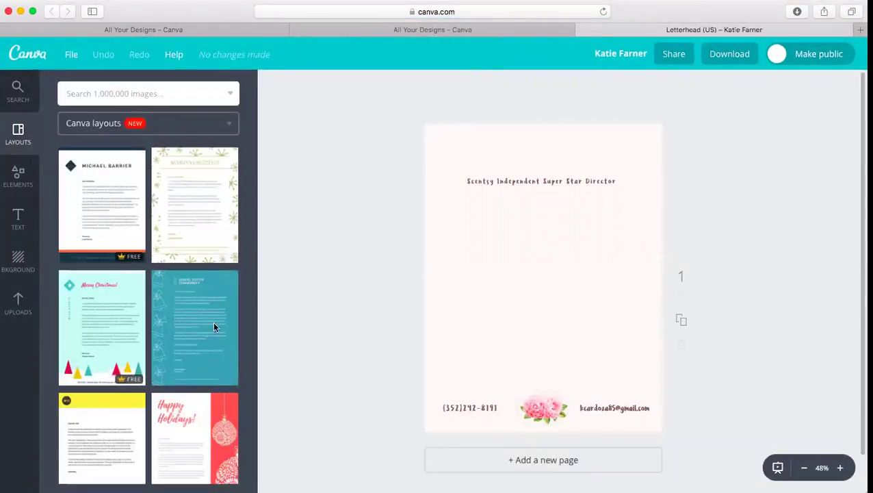
scroll(213, 322, down, 10)
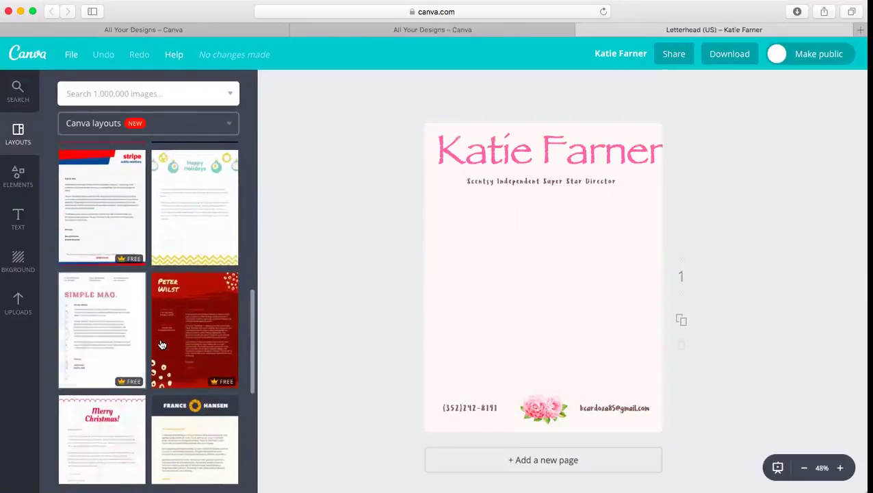
scroll(162, 344, down, 3)
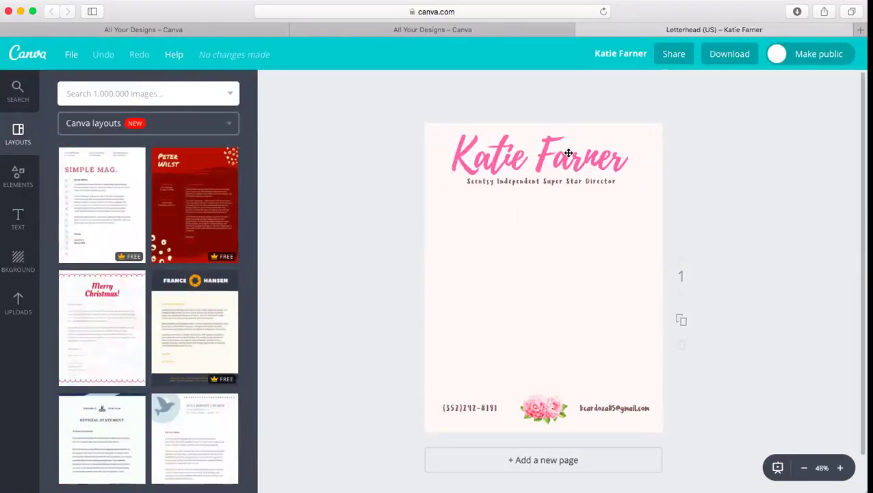
scroll(572, 351, down, 2)
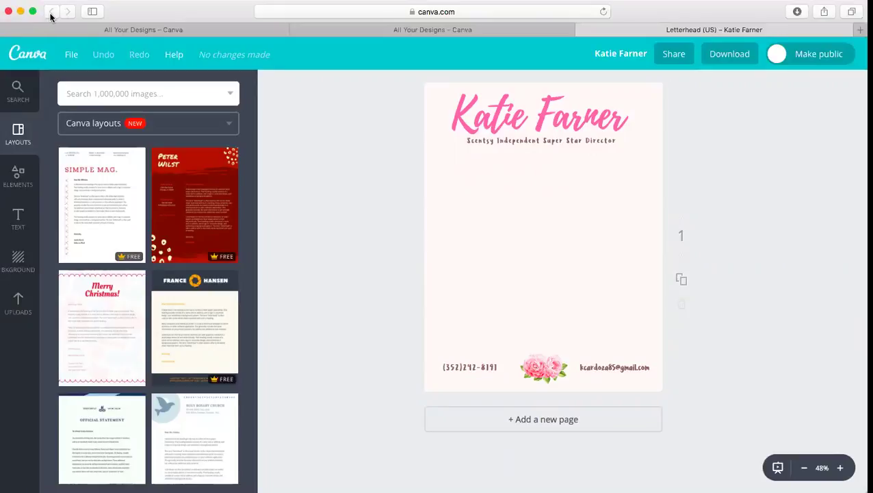
click(30, 55)
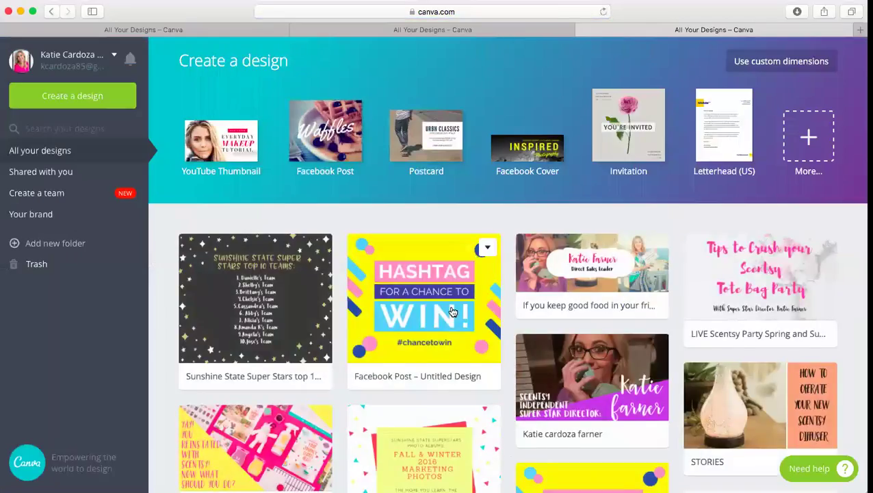
scroll(451, 311, down, 10)
scroll(453, 311, down, 3)
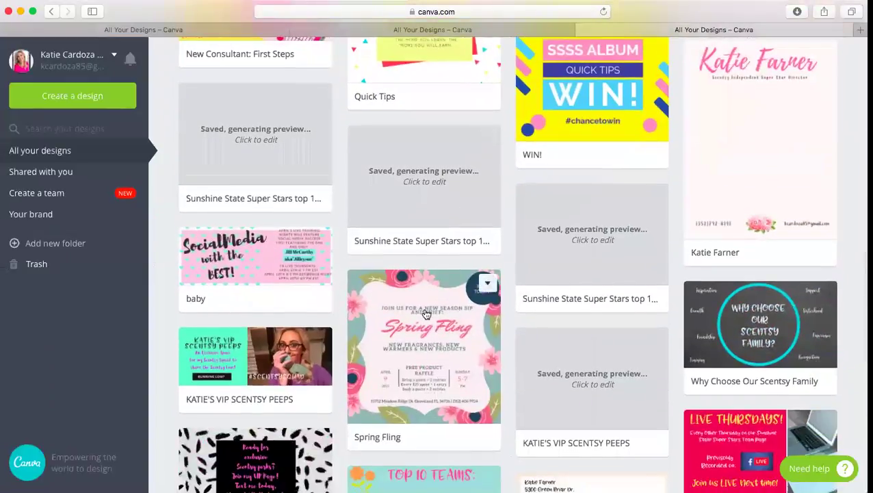
click(239, 254)
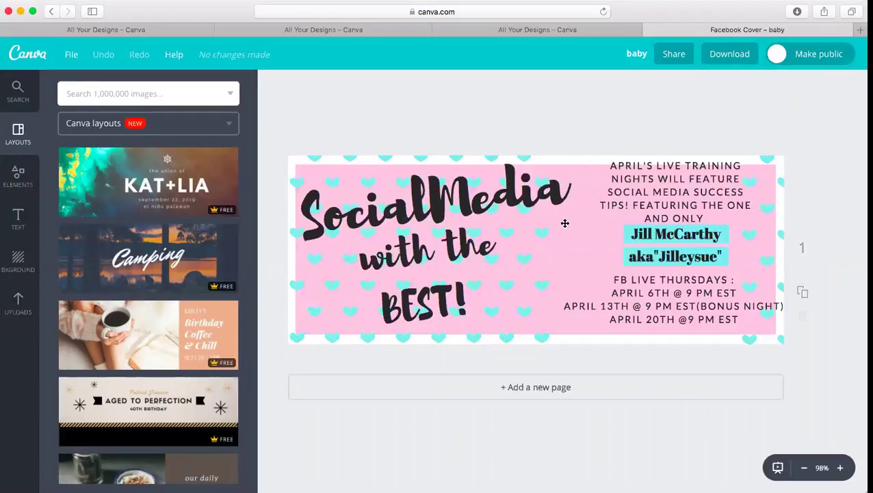
scroll(168, 340, down, 10)
scroll(168, 339, down, 15)
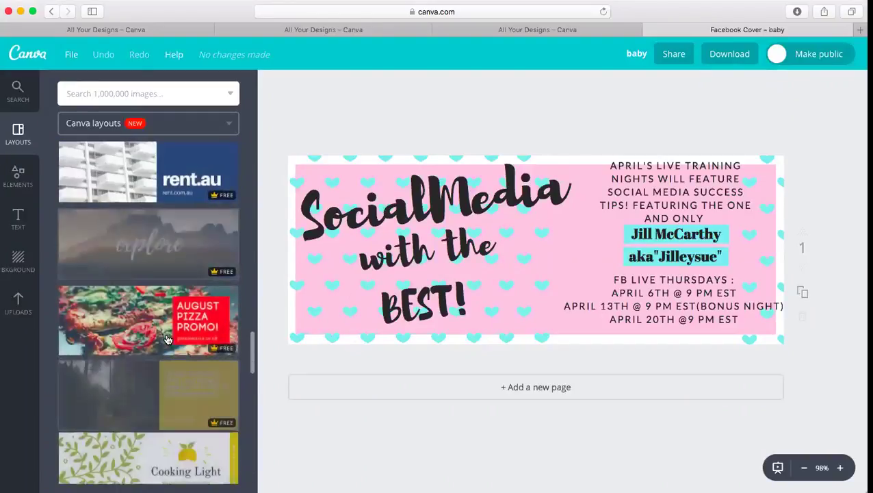
scroll(168, 340, down, 3)
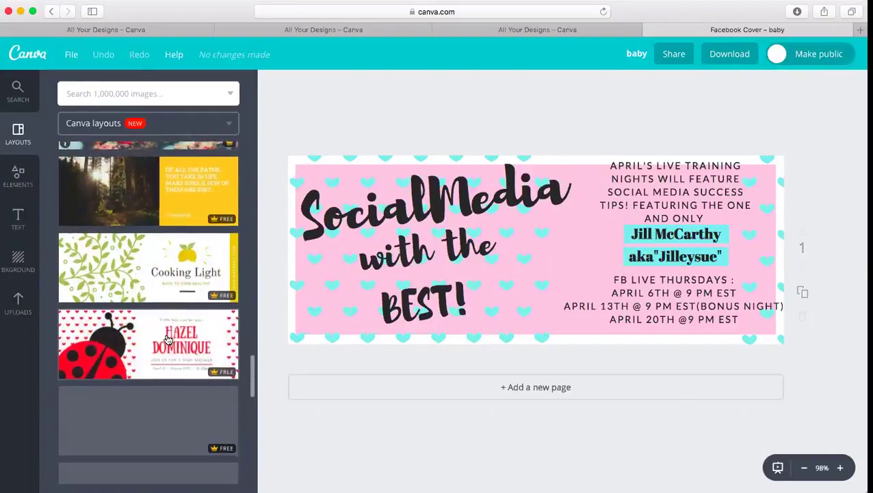
click(52, 14)
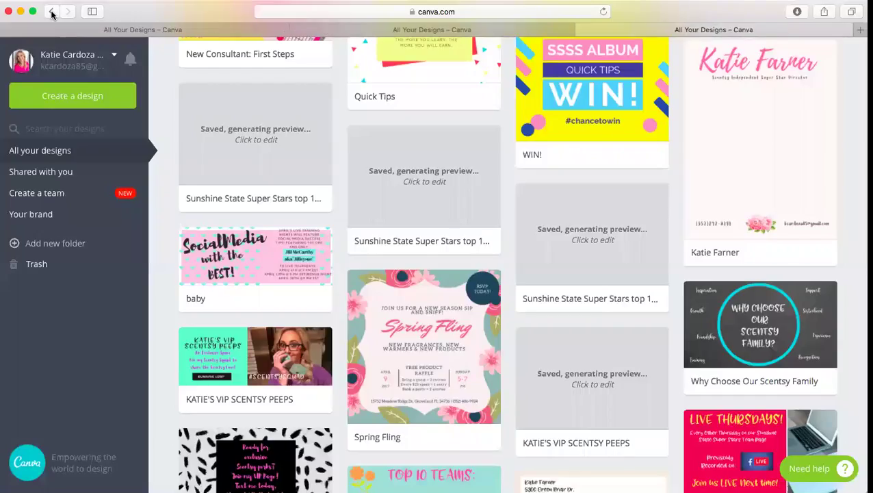
Open the Spring Fling invitation in its own tab, close the duplicate designs tab, and return
scroll(268, 248, down, 3)
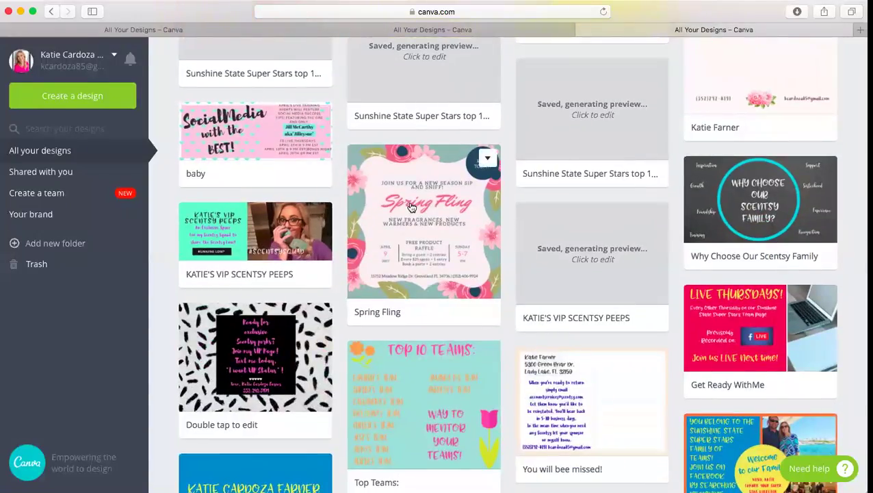
click(409, 205)
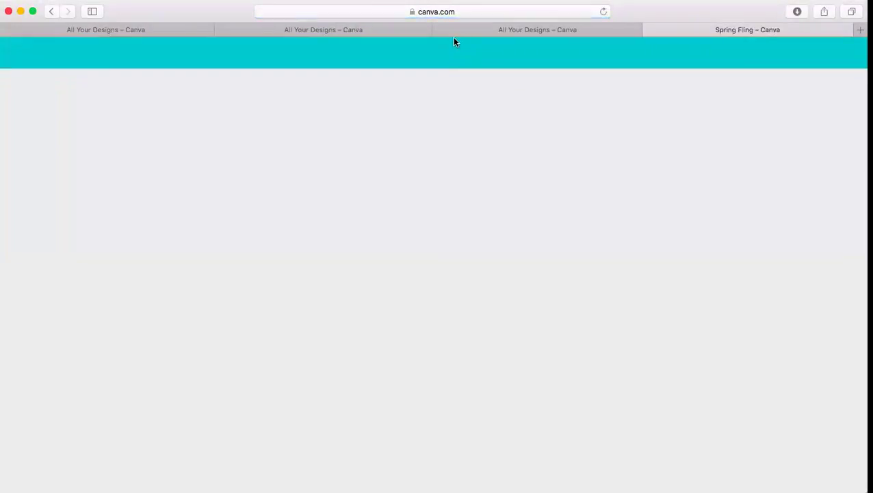
click(439, 33)
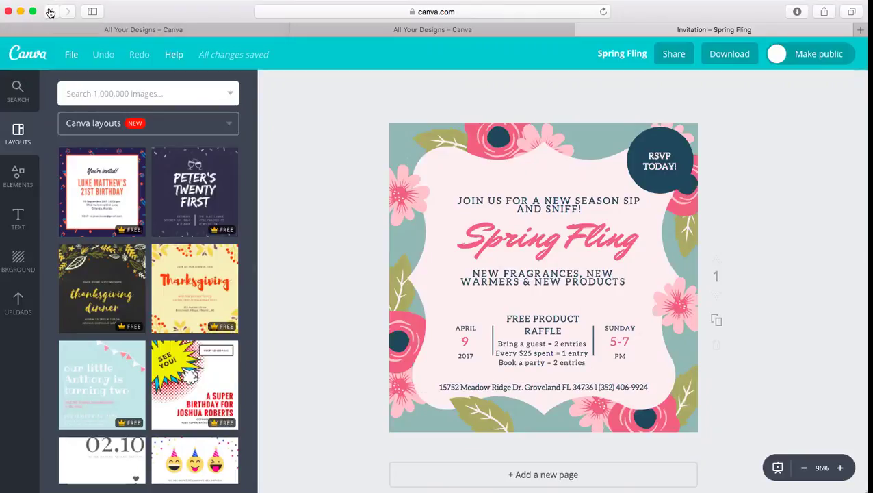
click(522, 30)
Close the Spring Fling tab, open the Welcome! postcard, then switch back to the designs list
scroll(567, 46, down, 5)
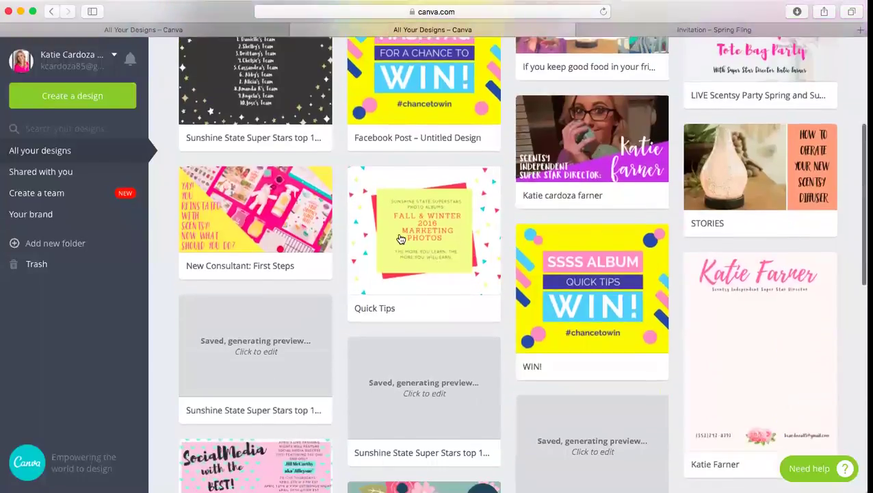
click(582, 31)
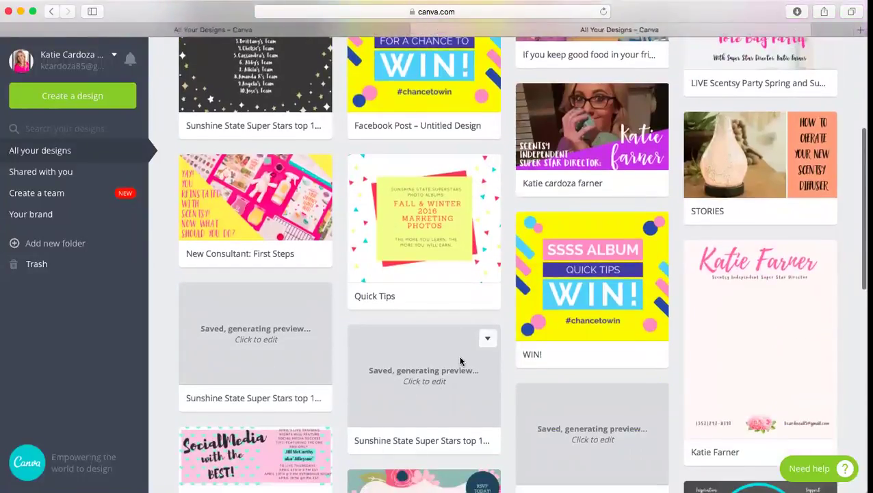
scroll(460, 361, down, 10)
scroll(461, 360, down, 3)
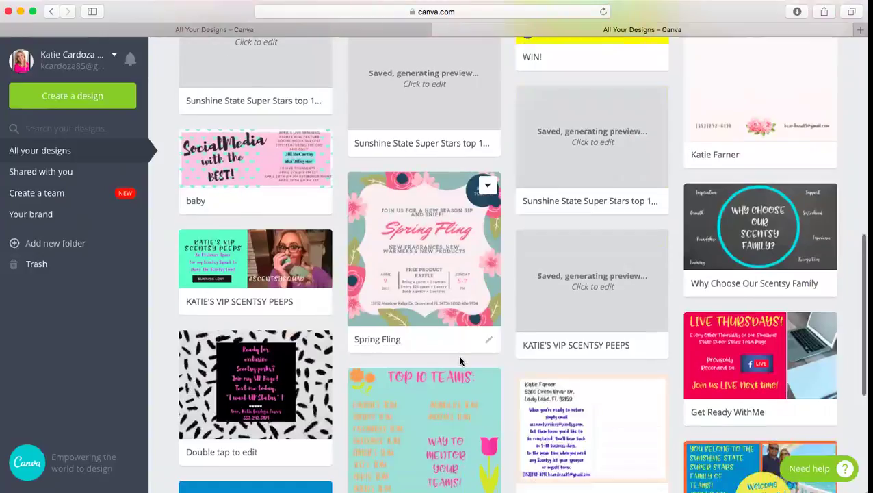
scroll(737, 306, down, 4)
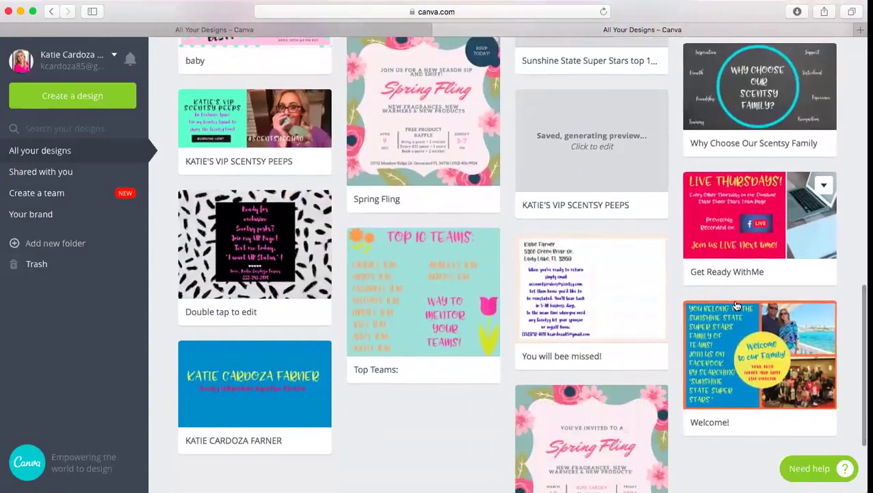
click(744, 363)
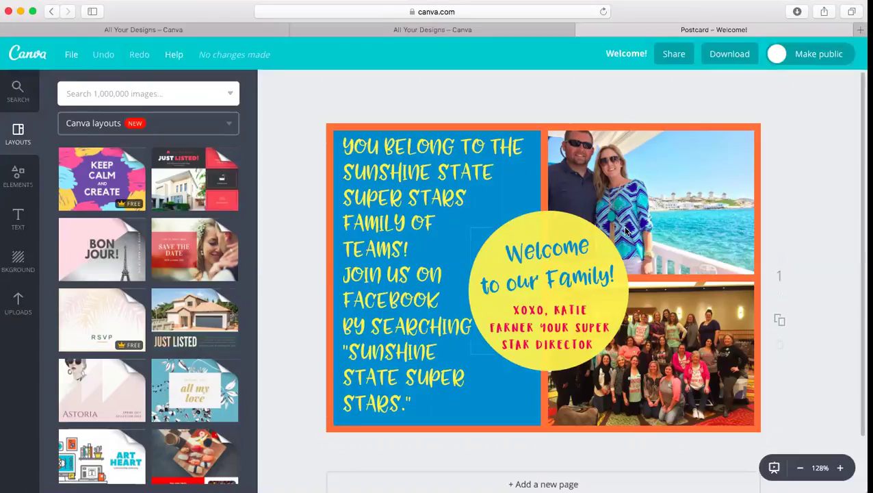
click(313, 28)
scroll(312, 352, down, 3)
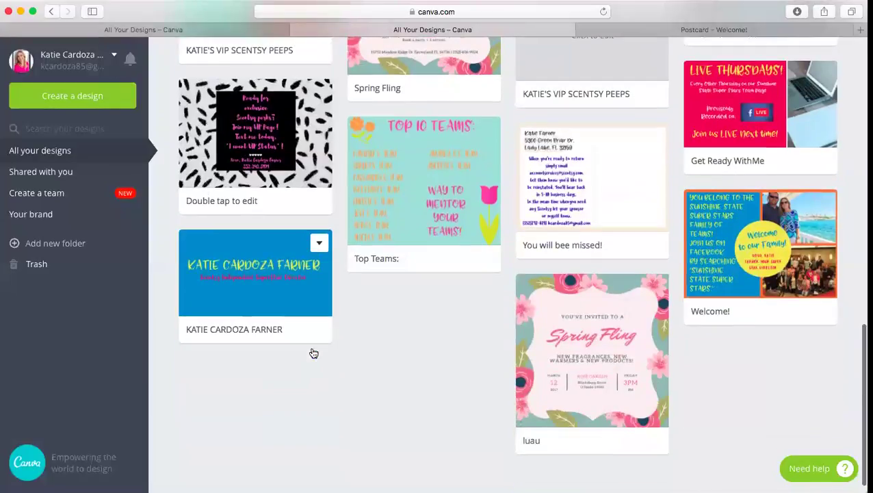
scroll(312, 352, up, 2)
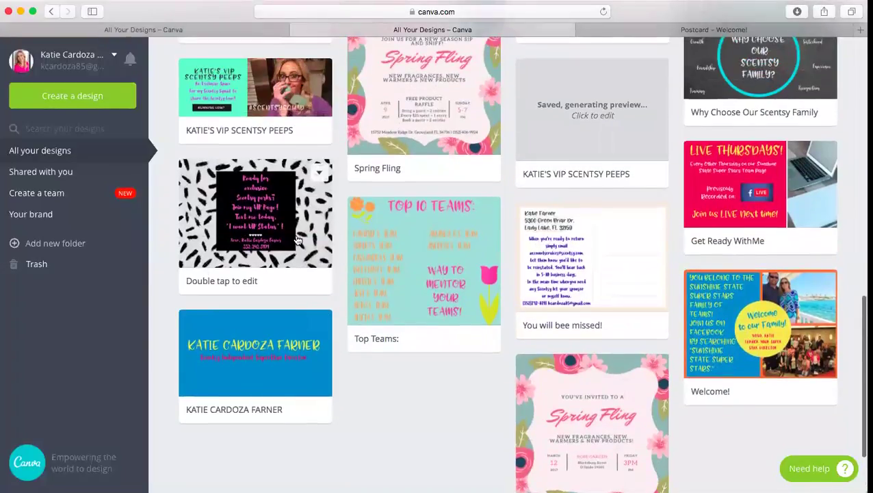
scroll(312, 353, up, 5)
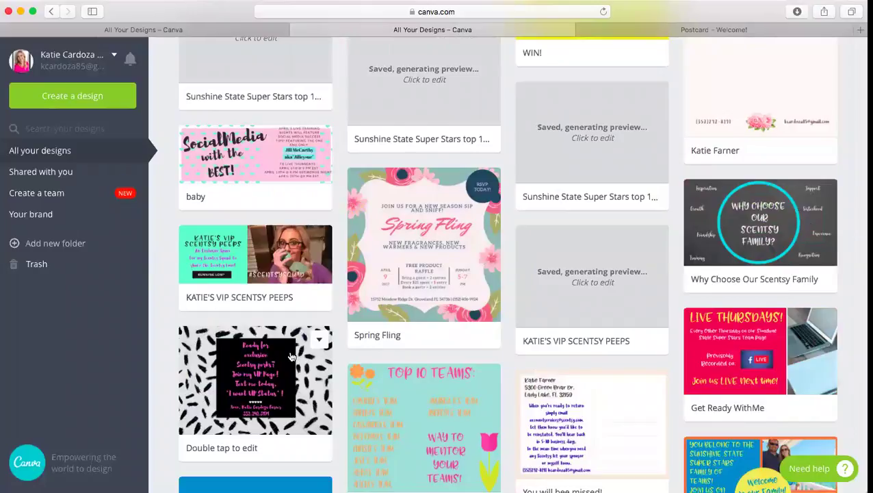
click(291, 356)
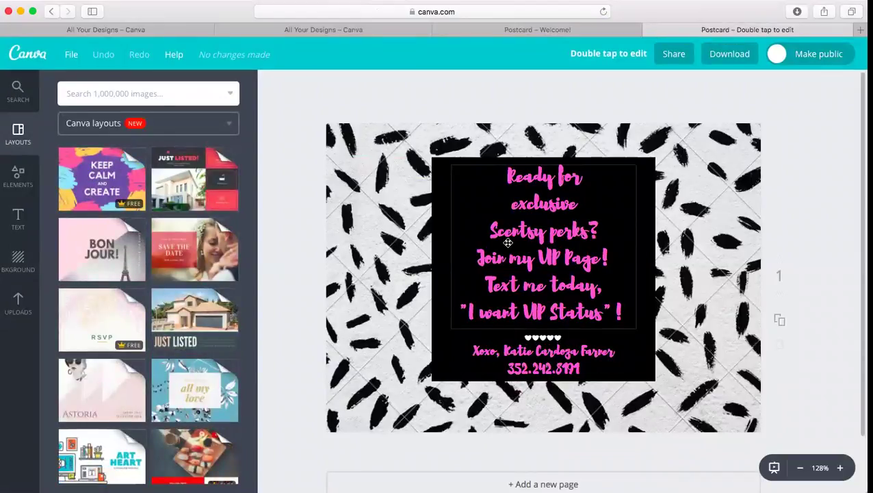
click(52, 12)
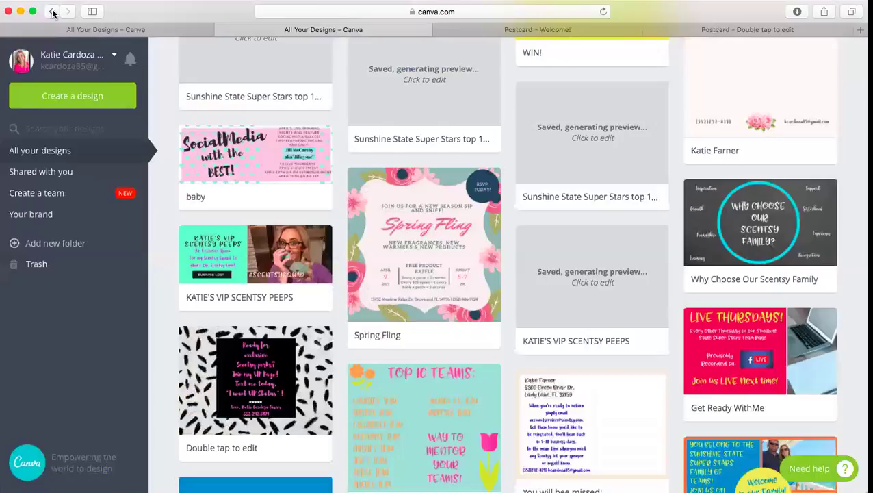
scroll(142, 119, up, 5)
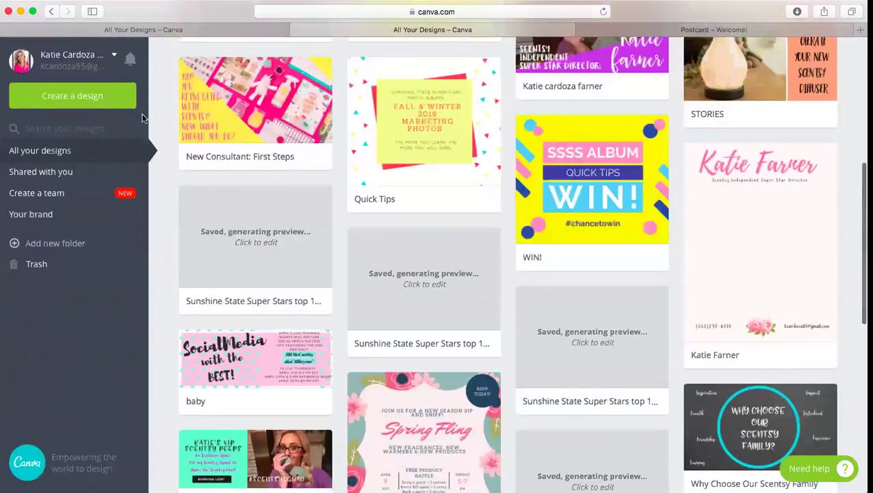
scroll(142, 119, up, 5)
scroll(143, 119, down, 15)
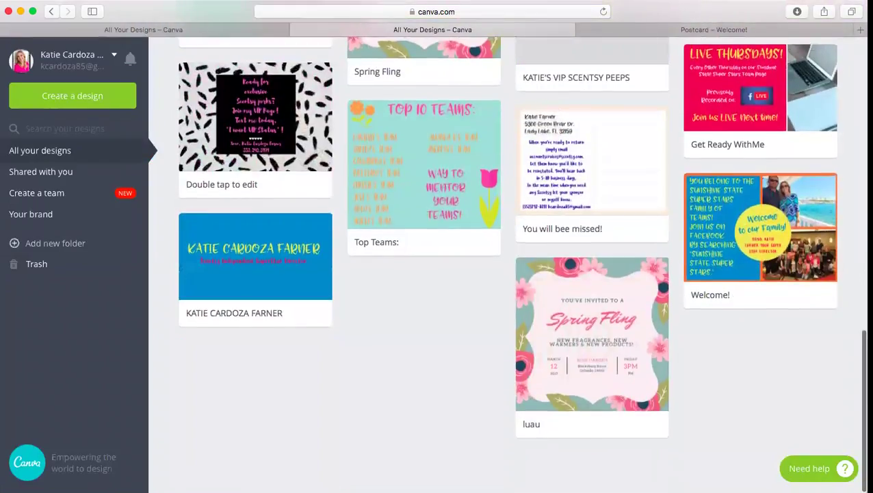
scroll(260, 290, up, 4)
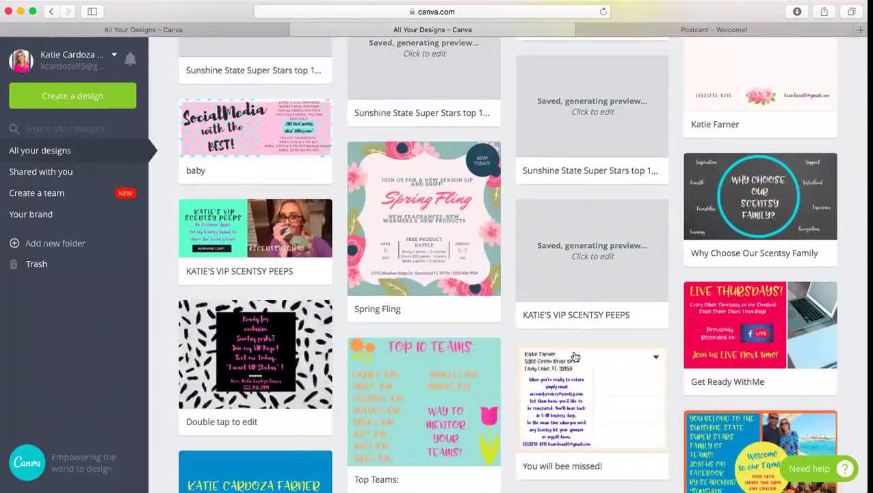
scroll(573, 355, down, 2)
scroll(574, 355, down, 1)
scroll(574, 355, up, 3)
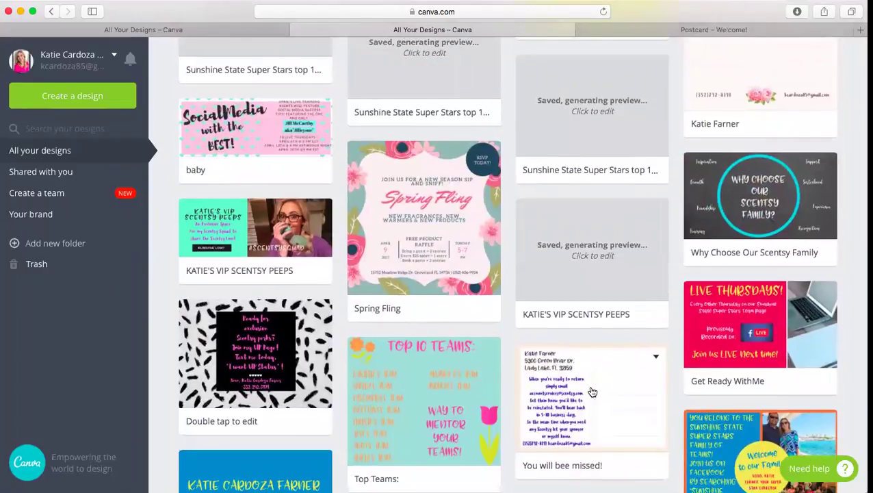
scroll(591, 397, down, 2)
scroll(592, 399, down, 2)
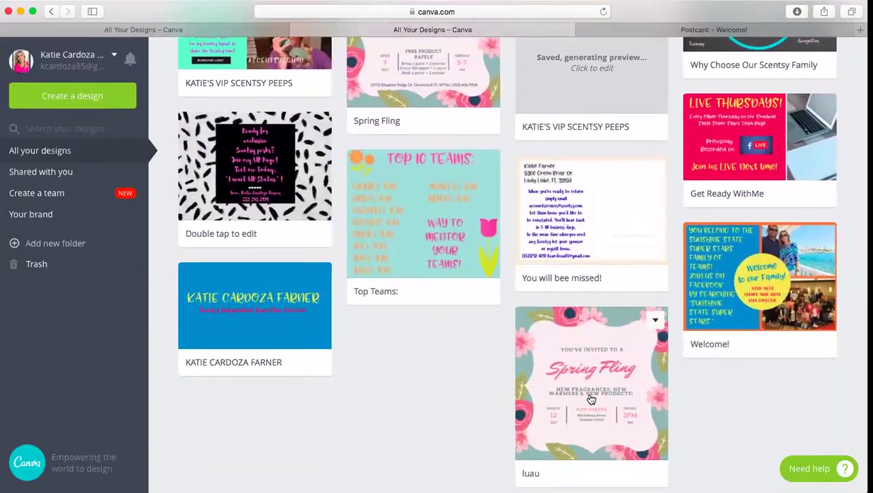
scroll(592, 399, up, 4)
scroll(591, 399, up, 2)
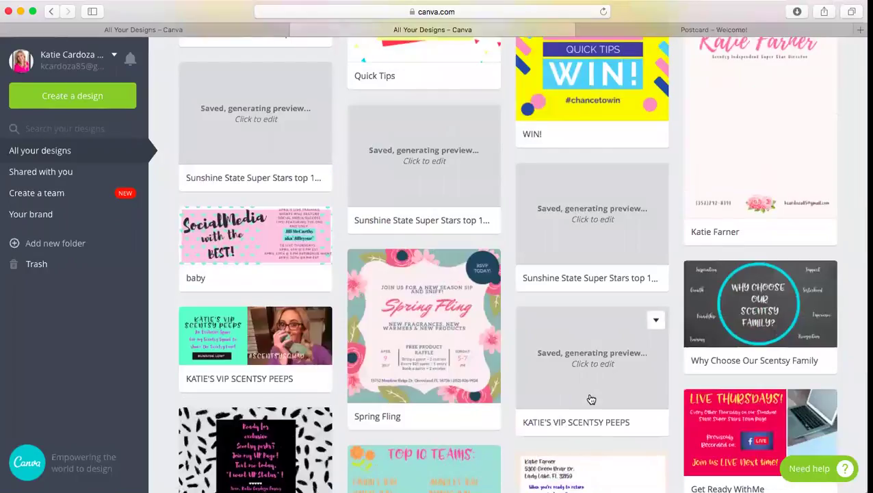
scroll(591, 399, down, 1)
Open the VIP Scentsy Peeps cover and view the RUNNING LOW? button's scentsy-wax-bars link
click(258, 248)
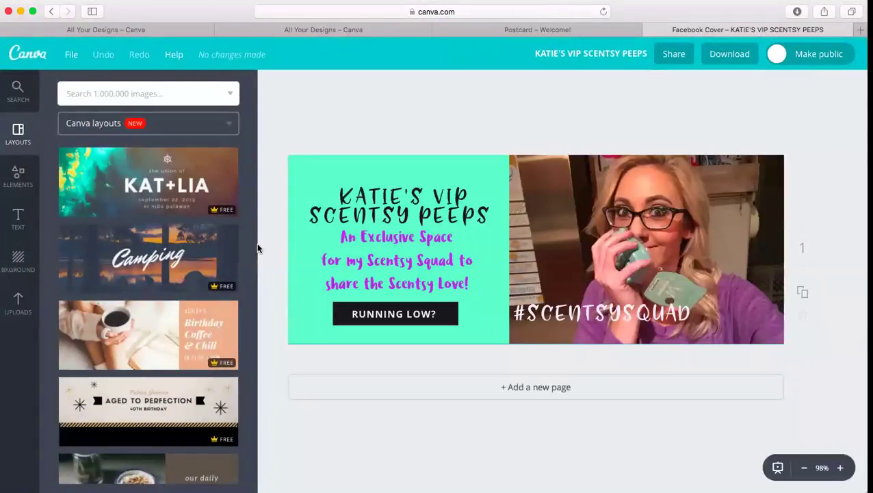
click(383, 313)
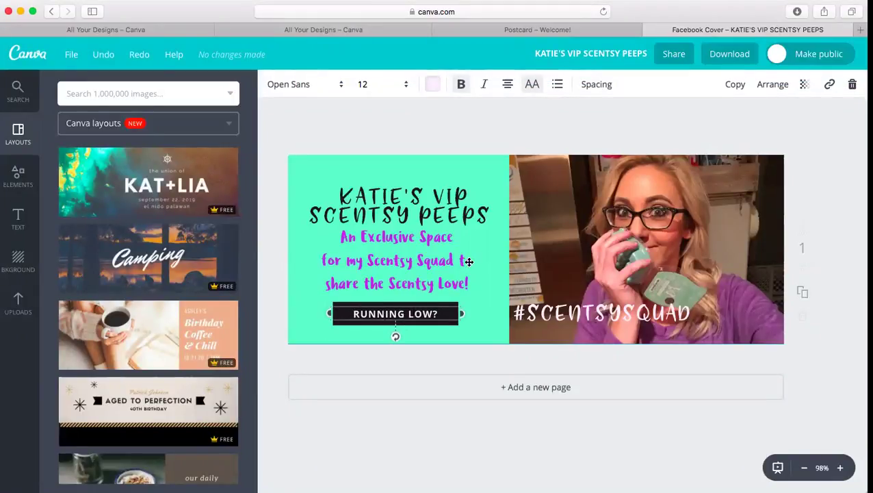
click(829, 84)
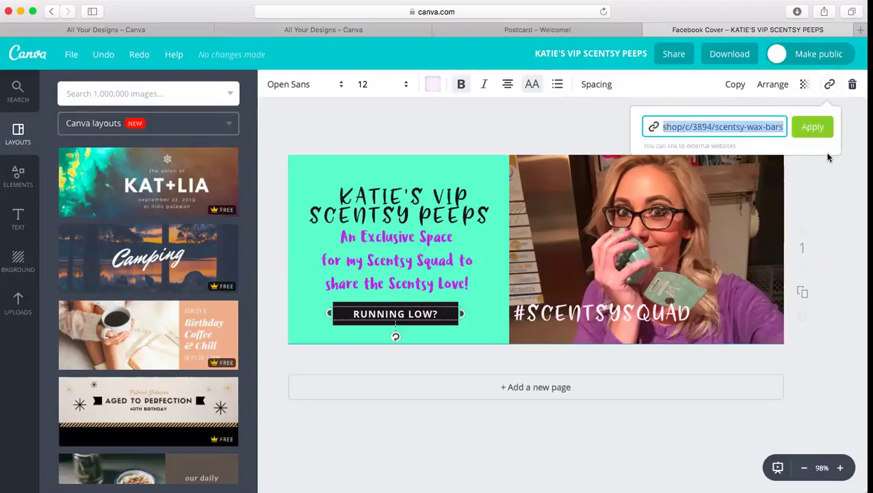
click(831, 180)
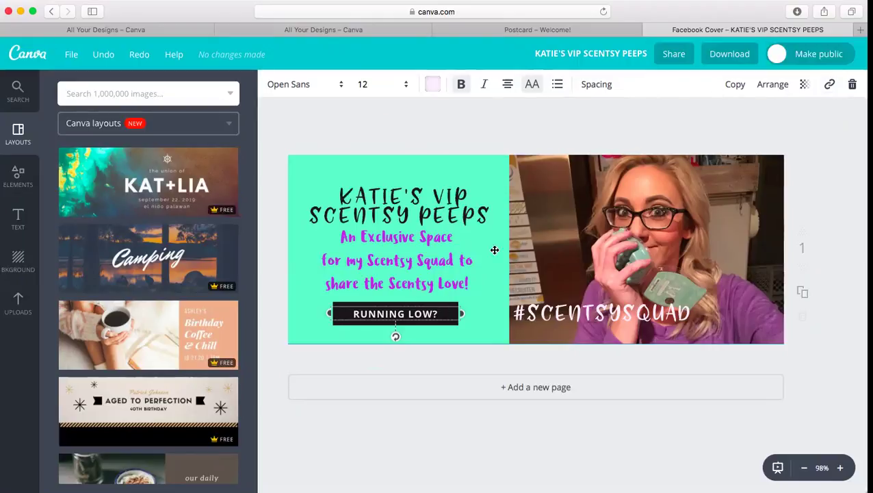
click(830, 84)
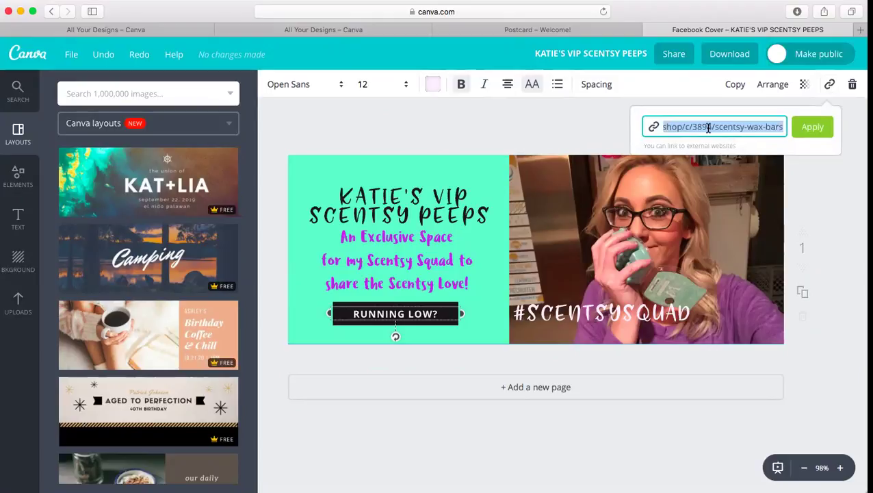
Toggle all caps on the RUNNING LOW? text and the tagline, returning the tagline to mixed case
click(815, 136)
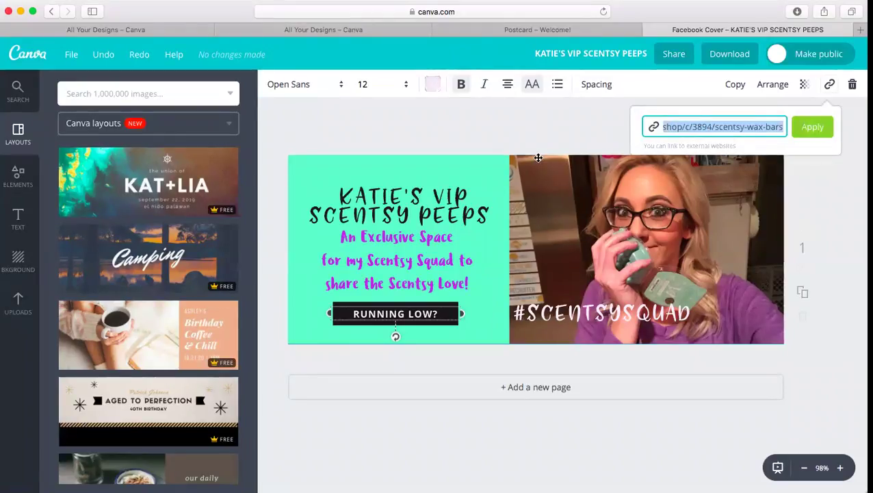
click(532, 84)
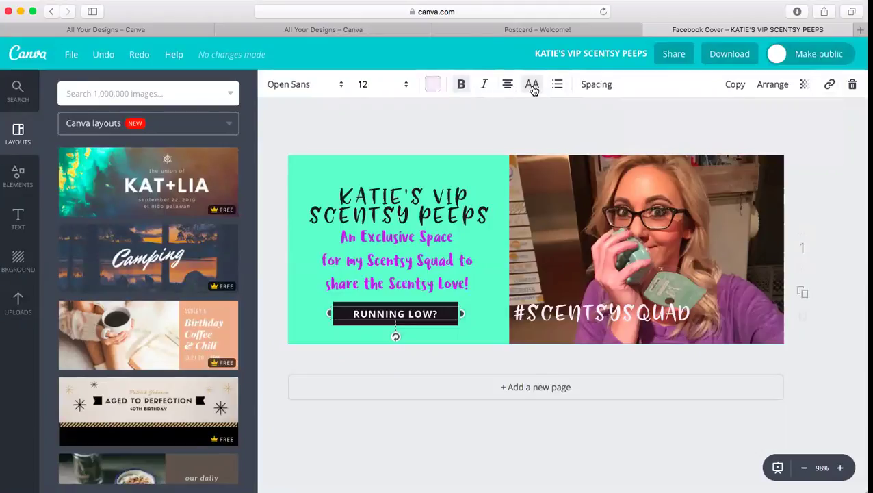
click(433, 229)
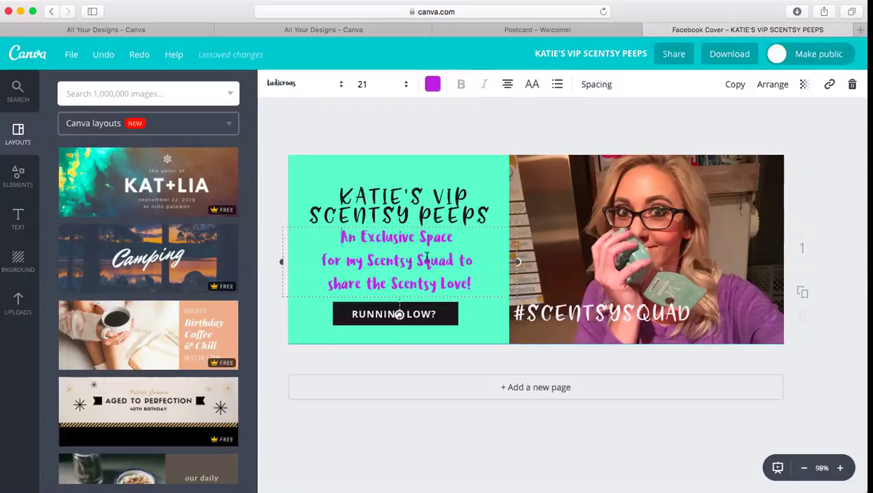
click(535, 85)
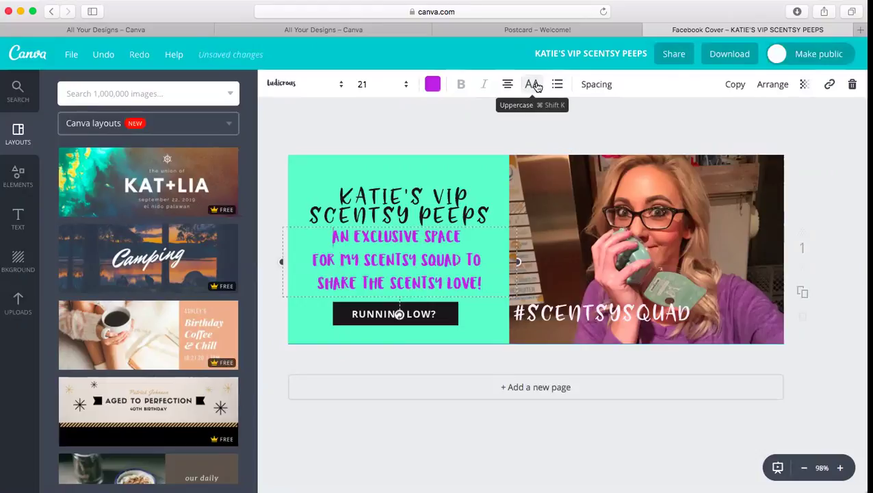
click(468, 132)
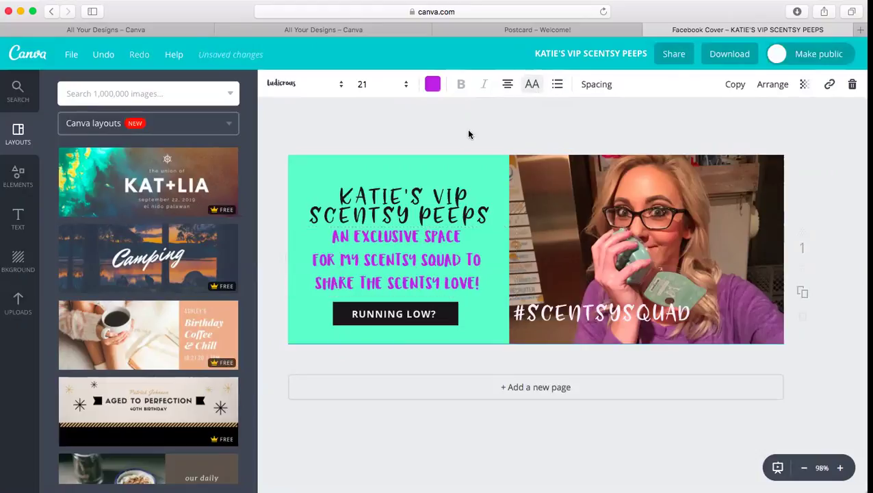
click(422, 268)
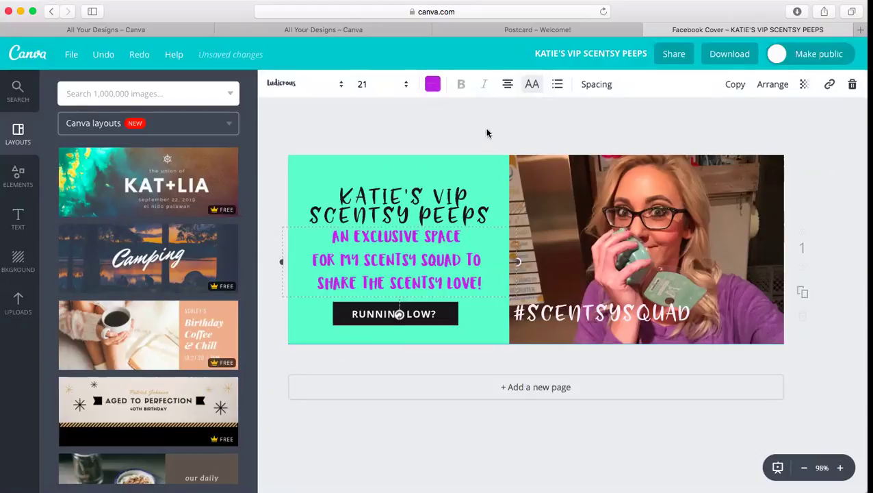
click(533, 85)
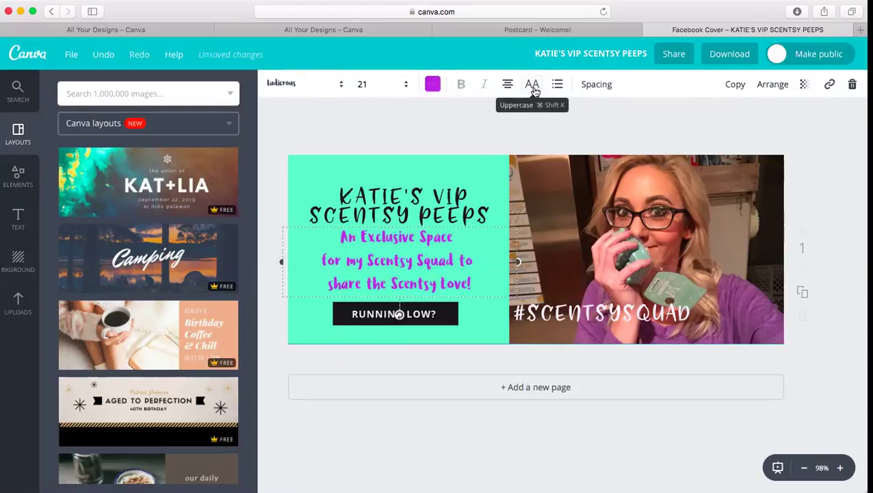
Switch the cover title to all caps and back to mixed case
click(446, 204)
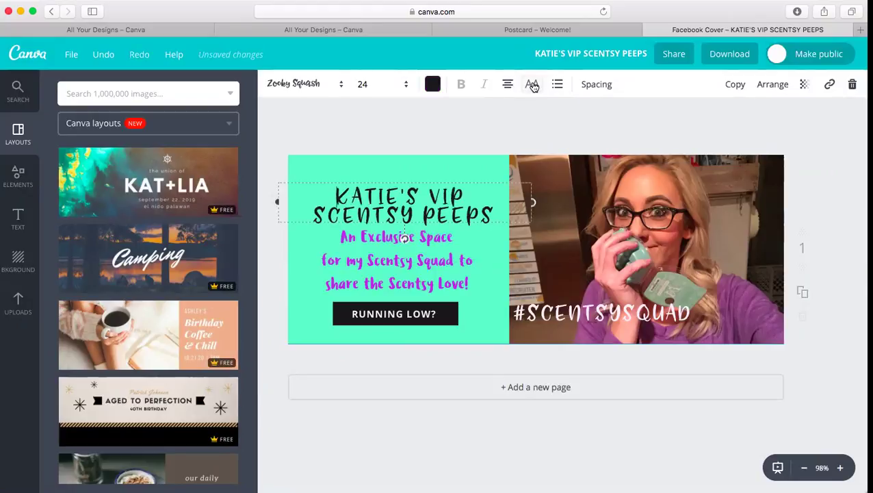
click(532, 85)
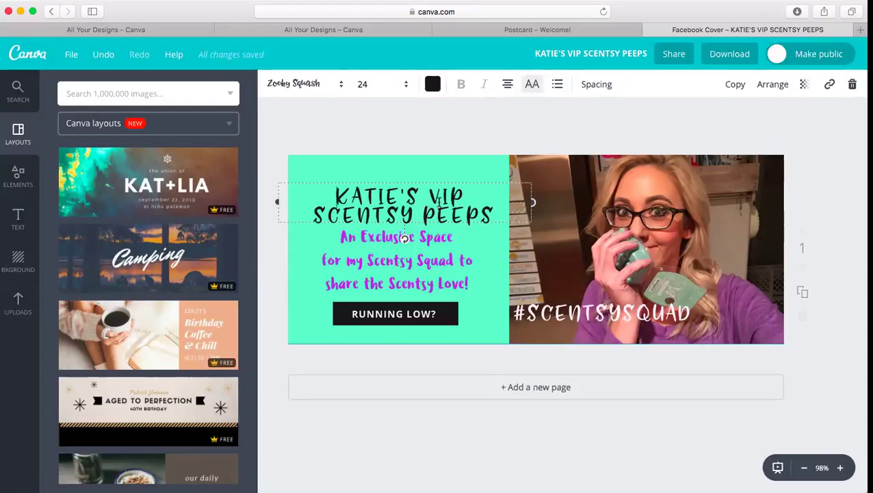
click(532, 85)
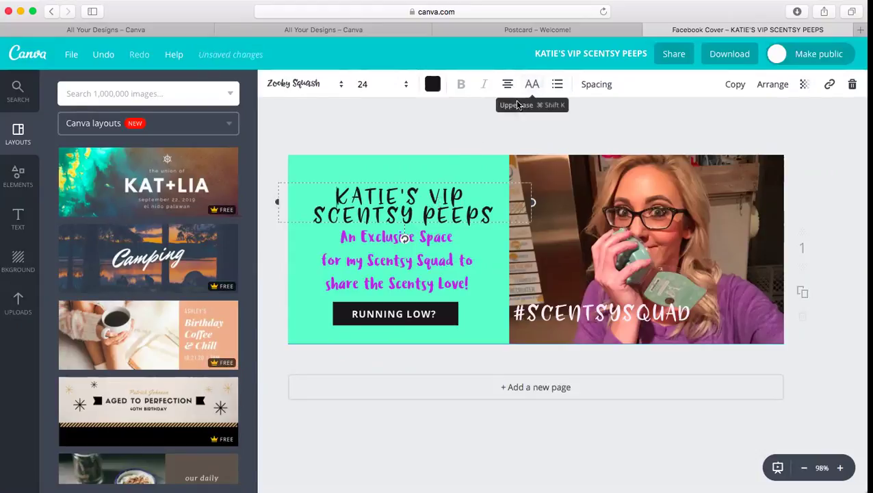
click(450, 137)
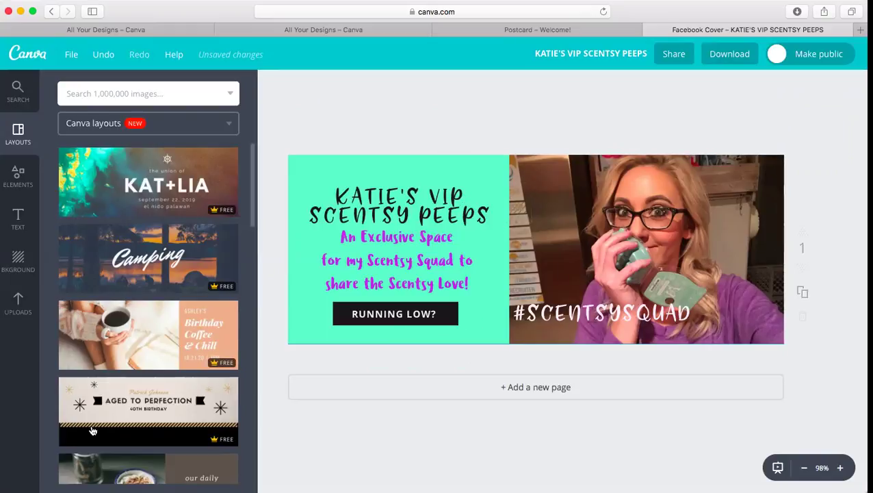
Leave the VIP Facebook cover editor, confirming Leave Page, to reach All your designs
scroll(94, 430, down, 5)
scroll(93, 430, down, 10)
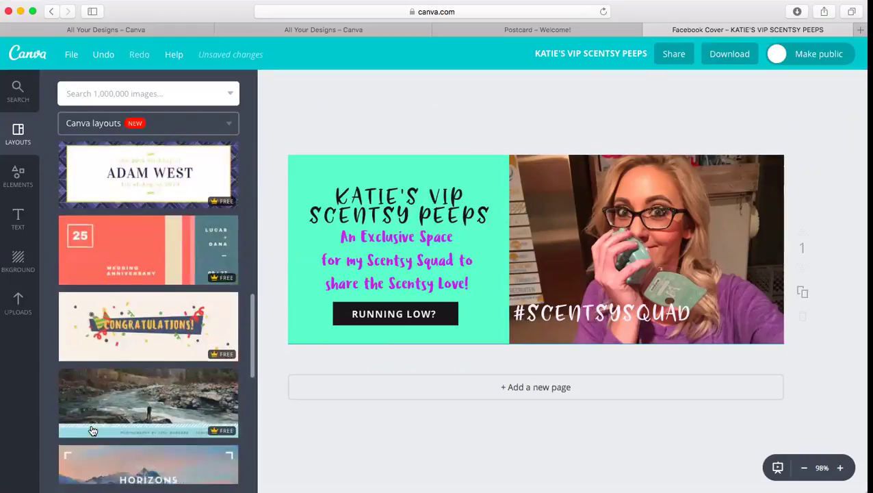
scroll(93, 430, down, 4)
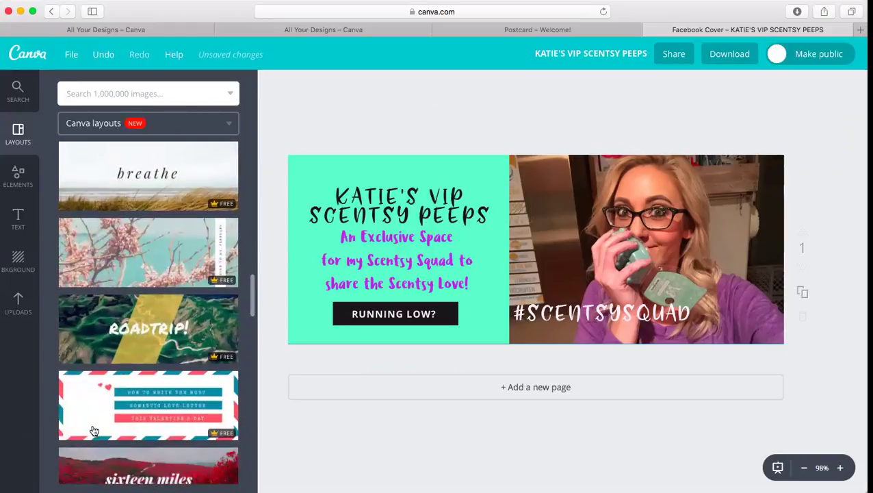
scroll(168, 368, down, 10)
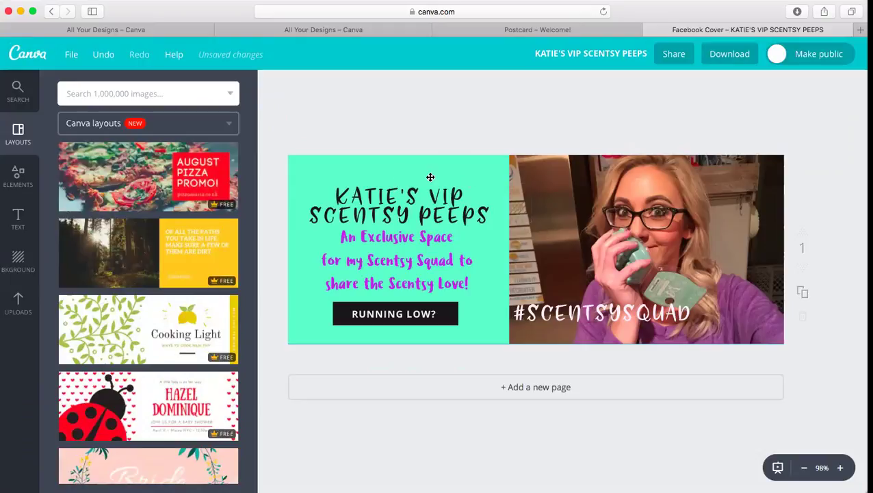
click(473, 168)
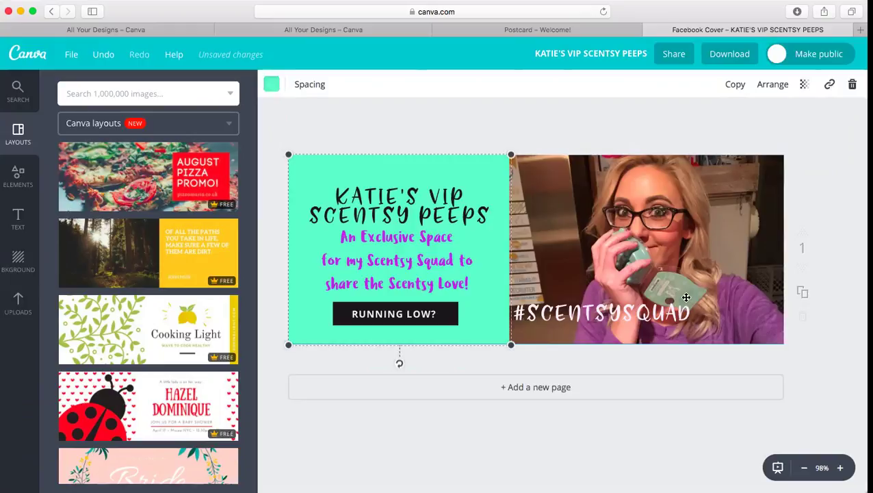
click(35, 61)
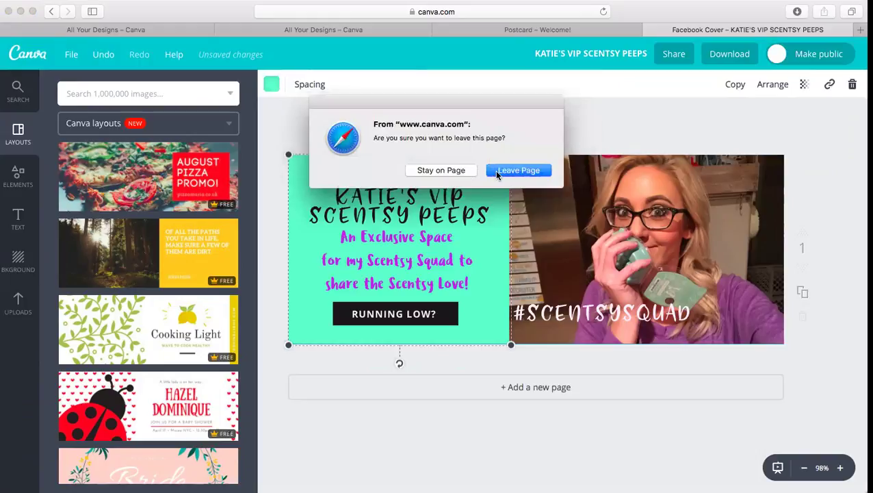
click(511, 170)
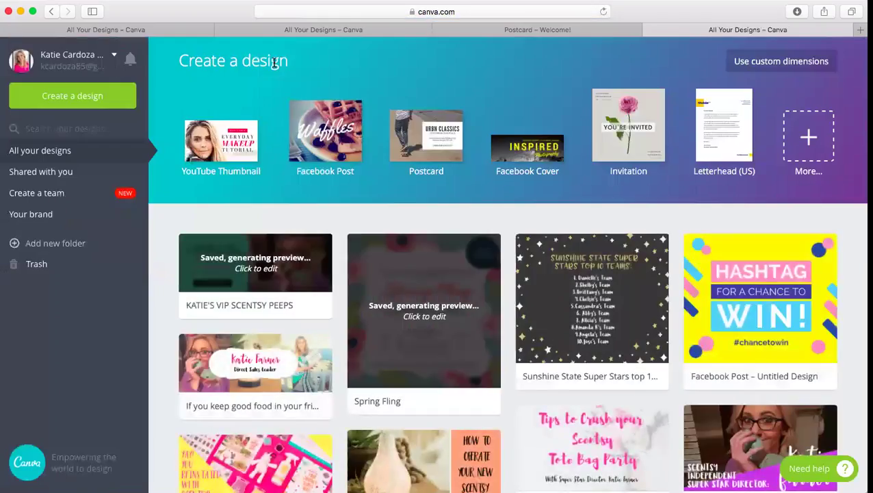
scroll(273, 392, down, 2)
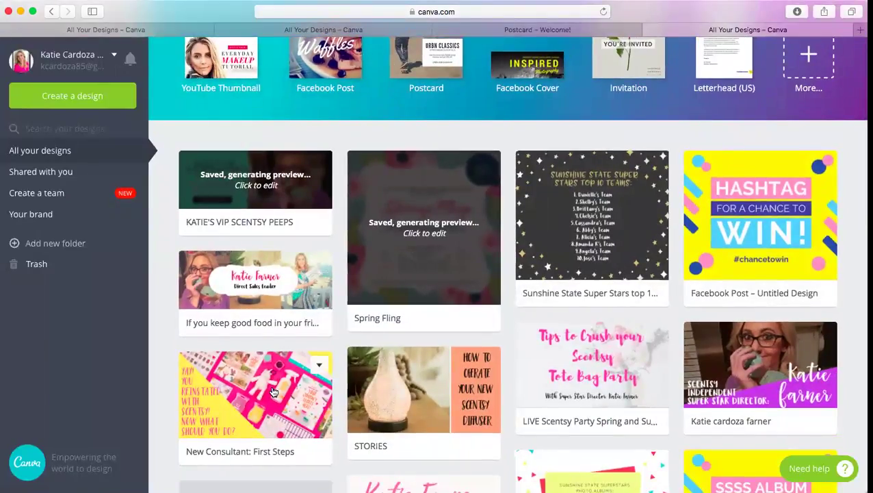
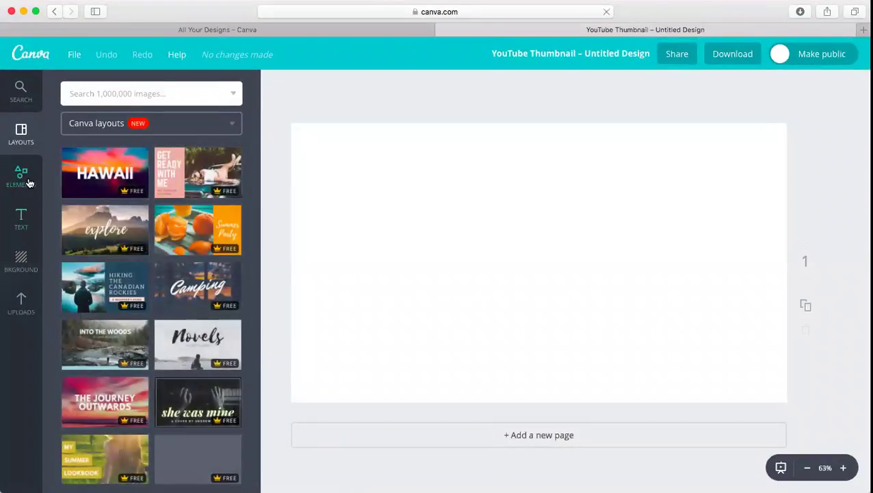
Apply the blue honeycomb pattern as the page background and recolour it red
click(24, 267)
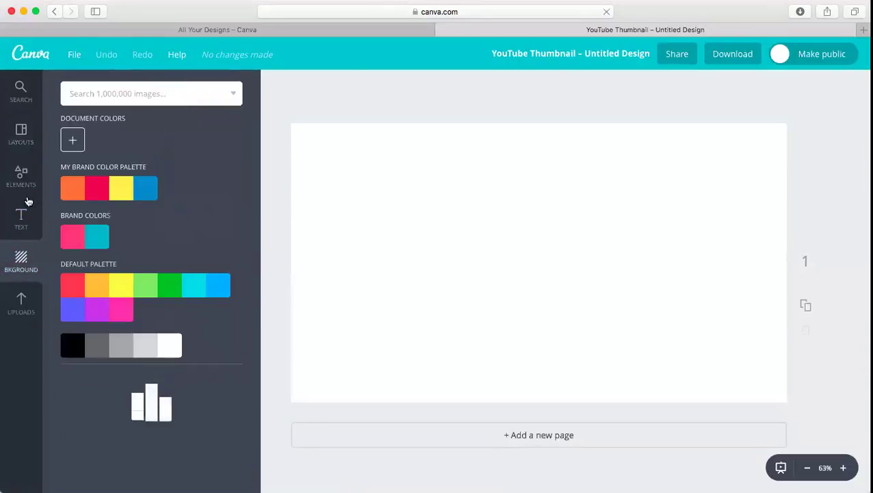
scroll(152, 418, down, 3)
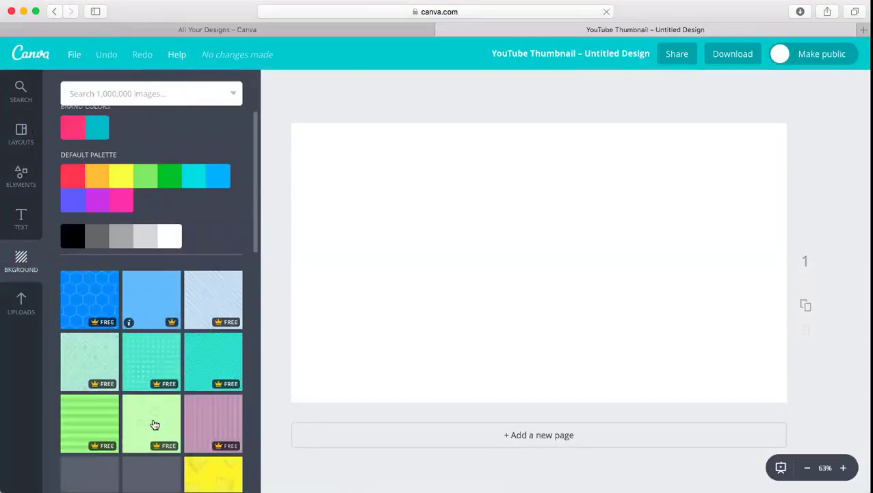
click(99, 299)
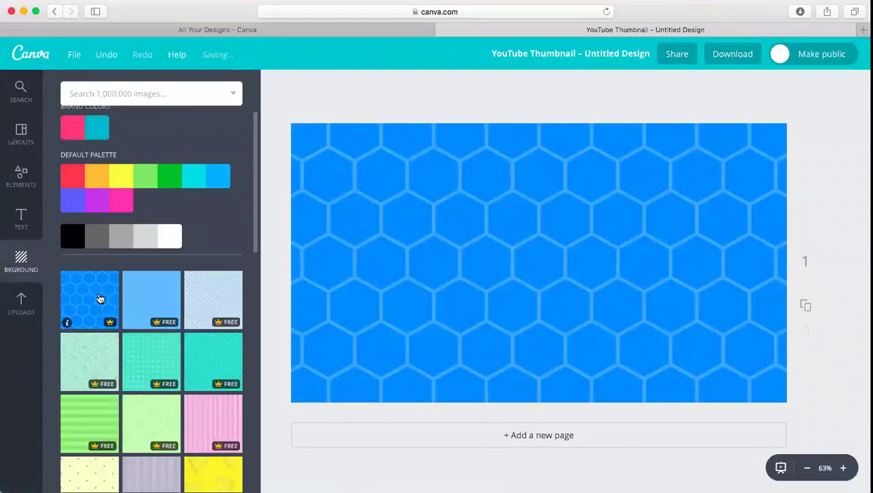
click(405, 226)
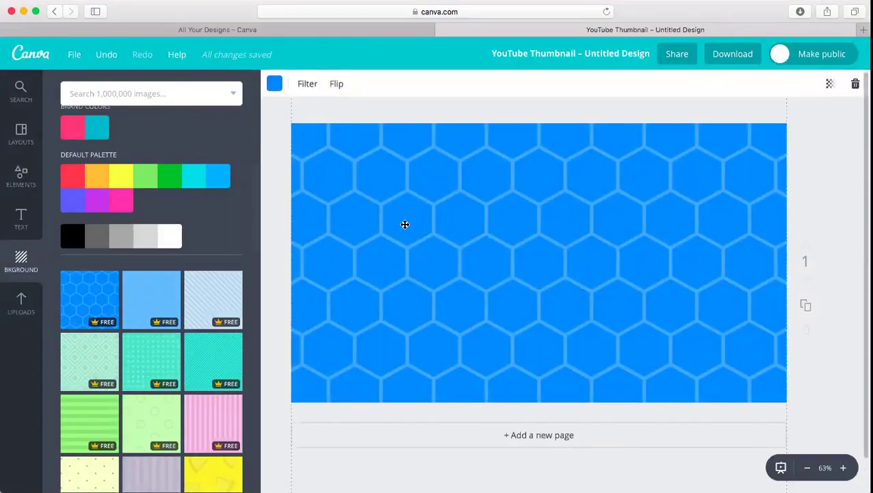
click(277, 90)
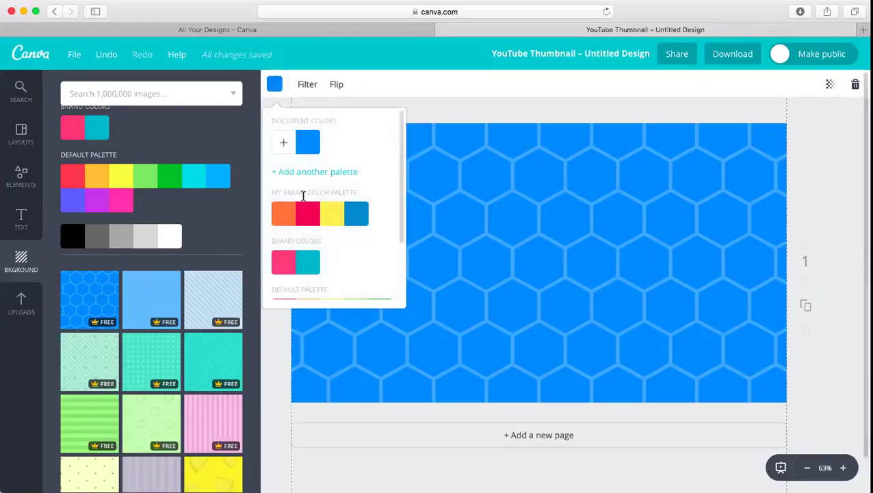
click(308, 219)
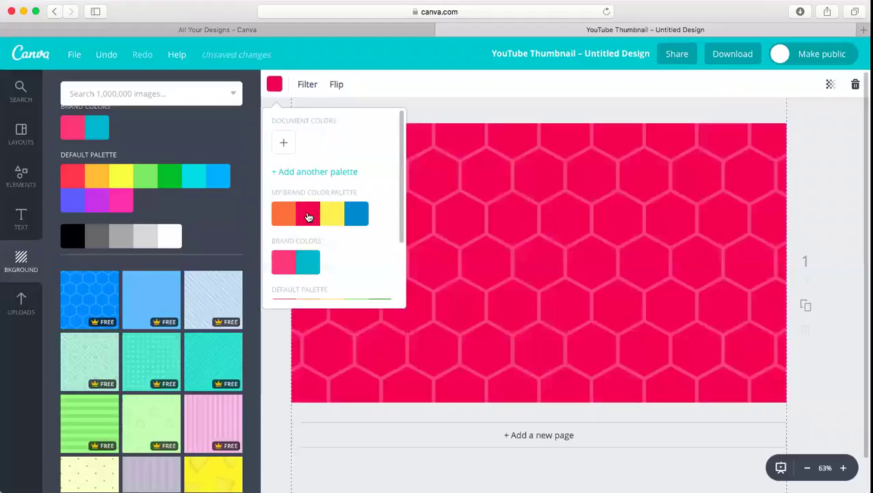
click(478, 171)
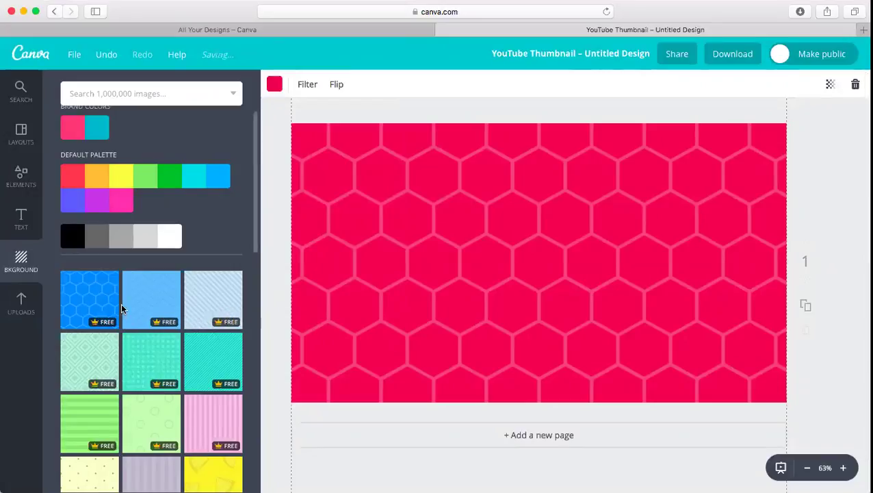
Try green stripes in teal, dark grey, blue-violet and pink, then apply teal diagonal stripes
scroll(121, 306, down, 2)
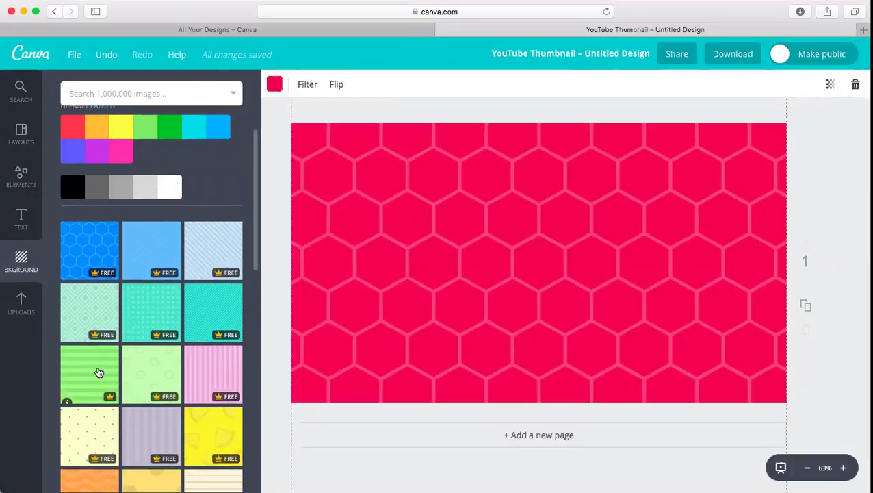
click(99, 372)
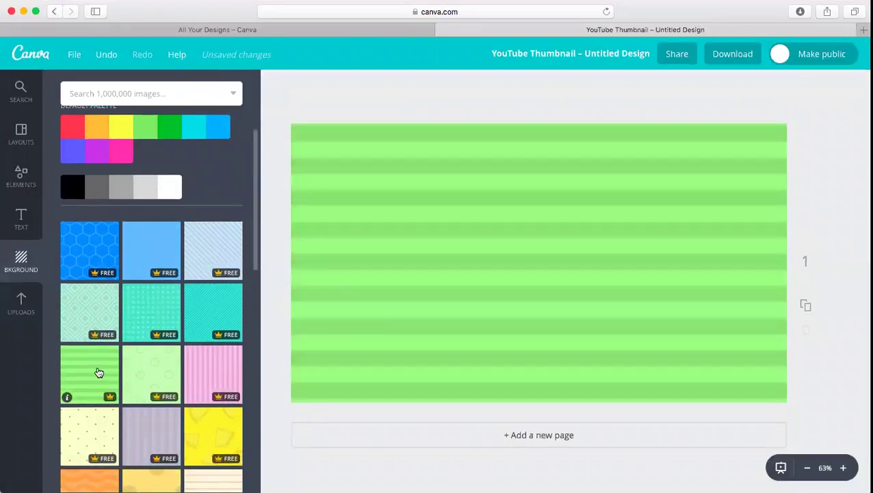
click(565, 231)
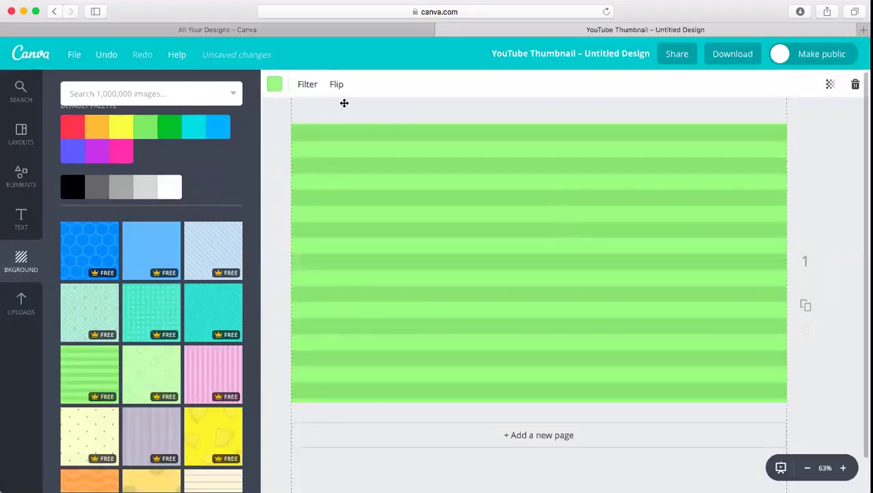
click(274, 85)
click(306, 265)
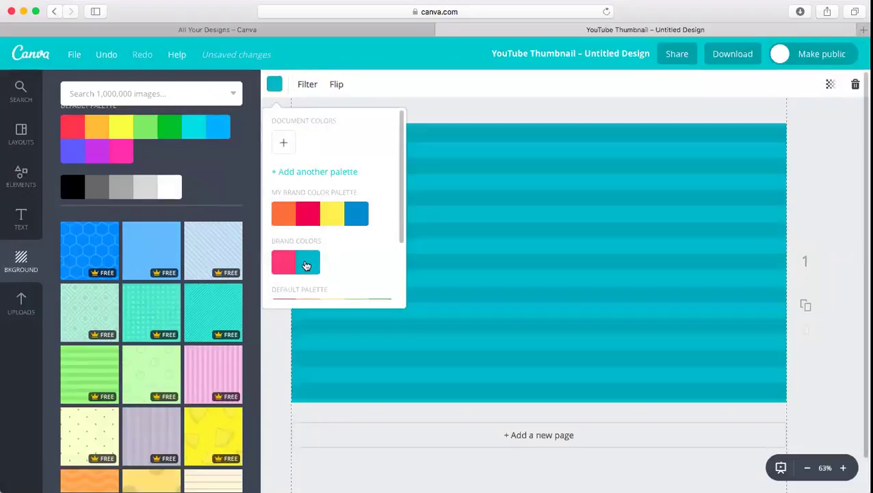
scroll(319, 221, down, 3)
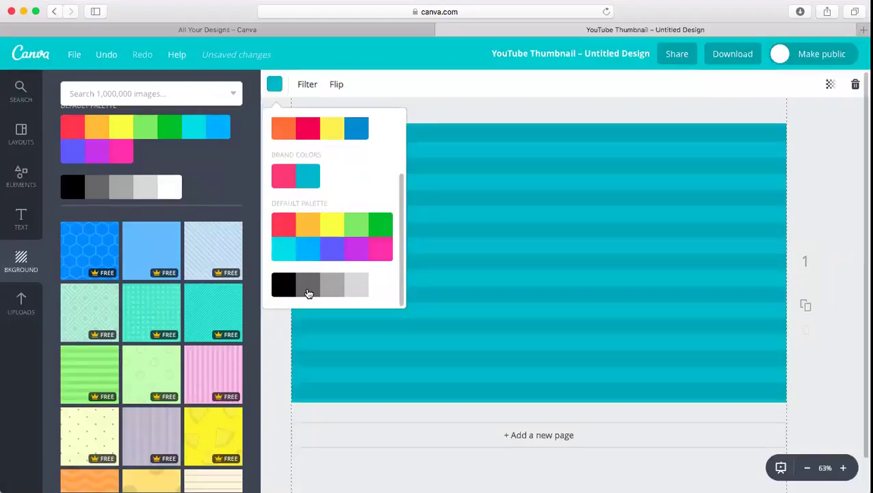
click(308, 292)
click(330, 251)
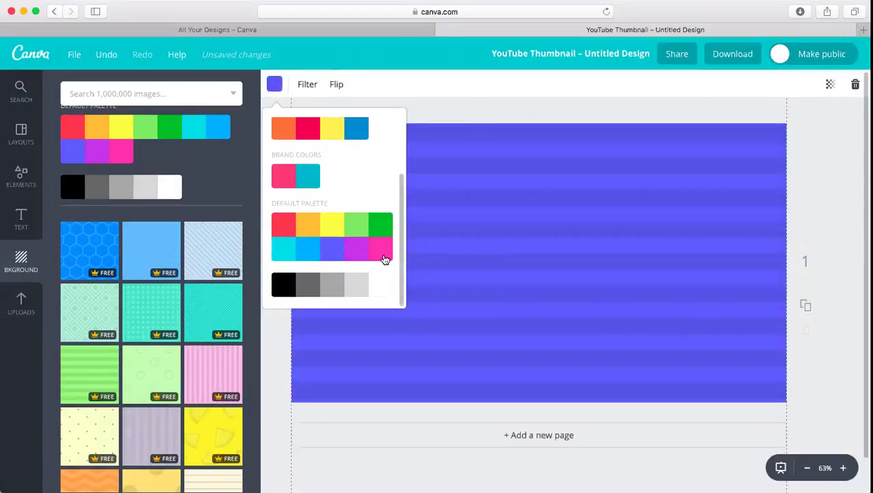
click(382, 254)
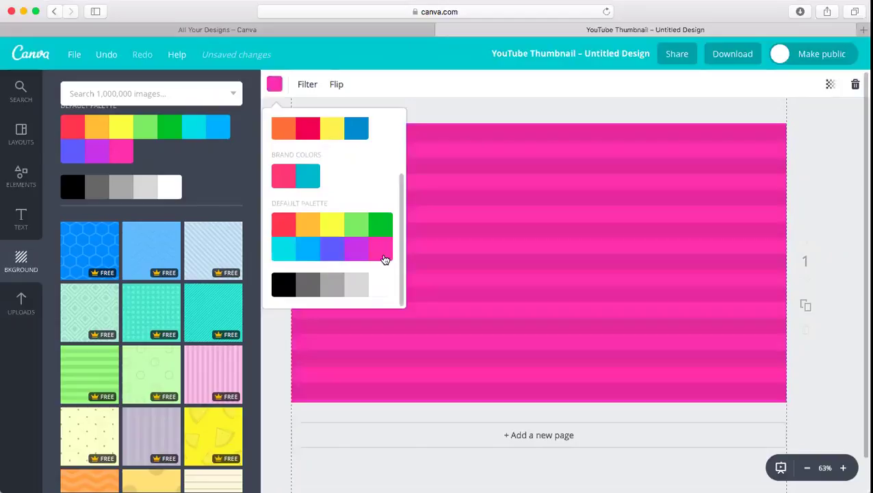
click(223, 320)
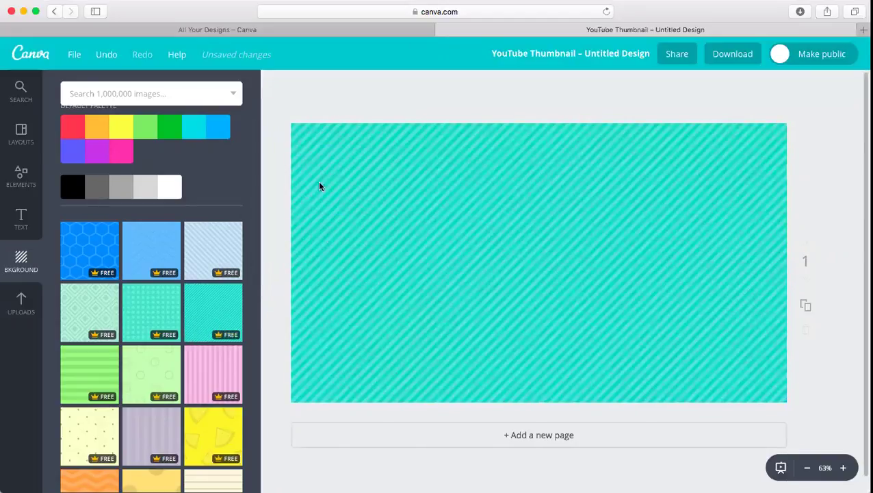
Pick the custom lavender colour 9caad1 from the colour wheel for the striped background
click(275, 85)
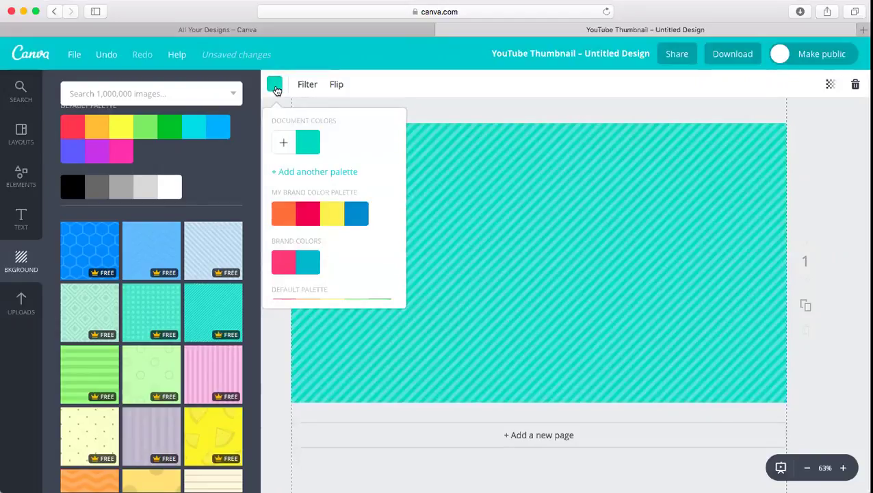
scroll(327, 239, down, 3)
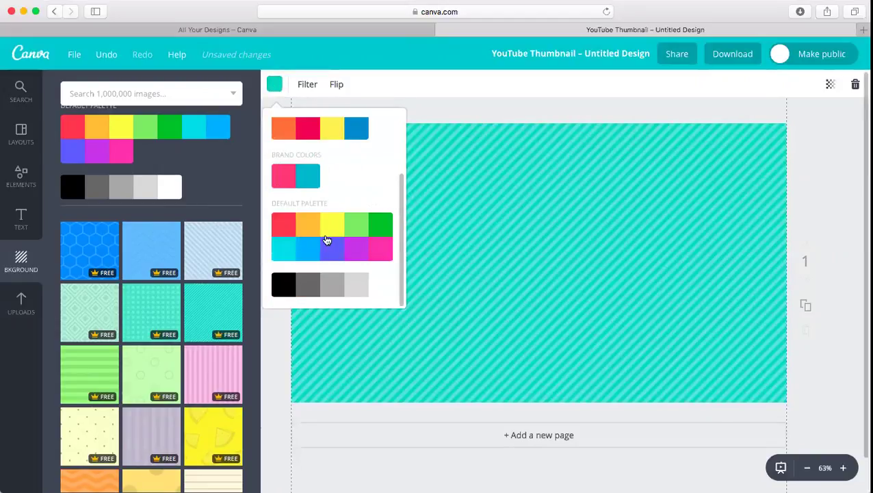
scroll(327, 239, up, 3)
click(284, 143)
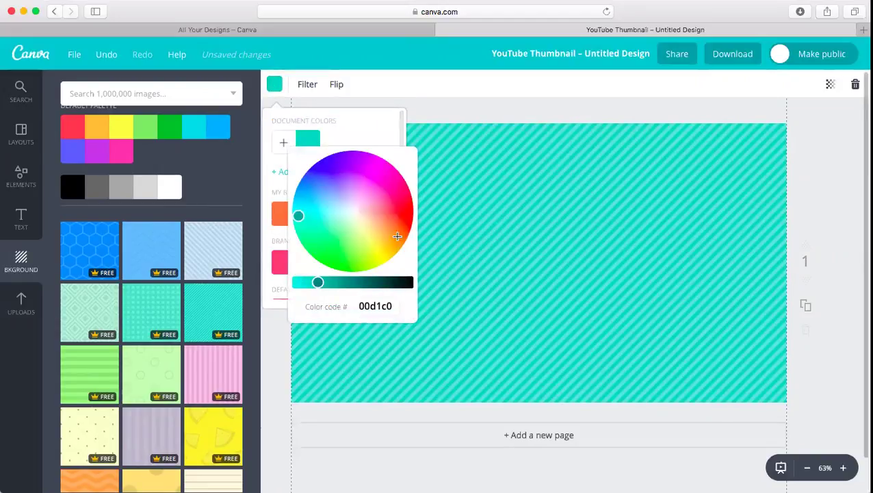
drag(299, 216, 343, 201)
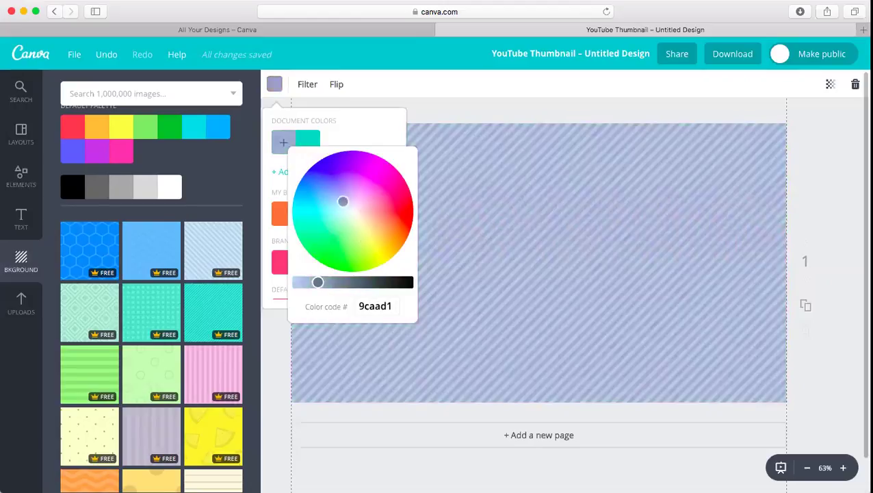
click(459, 110)
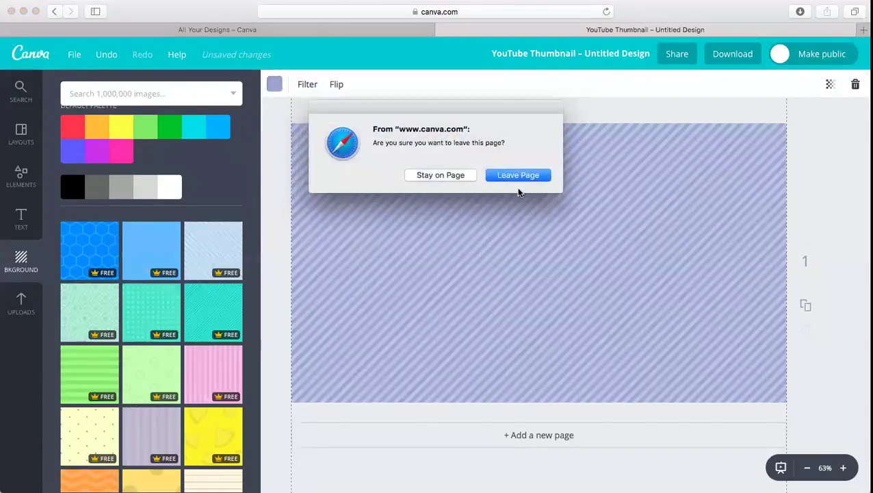
Stay on the design, apply the teal square-grid background and make it slightly more see-through
click(455, 175)
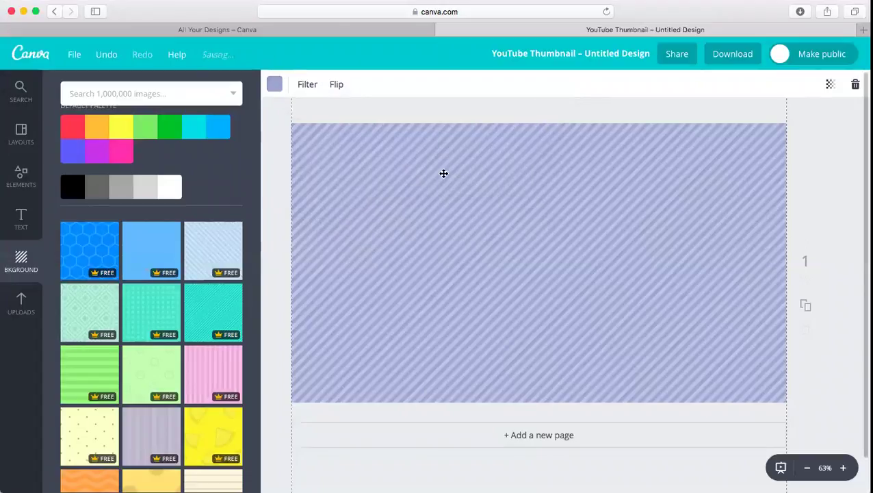
click(149, 304)
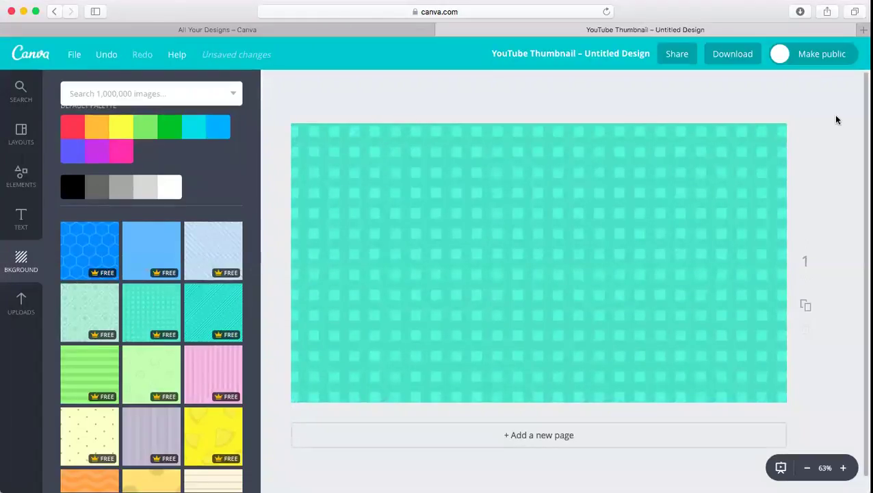
click(652, 214)
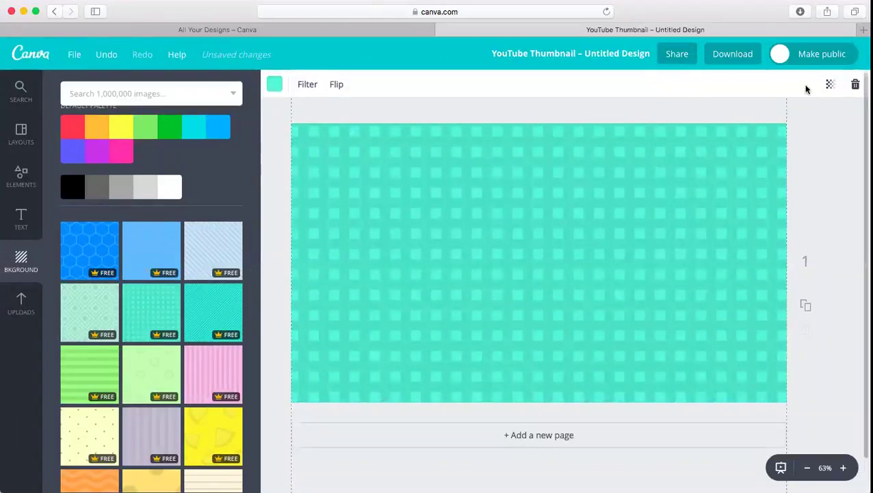
click(830, 86)
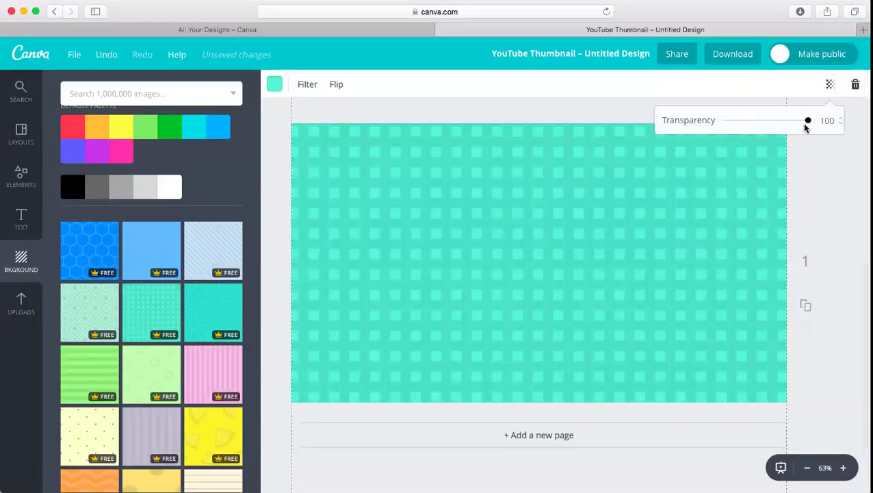
click(831, 84)
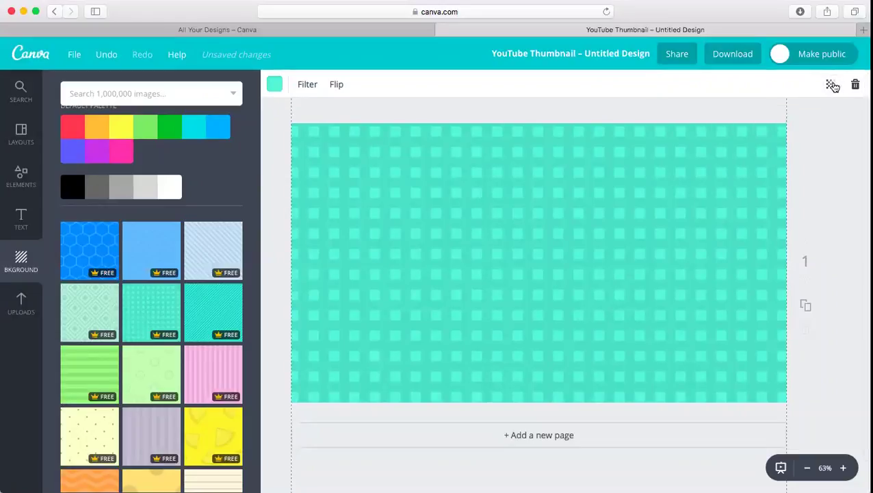
click(829, 85)
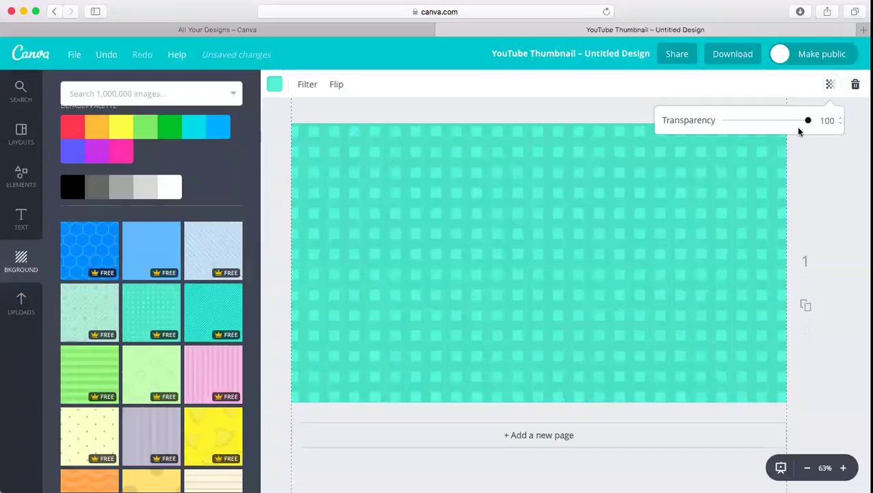
mouse_move(809, 122)
mouse_down()
mouse_move(761, 130)
mouse_move(813, 128)
mouse_up()
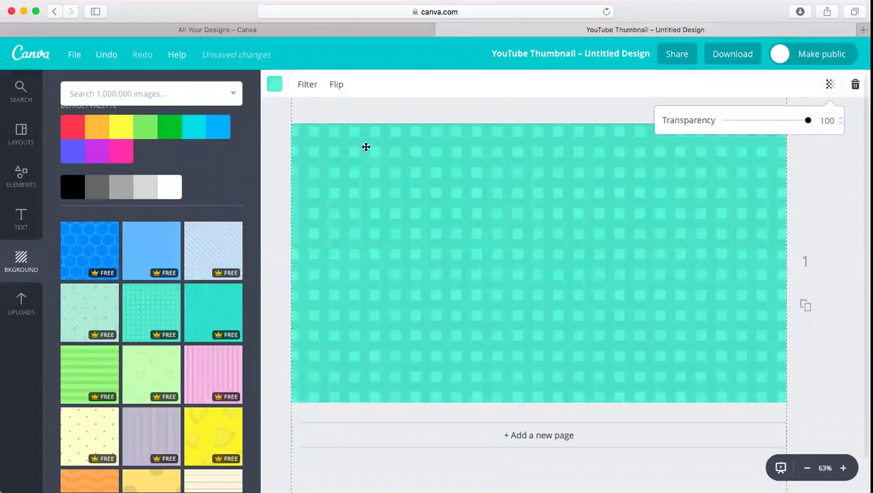
Leave the current design and open the Facebook cover design about good food
click(41, 54)
click(506, 180)
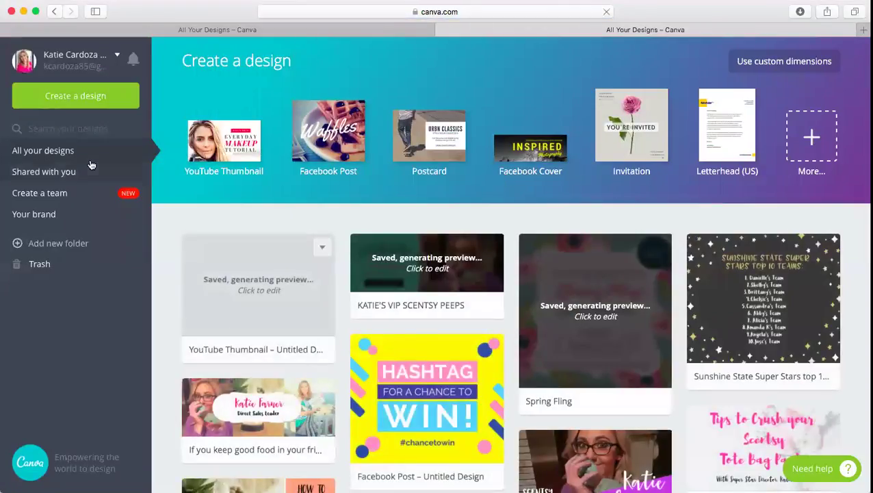
scroll(346, 348, down, 1)
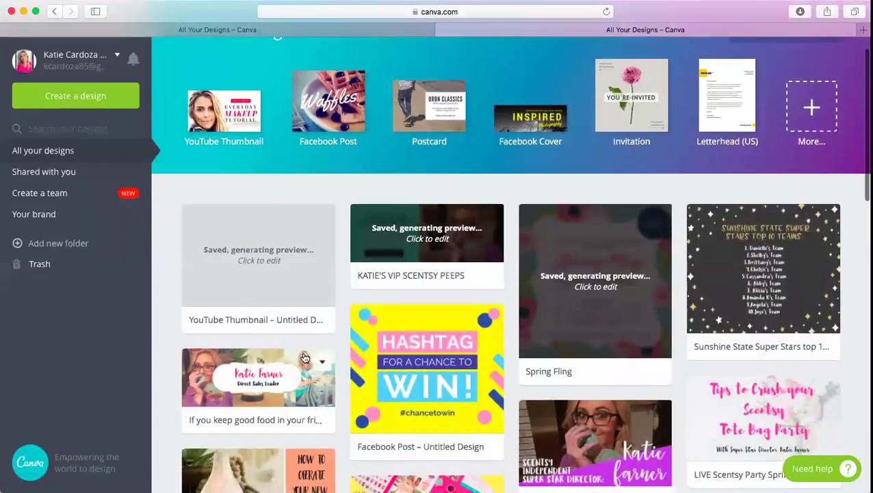
click(304, 356)
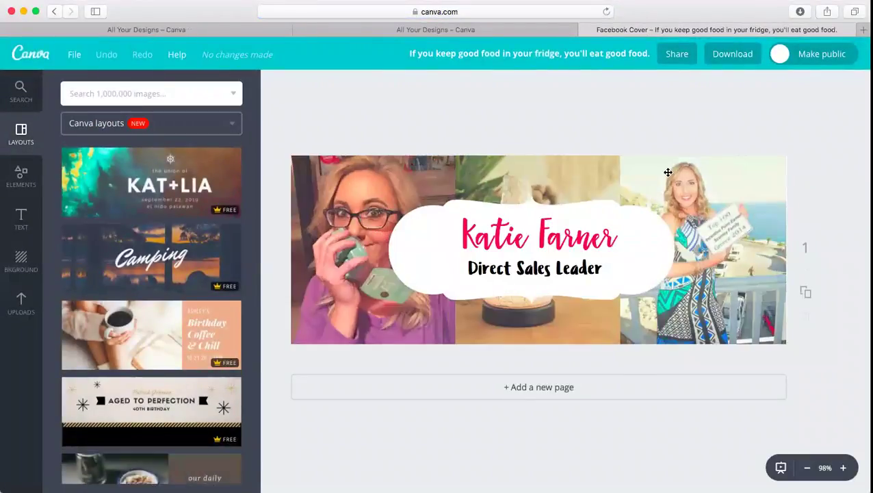
Lower the cover photo collage's transparency to 91
click(744, 221)
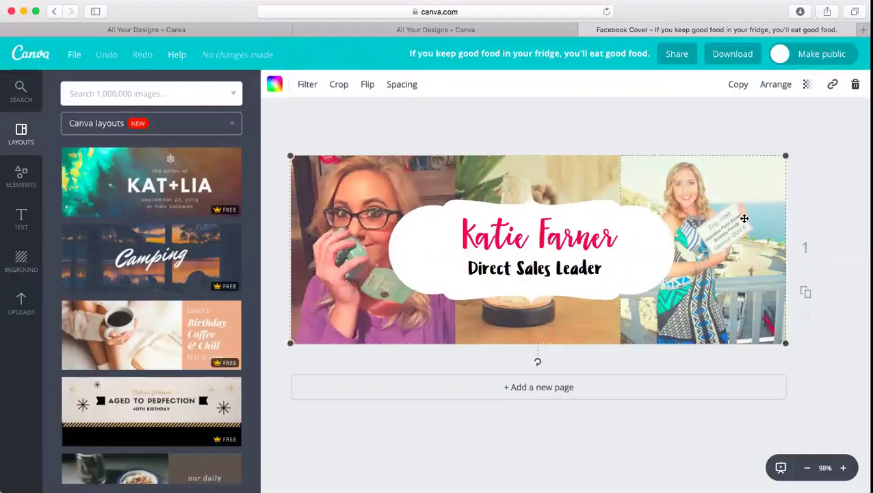
click(808, 86)
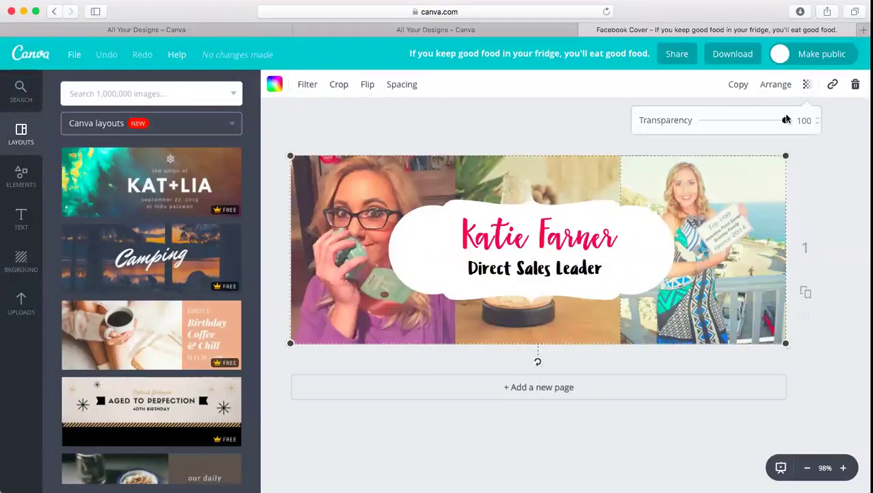
drag(785, 121, 778, 139)
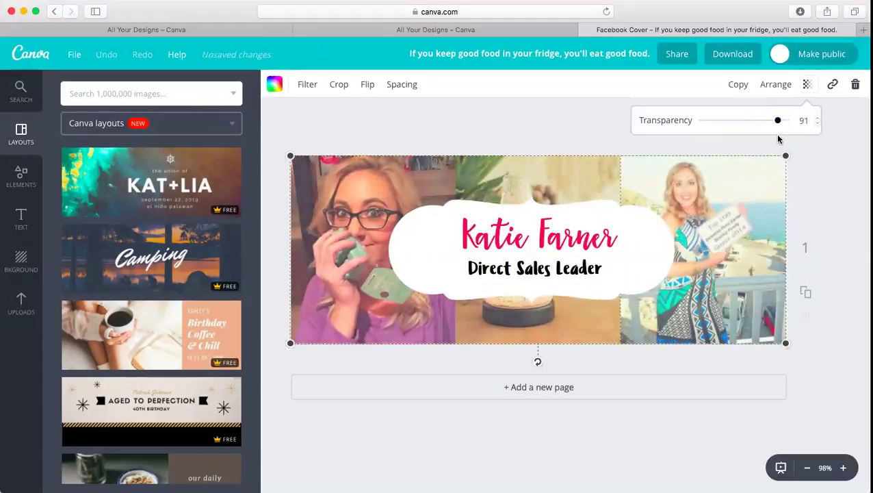
click(619, 119)
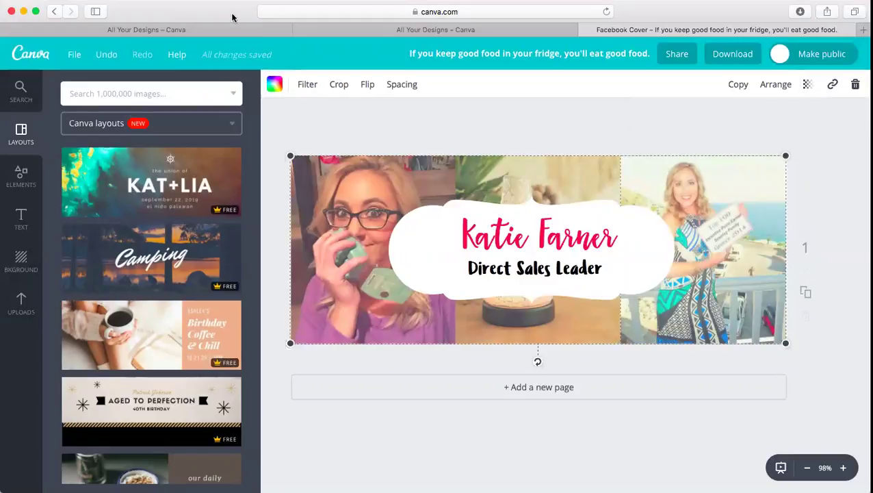
Sign out of the current Canva account from the designs overview
click(177, 32)
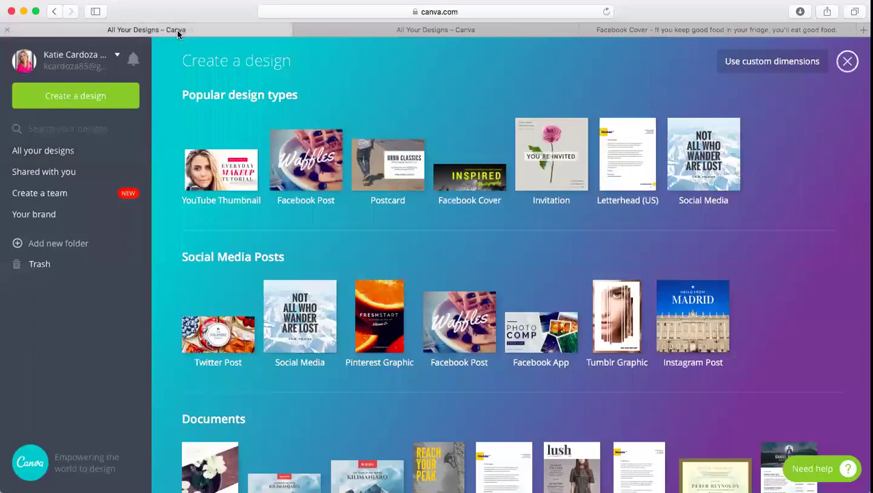
click(117, 56)
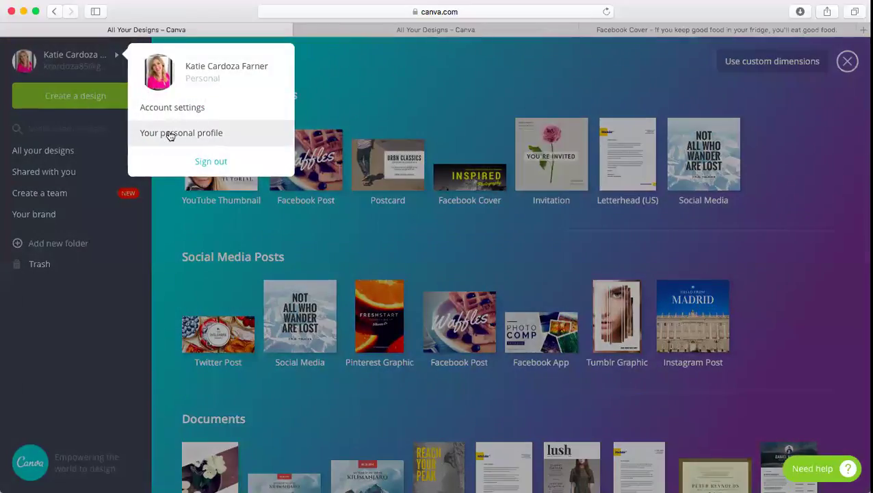
click(209, 161)
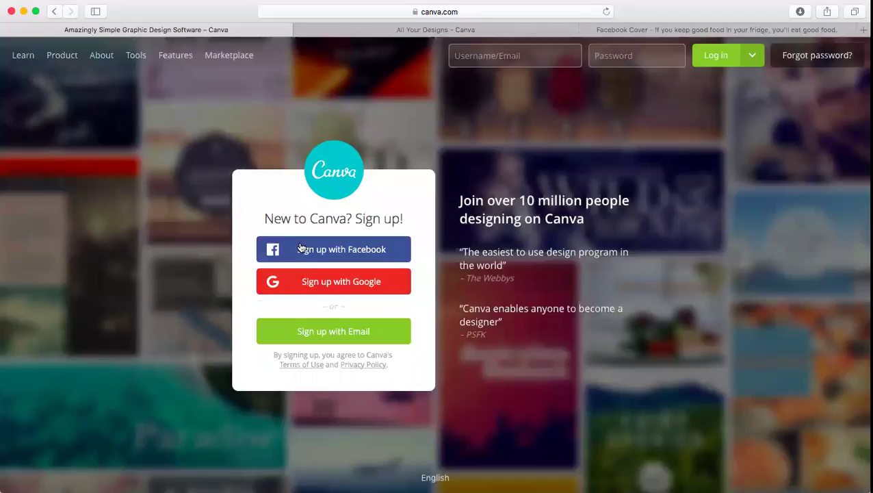
Log in with the other account's e-mail and password
click(728, 58)
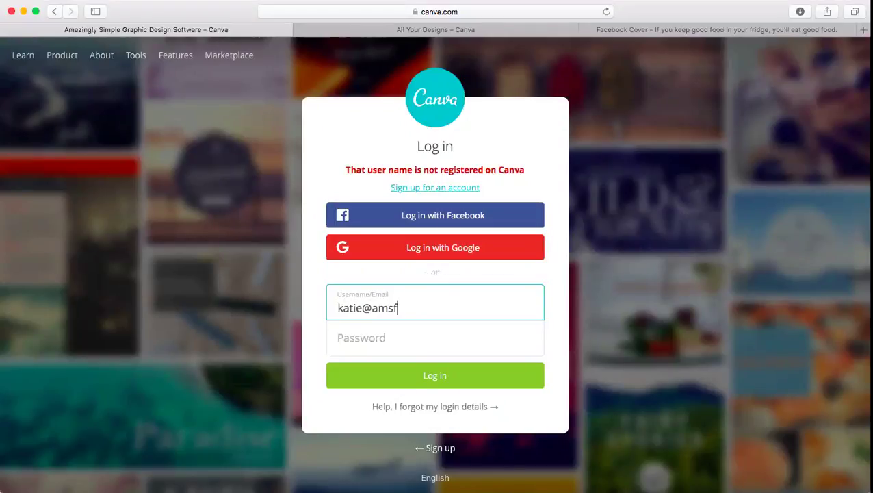
text(m)
key(Tab)
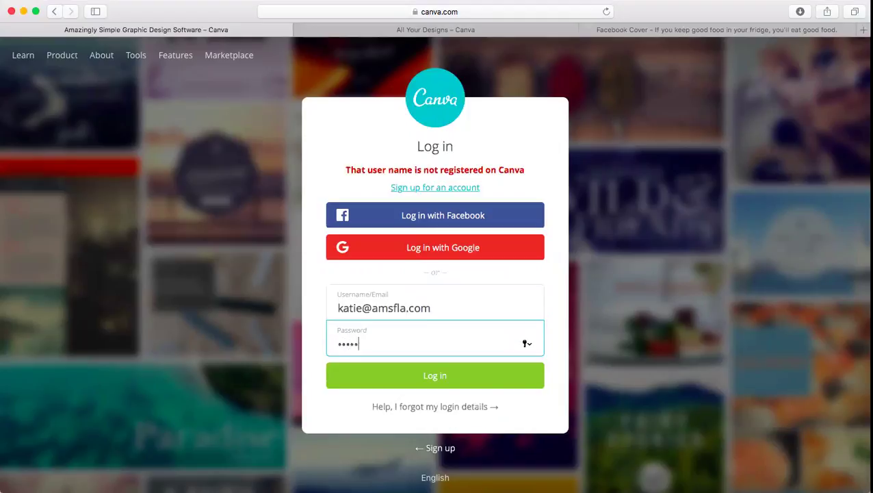
key(Return)
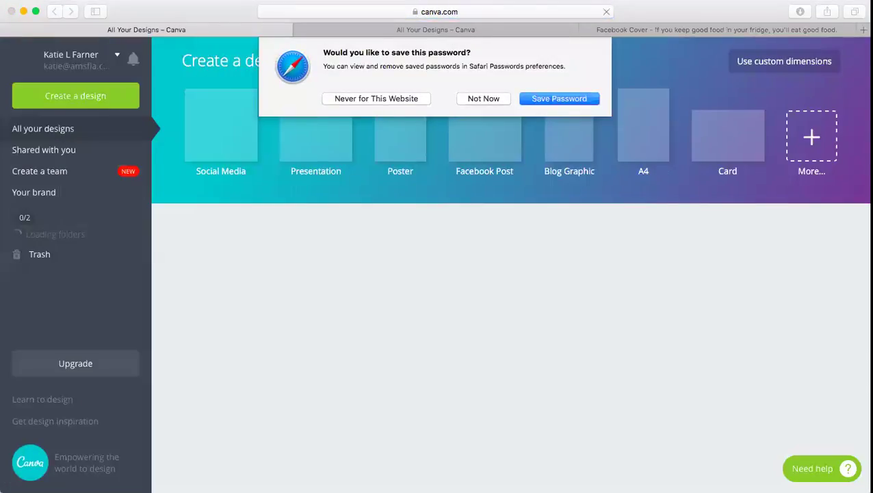
Decline saving the password, start a blank Social Media design, and list background patterns
click(483, 99)
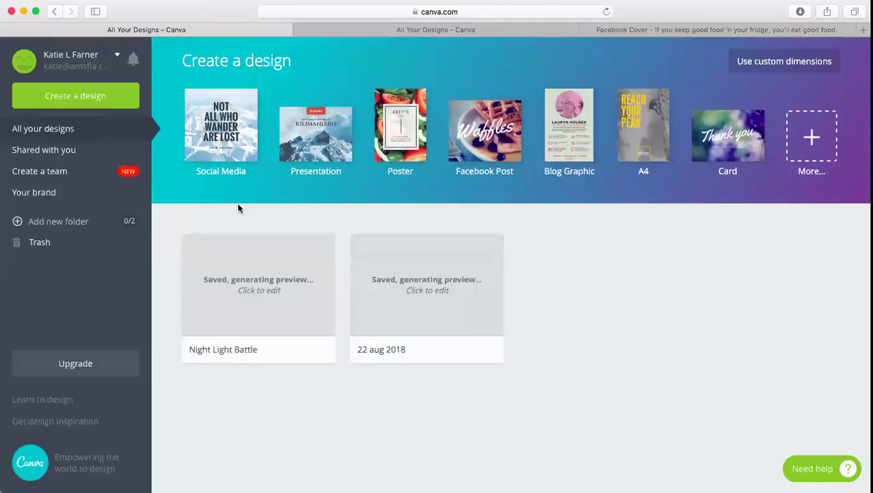
click(78, 104)
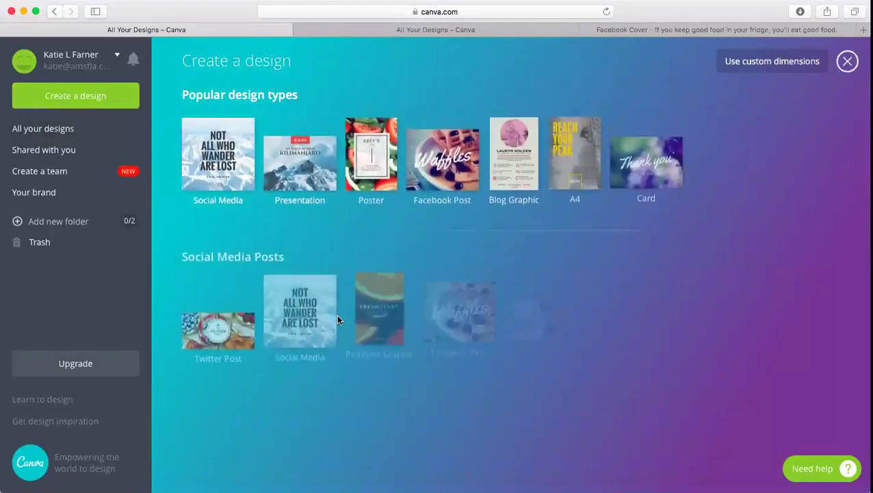
click(213, 170)
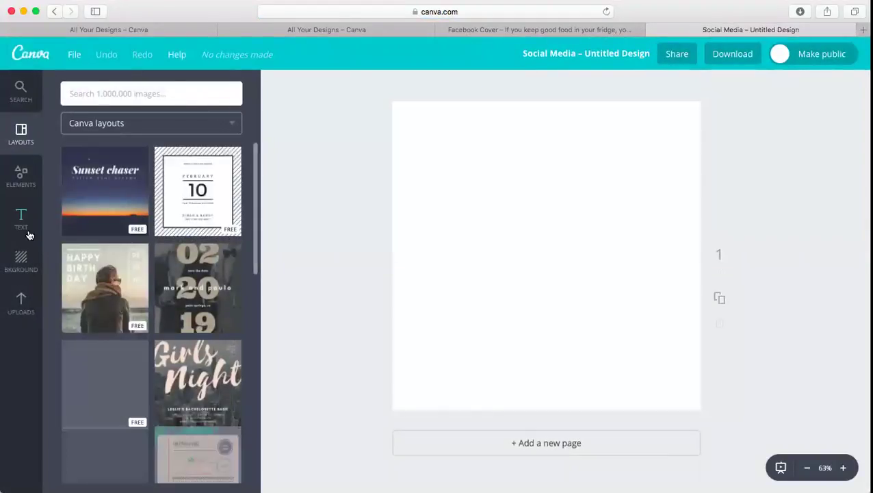
click(20, 261)
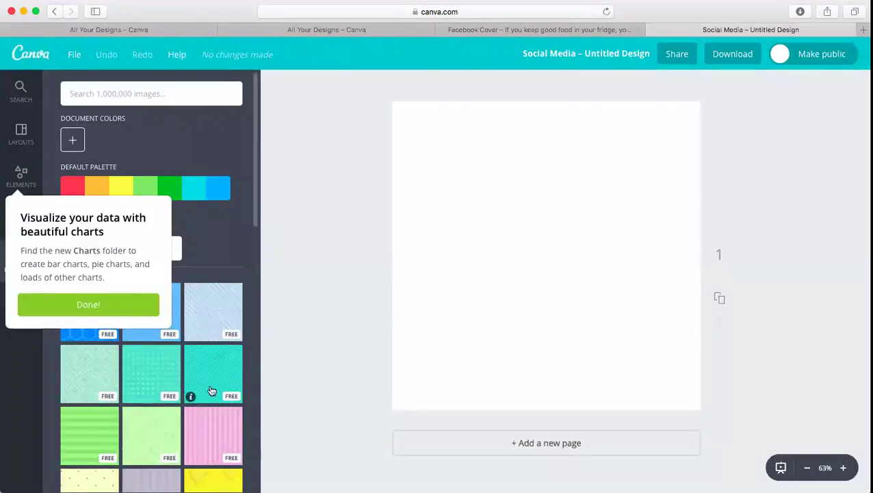
Apply the teal dotted pattern background, try orange, then recolour it violet and dismiss the tip
click(152, 383)
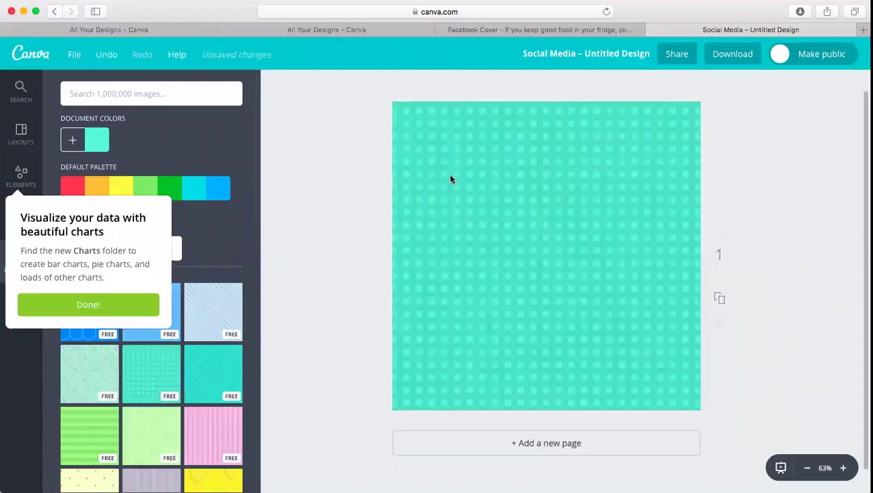
click(450, 178)
click(277, 86)
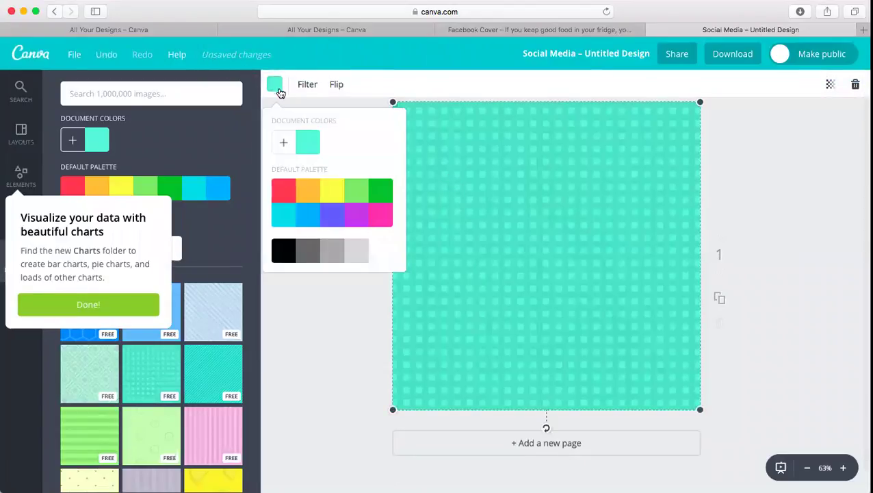
click(308, 187)
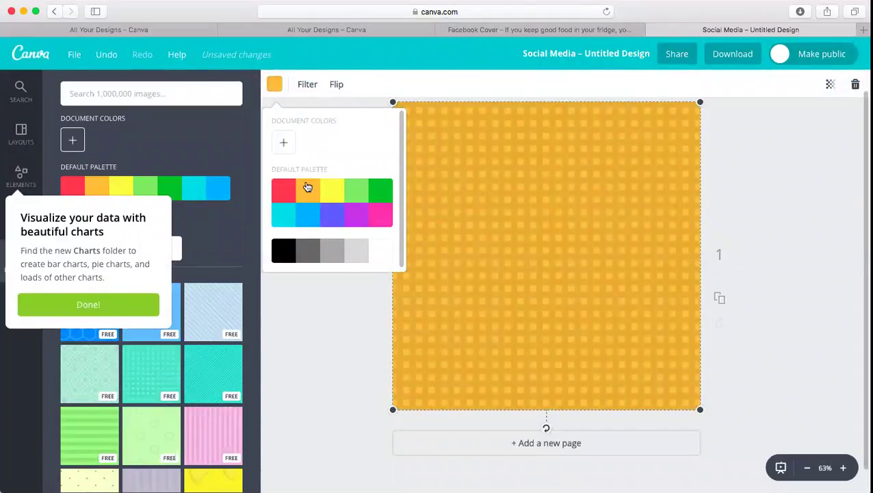
click(335, 223)
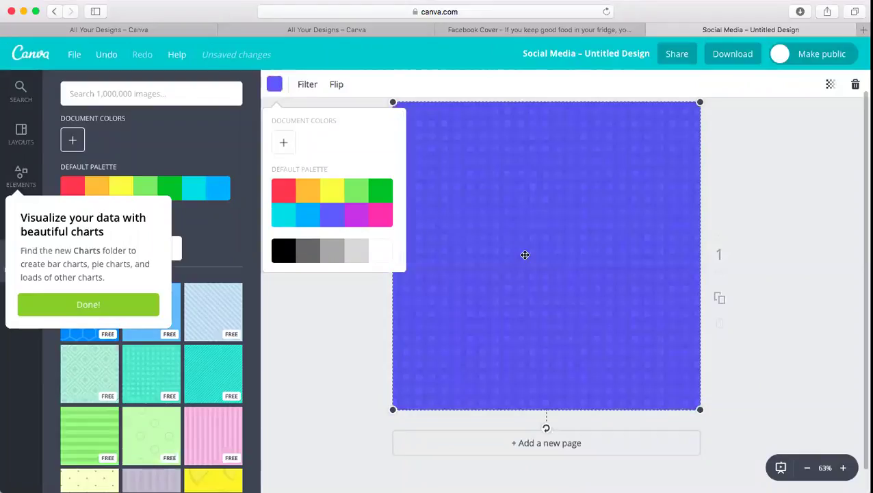
click(338, 327)
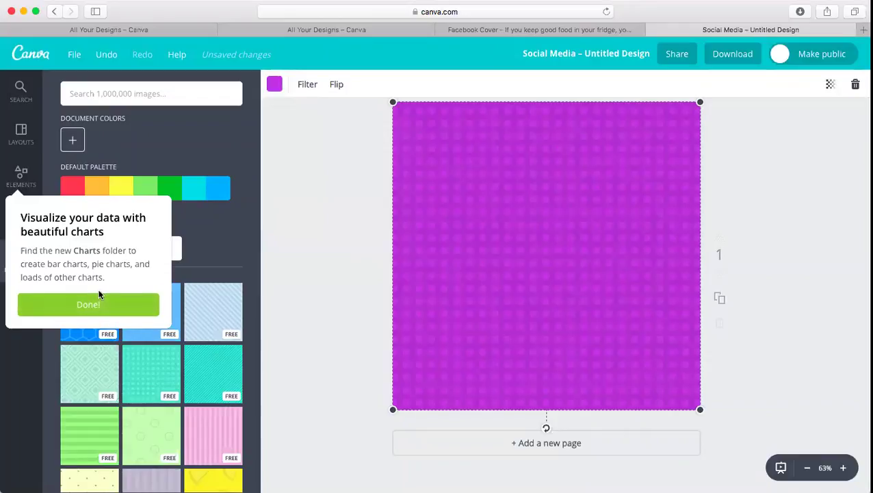
click(77, 308)
scroll(205, 363, down, 3)
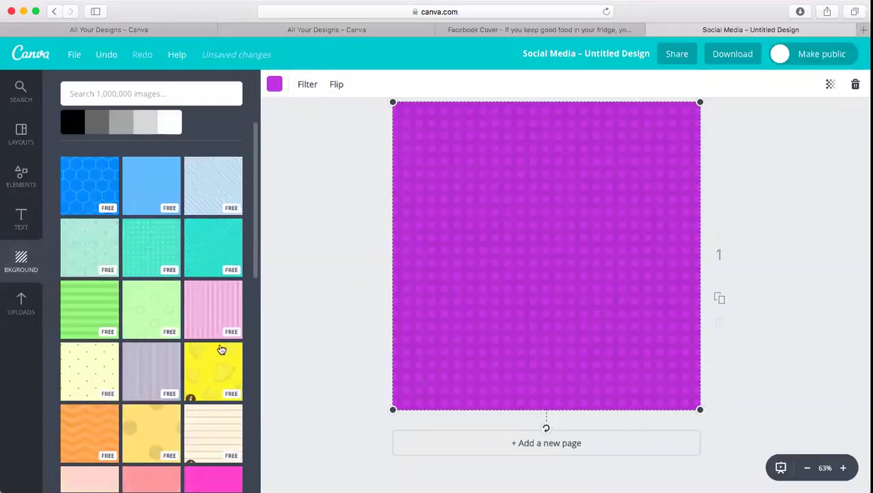
Apply the fruit-slice pattern background recoloured red, then close the browser window
click(221, 367)
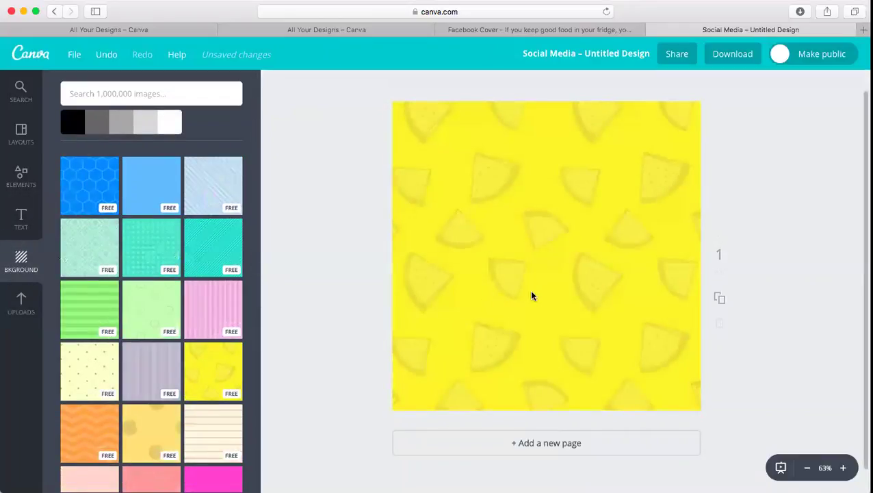
click(531, 296)
click(275, 84)
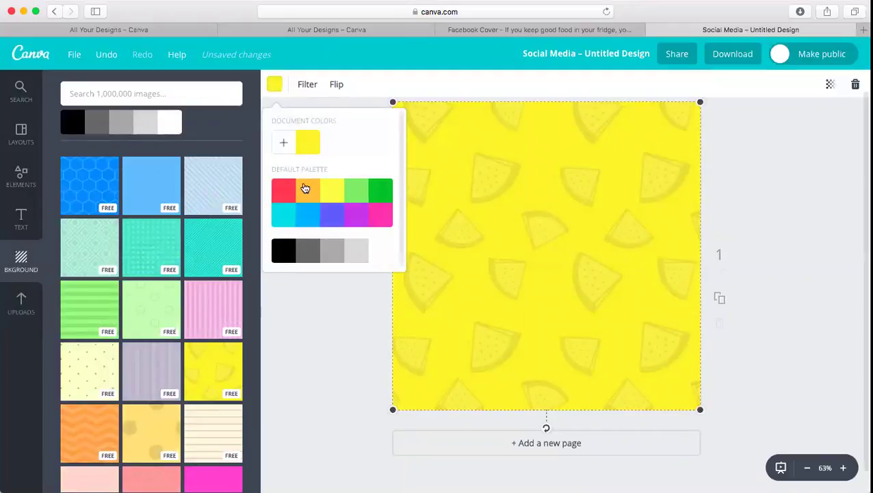
click(290, 198)
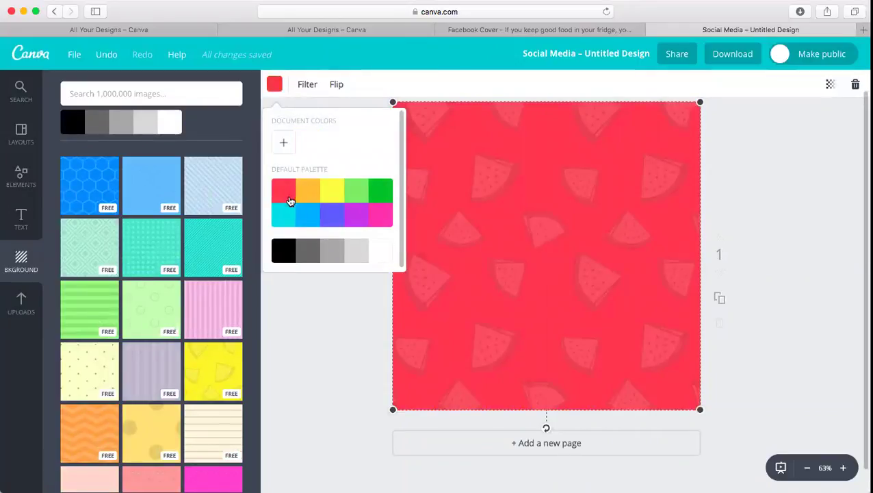
click(214, 366)
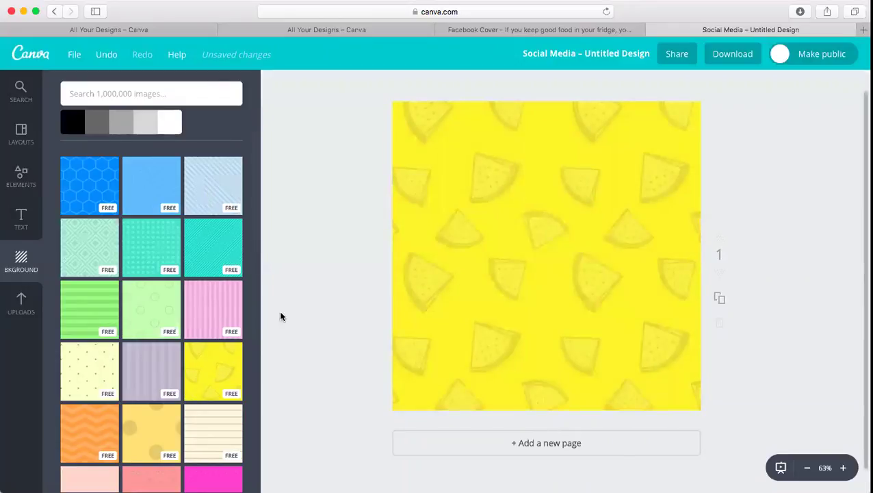
click(421, 165)
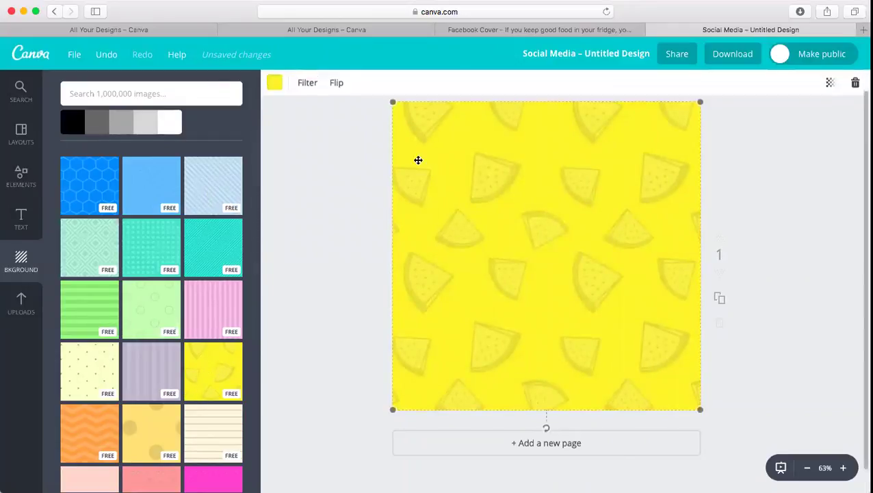
click(275, 88)
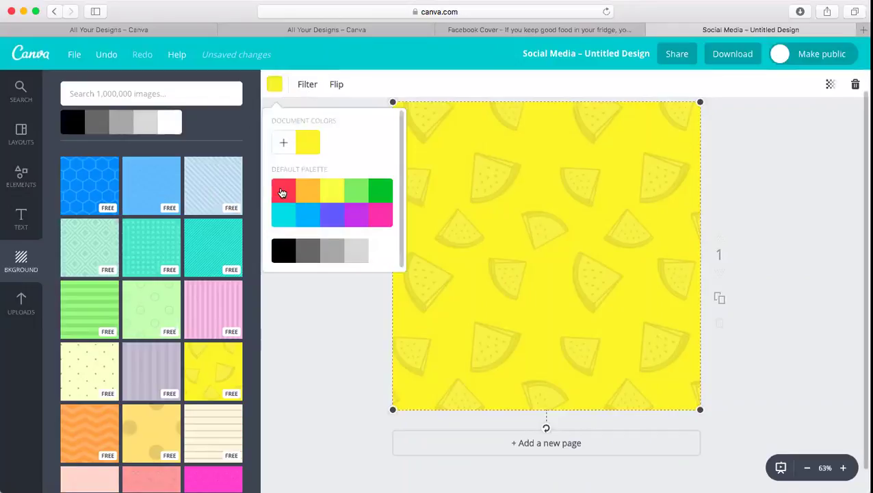
click(284, 192)
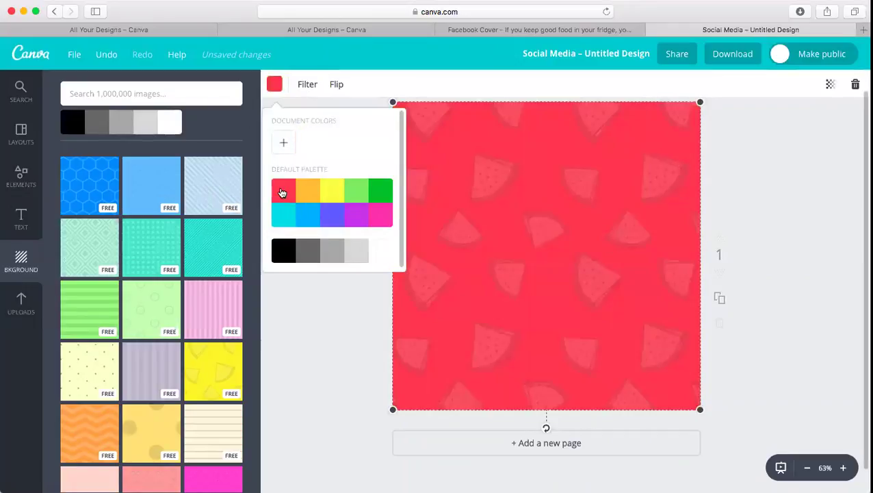
click(810, 232)
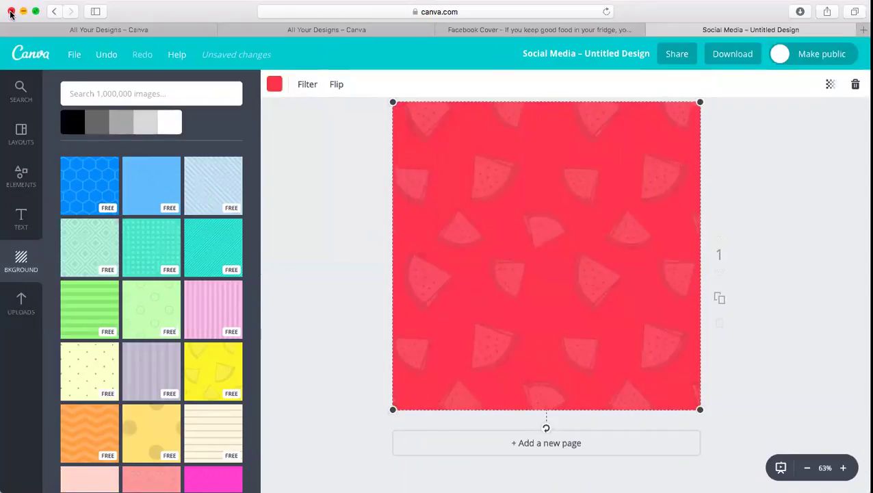
click(12, 12)
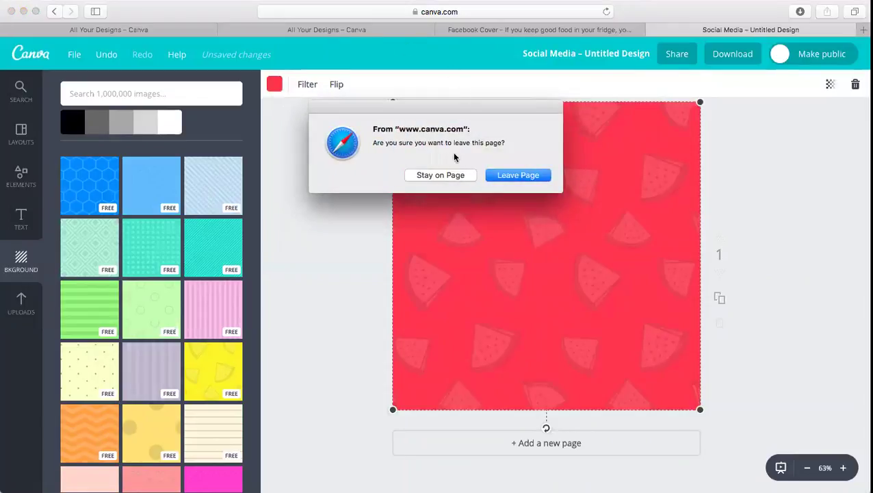